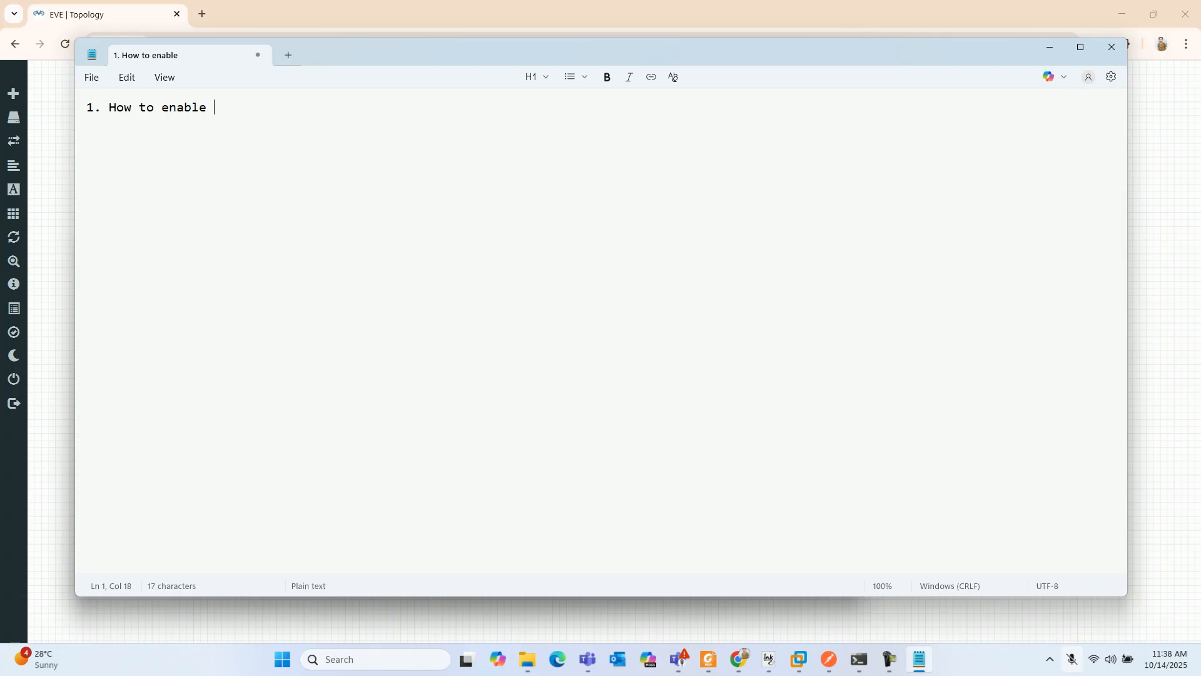
# - Complete the first agenda line so it reads "1. How to enable RESTCONF on a cisco IOS XE router"
pyautogui.write('RESTCONF ')
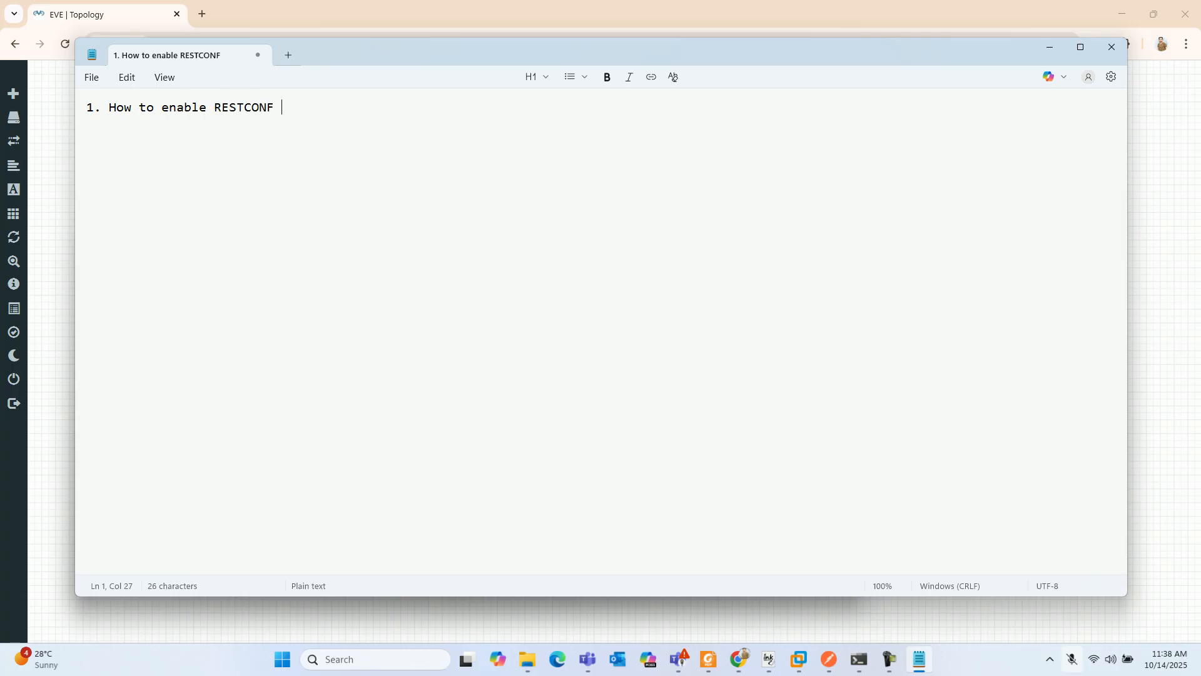
pyautogui.write('on a cisco IOS XE router')
# - Add agenda line "2. By using postman, we will be retrieving the running-configuration of a cisco router", separated by a blank line
pyautogui.press('Return')
pyautogui.press('Return')
pyautogui.write('2.')
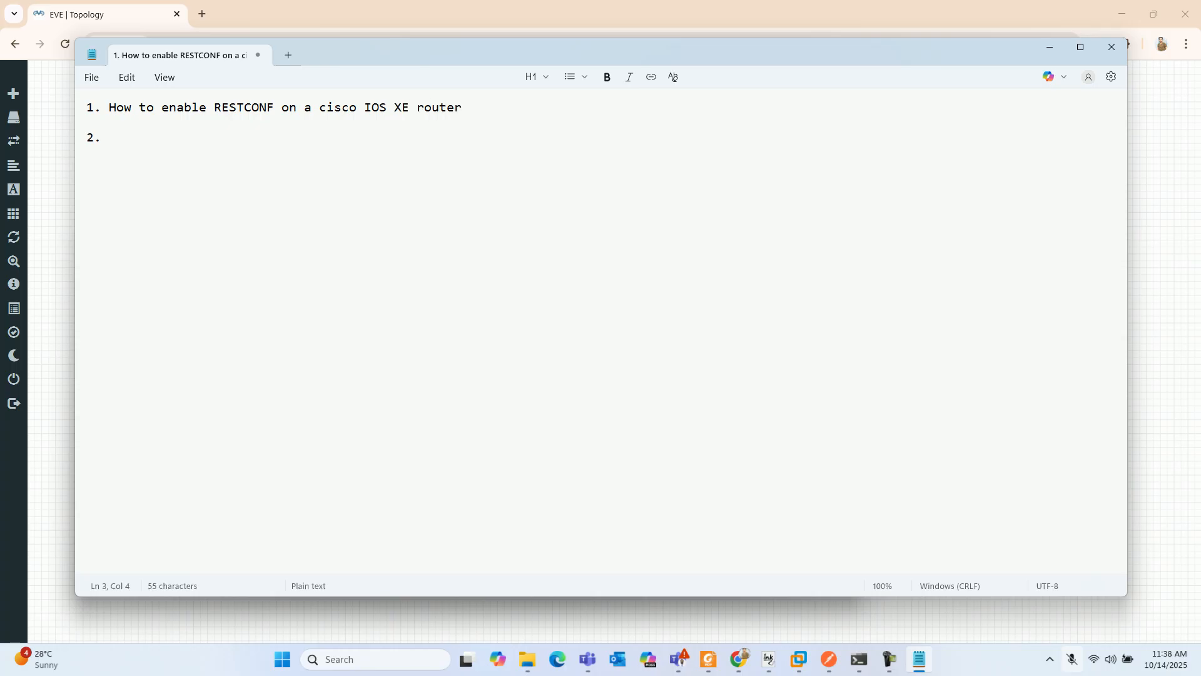
pyautogui.write(' By using postman, we will be retrieving the running-configuration of a cisco router')
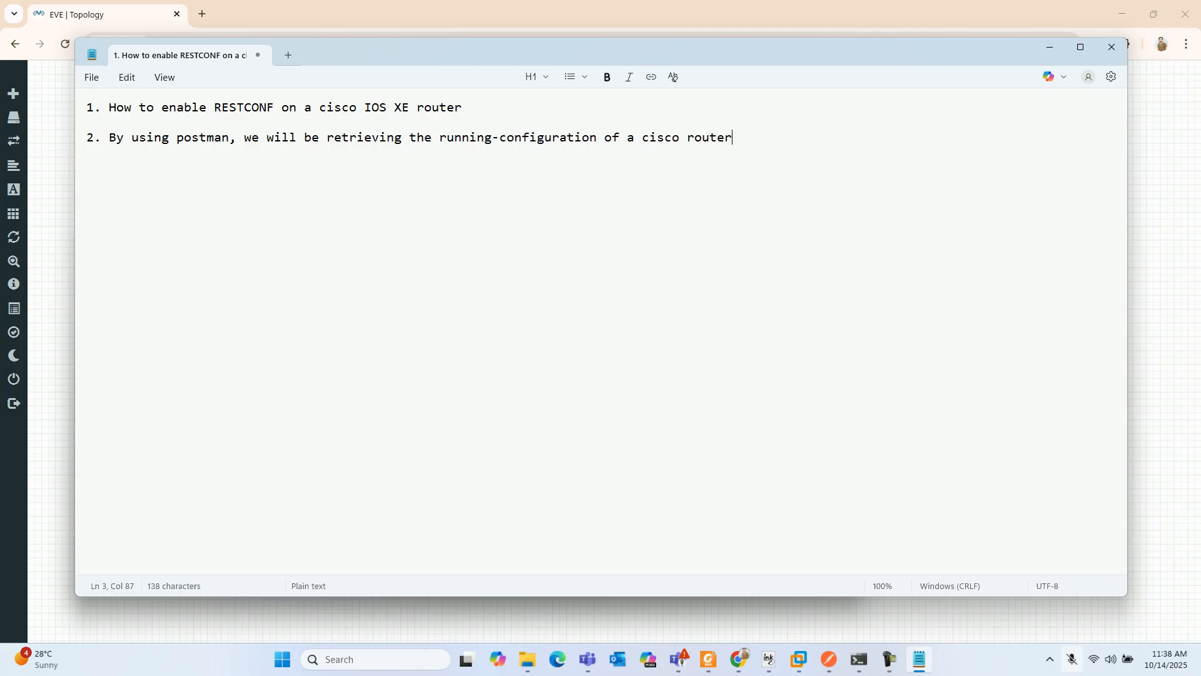
# - Add agenda line "3. How to push configuration on a cisco IOS XE router using Postman", separated by a blank line
pyautogui.press('Return')
pyautogui.write('3')
pyautogui.press('BackSpace')
pyautogui.write('3. HOw')
pyautogui.press('BackSpace')
pyautogui.press('BackSpace')
pyautogui.write('ow to push confgiurat')
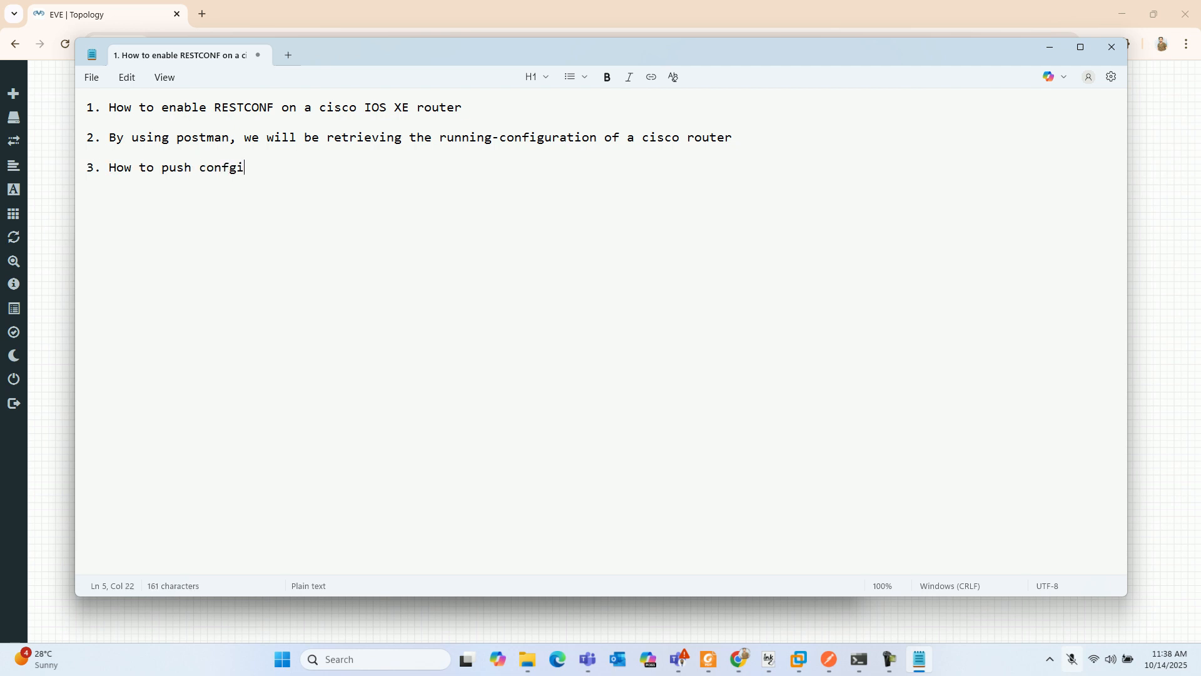
pyautogui.press('BackSpace')
pyautogui.press('BackSpace')
pyautogui.press('BackSpace')
pyautogui.press('BackSpace')
pyautogui.press('BackSpace')
pyautogui.press('BackSpace')
pyautogui.write('iguration on a')
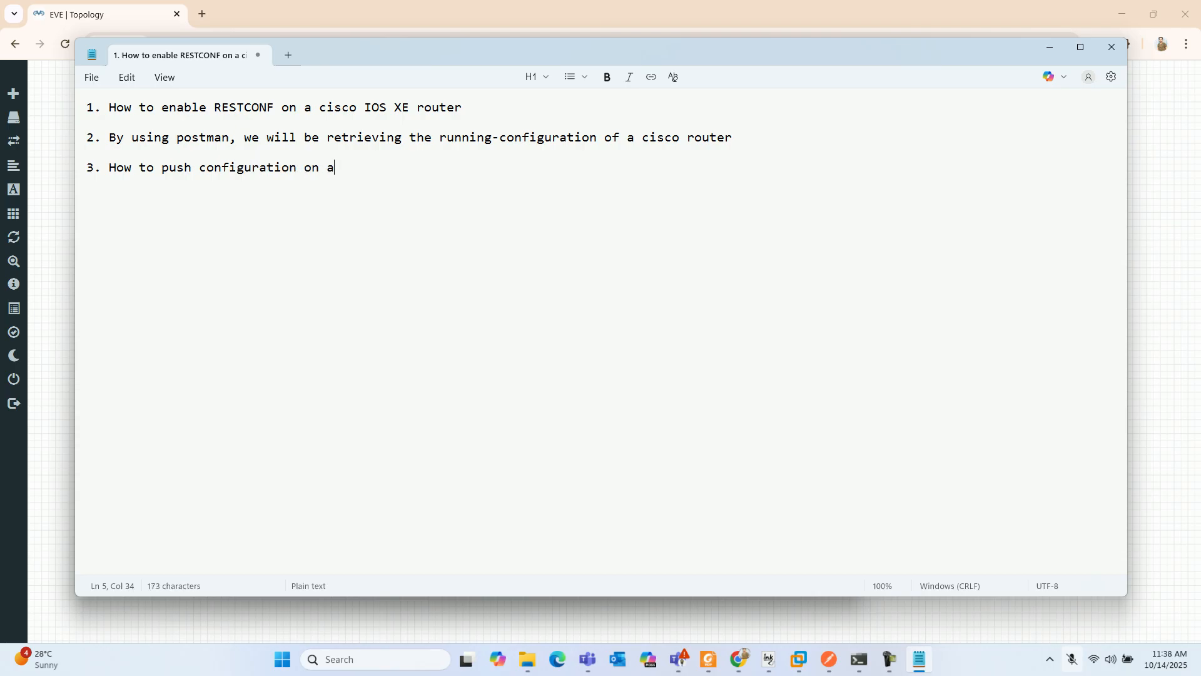
pyautogui.write(' cisco IOS XE router using ')
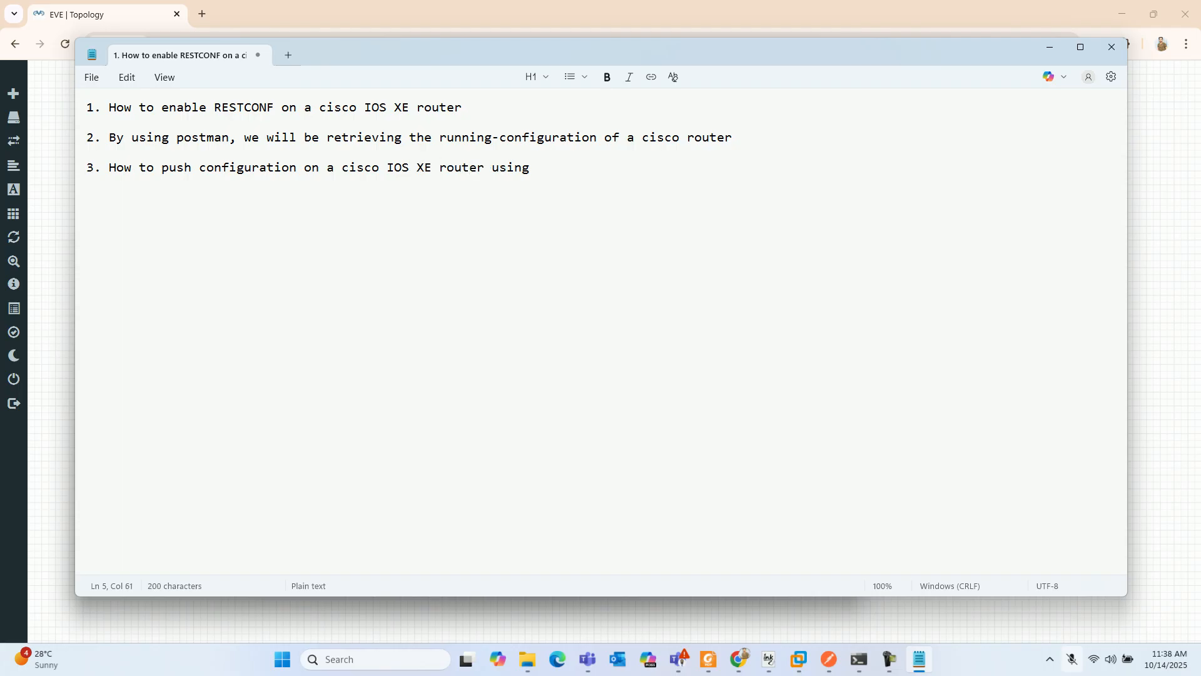
pyautogui.write('Postman')
# - Add the heading "RESTCONF" a few blank lines below the agenda
pyautogui.press('Return')
pyautogui.press('Return')
pyautogui.press('Return')
pyautogui.press('Return')
pyautogui.hotkey('ctrl', '+')
pyautogui.hotkey('ctrl', '+')
pyautogui.hotkey('ctrl', '+')
pyautogui.hotkey('ctrl', '+')
pyautogui.hotkey('ctrl', '+')
pyautogui.write('REST')
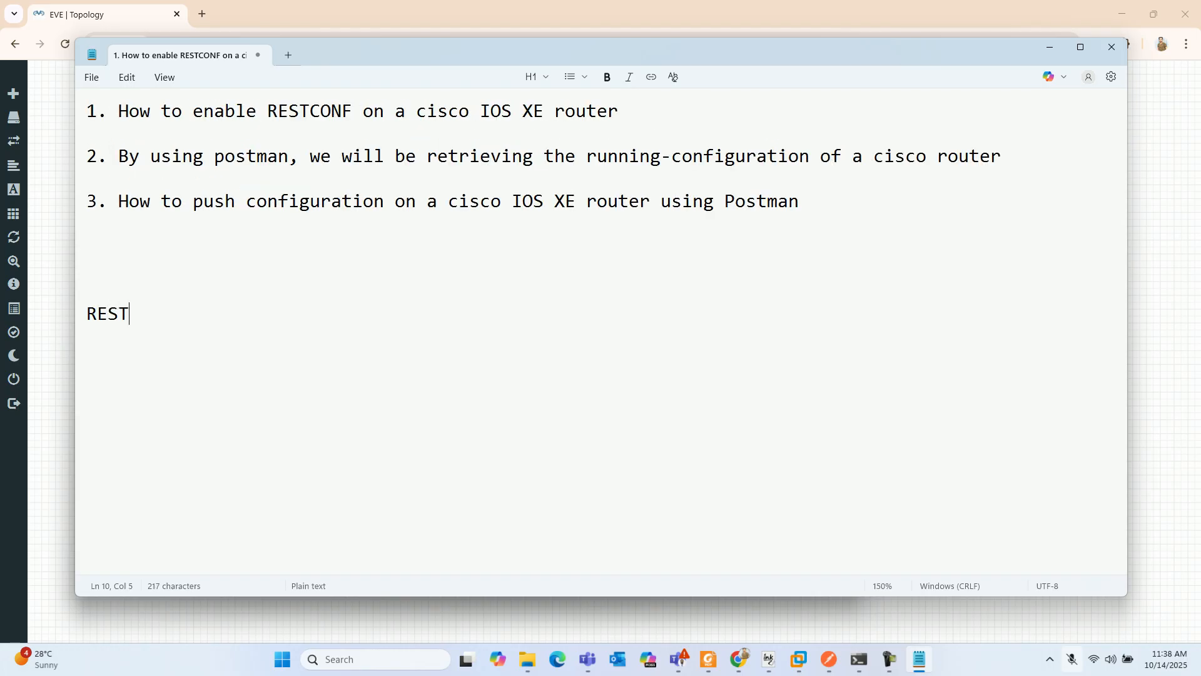
pyautogui.write('CONF')
pyautogui.press('Return')
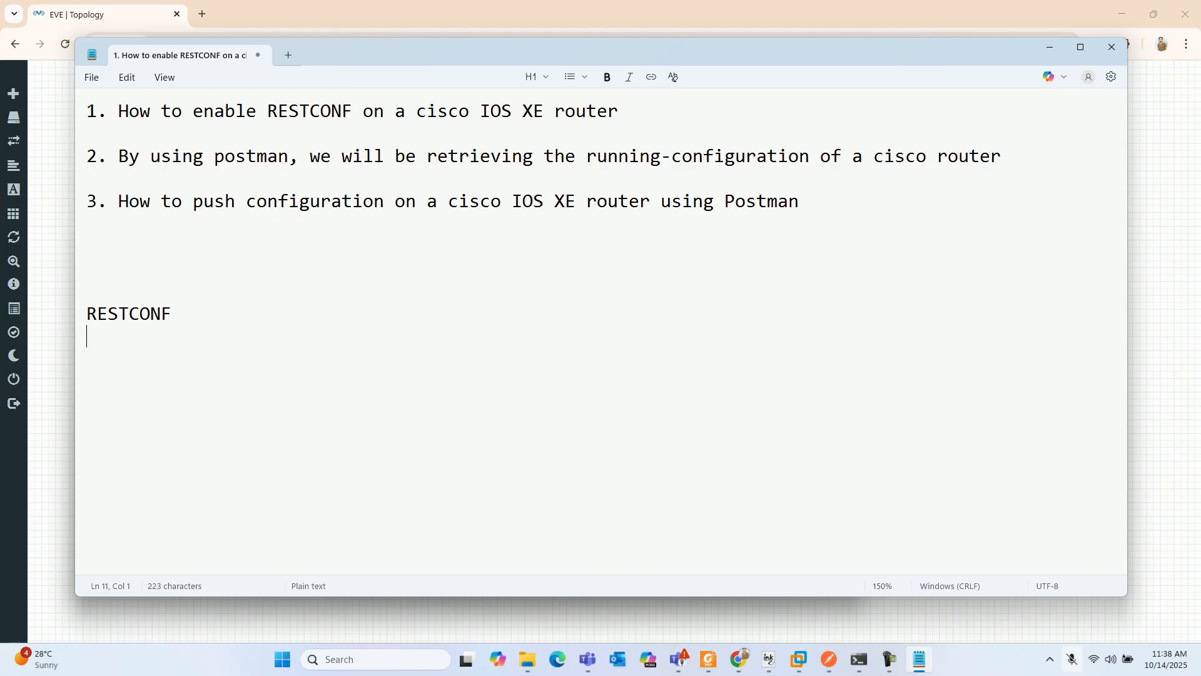
# - Write the note "-- It is based on HTTP/HTTPS" under the RESTCONF heading
pyautogui.write('-- It is based on HTTP methods')
pyautogui.press('BackSpace')
pyautogui.press('BackSpace')
pyautogui.press('BackSpace')
pyautogui.press('BackSpace')
pyautogui.press('BackSpace')
pyautogui.press('BackSpace')
pyautogui.press('BackSpace')
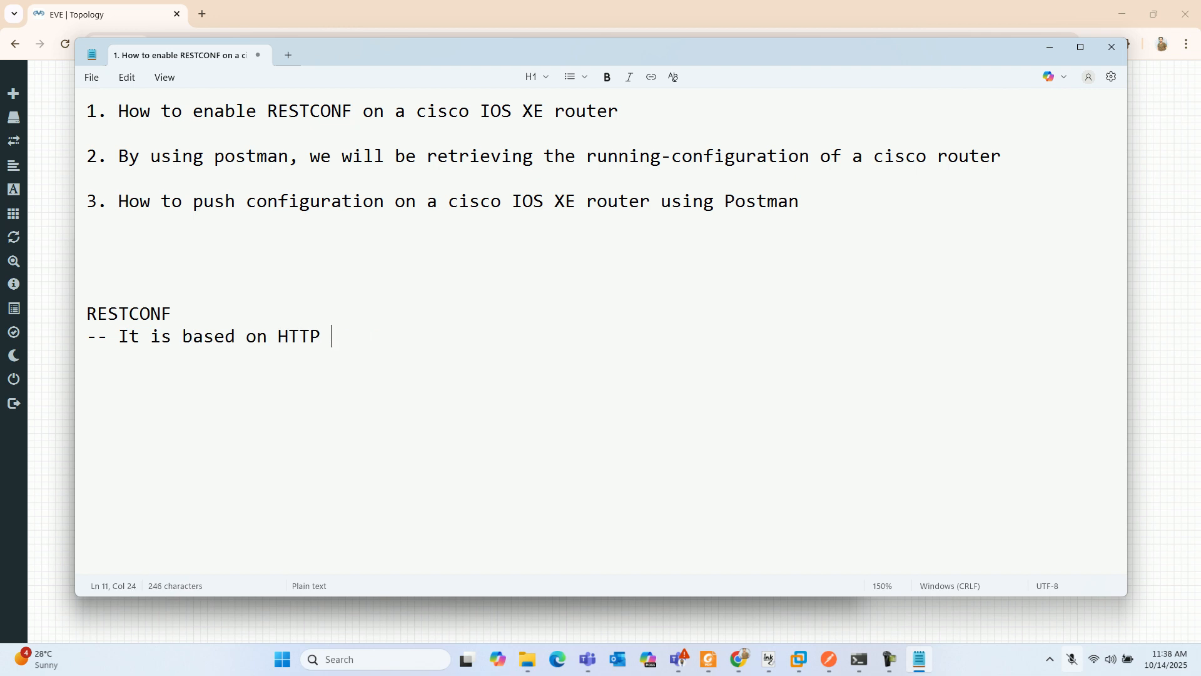
pyautogui.write('/HTTPS')
# - Add the line "-- RESTCONF operations :" below the HTTP/HTTPS note
pyautogui.press('Return')
pyautogui.write('-- RESTCONF operations :')
# - List the RESTCONF operations on numbered lines: 1. GET, 2. POST, 3. PATCH, 4. PUT and 5. DELETE
pyautogui.press('Return')
pyautogui.write('1. PU')
pyautogui.press('BackSpace')
pyautogui.press('BackSpace')
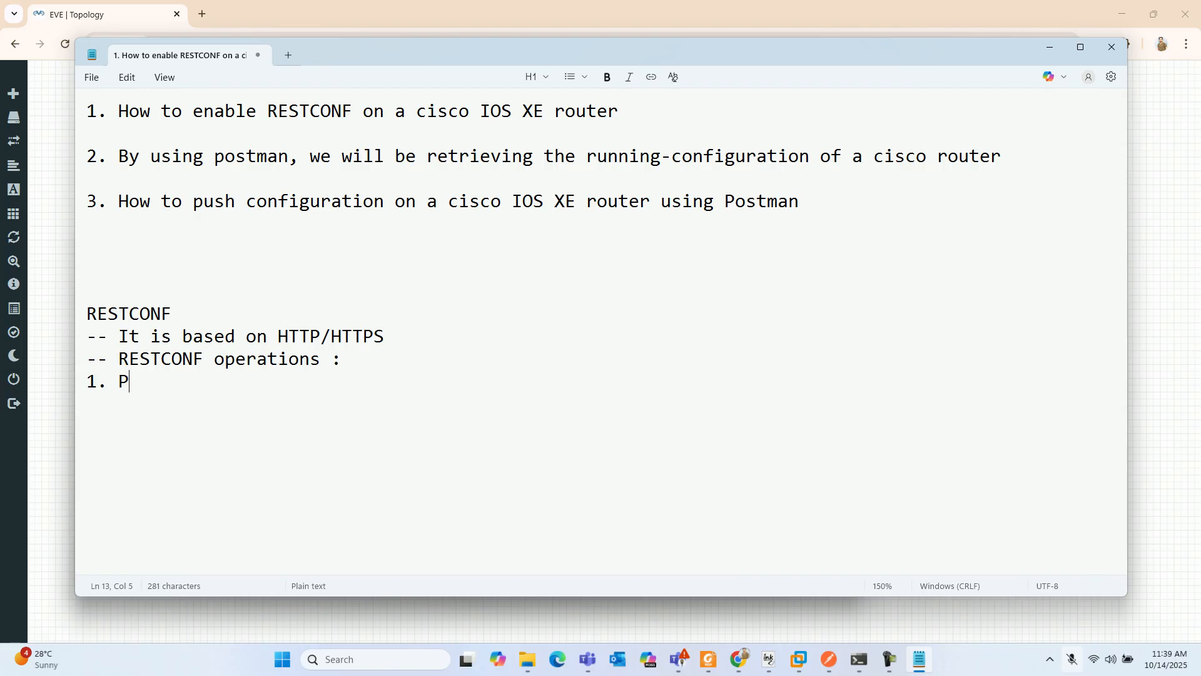
pyautogui.write('GET')
pyautogui.press('Return')
pyautogui.write('2. POST')
pyautogui.press('Return')
pyautogui.write('3. PA')
pyautogui.press('BackSpace')
pyautogui.write('PATCH')
pyautogui.press('Return')
pyautogui.write('4. PUT ')
pyautogui.write('5. DELE')
pyautogui.write('TE')
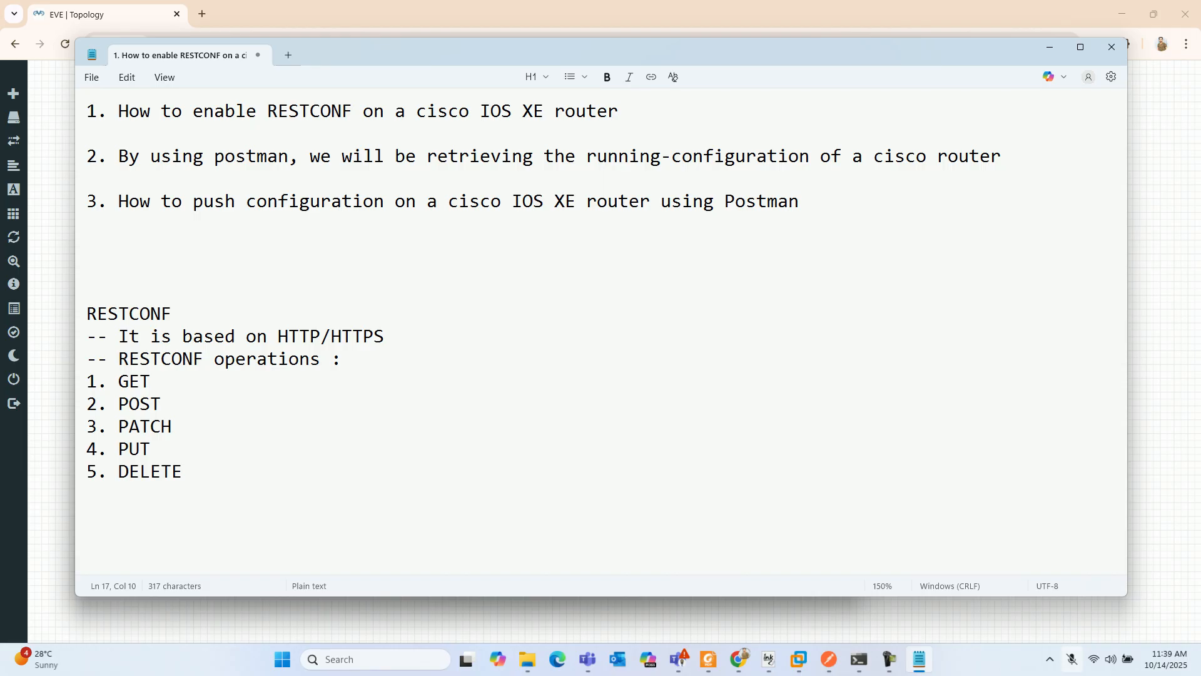
pyautogui.moveTo(164, 405); pyautogui.dragTo(87, 382)
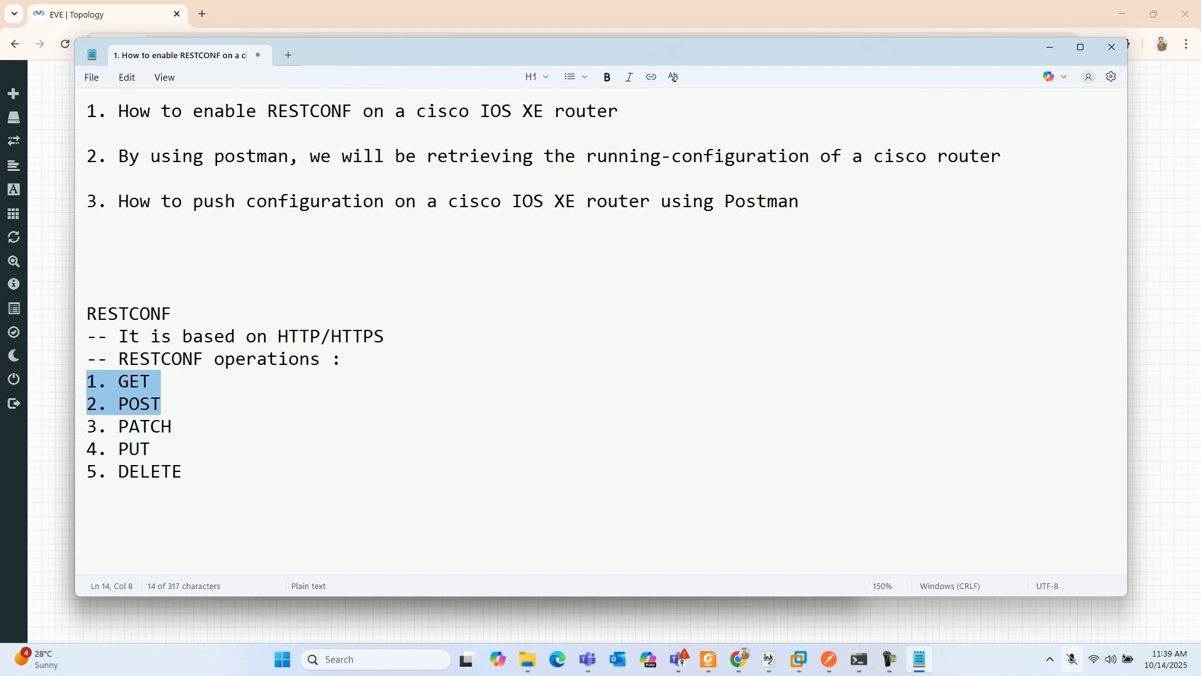
pyautogui.moveTo(725, 201); pyautogui.dragTo(799, 200)
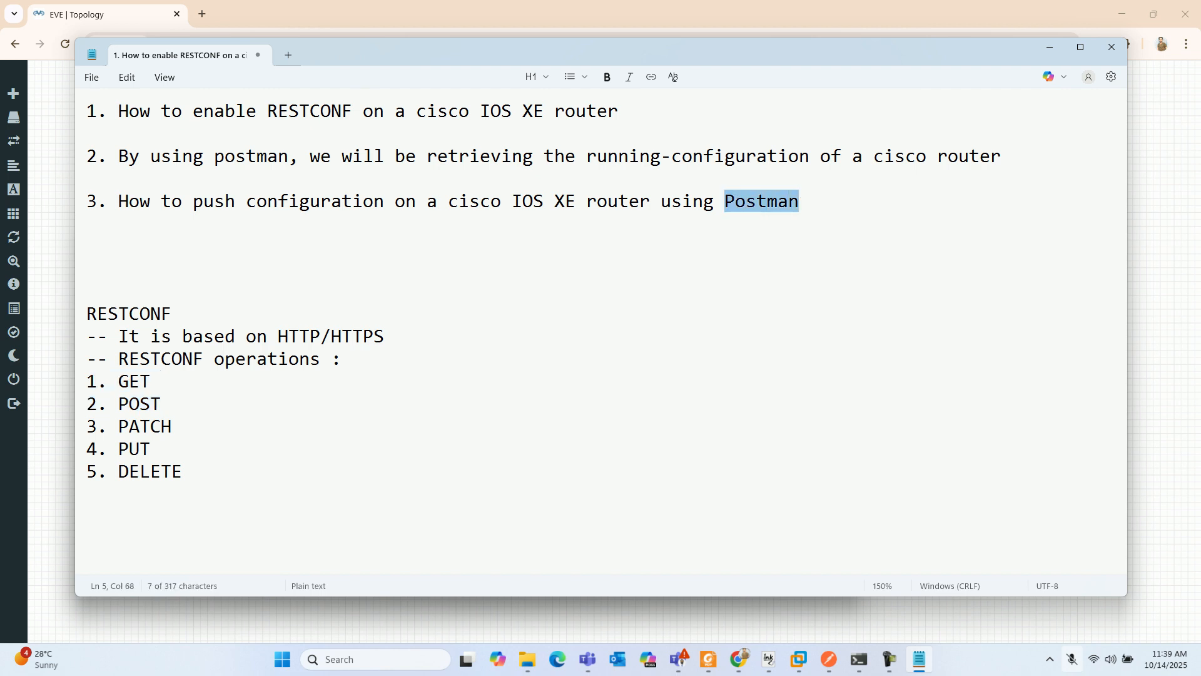
# - Write the requirement "* the router must have an IP address" a few blank lines below the operations list
pyautogui.click(183, 472)
pyautogui.press('Return')
pyautogui.press('Return')
pyautogui.press('Return')
pyautogui.press('Return')
pyautogui.press('Return')
pyautogui.press('Return')
pyautogui.press('Return')
pyautogui.press('Return')
pyautogui.press('Return')
pyautogui.press('Return')
pyautogui.press('Return')
pyautogui.press('Return')
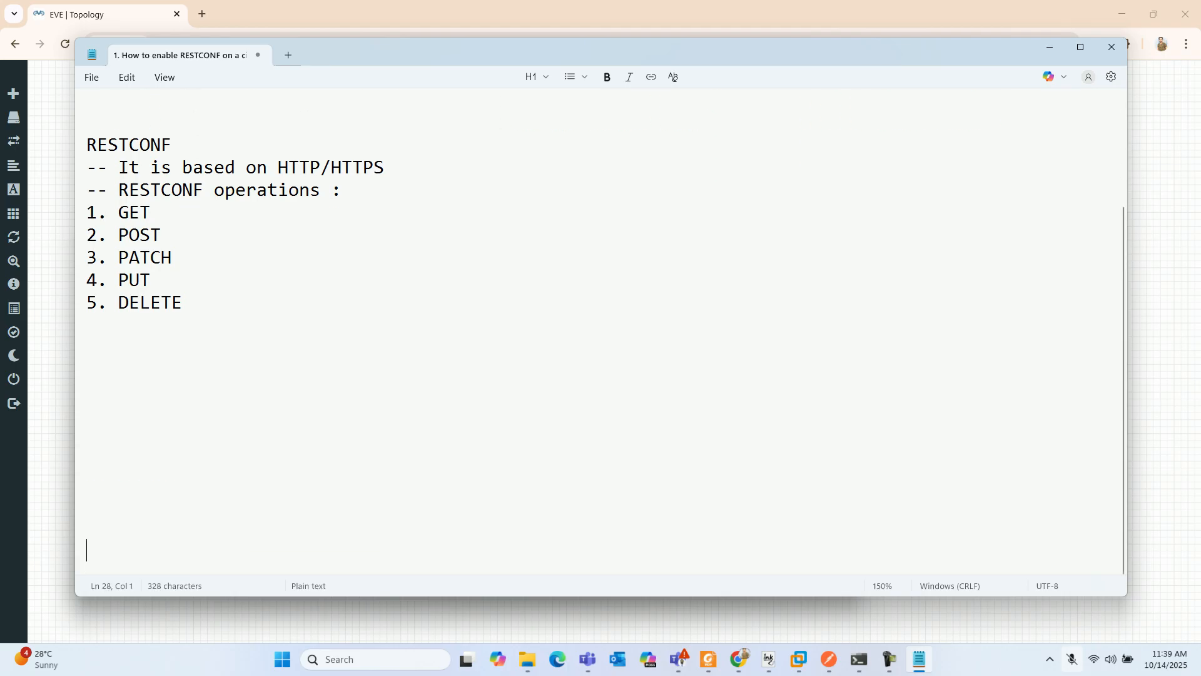
pyautogui.press('Up')
pyautogui.press('Up')
pyautogui.press('Up')
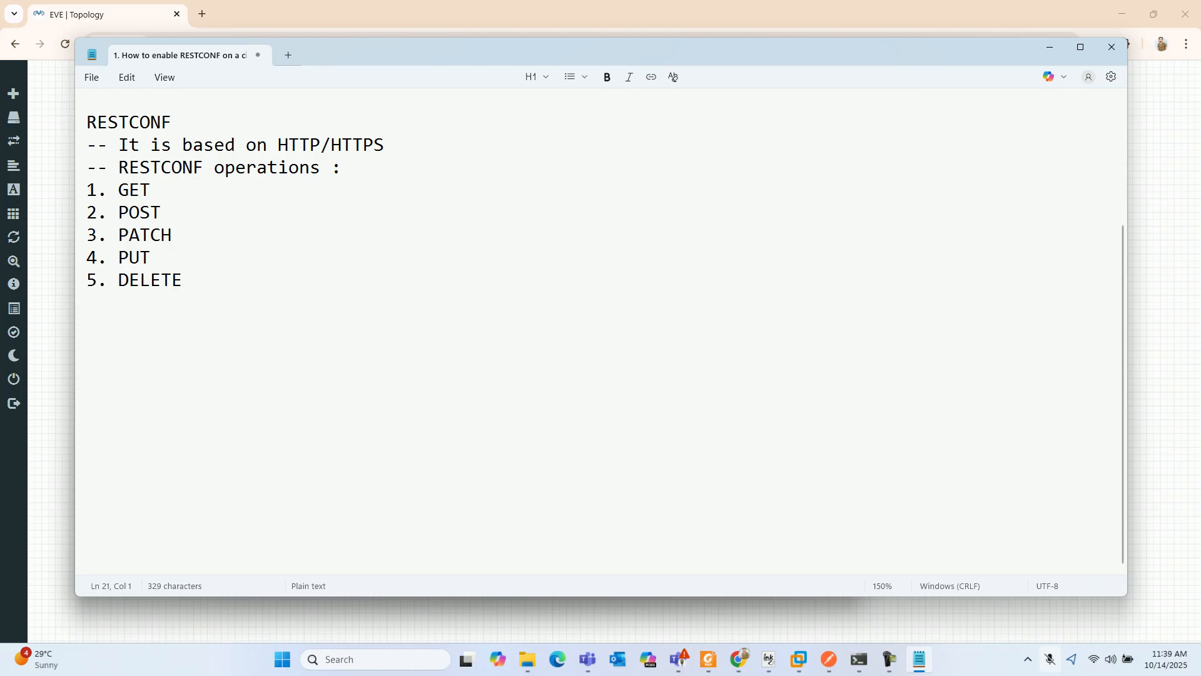
pyautogui.write('* the router must have an IP address')
# - Add the requirement "* enable HTTP and HTTPS" on the following line
pyautogui.press('Return')
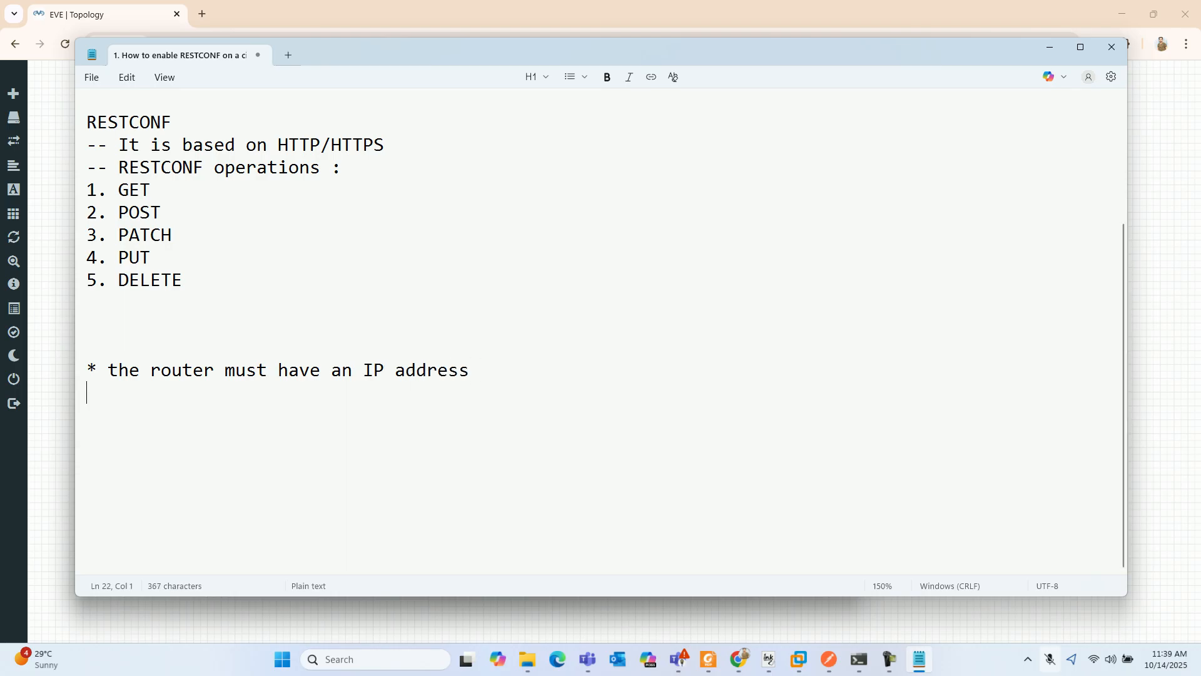
pyautogui.write('* e')
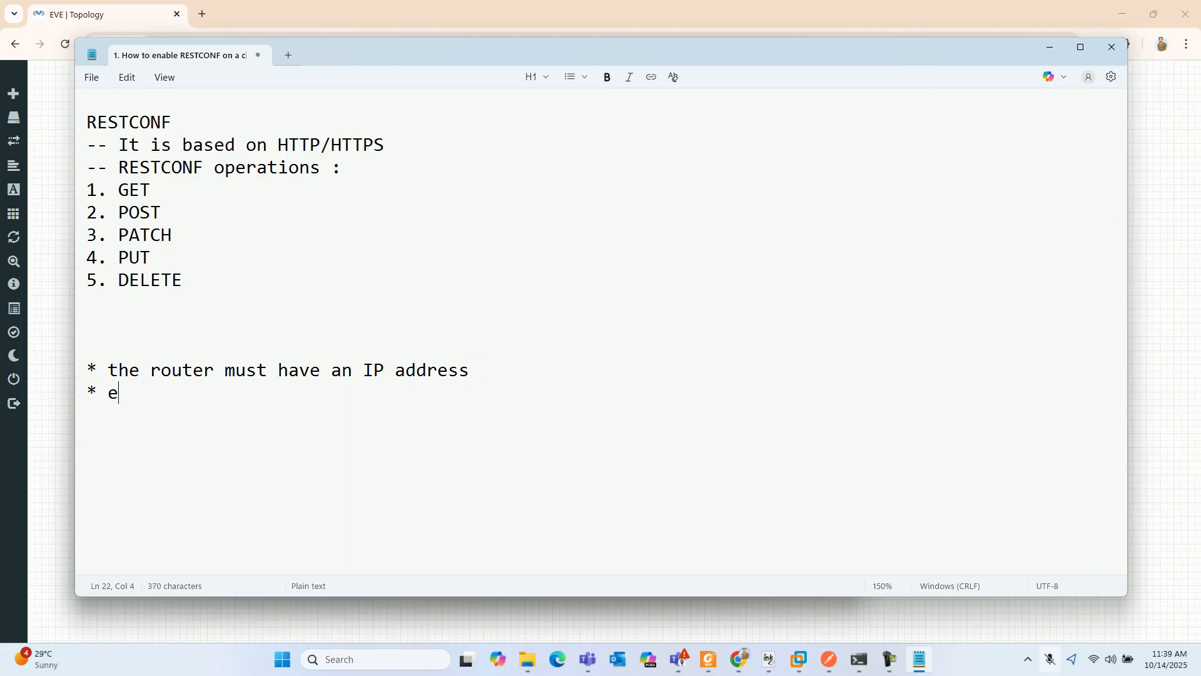
pyautogui.write('nable HTTP')
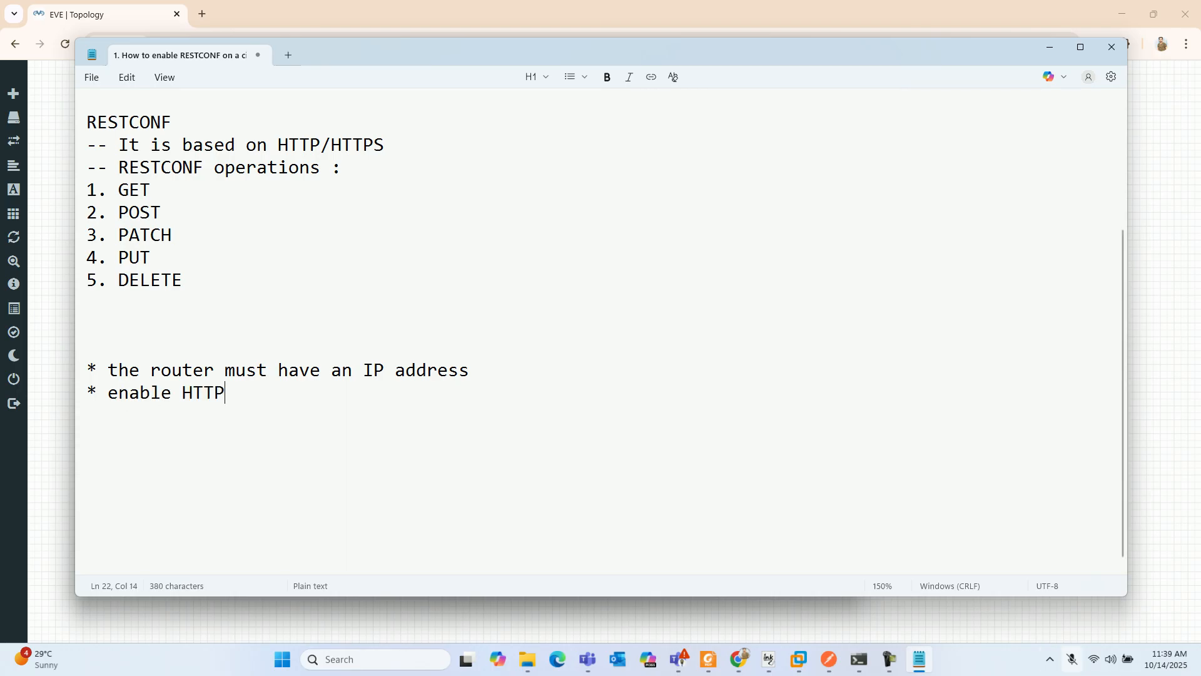
pyautogui.write(' and HTTPS')
# - Add the requirement "* Configure authentication method for HTTP" below the HTTP and HTTPS line
pyautogui.press('Return')
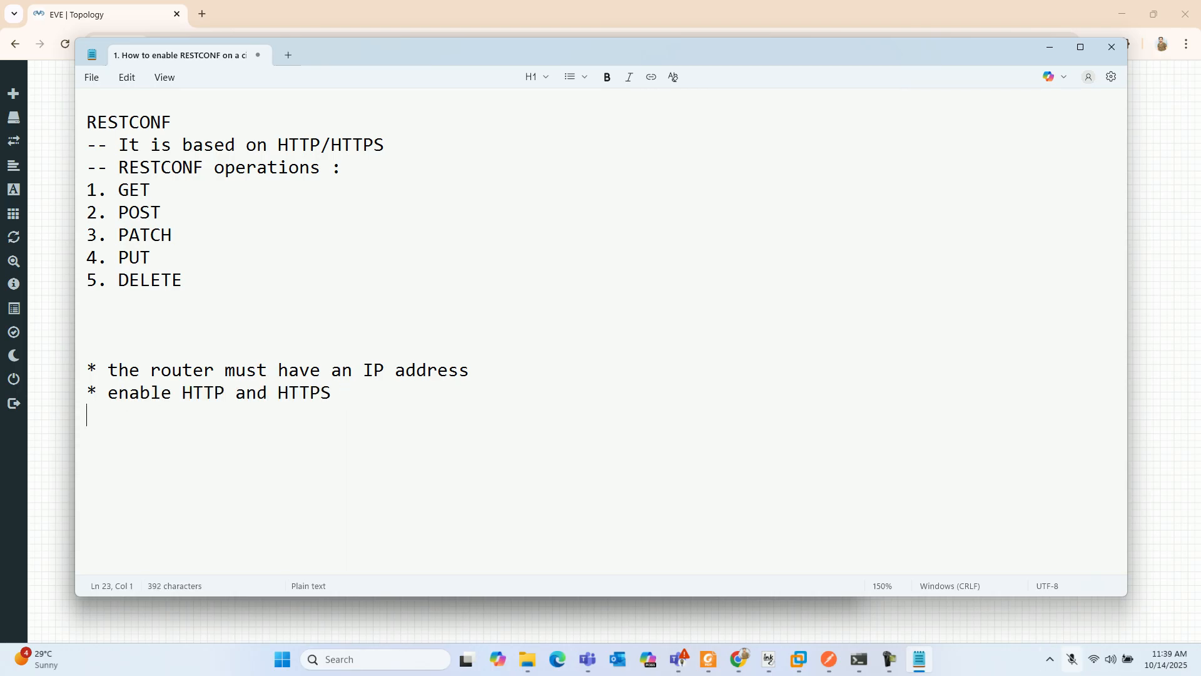
pyautogui.write('* Configure auth')
pyautogui.press('BackSpace')
pyautogui.press('BackSpace')
pyautogui.write('au')
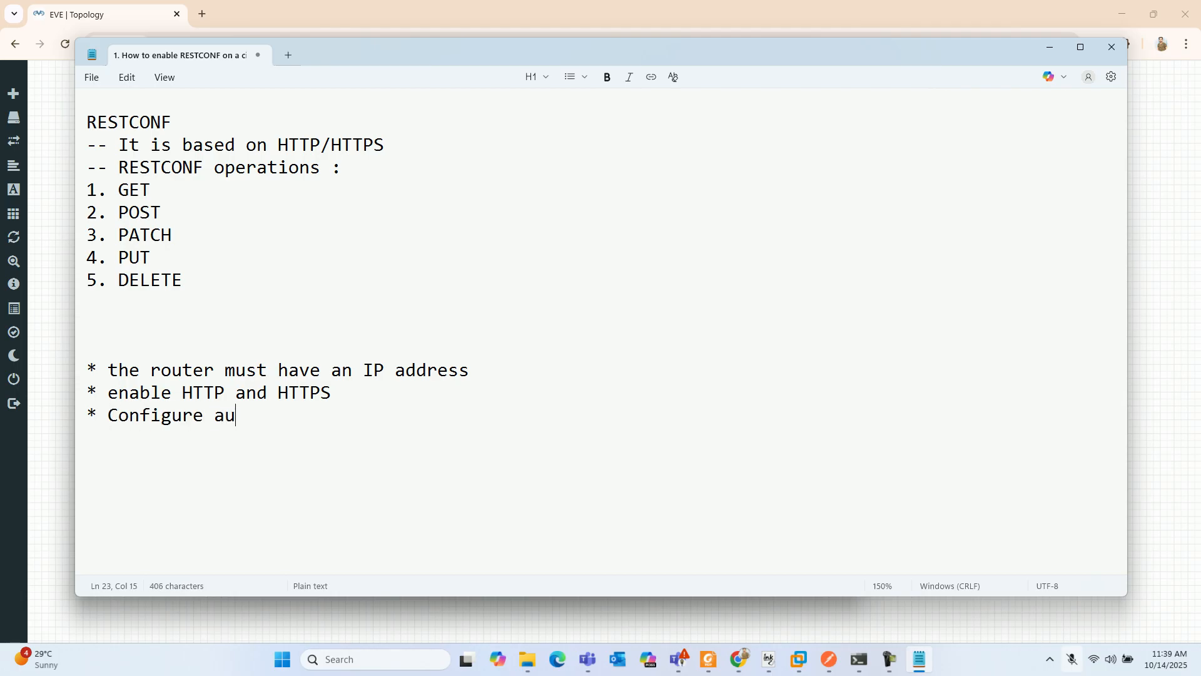
pyautogui.write('thentication methods')
pyautogui.press('BackSpace')
pyautogui.write('for HTTP')
# - Add "* enable RESTCONF" as the final line of the requirements
pyautogui.press('Return')
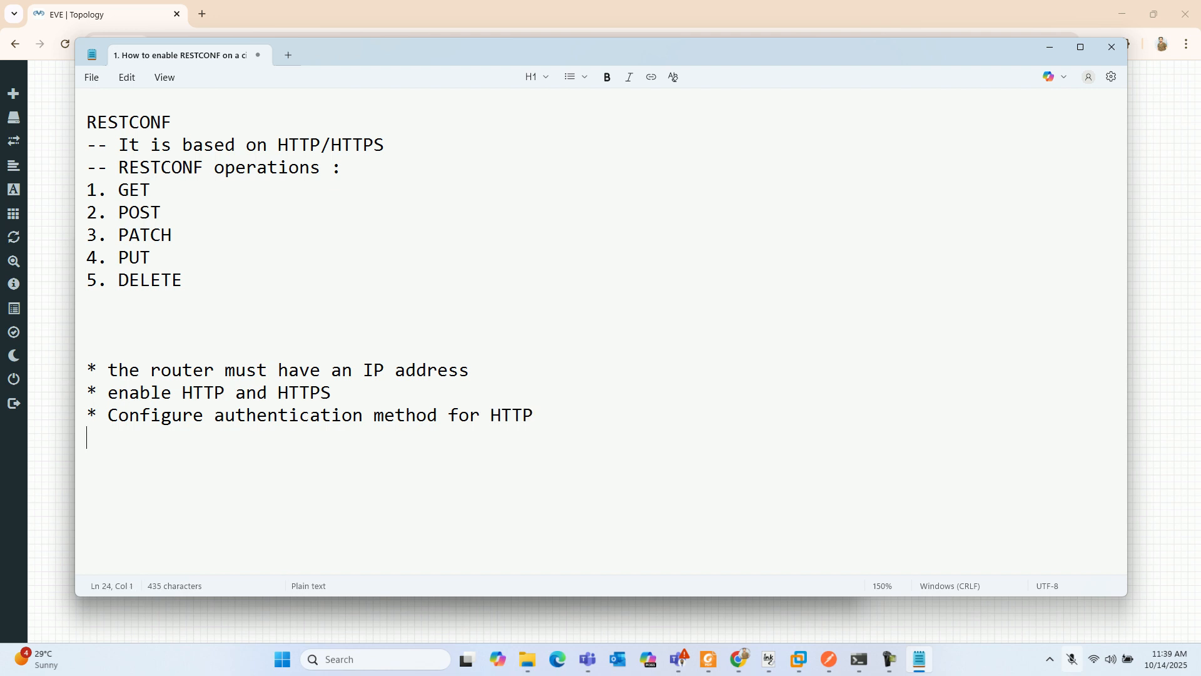
pyautogui.write('* enable RESTCONF')
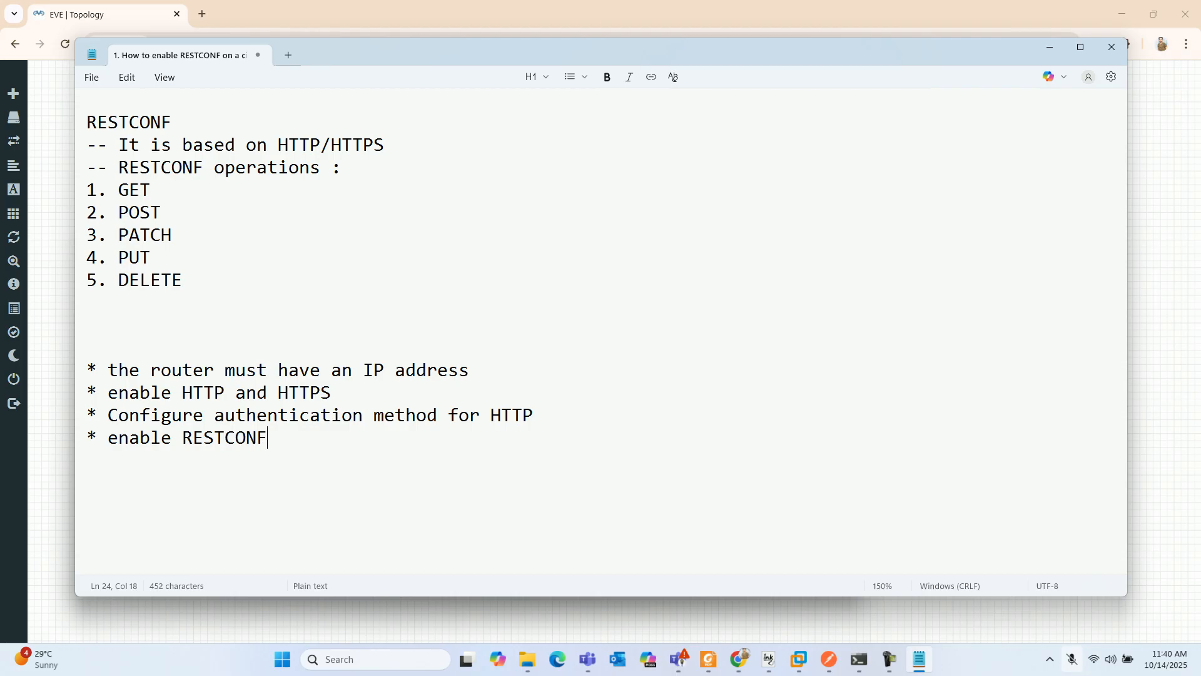
# - Switch to the CSR1 Telnet console and enter interface configuration for gigabitEthernet 1
pyautogui.hotkey('alt', 'Tab')
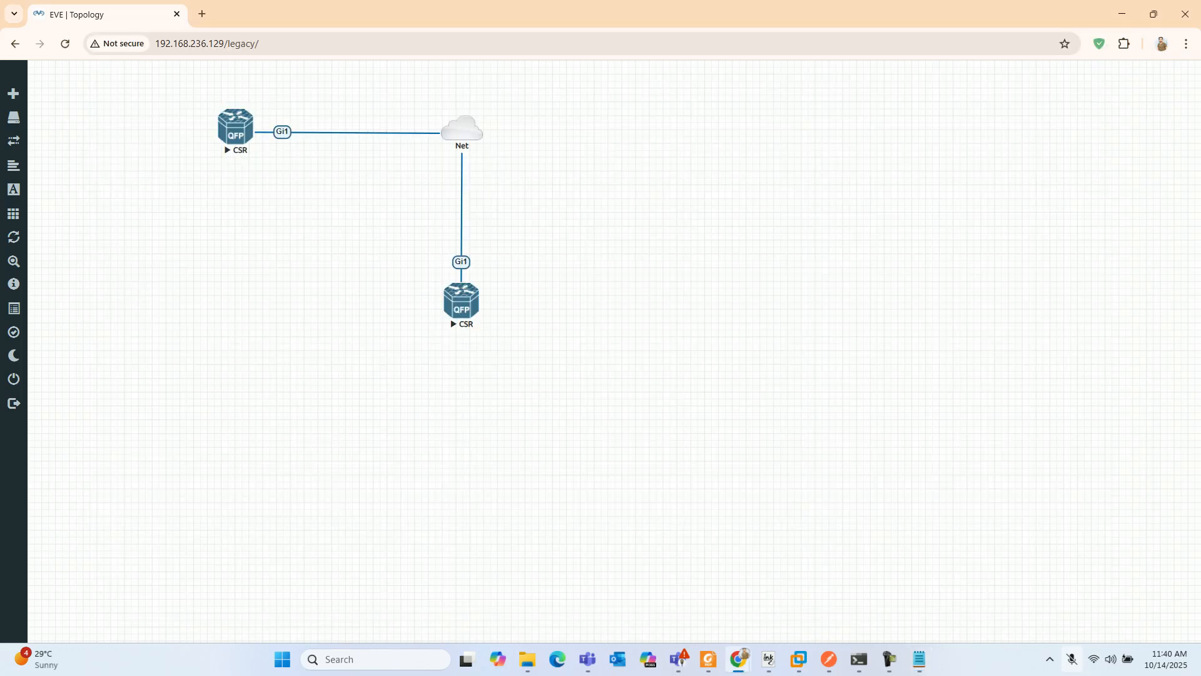
pyautogui.click(859, 658)
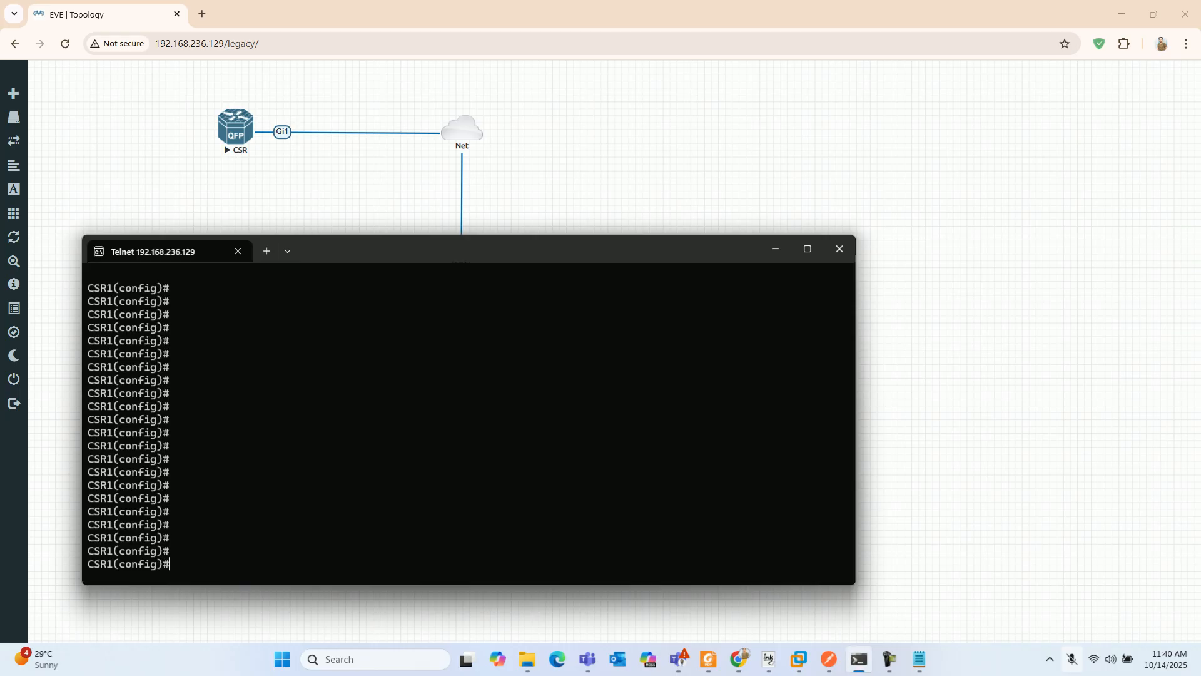
pyautogui.press('Return')
pyautogui.write('inter')
pyautogui.press('Tab')
pyautogui.write('gi')
pyautogui.press('Tab')
pyautogui.write('1')
pyautogui.press('Return')
pyautogui.press('Return')
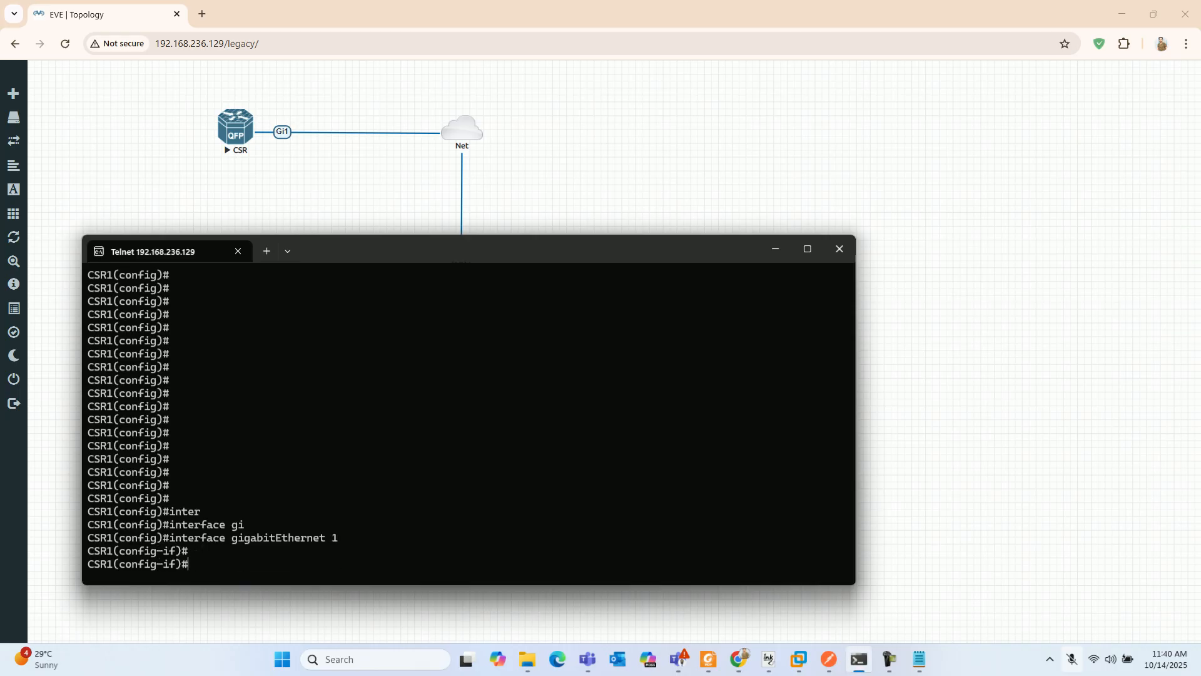
# - Configure the interface to obtain its address with the command "ip address dhcp"
pyautogui.moveTo(468, 235)
pyautogui.mouseDown()
pyautogui.moveTo(468, 328)
pyautogui.moveTo(486, 220)
pyautogui.mouseUp()
pyautogui.write('ip address dhcp')
pyautogui.press('Return')
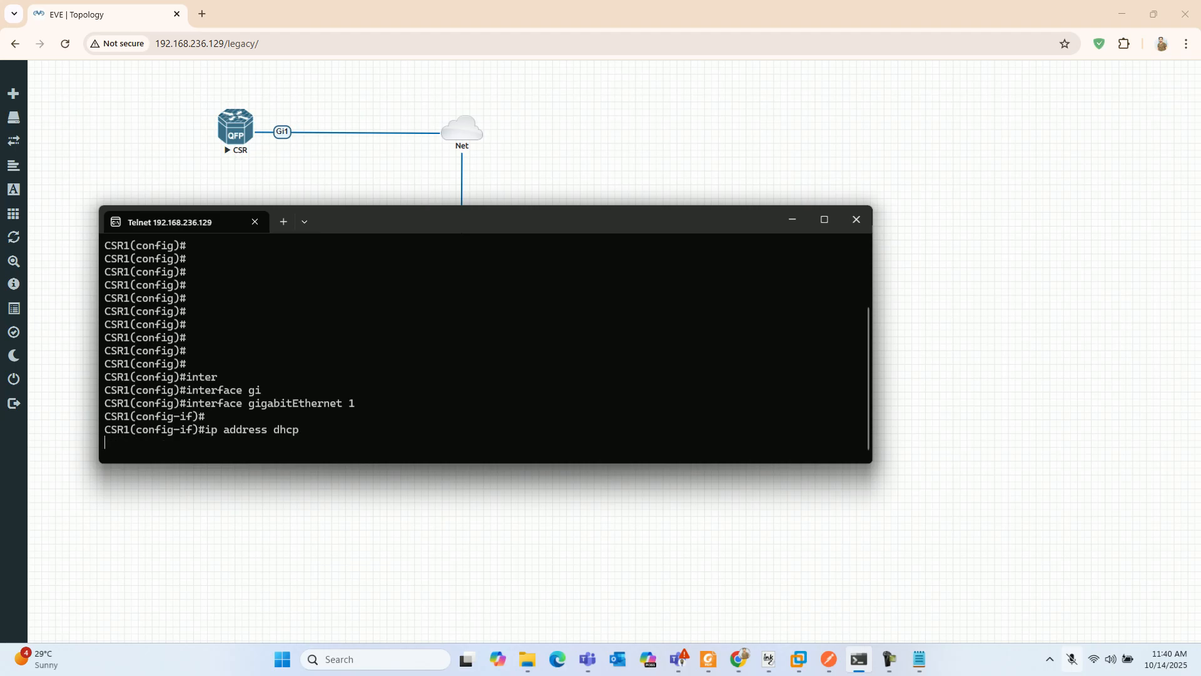
pyautogui.press('Return')
# - Enable the interface with "no shutdown" and exit to global configuration mode
pyautogui.write('no shut')
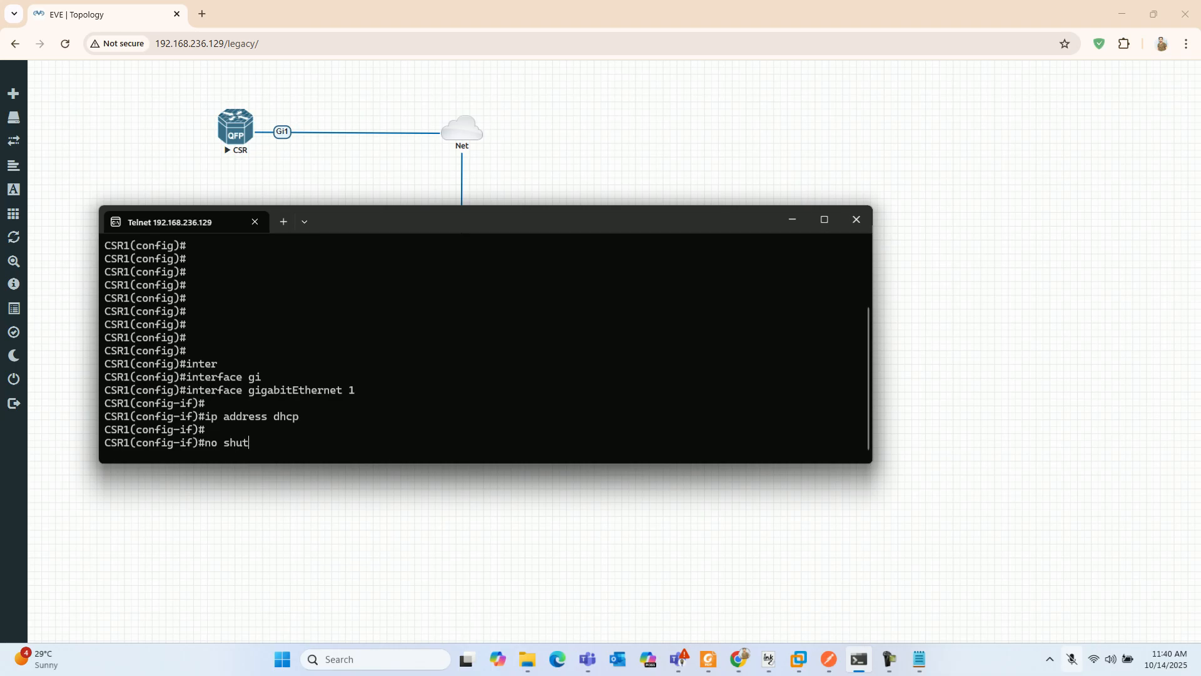
pyautogui.write('down')
pyautogui.press('Return')
pyautogui.press('Return')
pyautogui.write('exit')
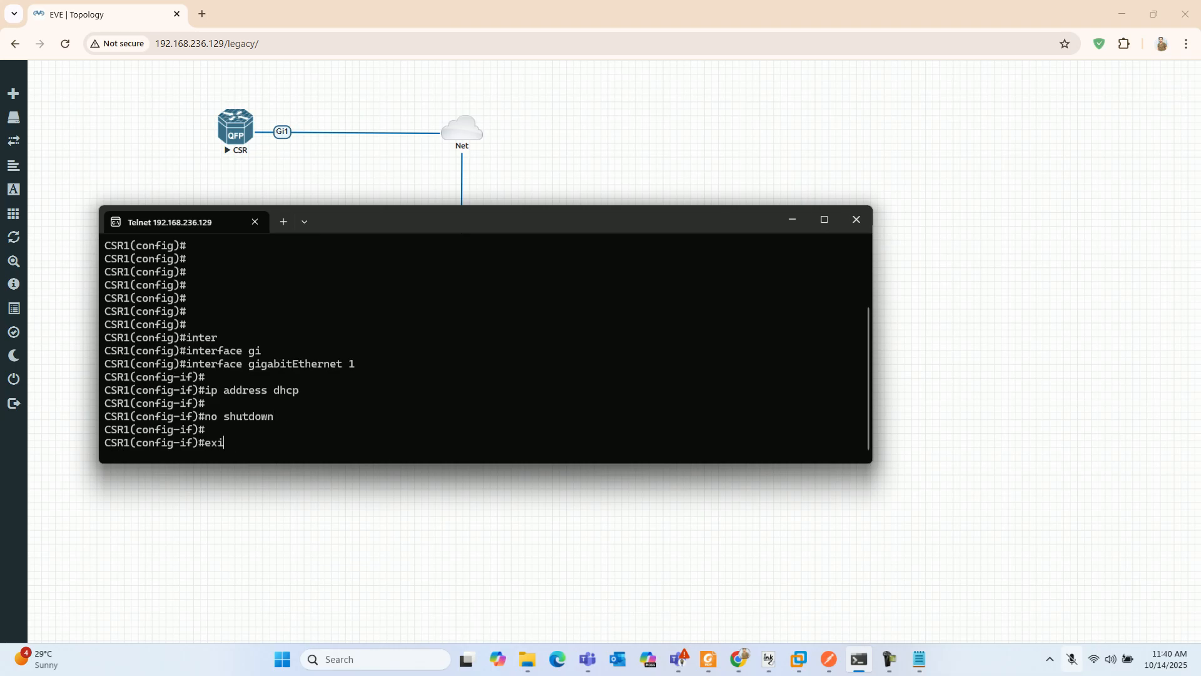
pyautogui.press('Return')
pyautogui.press('Return')
pyautogui.press('Return')
pyautogui.press('Return')
pyautogui.press('Return')
pyautogui.press('Return')
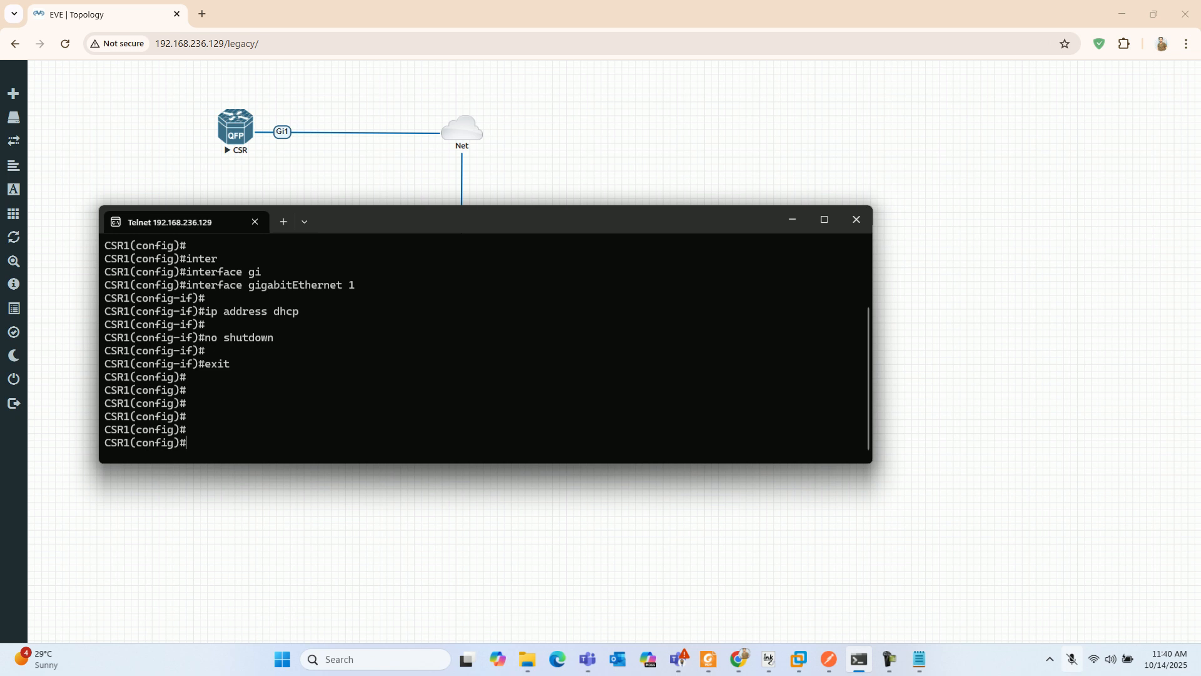
# - Check the router's interface addresses and status by running "do show ip inter brief"
pyautogui.press('Return')
pyautogui.press('Return')
pyautogui.write('ip')
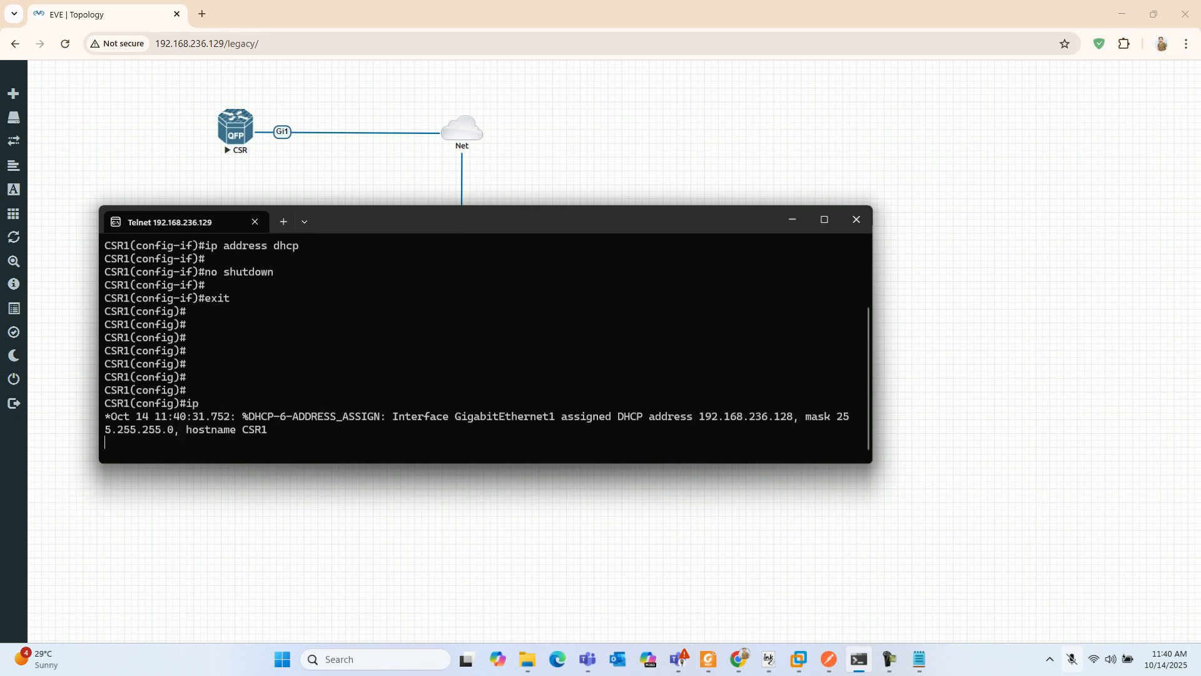
pyautogui.press('BackSpace')
pyautogui.press('BackSpace')
pyautogui.press('Return')
pyautogui.press('Return')
pyautogui.write('do show ')
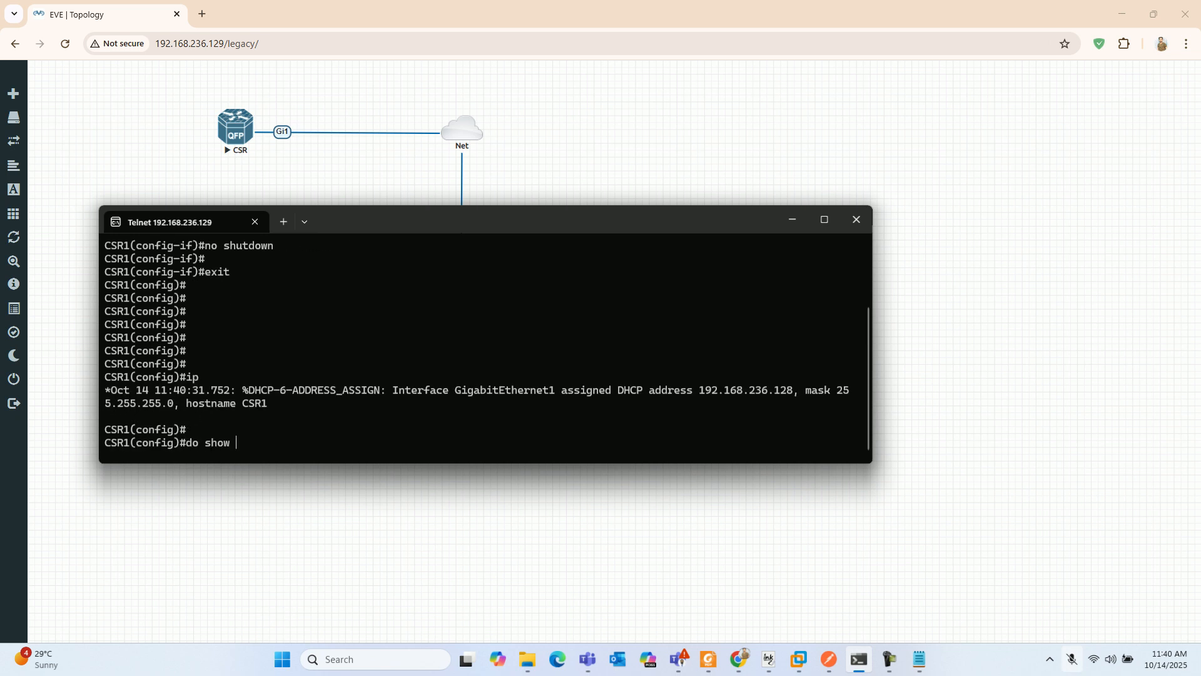
pyautogui.write('ip inter brief')
pyautogui.press('Return')
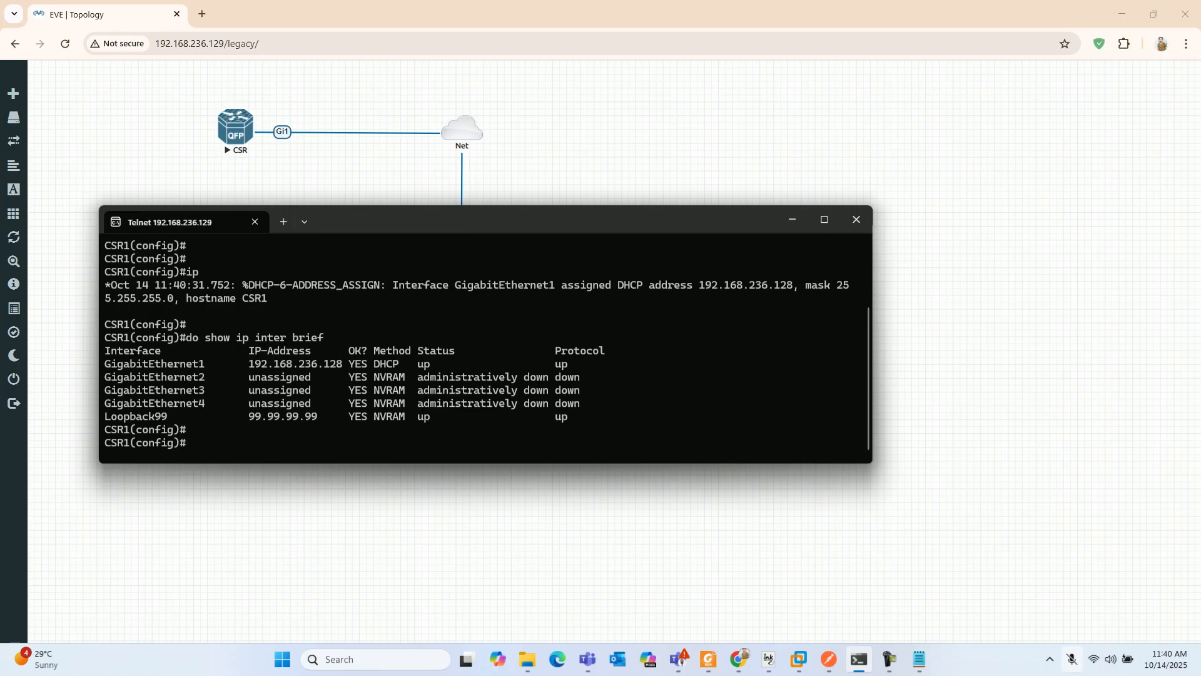
# - Enable the router's HTTP server with the command "ip http server"
pyautogui.write('ip http server')
pyautogui.press('Return')
pyautogui.press('Return')
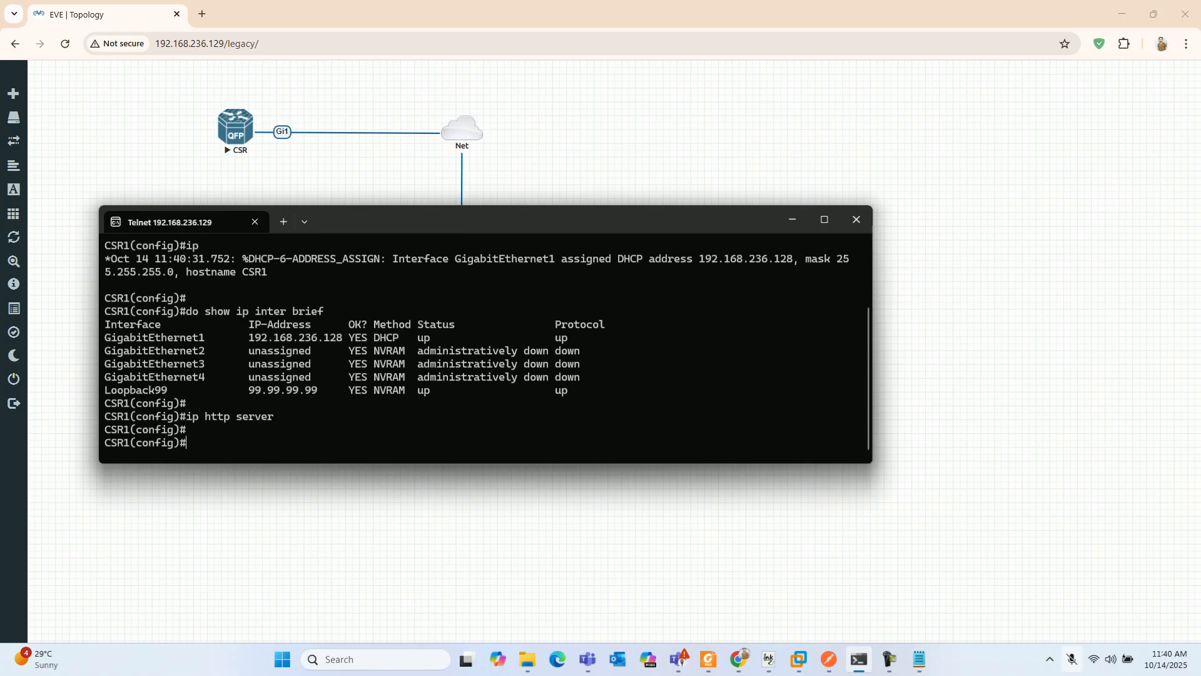
# - Enable the router's HTTPS server with the command "ip http secure-server"
pyautogui.write('ip')
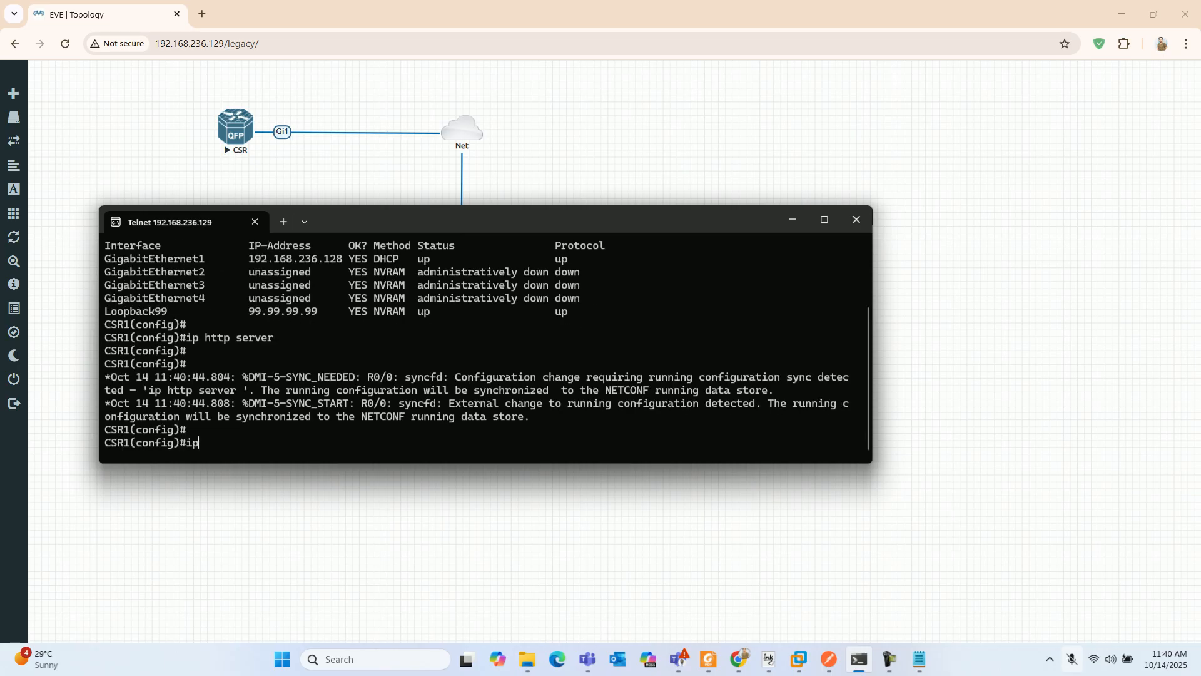
pyautogui.write(' http ser')
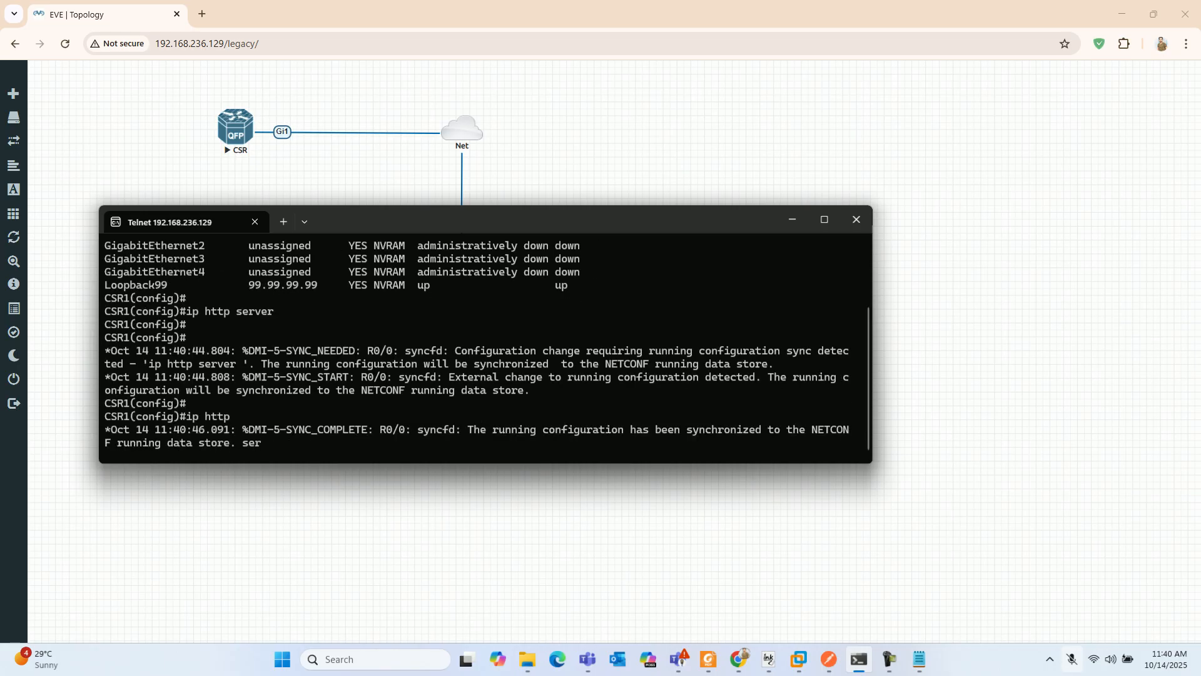
pyautogui.press('Tab')
pyautogui.press('BackSpace')
pyautogui.press('BackSpace')
pyautogui.press('BackSpace')
pyautogui.press('BackSpace')
pyautogui.write('cu')
pyautogui.press('Tab')
pyautogui.write('ser')
pyautogui.press('Tab')
pyautogui.press('Return')
pyautogui.press('Return')
pyautogui.press('Return')
pyautogui.press('Return')
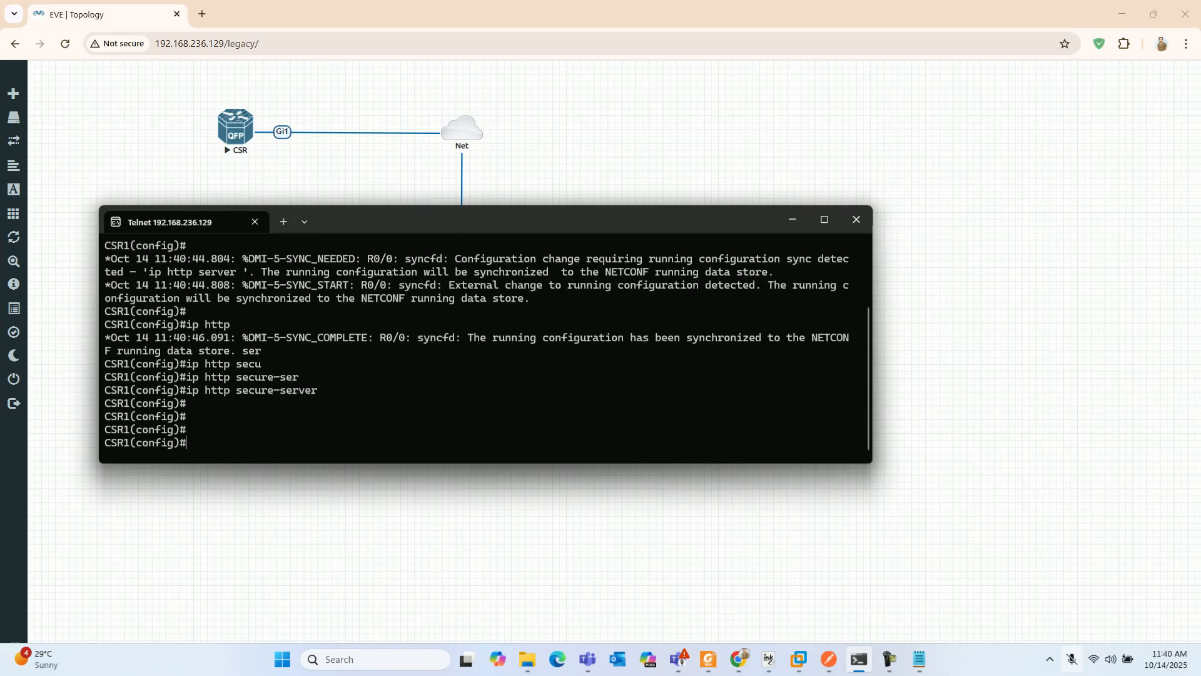
pyautogui.press('Return')
pyautogui.press('Return')
pyautogui.press('Return')
pyautogui.press('Return')
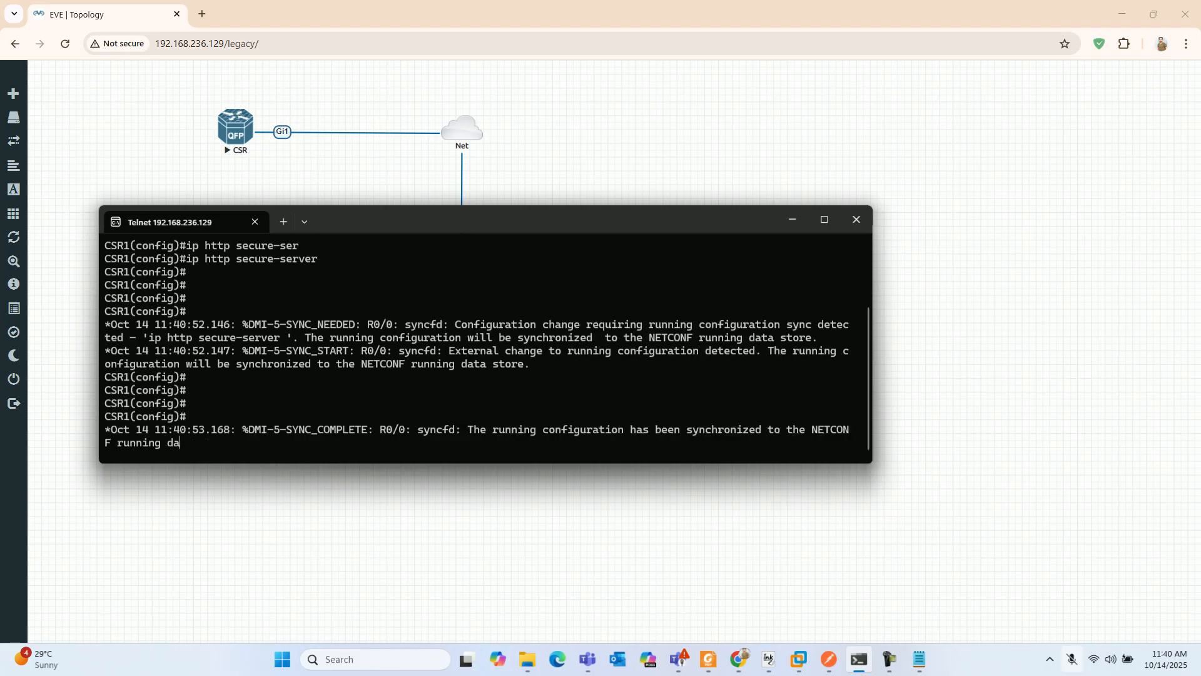
# - Create the local user admin with privilege level 15 and enter the account password
pyautogui.write('user')
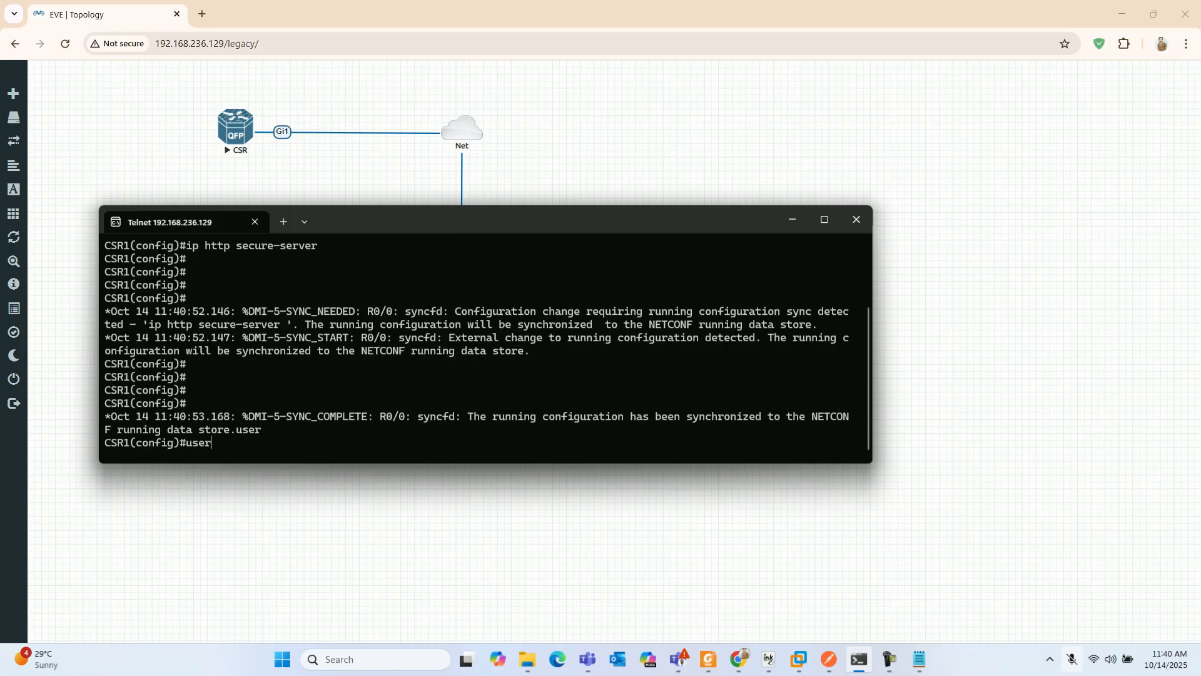
pyautogui.write('an')
pyautogui.press('Tab')
pyautogui.write('admin pri')
pyautogui.press('Tab')
pyautogui.write('15 pass')
pyautogui.press('Tab')
pyautogui.write('admin')
pyautogui.press('Return')
pyautogui.press('Return')
pyautogui.press('Return')
pyautogui.press('Return')
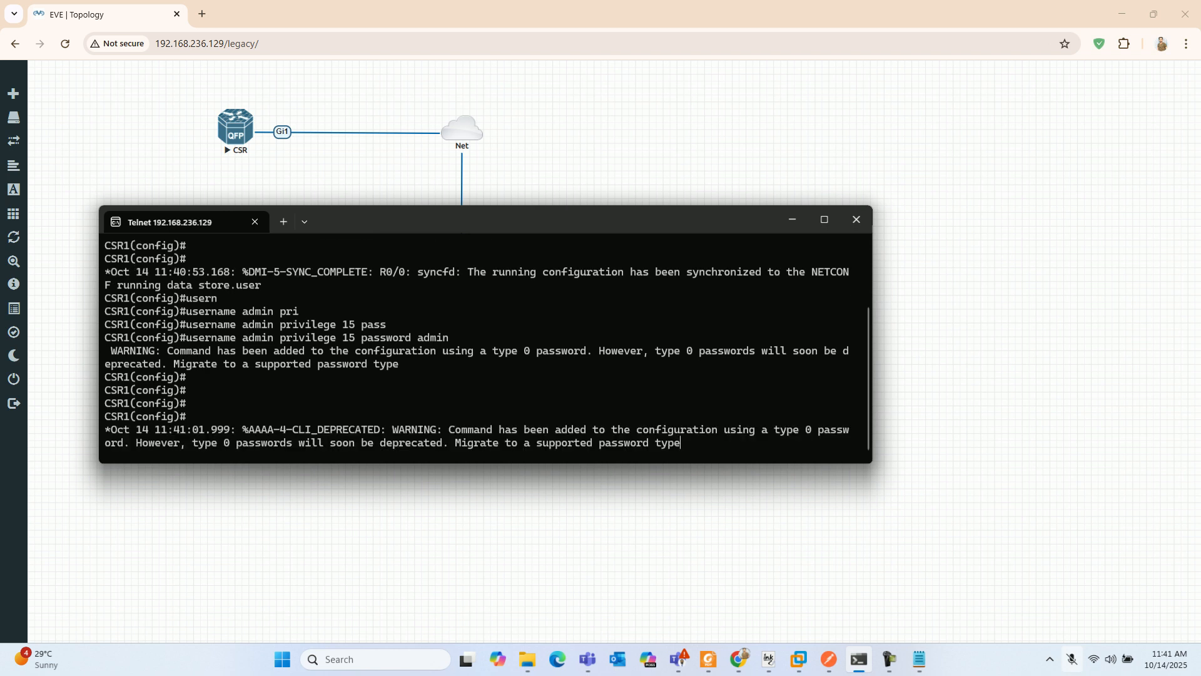
pyautogui.press('Return')
pyautogui.press('Return')
# - Set HTTP logins to use the local user database with "ip http authentication local"
pyautogui.write('ip http auth')
pyautogui.press('Tab')
pyautogui.write('e')
pyautogui.press('Tab')
pyautogui.write('ntication local')
pyautogui.press('Tab')
pyautogui.press('Return')
pyautogui.press('Return')
pyautogui.press('Return')
pyautogui.press('Return')
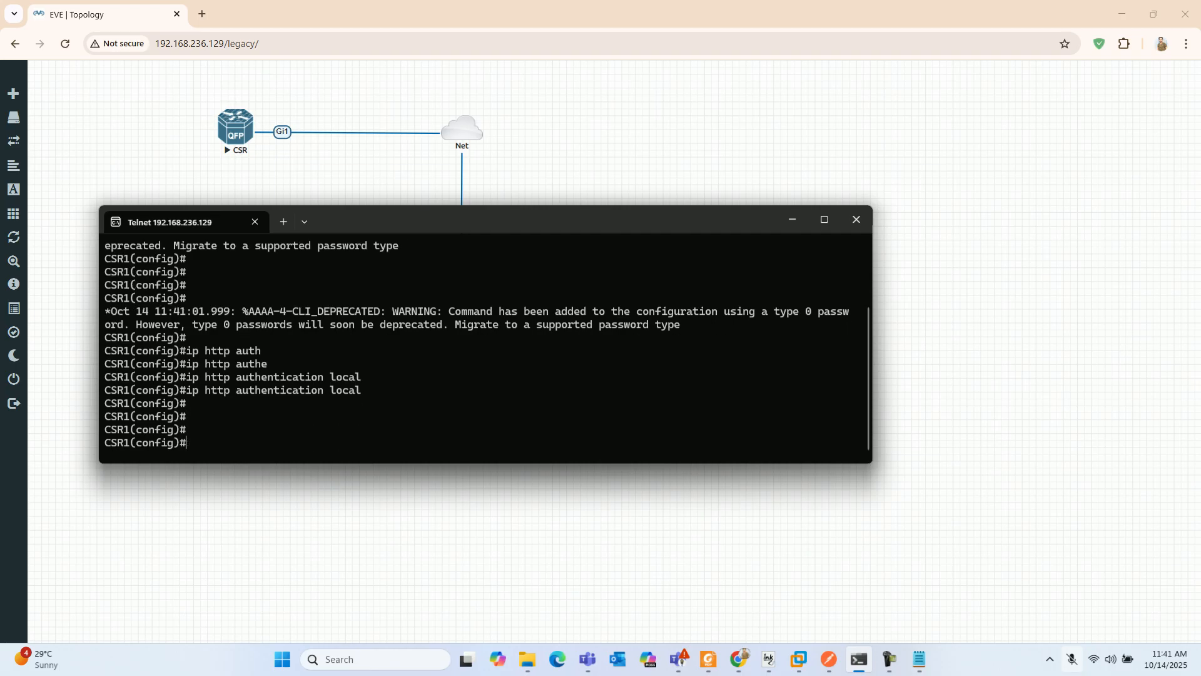
# - Enable RESTCONF with the command "restconf" and list the entered commands with "do show history"
pyautogui.write('restconf')
pyautogui.press('Return')
pyautogui.write('do')
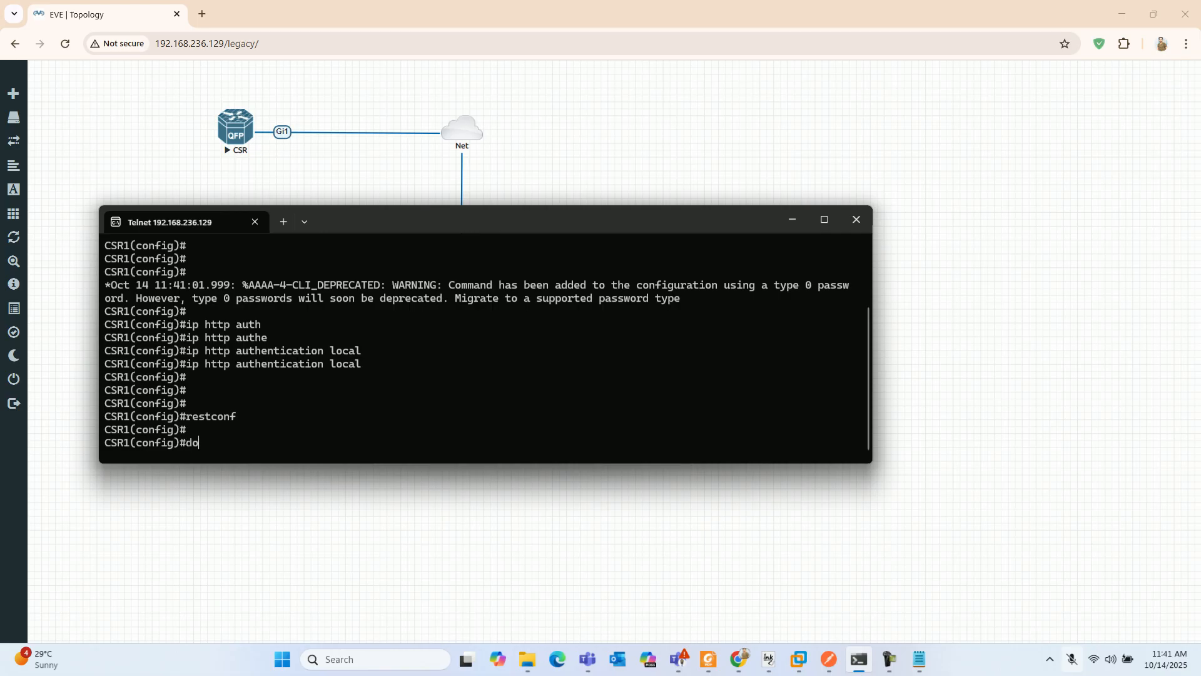
pyautogui.write(' show history')
pyautogui.press('Return')
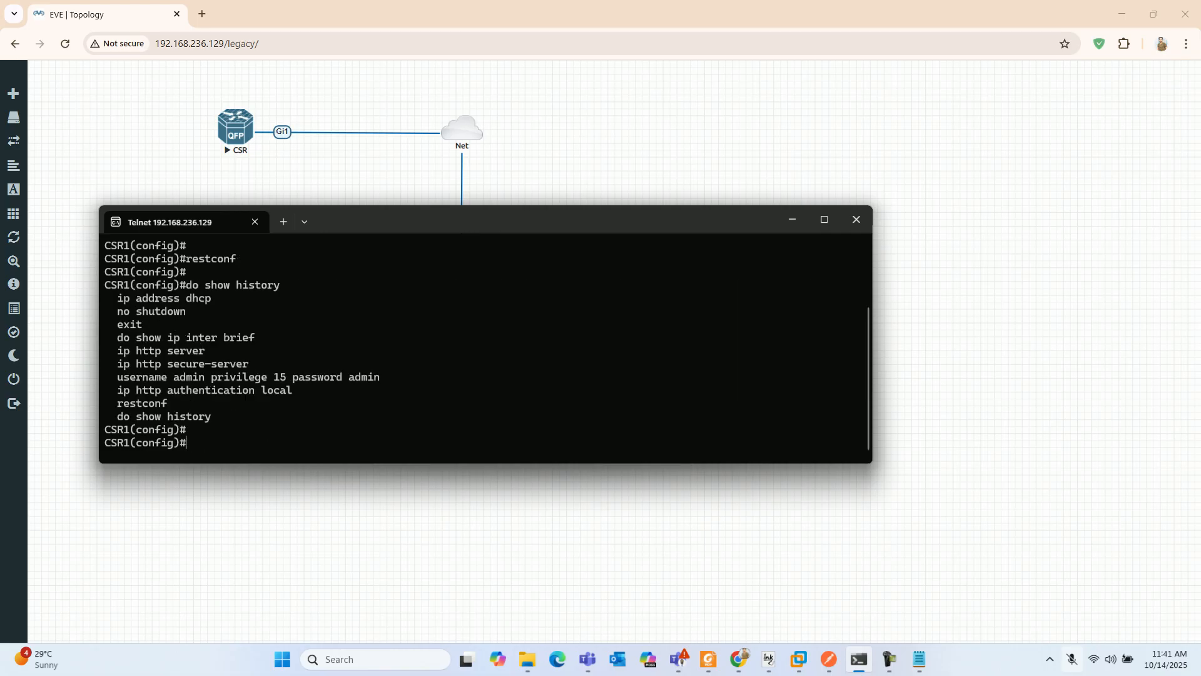
# - Review the DHCP, HTTP server, secure-server, user account, local authentication and restconf commands in the history listing
pyautogui.moveTo(117, 298); pyautogui.dragTo(205, 298)
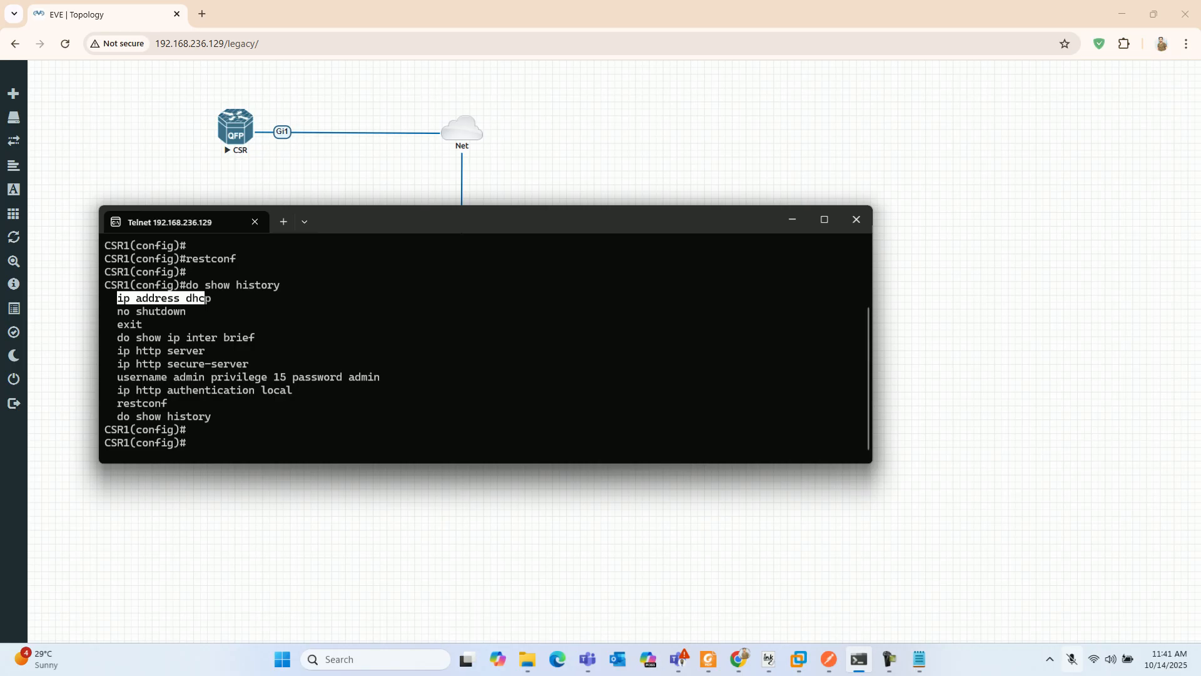
pyautogui.moveTo(118, 351); pyautogui.dragTo(205, 351)
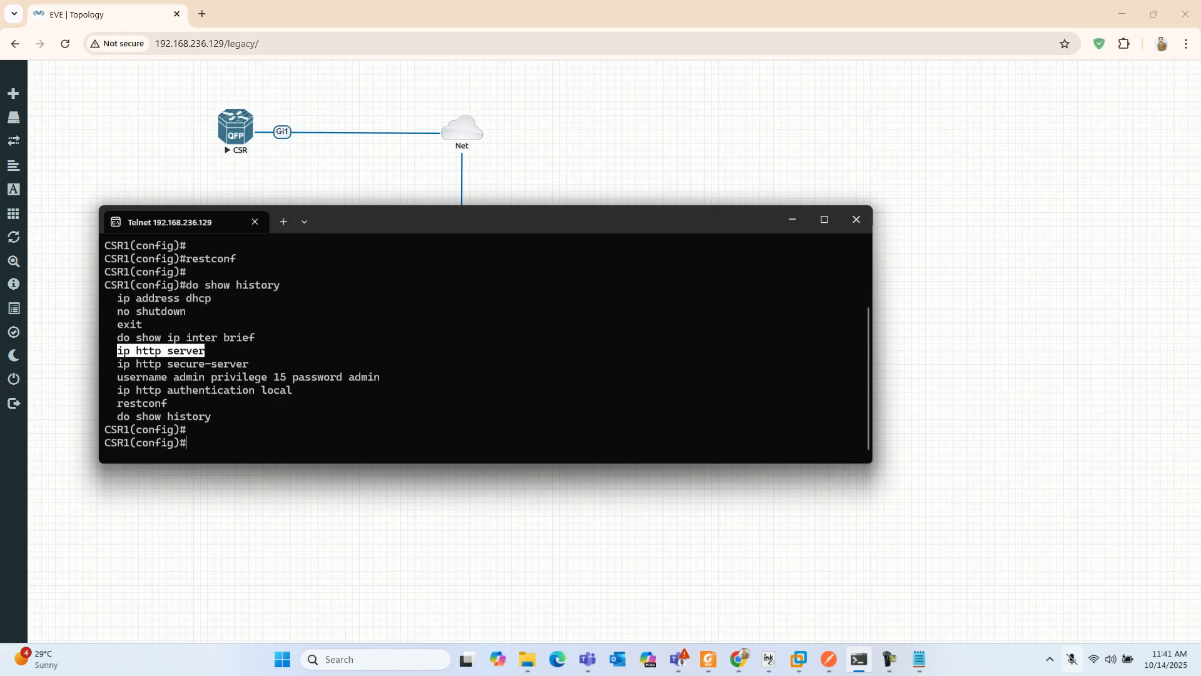
pyautogui.moveTo(118, 364); pyautogui.dragTo(255, 364)
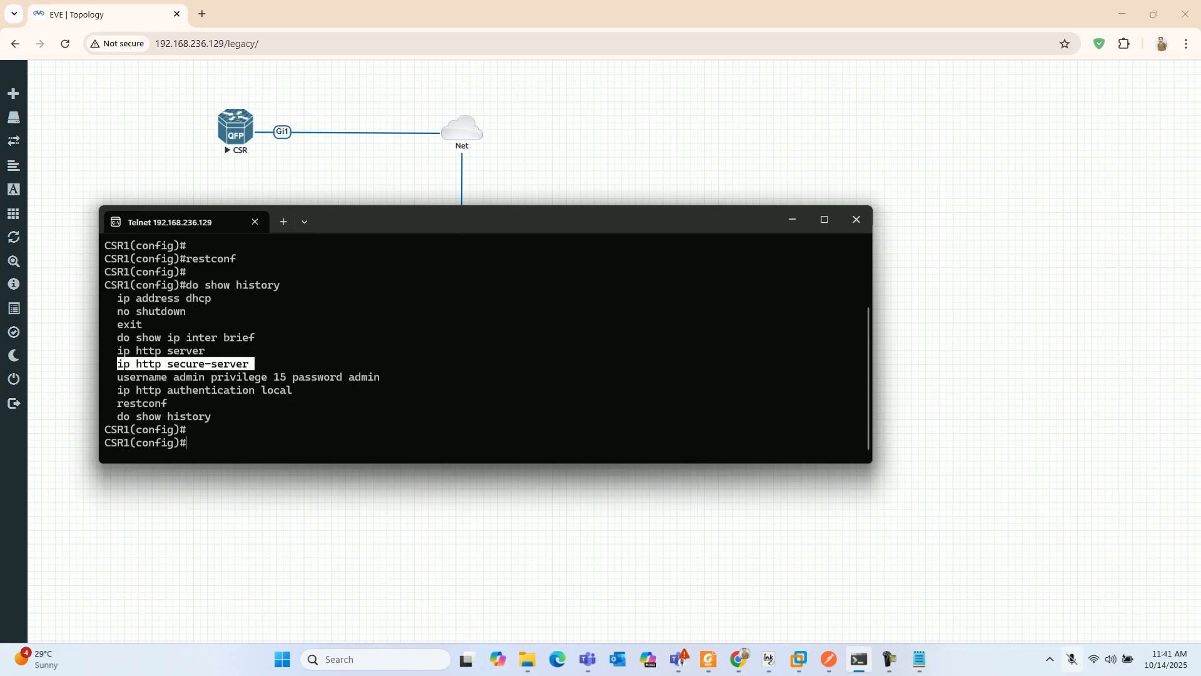
pyautogui.moveTo(118, 377); pyautogui.dragTo(374, 377)
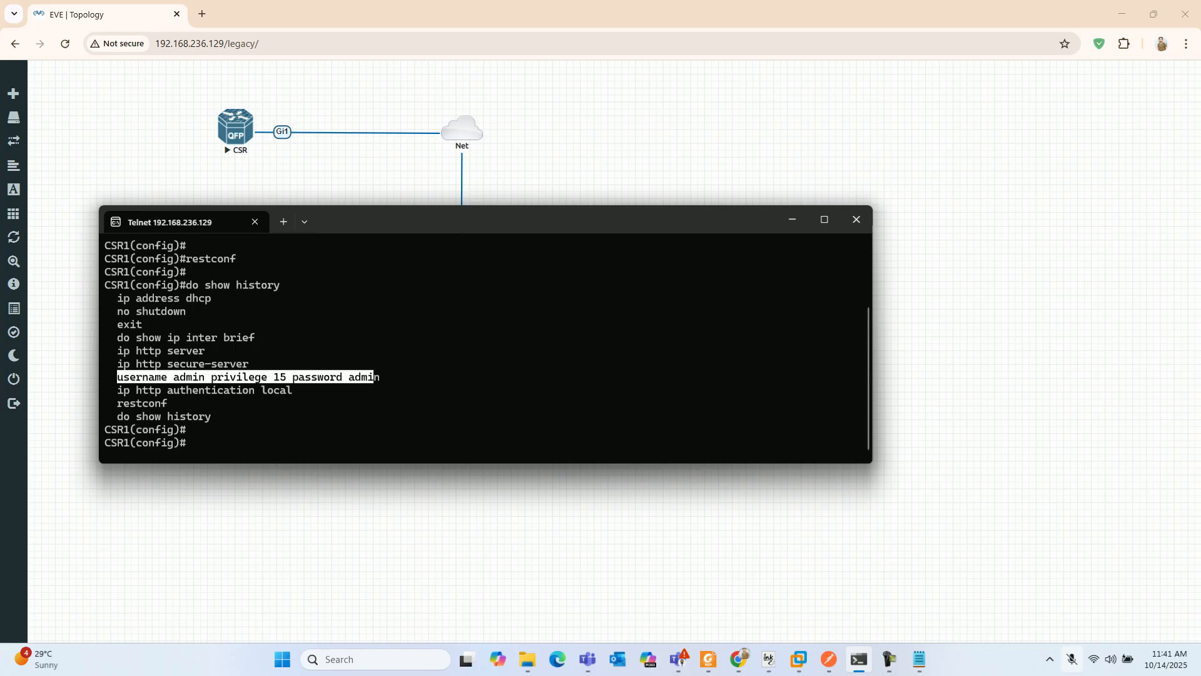
pyautogui.moveTo(118, 390)
pyautogui.mouseDown()
pyautogui.moveTo(255, 390)
pyautogui.moveTo(117, 390)
pyautogui.mouseUp()
pyautogui.rightClick(255, 390)
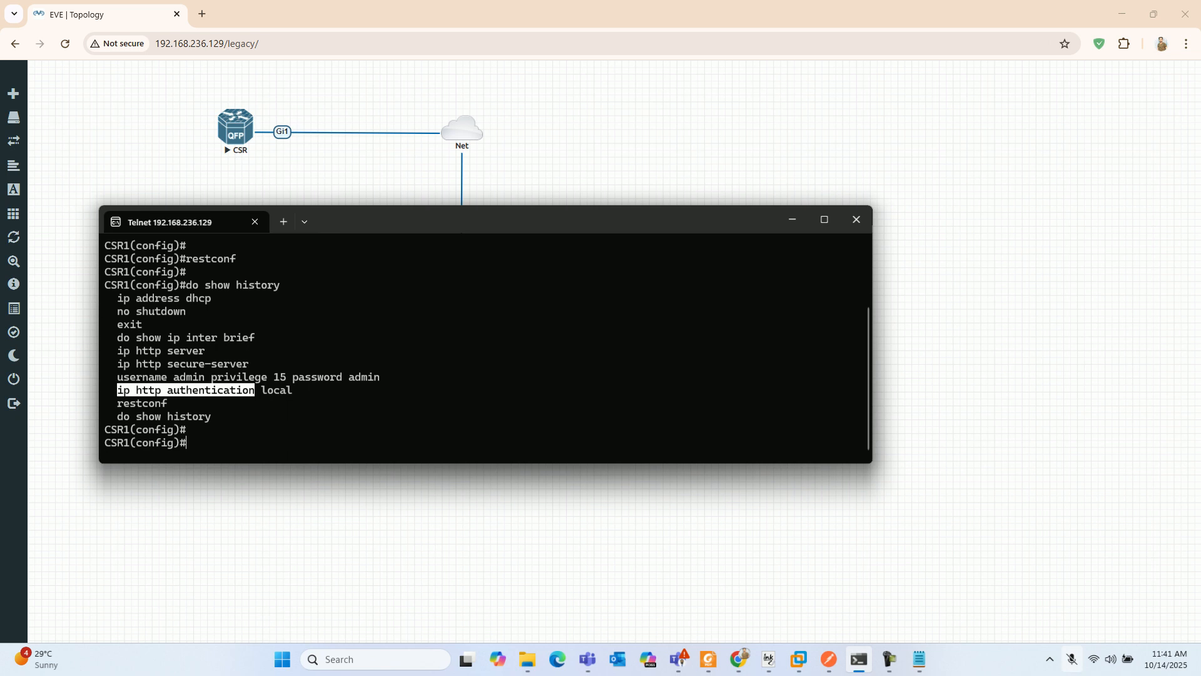
pyautogui.moveTo(261, 390); pyautogui.dragTo(298, 390)
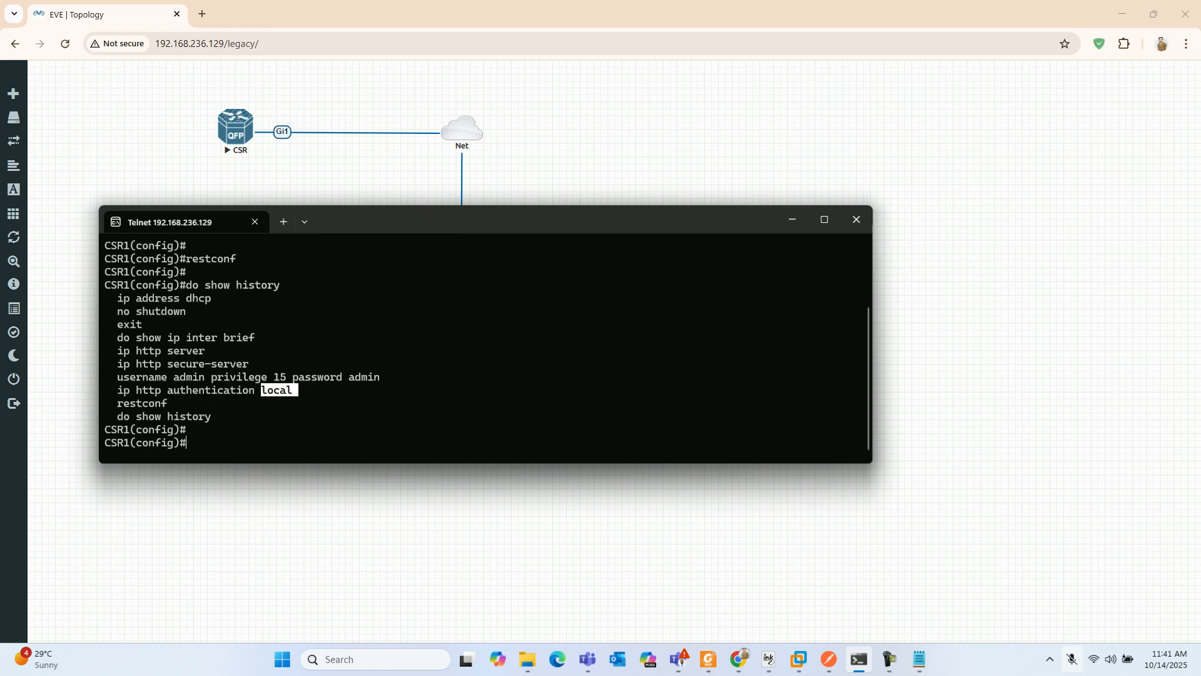
pyautogui.moveTo(112, 377); pyautogui.dragTo(386, 377)
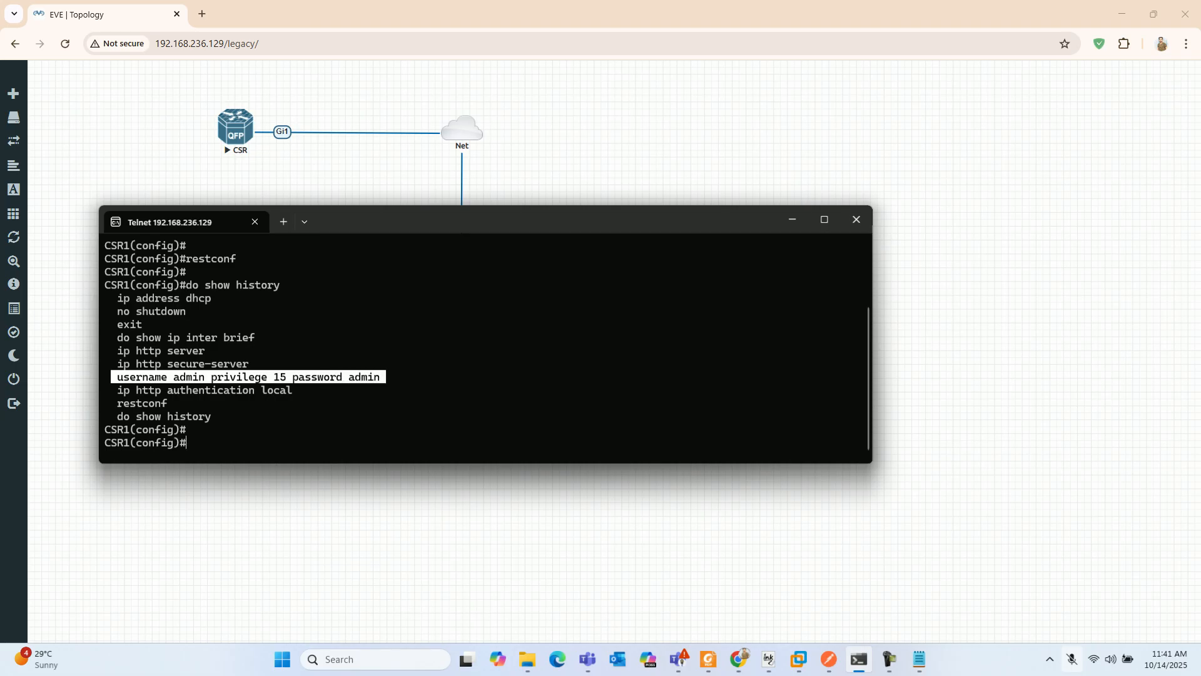
pyautogui.hotkey('ctrl', 'c')
pyautogui.press('Return')
pyautogui.press('Return')
pyautogui.press('Return')
pyautogui.press('Return')
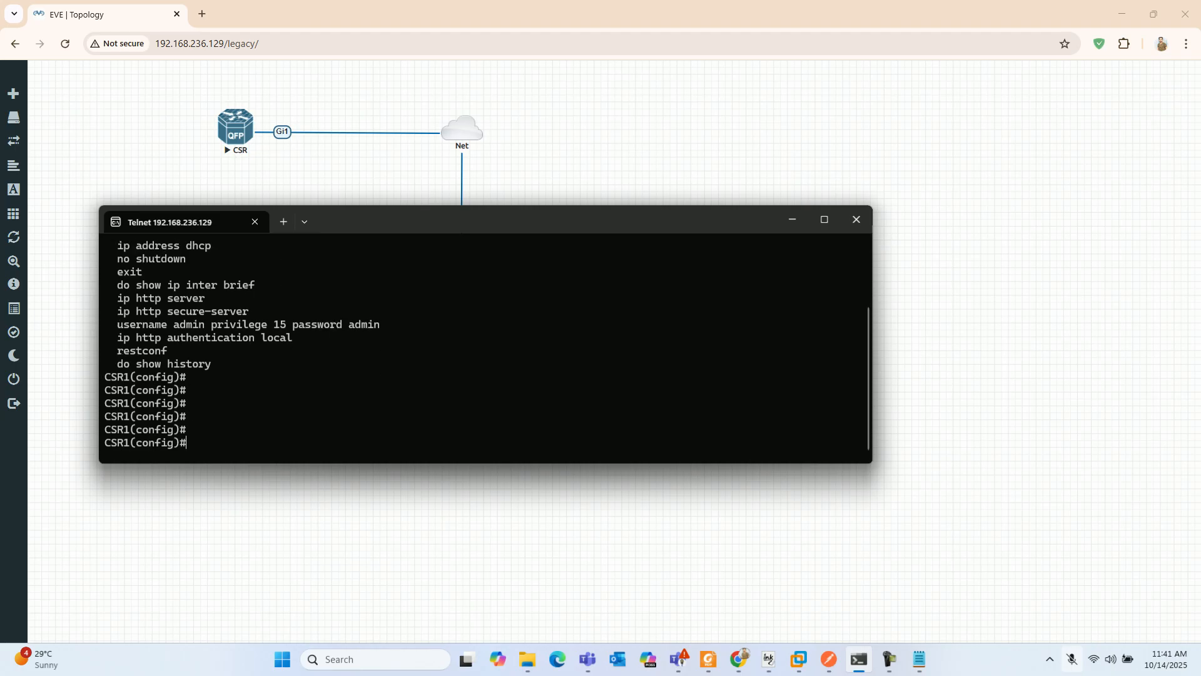
pyautogui.moveTo(112, 351)
pyautogui.mouseDown()
pyautogui.moveTo(172, 351)
pyautogui.moveTo(117, 351)
pyautogui.mouseUp()
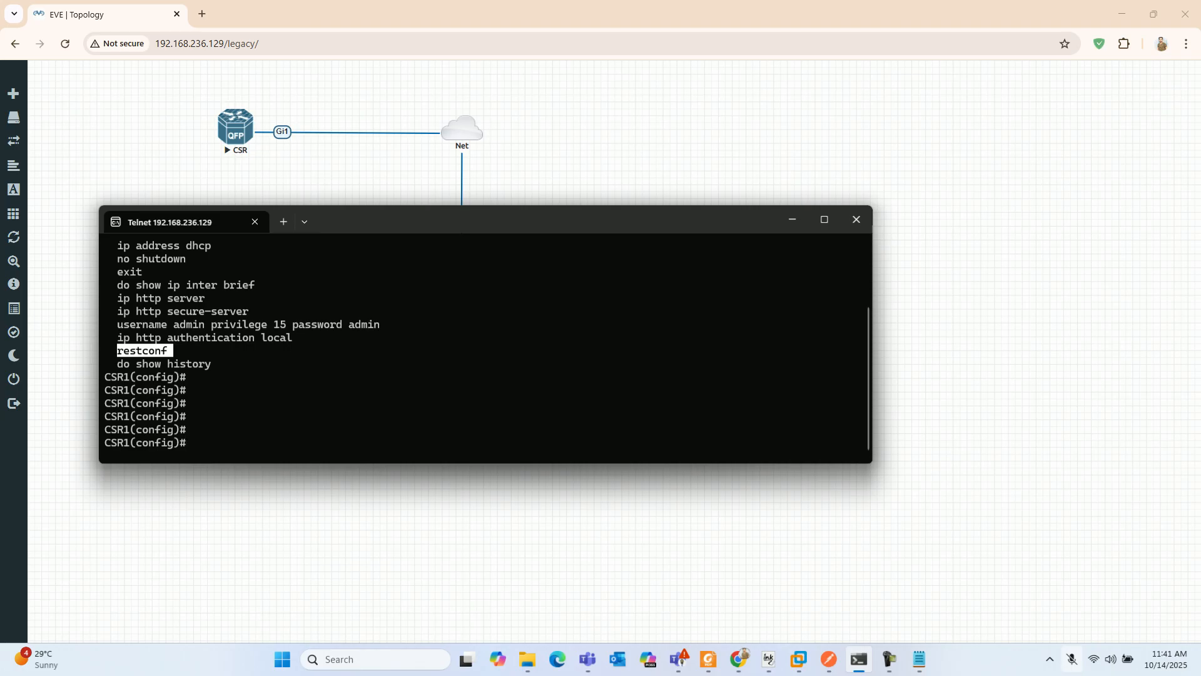
# - Switch to Postman, close it and launch it again
pyautogui.hotkey('alt', 'Tab')
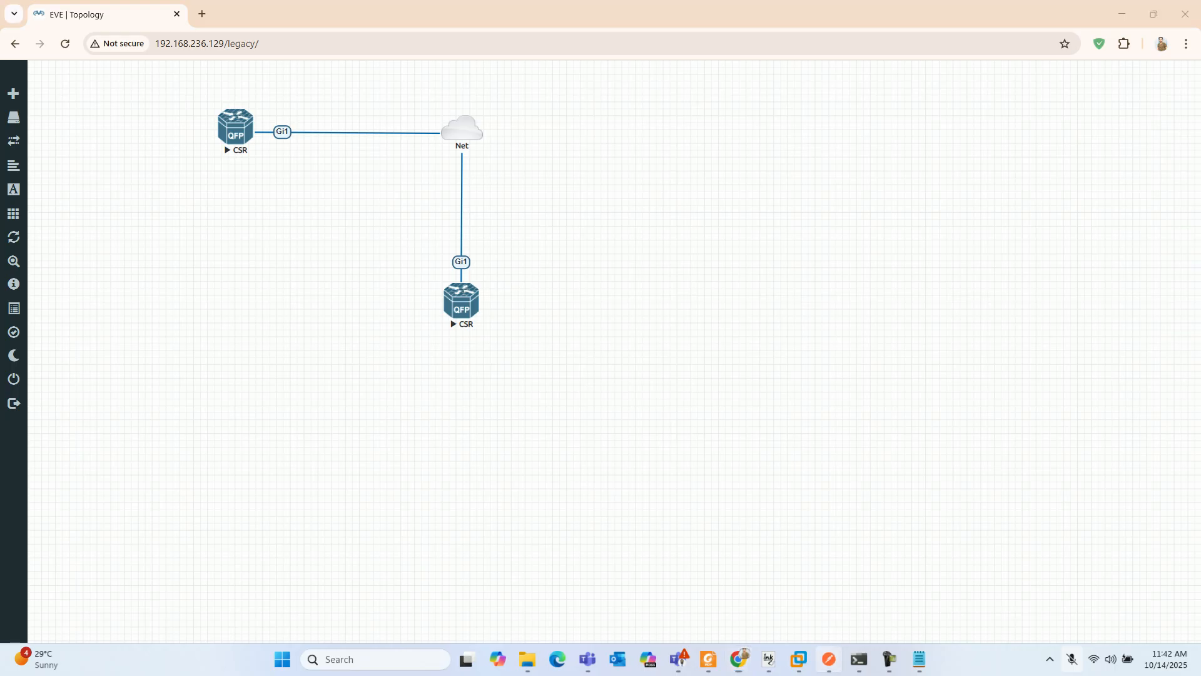
pyautogui.hotkey('alt', 'Tab')
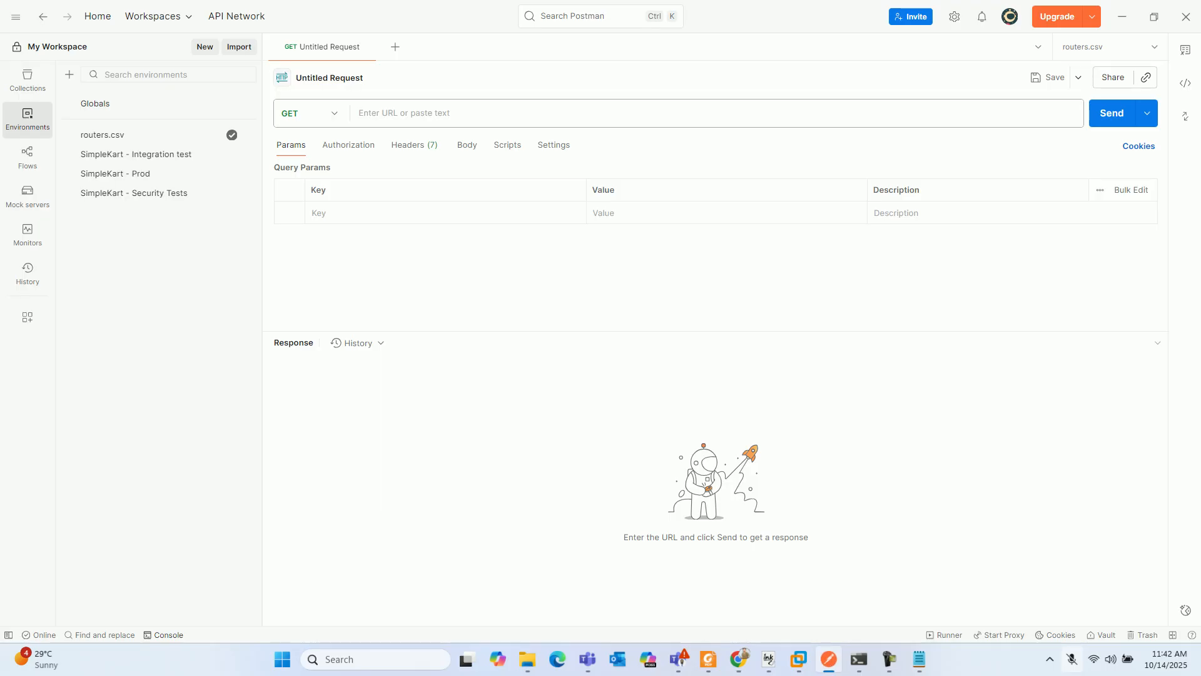
pyautogui.click(1185, 16)
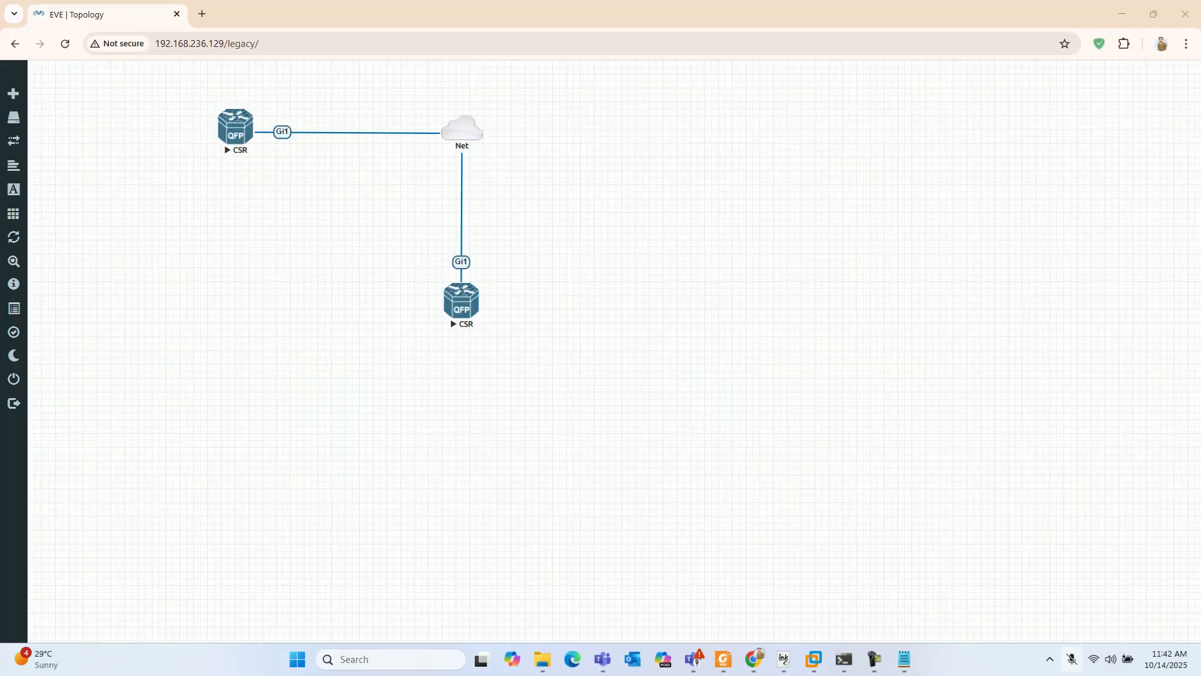
pyautogui.press('super')
pyautogui.write('postman')
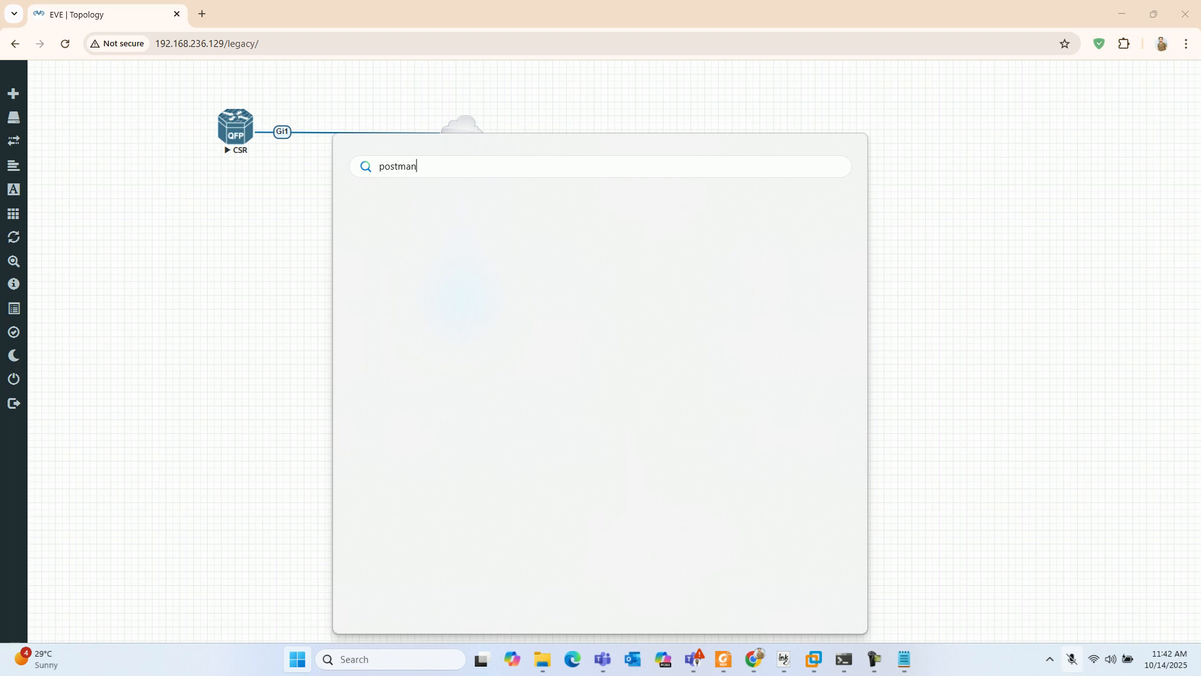
pyautogui.press('Escape')
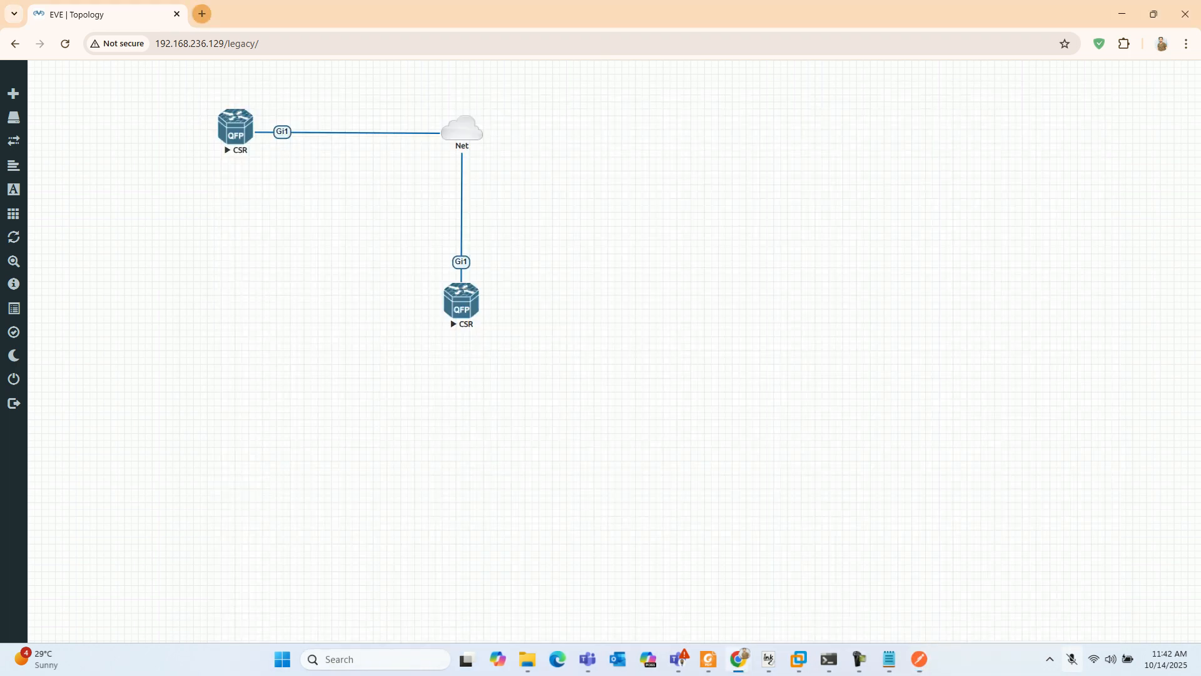
# - Search the web for "postman download", view the official Postman download page and return to the EVE topology
pyautogui.click(202, 14)
pyautogui.write('postman download')
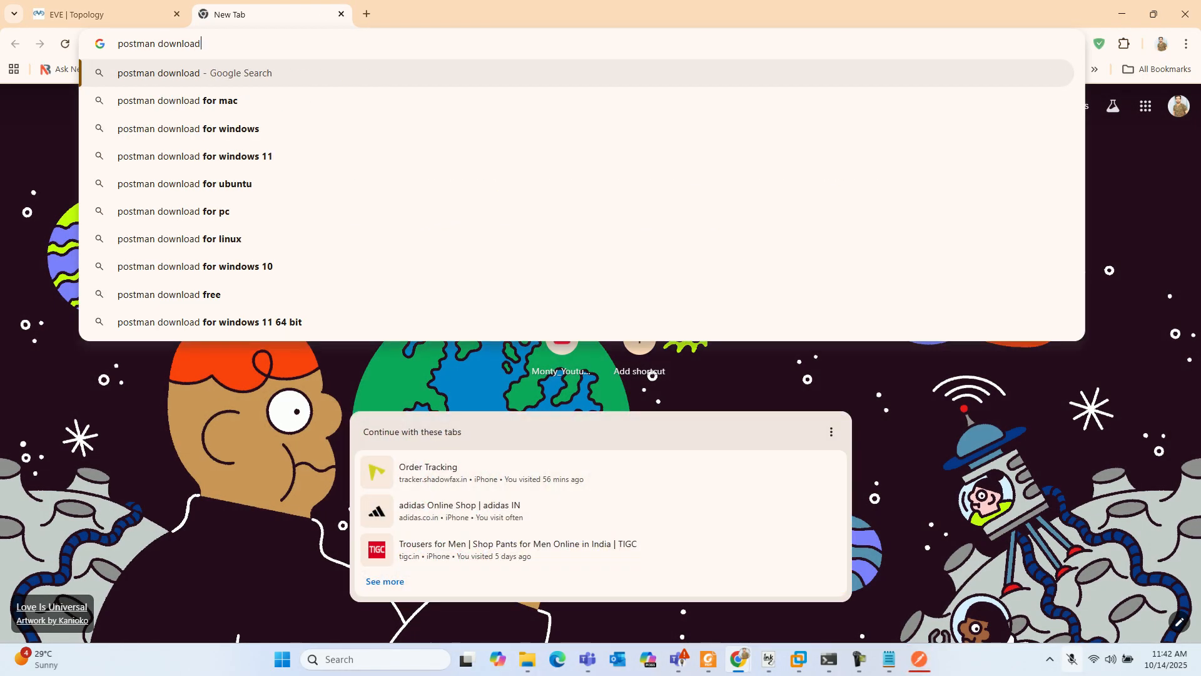
pyautogui.press('Return')
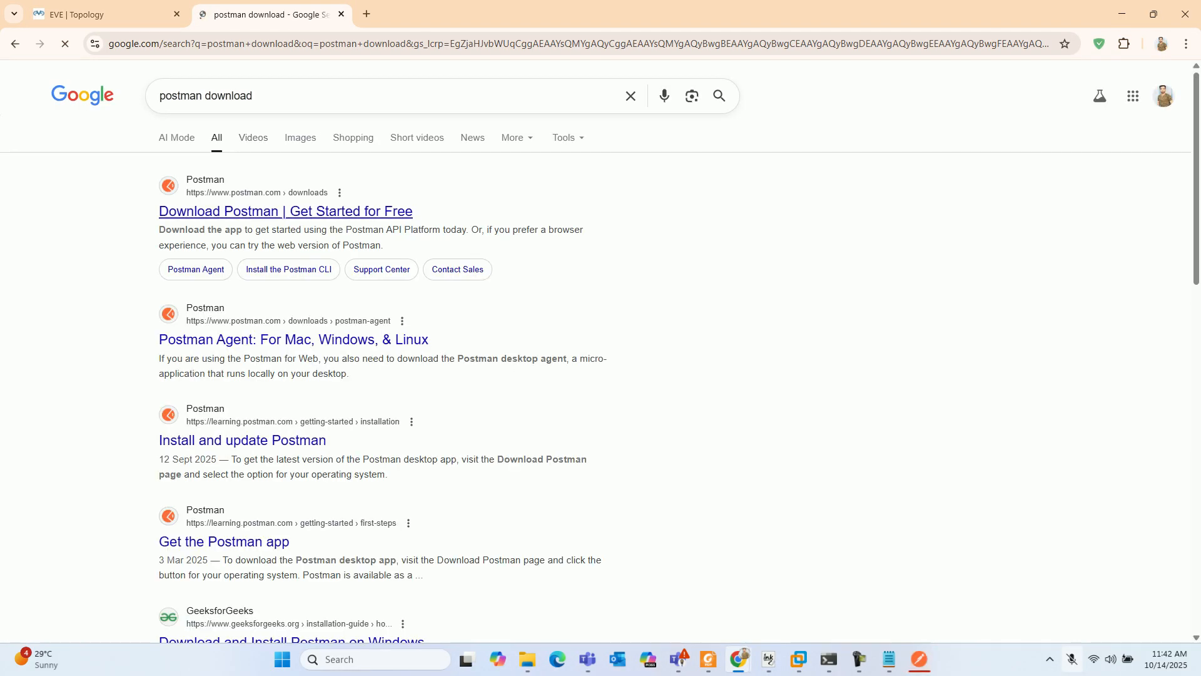
pyautogui.click(285, 210)
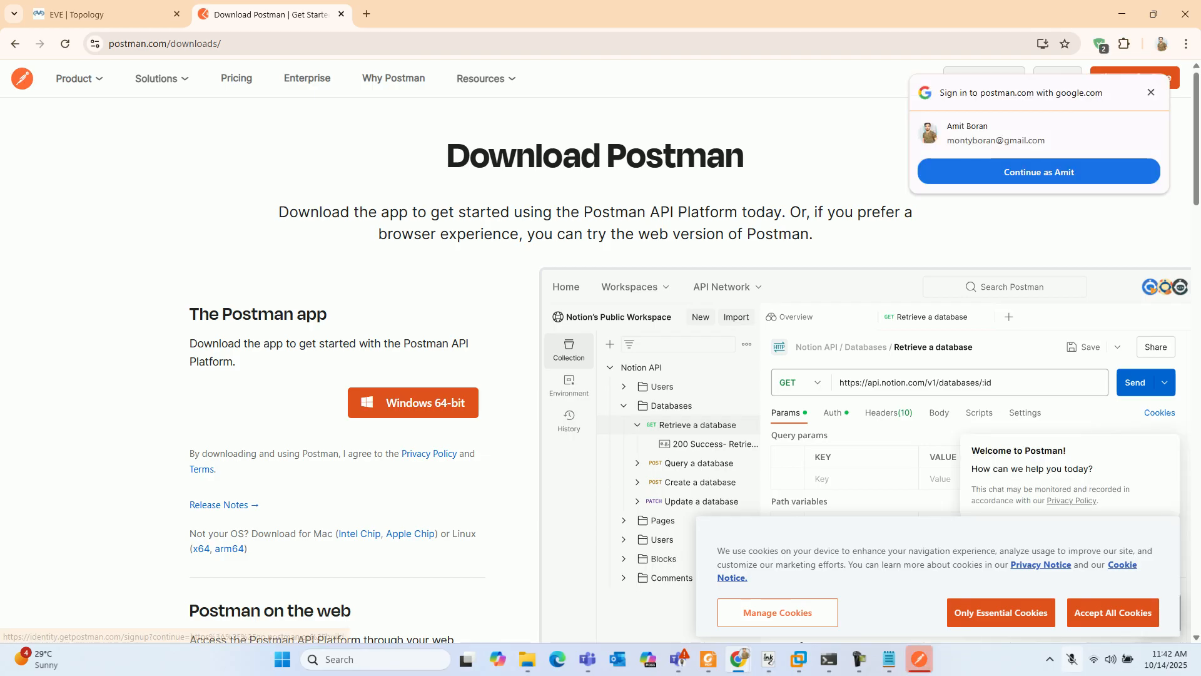
pyautogui.click(1151, 92)
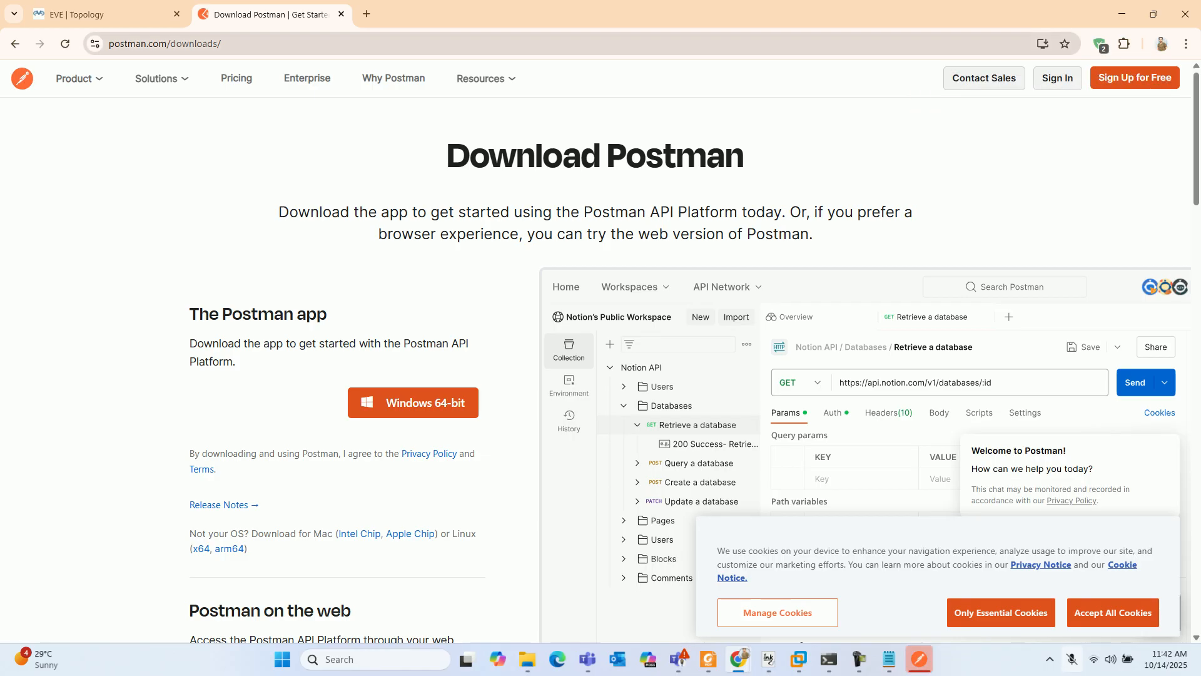
pyautogui.click(106, 14)
# - Switch to Postman and check the SSL certificate verification option in its general settings
pyautogui.click(919, 659)
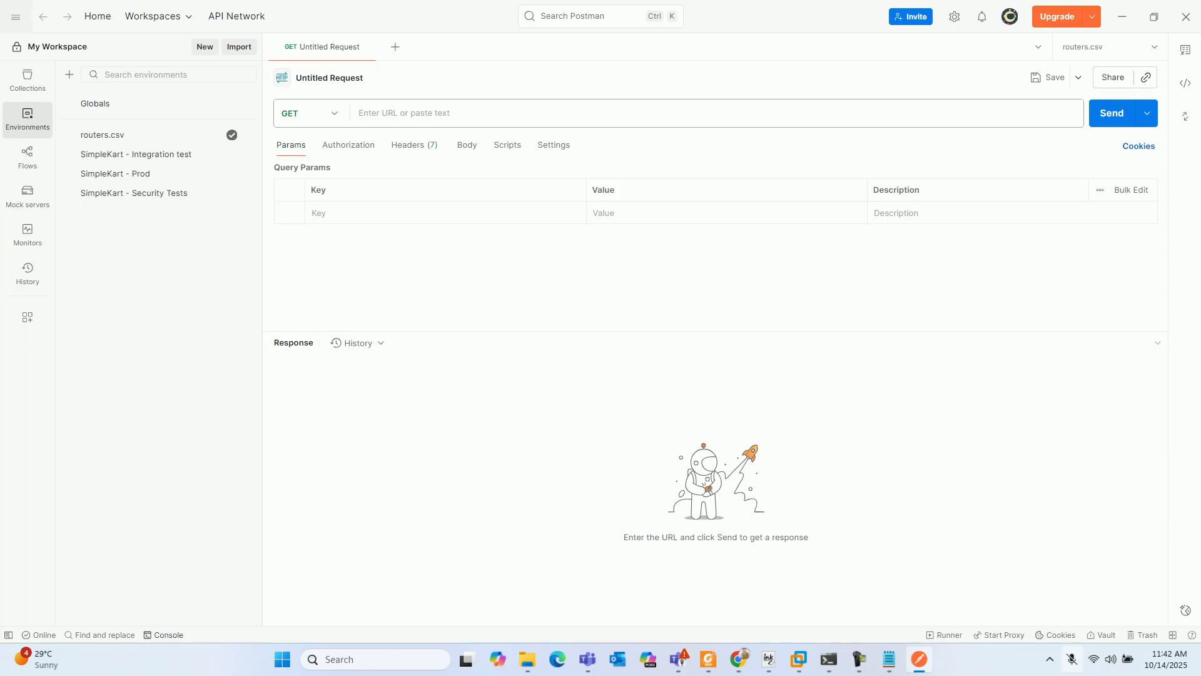
pyautogui.click(16, 16)
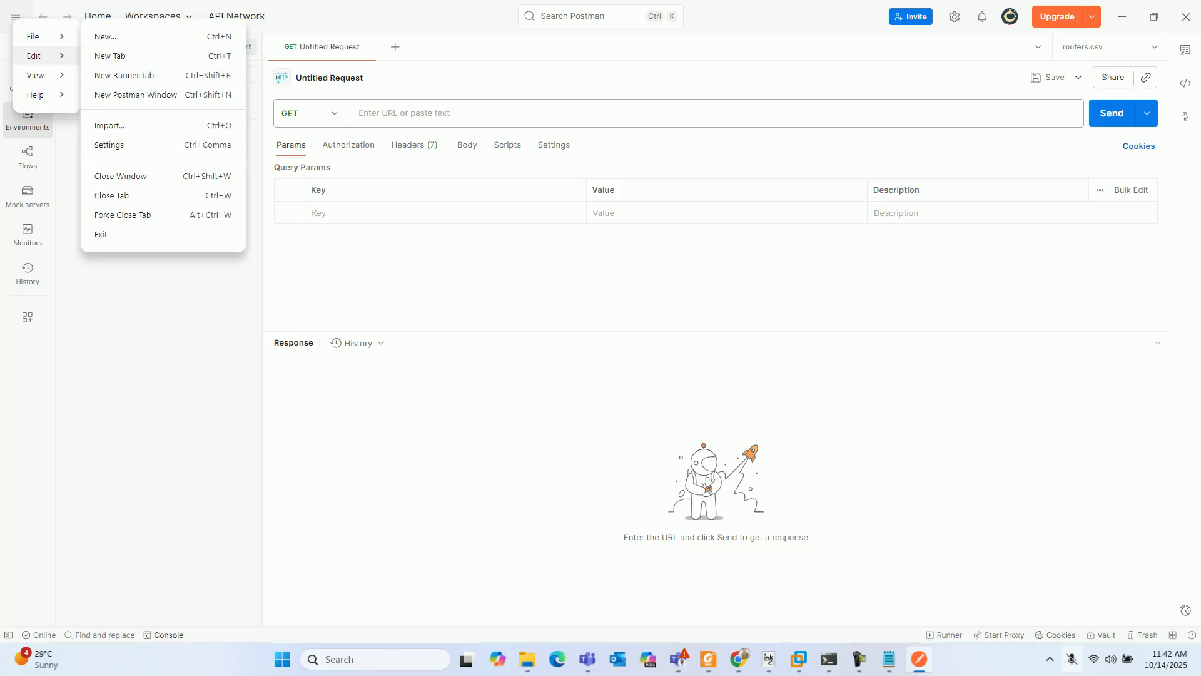
pyautogui.moveTo(37, 55)
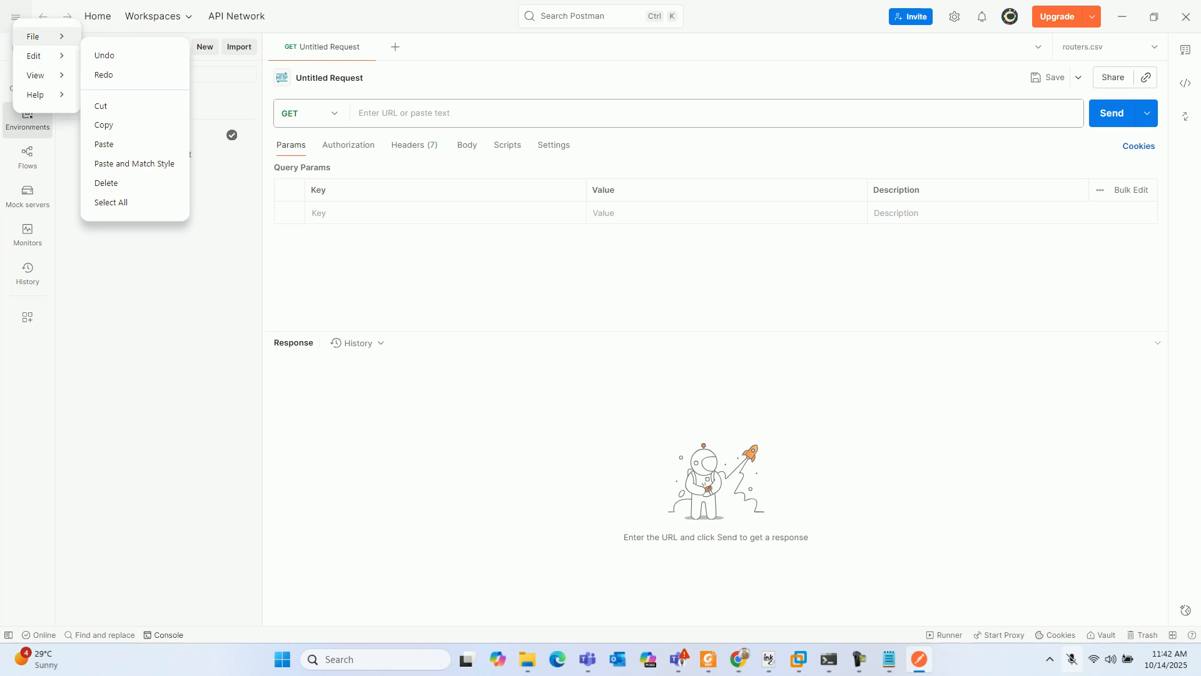
pyautogui.click(125, 145)
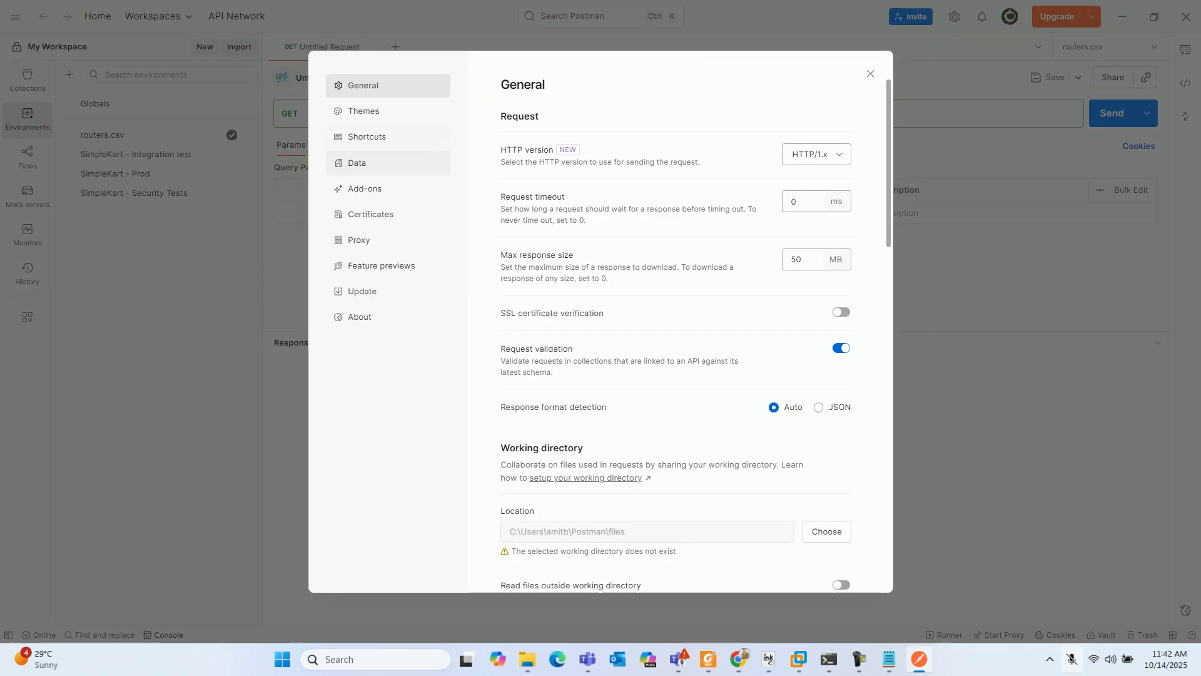
pyautogui.scroll(-3, 675, 332)
pyautogui.scroll(-1, 676, 332)
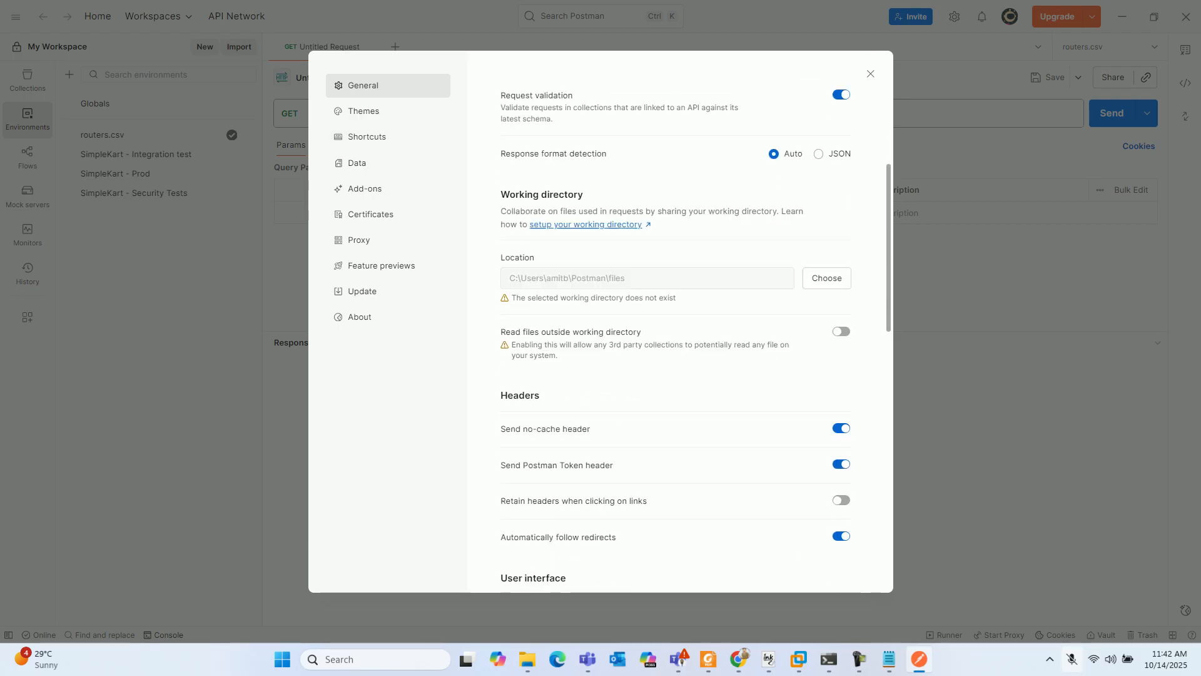
pyautogui.scroll(3, 676, 332)
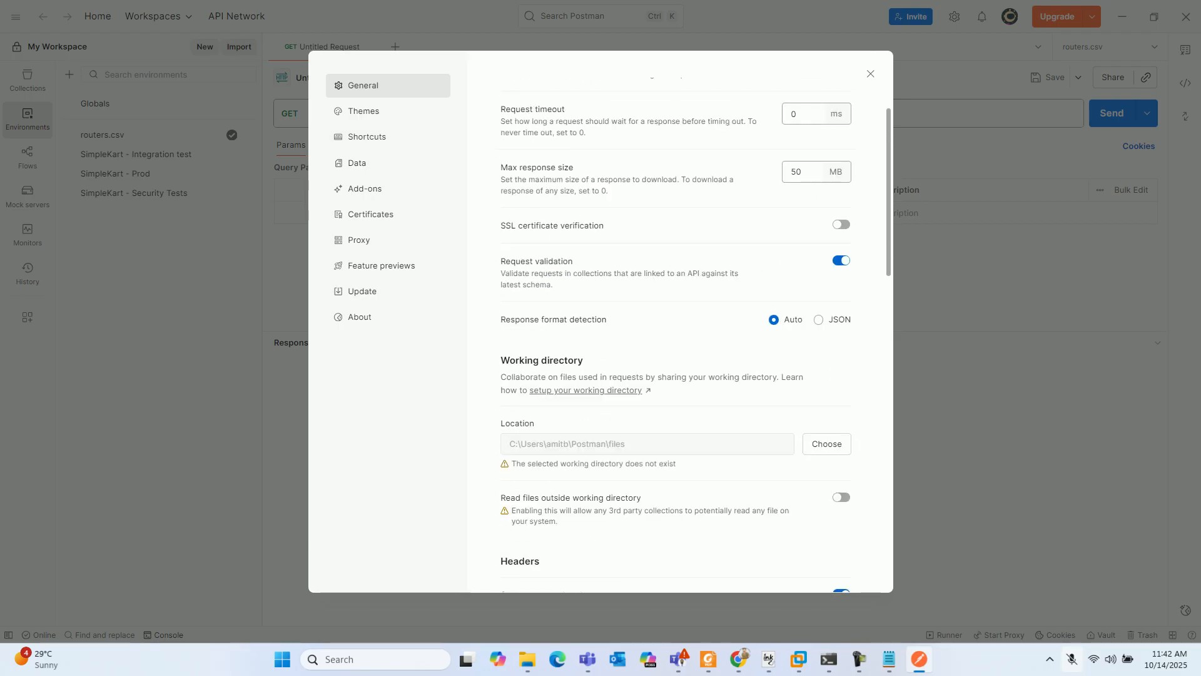
pyautogui.moveTo(604, 226); pyautogui.dragTo(501, 226)
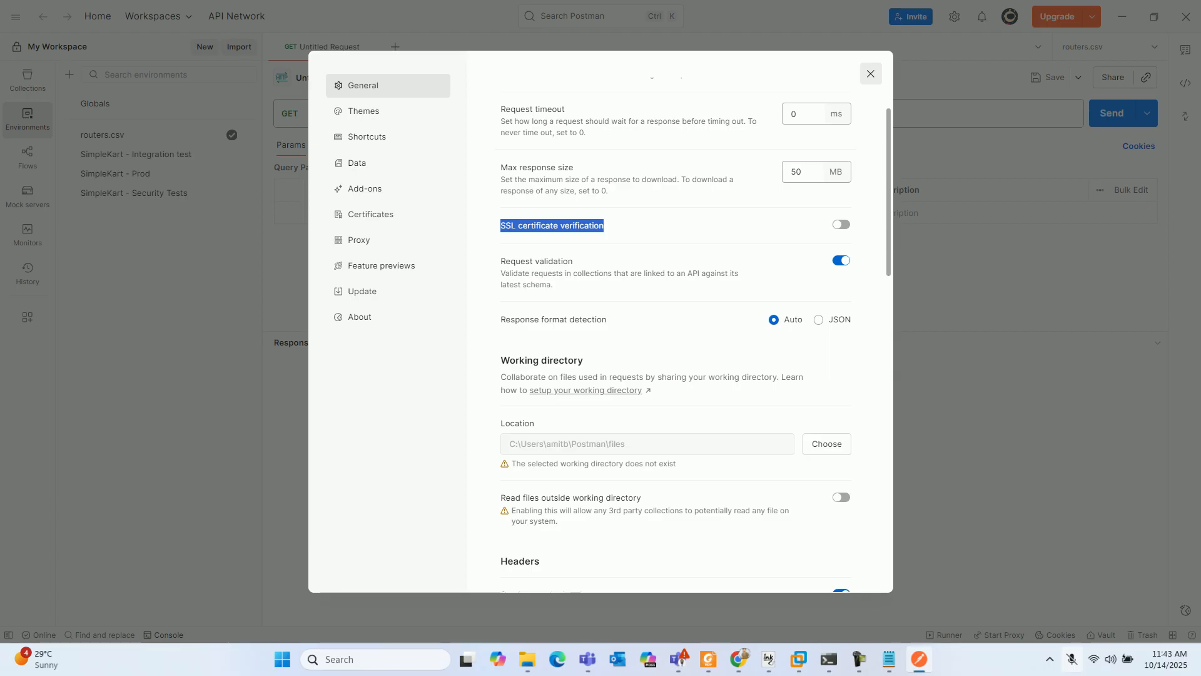
pyautogui.click(871, 74)
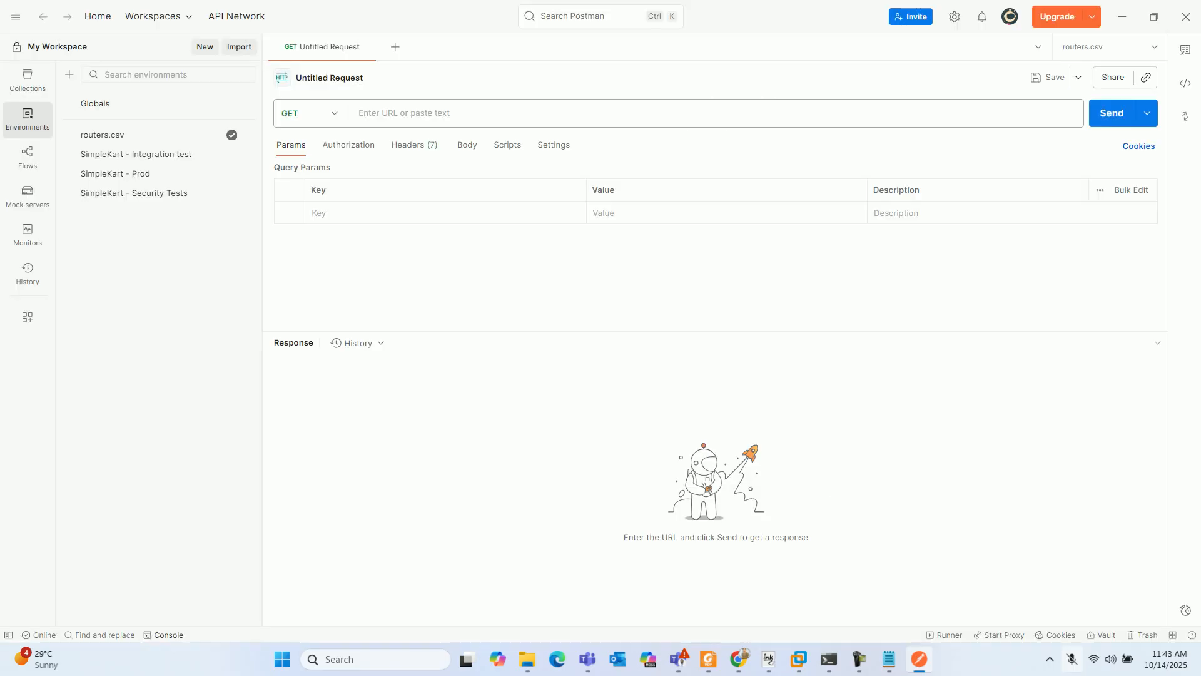
# - Review the HTTP methods available for the untitled request, from GET through PATCH, and leave the method set to GET
pyautogui.click(310, 113)
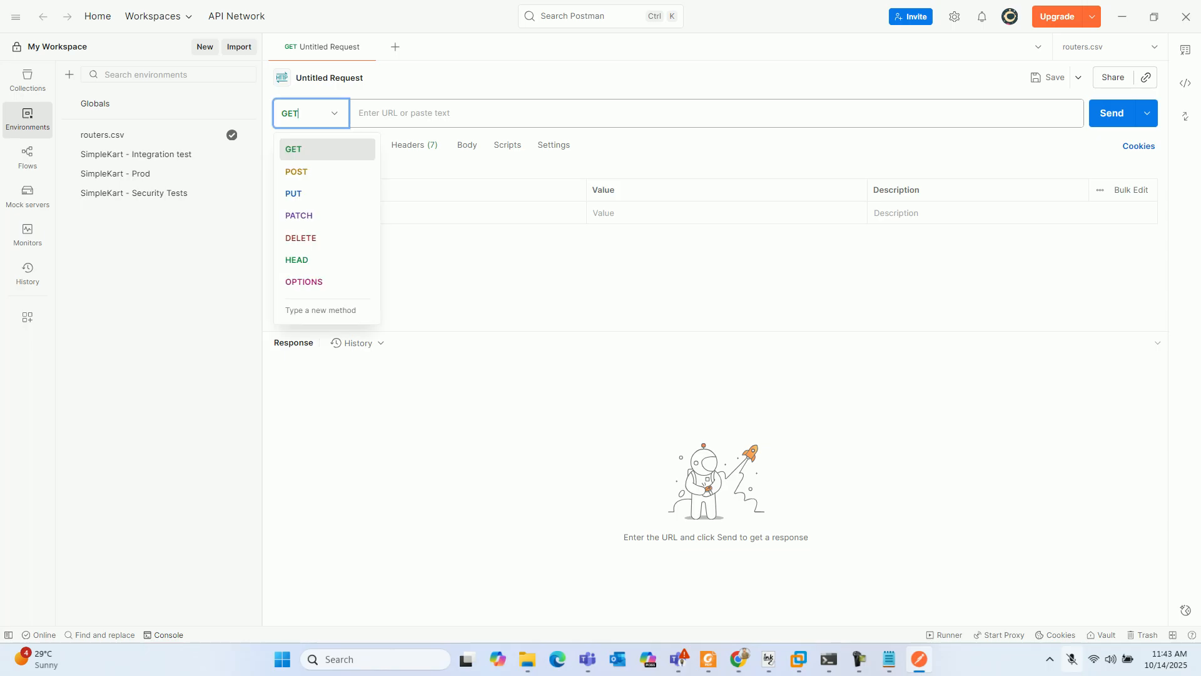
pyautogui.press('Down')
pyautogui.press('Down')
pyautogui.press('Down')
pyautogui.press('Down')
pyautogui.press('Down')
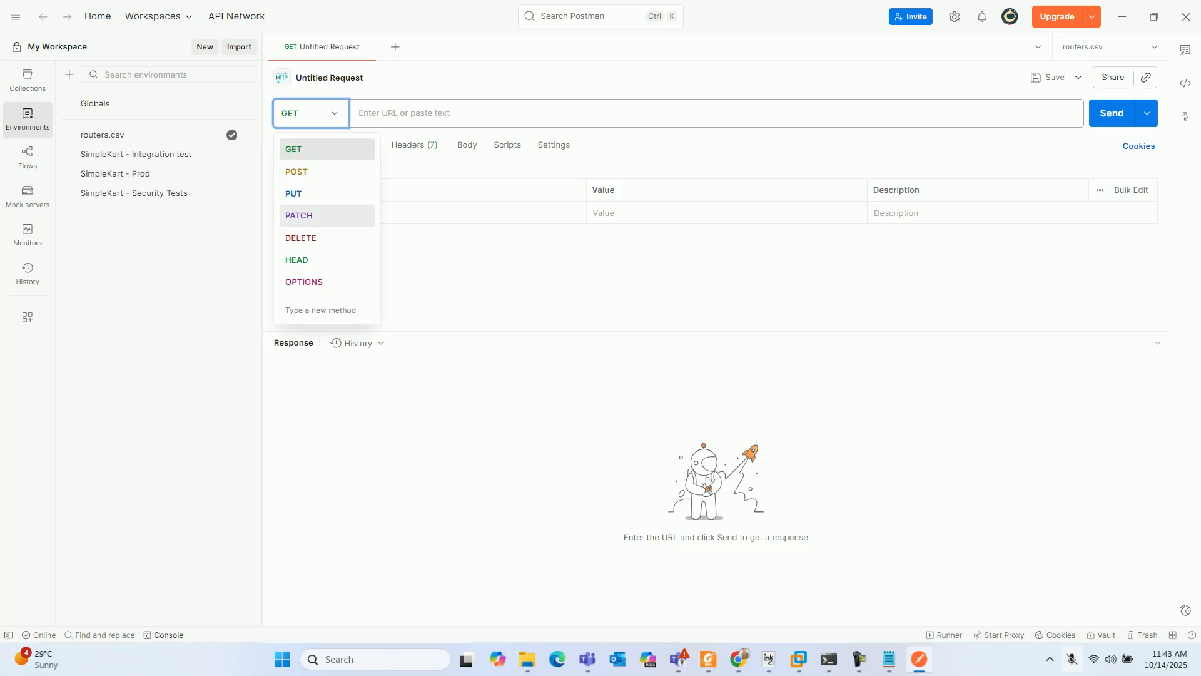
pyautogui.press('Up')
pyautogui.press('Up')
pyautogui.press('Up')
pyautogui.press('Down')
pyautogui.press('Escape')
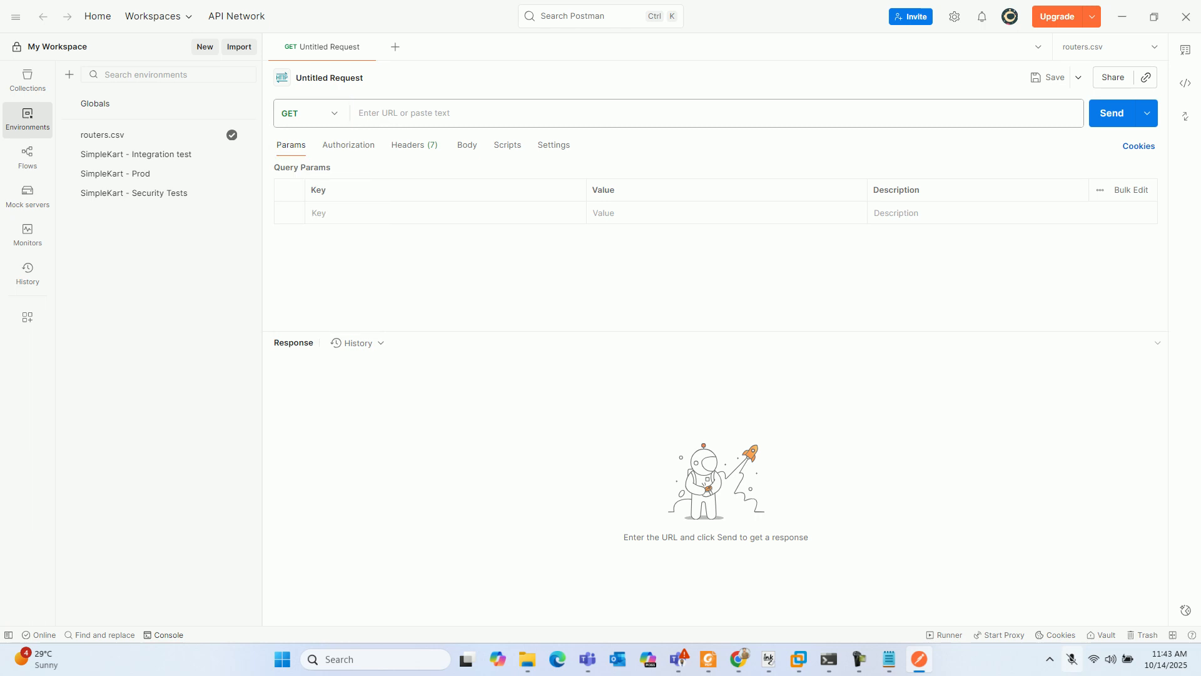
# - Switch to the router's Telnet session and highlight the privilege and password part of the local user account command
pyautogui.moveTo(829, 659)
pyautogui.click(829, 578)
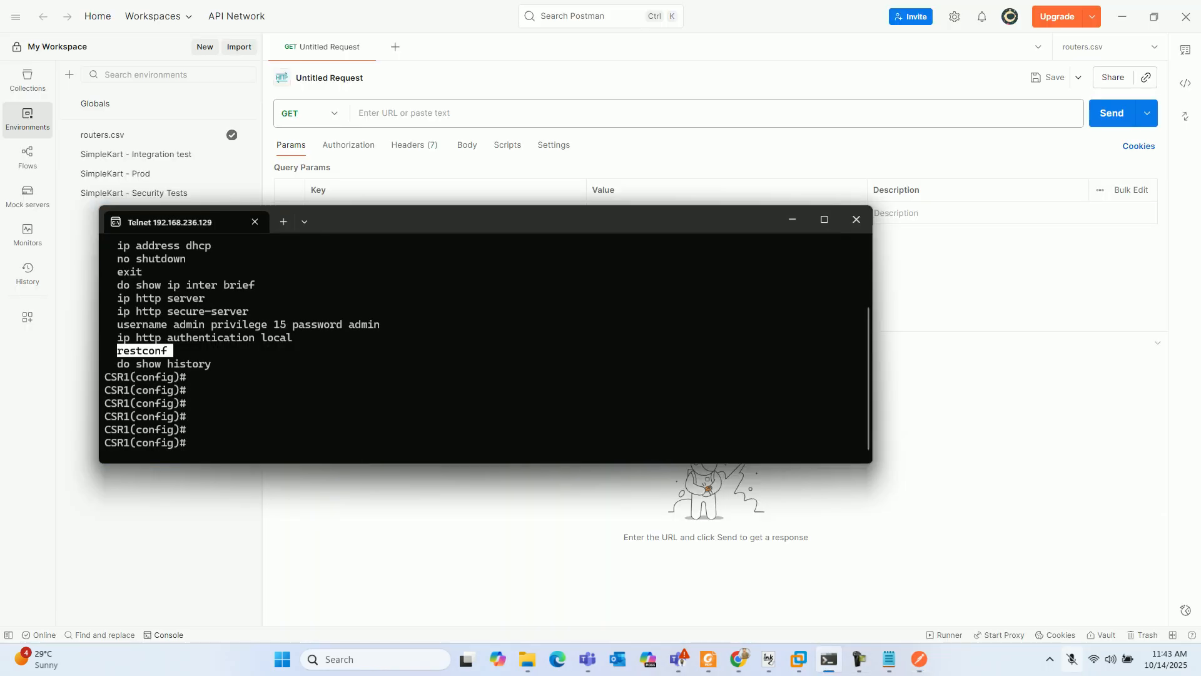
pyautogui.moveTo(268, 324); pyautogui.dragTo(386, 324)
pyautogui.click(386, 324)
# - Switch back to Postman and open the authorization settings of the untitled GET request
pyautogui.hotkey('alt', 'Tab')
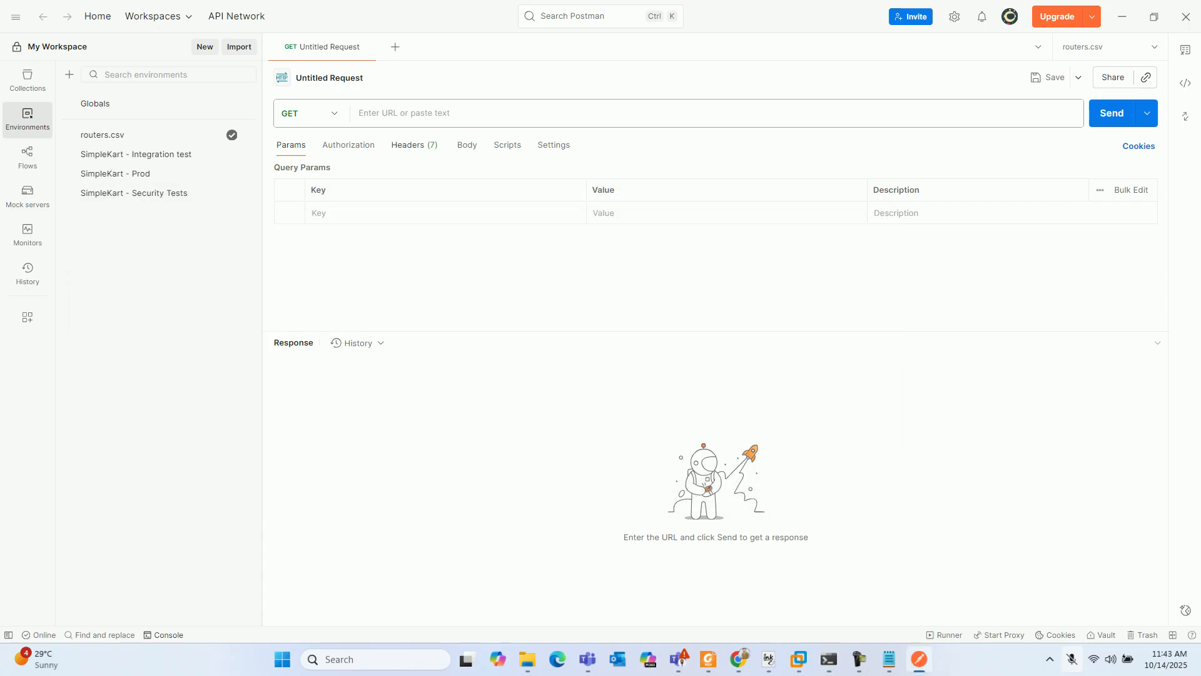
pyautogui.click(348, 145)
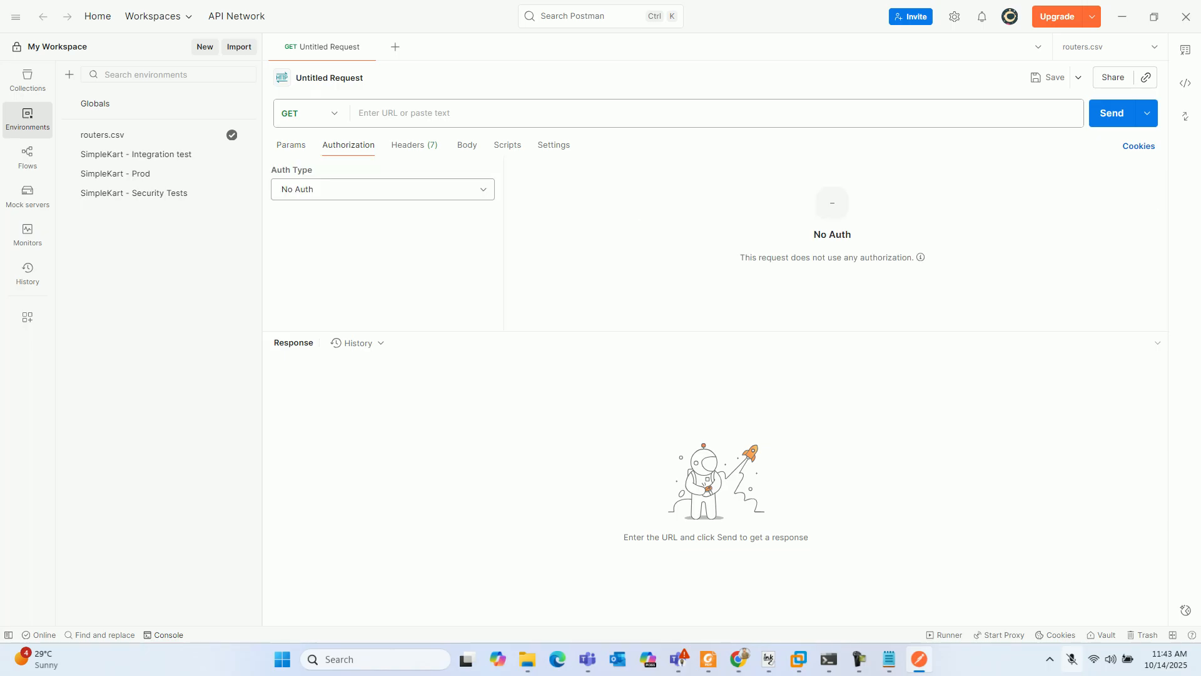
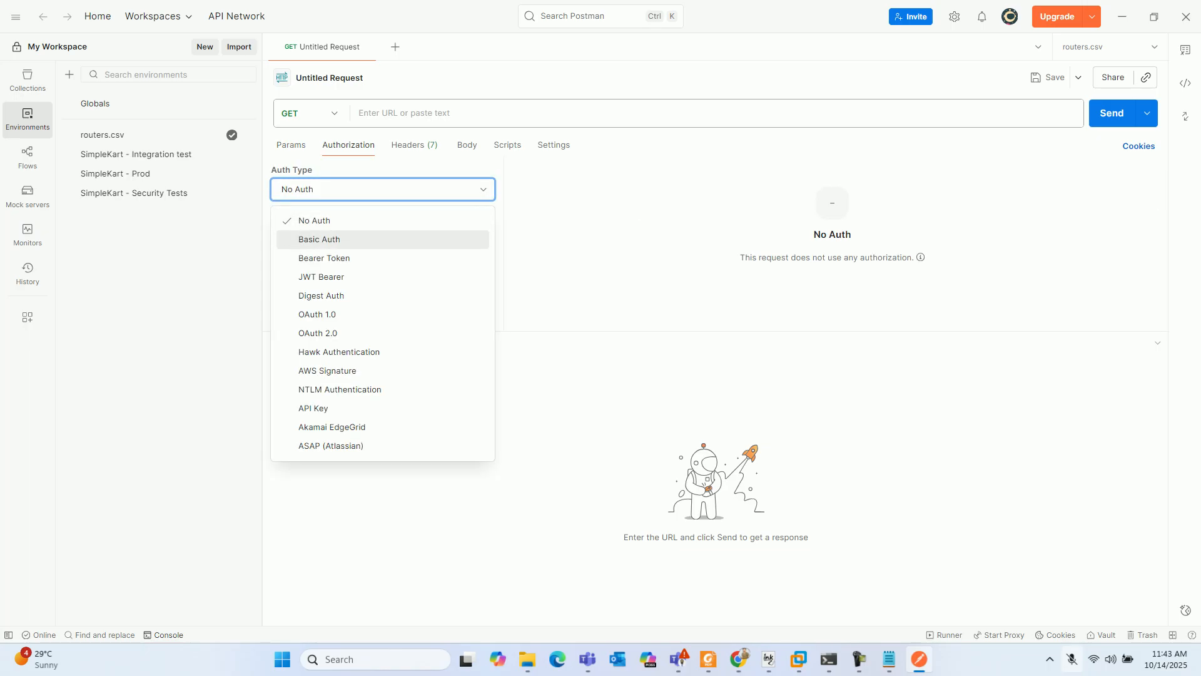
# - Set the request's authorization to Basic Auth with the router account's username and password, and show the password unmasked
pyautogui.click(319, 239)
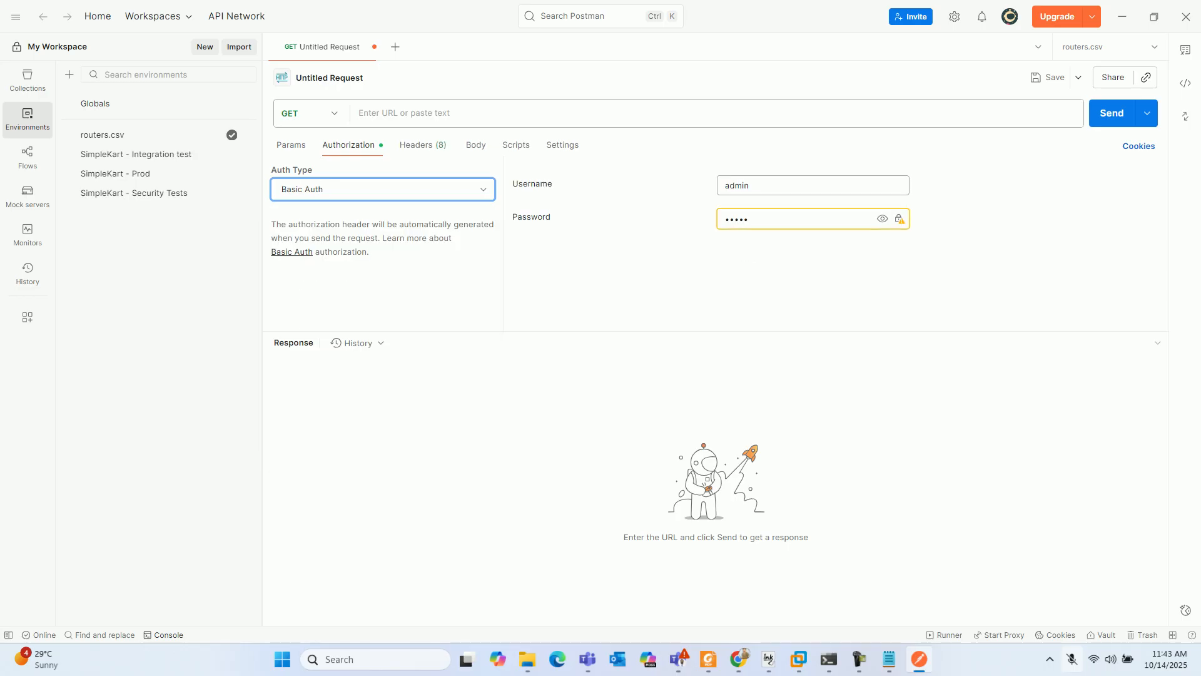
pyautogui.doubleClick(737, 186)
pyautogui.write('adm')
pyautogui.write('••')
pyautogui.press('BackSpace')
pyautogui.press('BackSpace')
pyautogui.press('BackSpace')
pyautogui.press('BackSpace')
pyautogui.press('BackSpace')
pyautogui.press('BackSpace')
pyautogui.press('BackSpace')
pyautogui.write('•••••')
pyautogui.click(883, 218)
pyautogui.moveTo(900, 219)
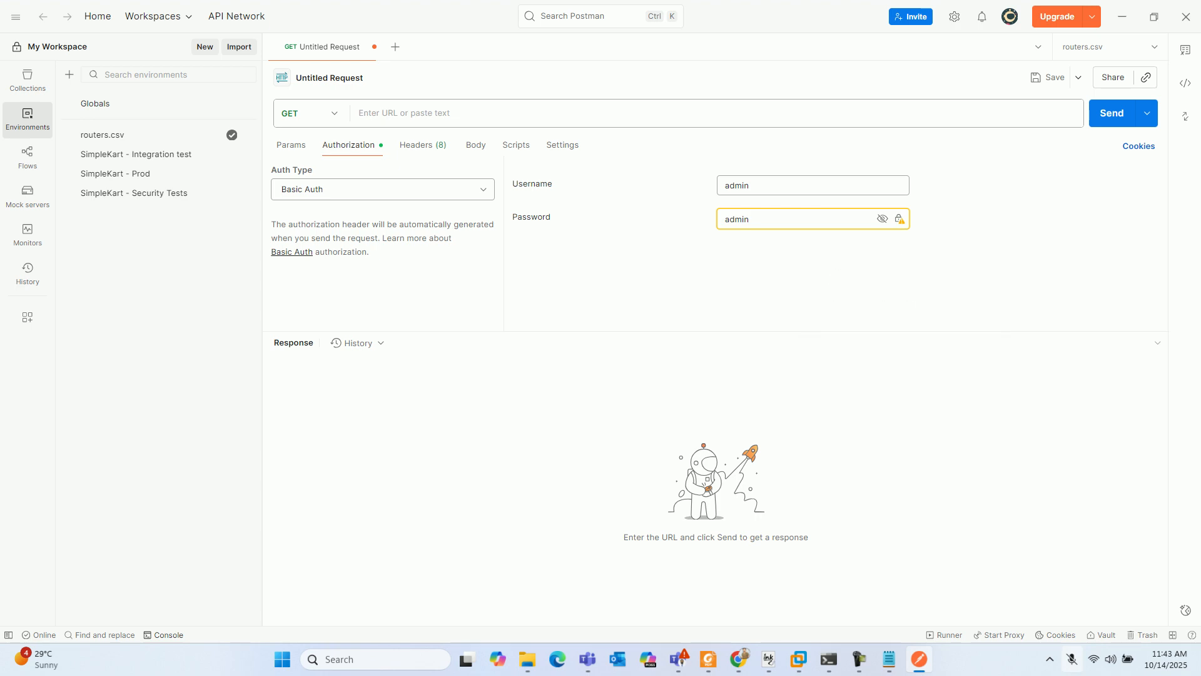
# - Open the request headers, and switch to the RESTCONF Configuration PDF to review the supported data formats and media types
pyautogui.click(423, 144)
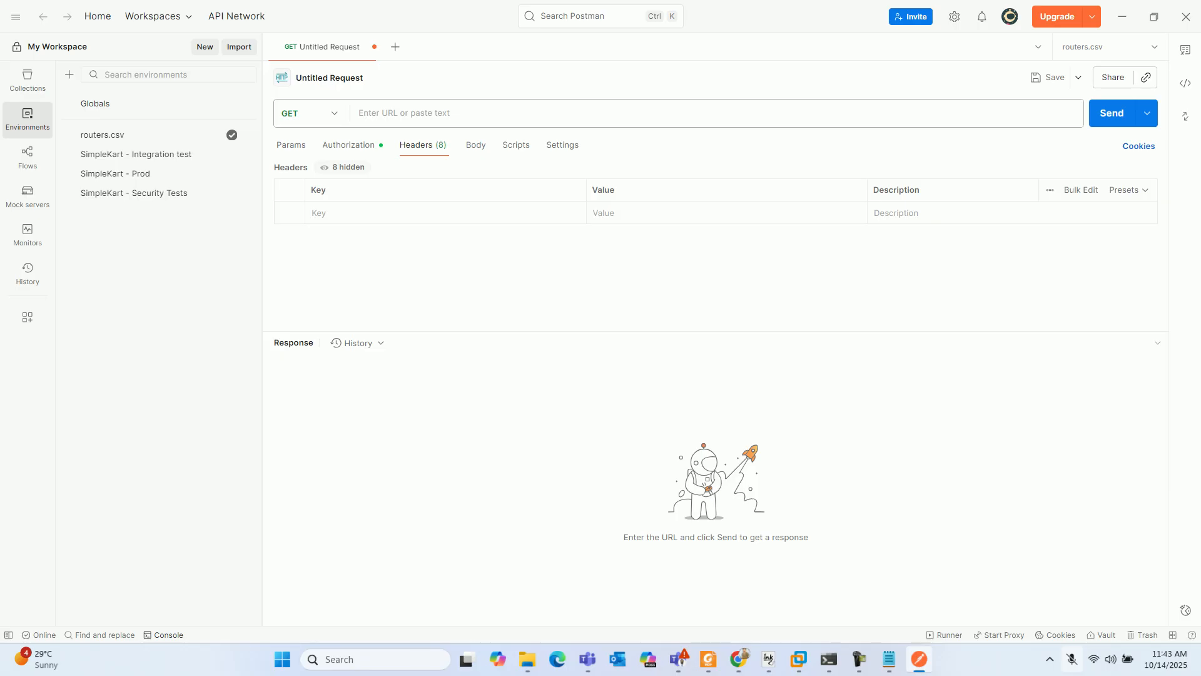
pyautogui.click(859, 659)
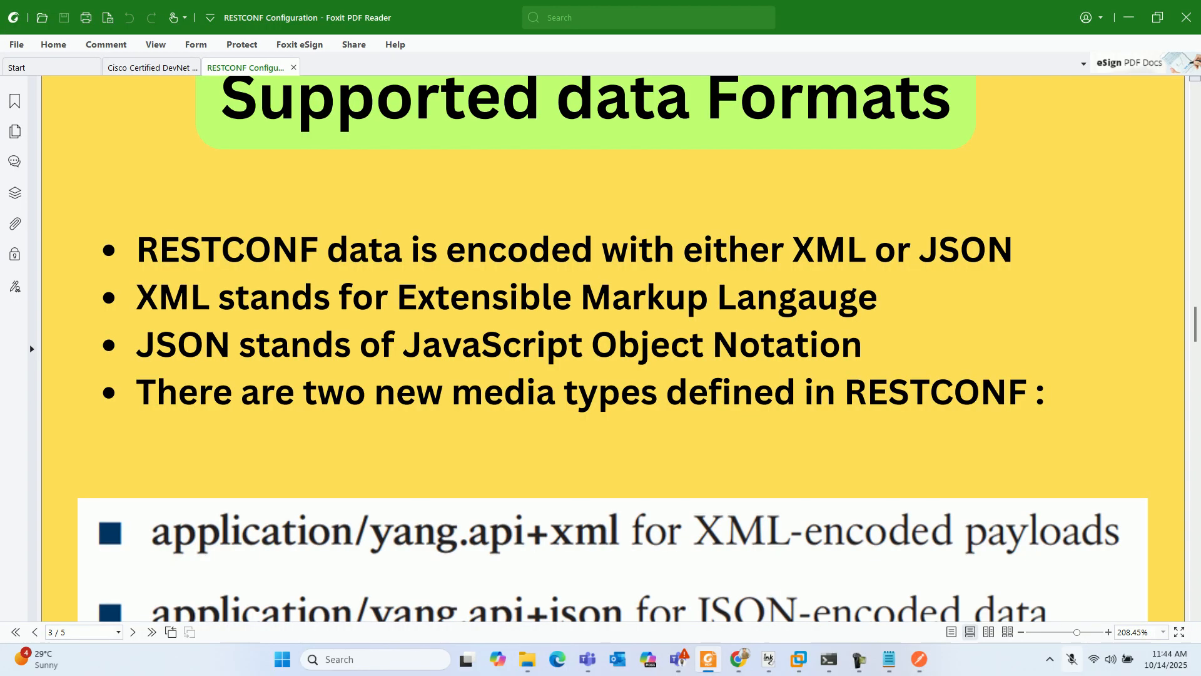
pyautogui.scroll(1, 612, 348)
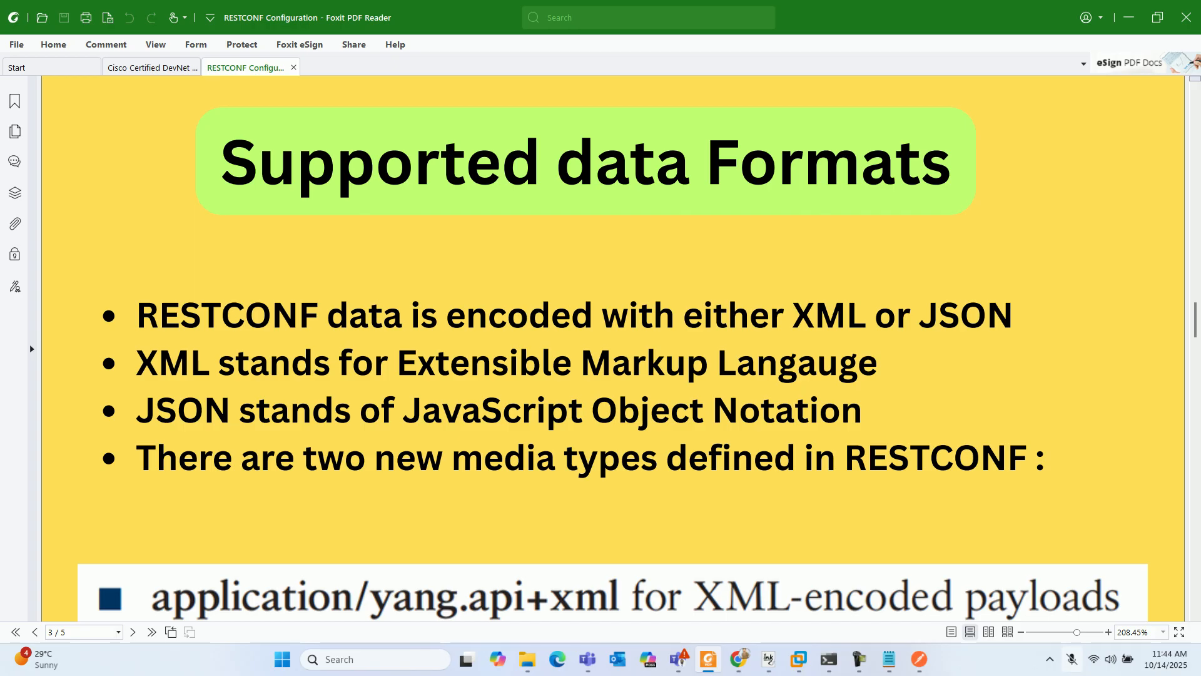
pyautogui.scroll(-2, 612, 353)
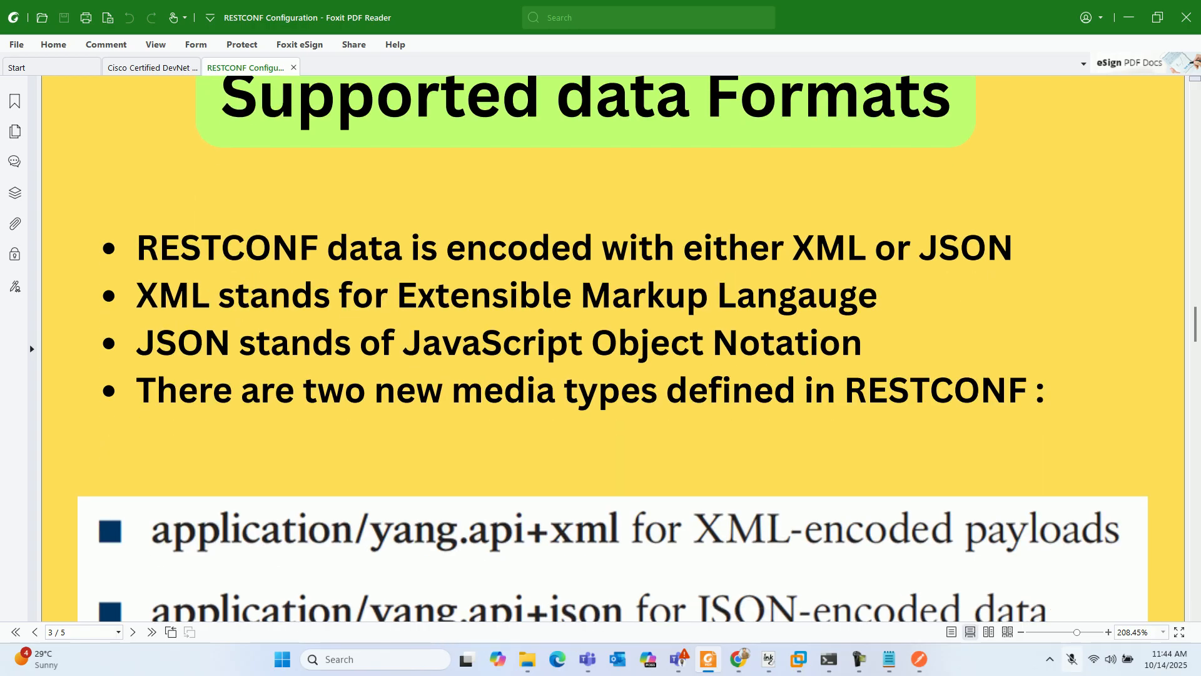
pyautogui.scroll(-4, 613, 348)
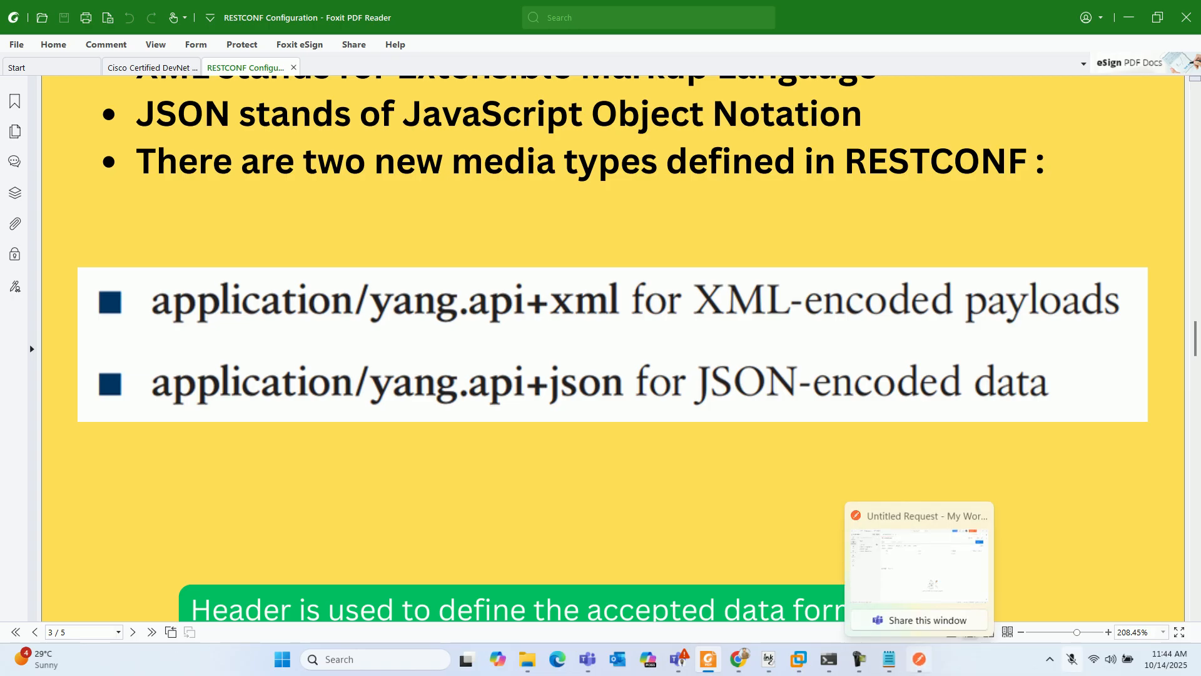
# - Switch back to Postman and add an Accept header with the value application/yang-data+xml
pyautogui.click(919, 659)
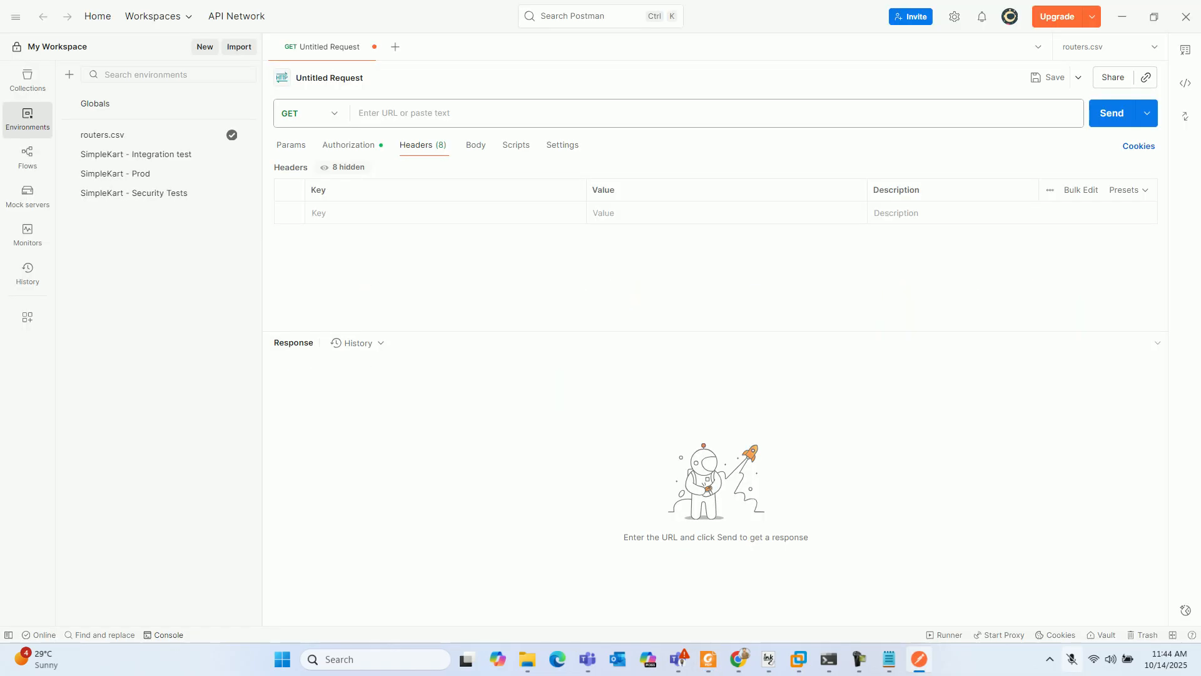
pyautogui.click(355, 212)
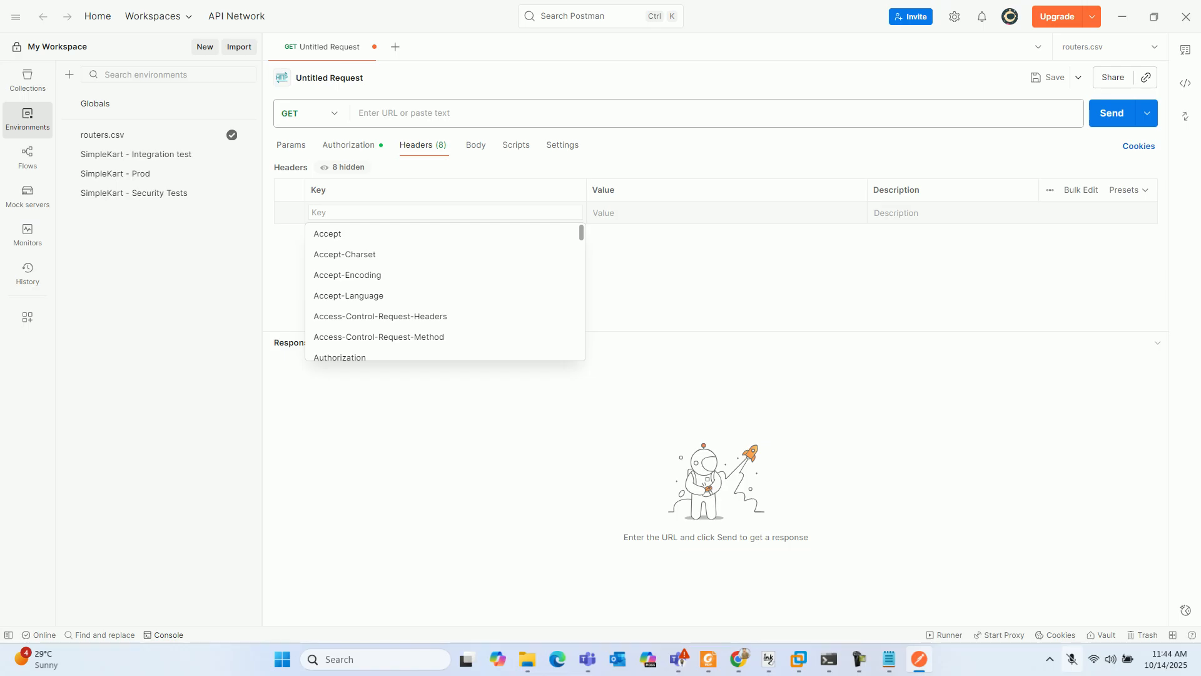
pyautogui.click(354, 233)
pyautogui.click(632, 212)
pyautogui.write('application')
pyautogui.press('Tab')
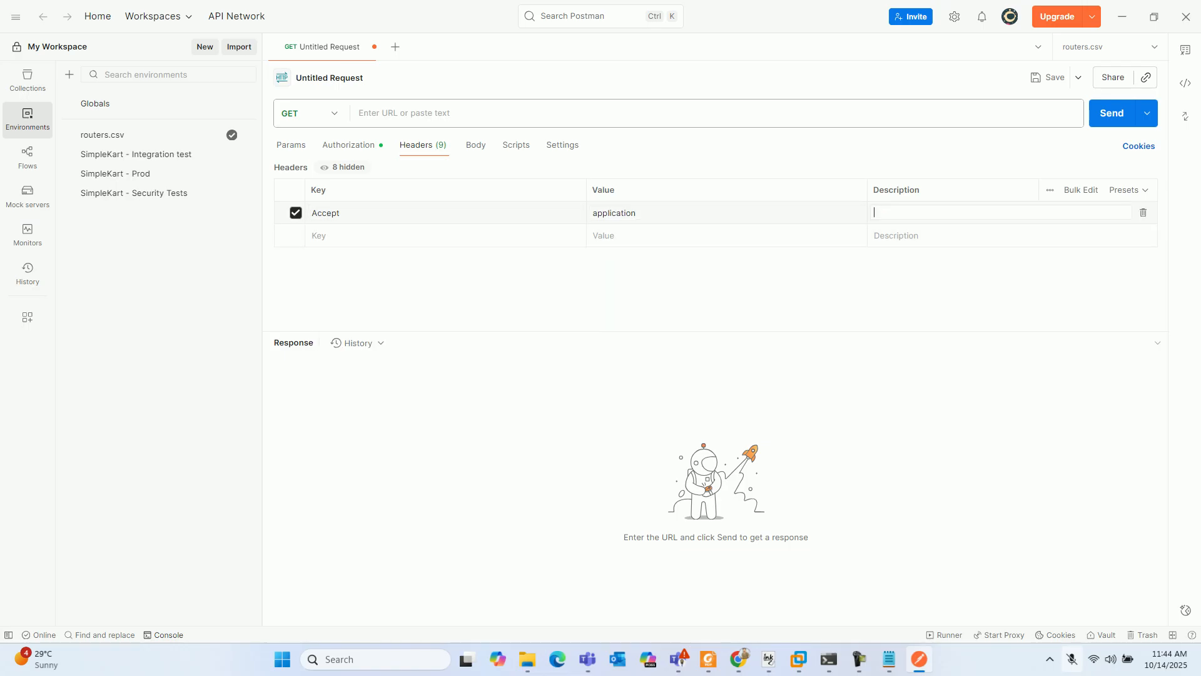
pyautogui.hotkey('alt', 'Tab')
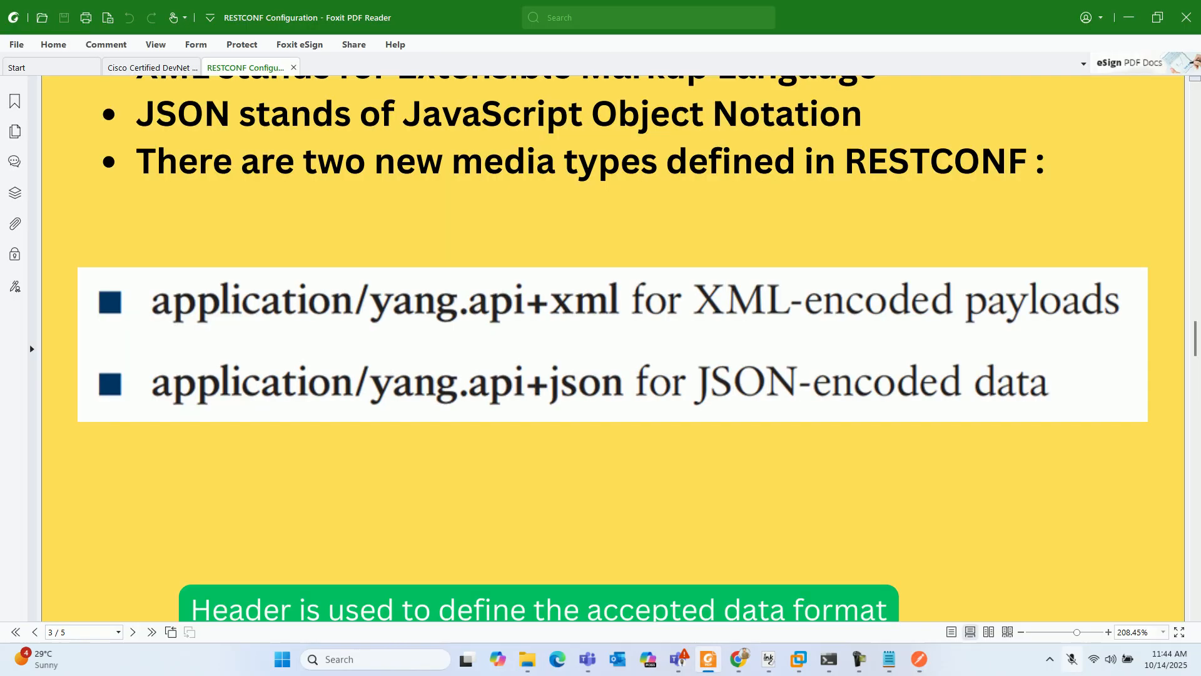
pyautogui.hotkey('alt', 'Tab')
pyautogui.click(635, 213)
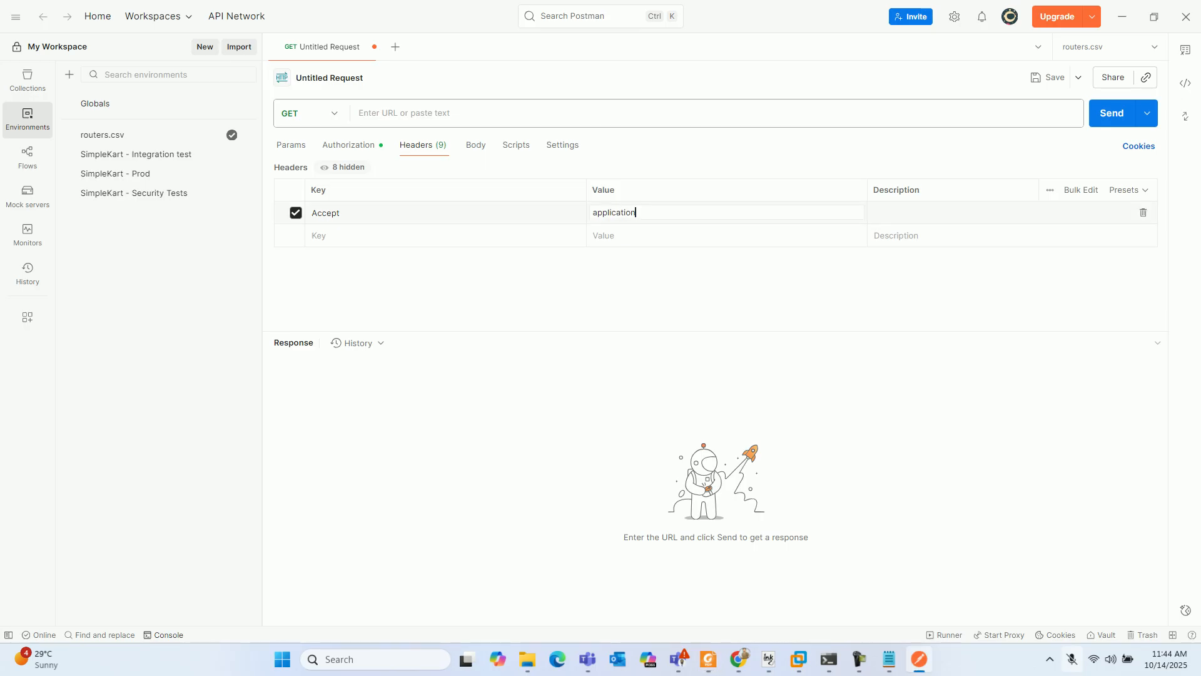
pyautogui.write('-data+xm')
pyautogui.press('Tab')
pyautogui.press('Tab')
# - Add a second Accept header with the value application/yang-data+json
pyautogui.write('Accept')
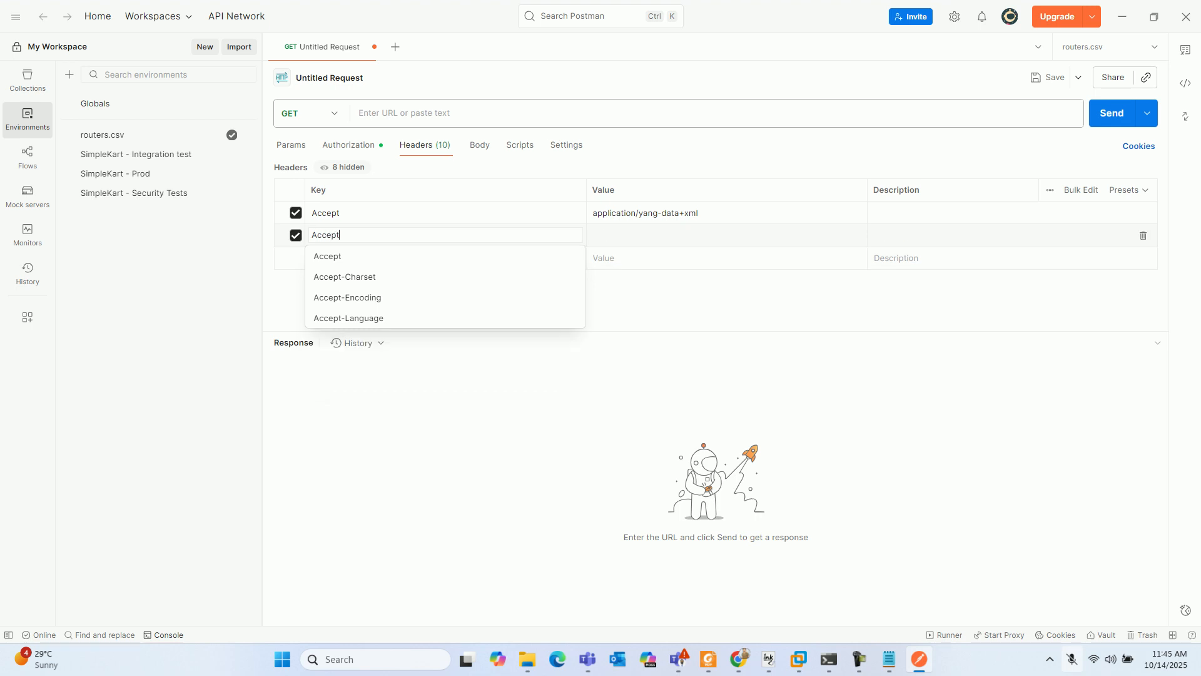
pyautogui.press('Tab')
pyautogui.write('application/yang-data+json')
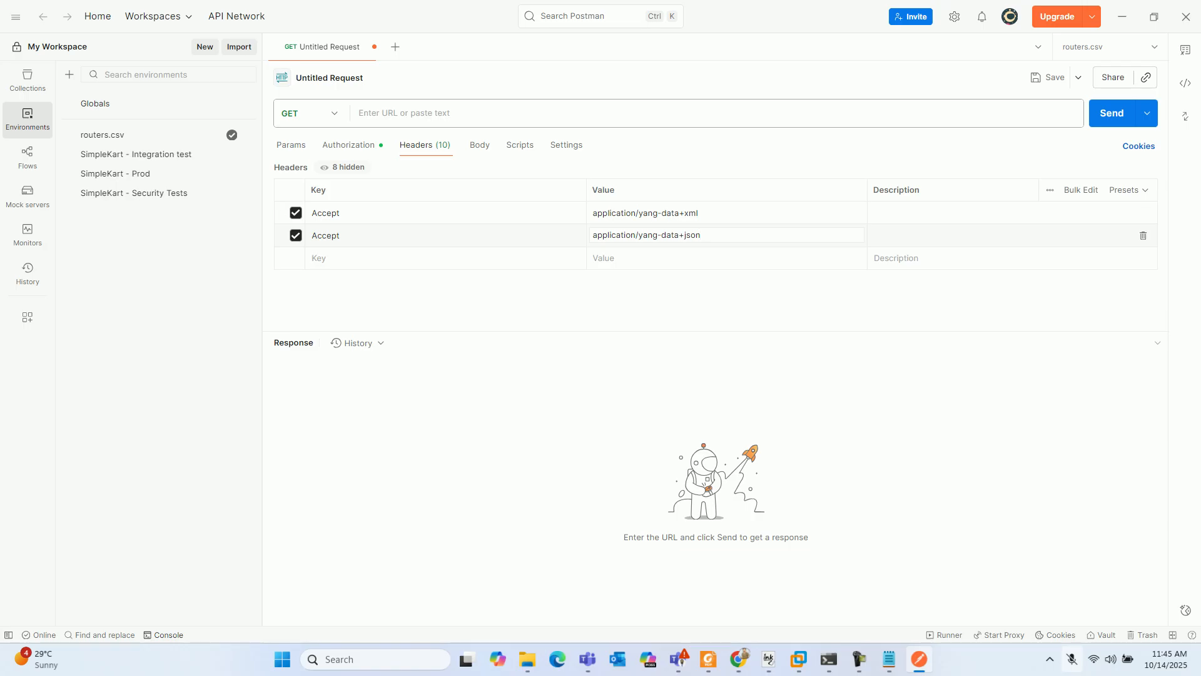
pyautogui.click(859, 659)
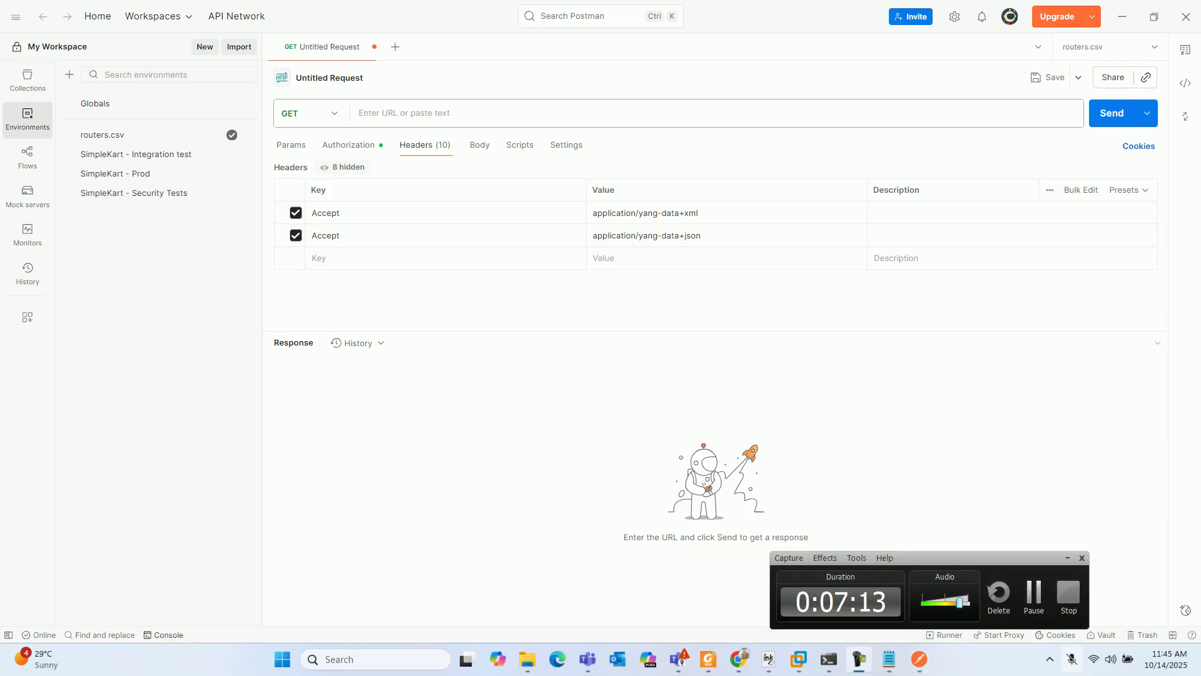
pyautogui.click(1034, 596)
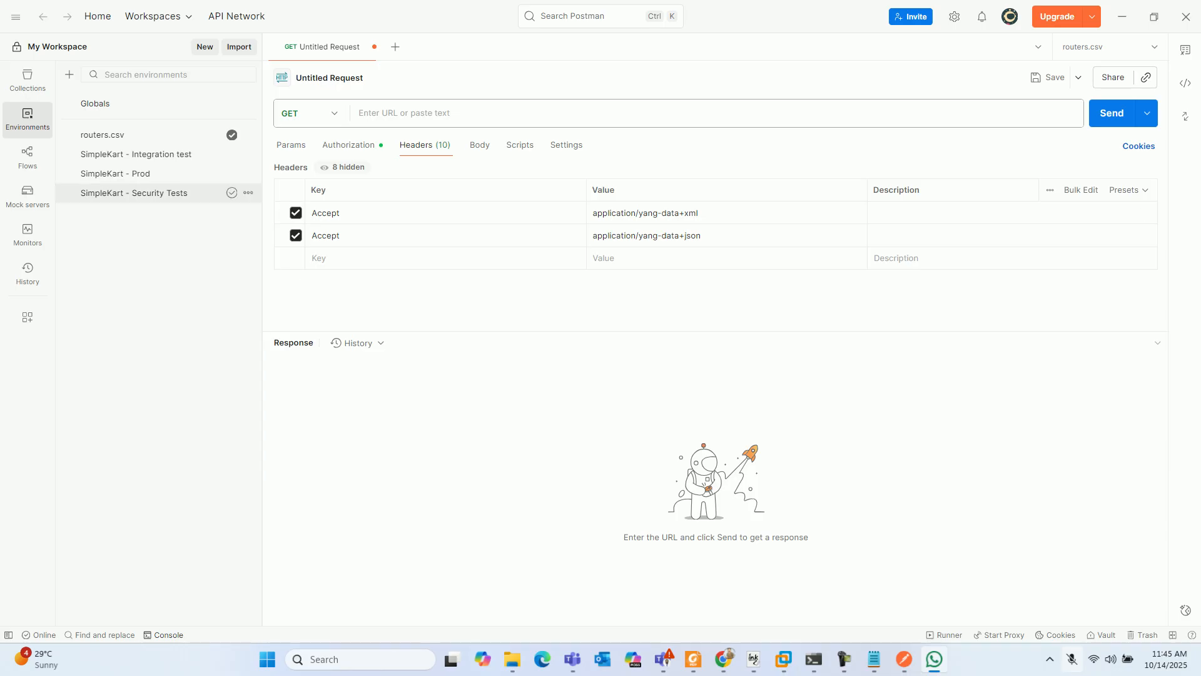
pyautogui.click(310, 113)
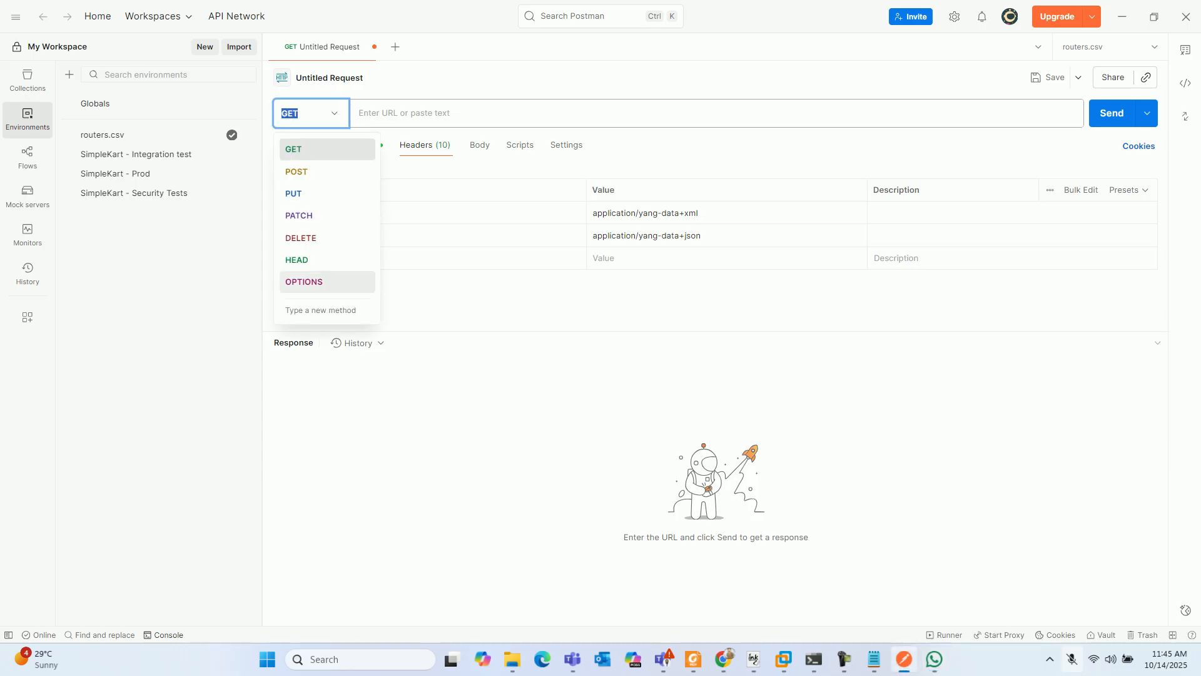
pyautogui.click(413, 298)
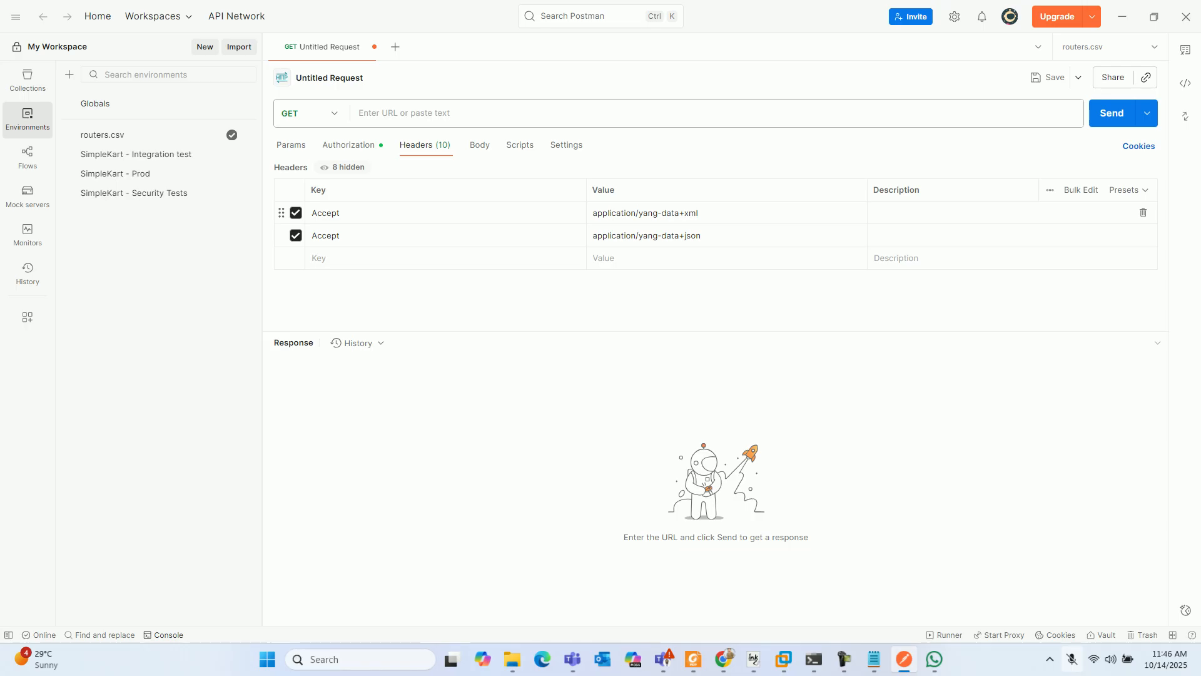
pyautogui.click(376, 213)
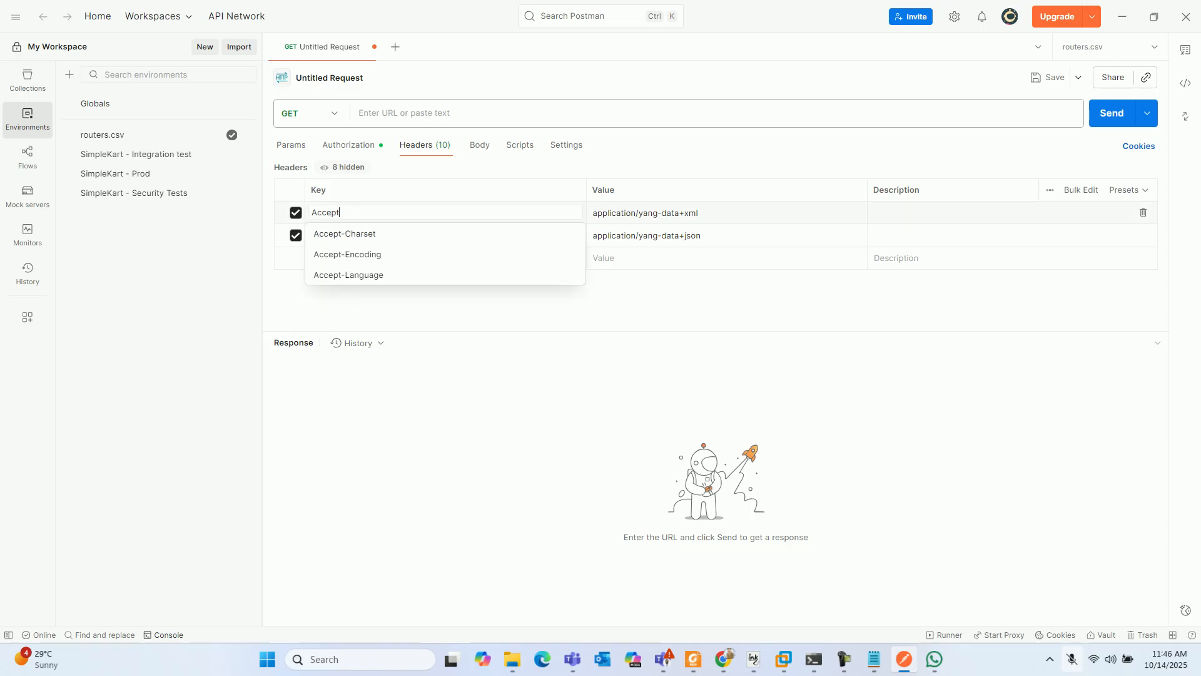
pyautogui.click(401, 303)
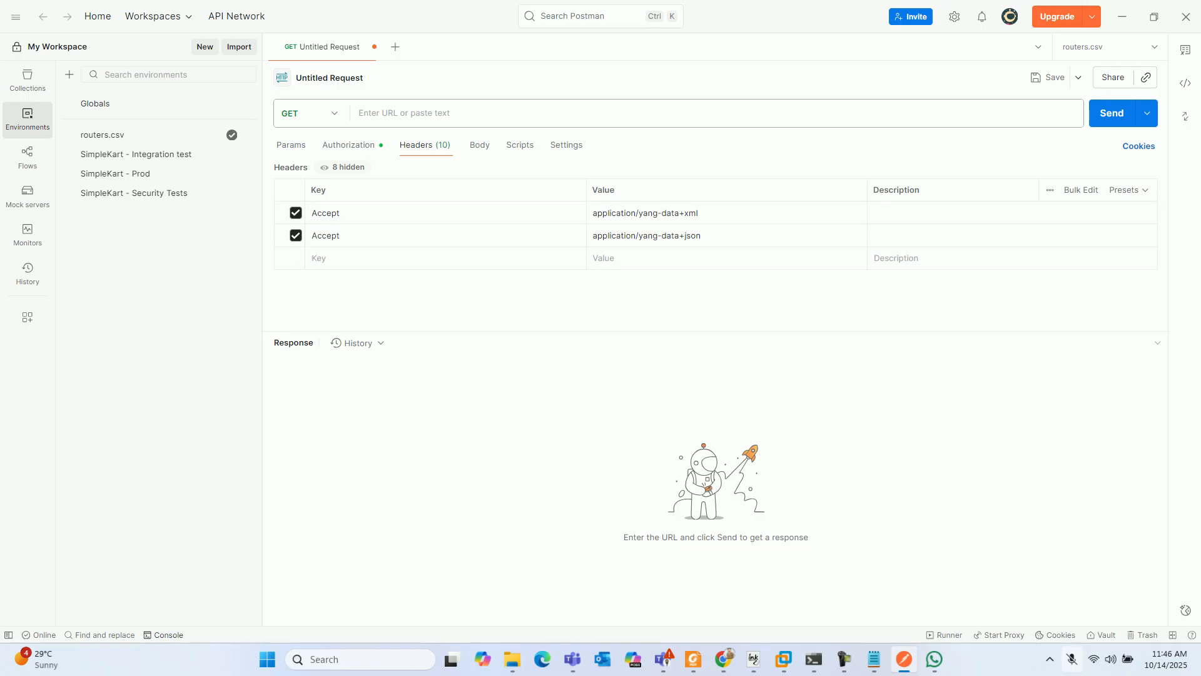
# - Add a Content-Type header with the value application/yang-data+json, and delete the Accept header for application/yang-data+xml
pyautogui.click(376, 257)
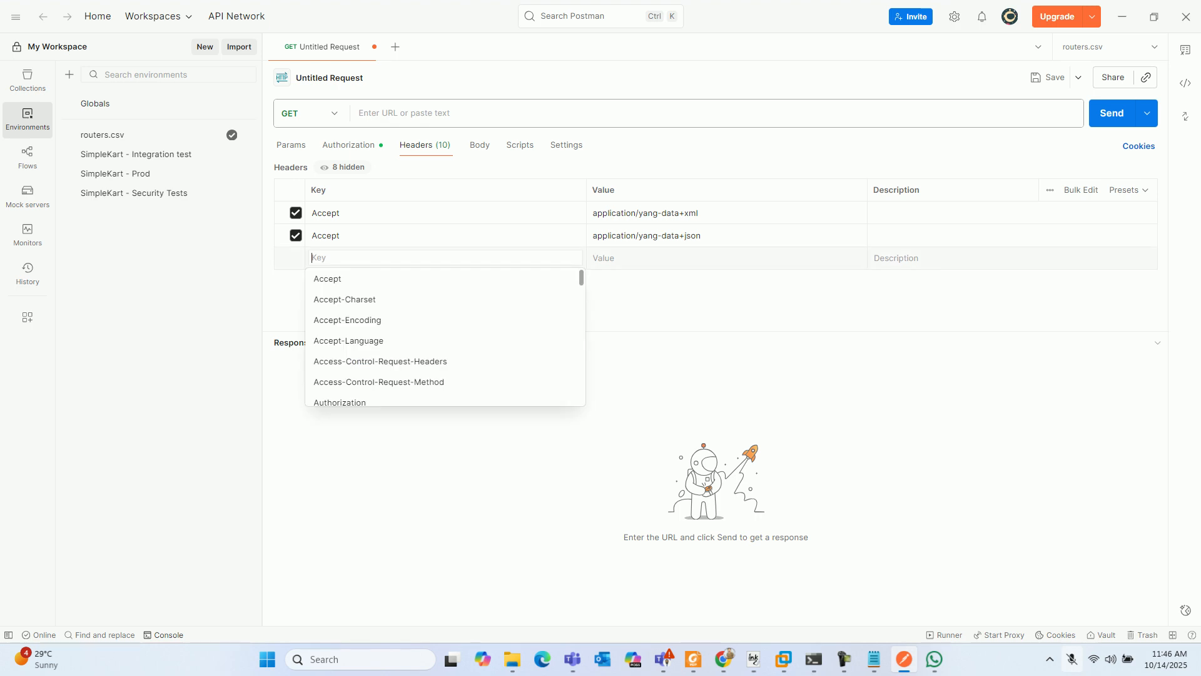
pyautogui.scroll(-5, 375, 340)
pyautogui.scroll(5, 375, 340)
pyautogui.scroll(-4, 375, 338)
pyautogui.scroll(2, 376, 338)
pyautogui.click(350, 363)
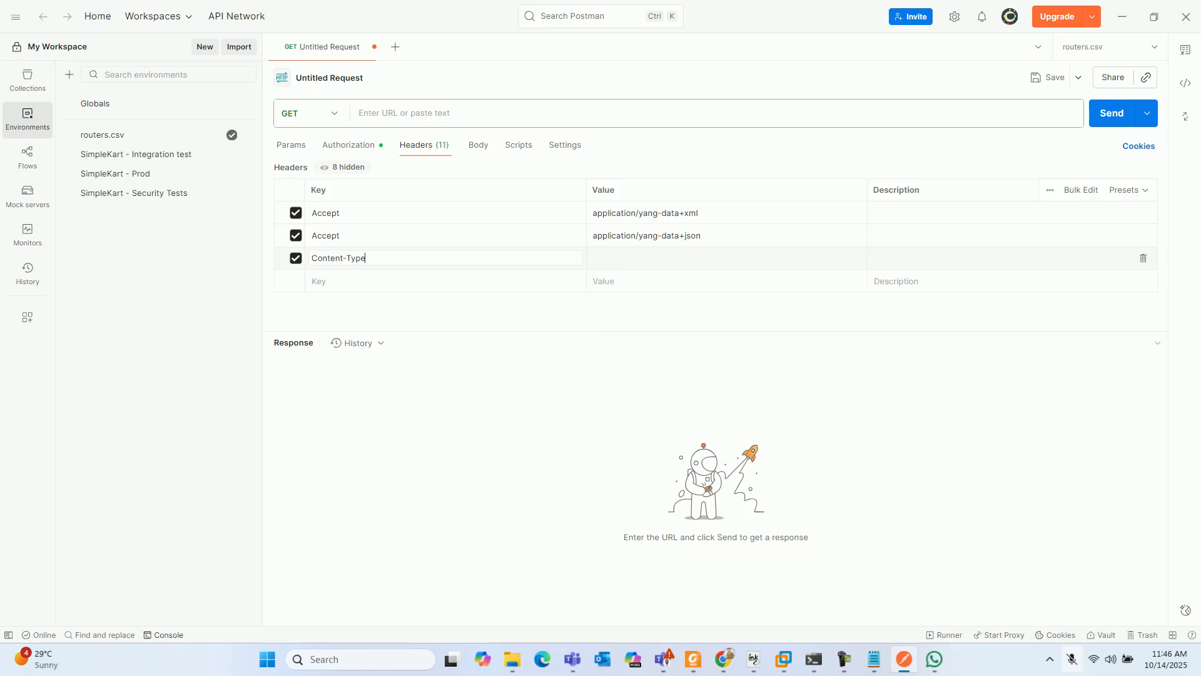
pyautogui.click(632, 258)
pyautogui.write('application/yang-data+json')
pyautogui.click(1143, 213)
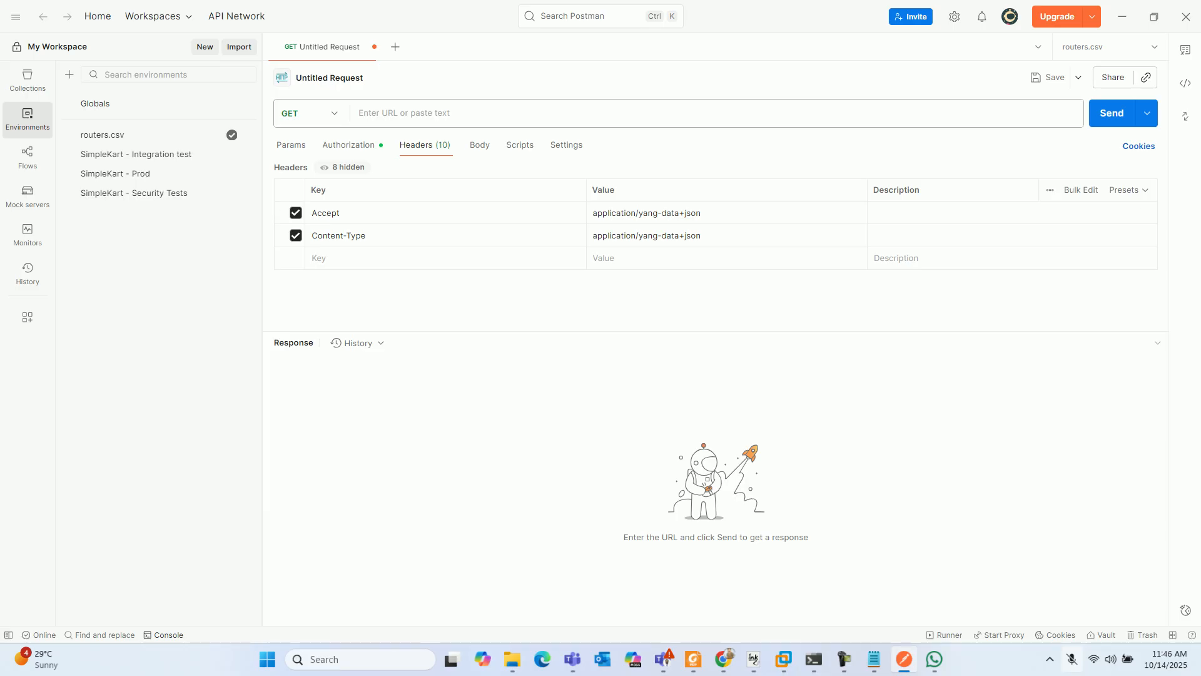
# - Review the request's authorization, headers and body settings, and return to the authorization settings
pyautogui.click(348, 145)
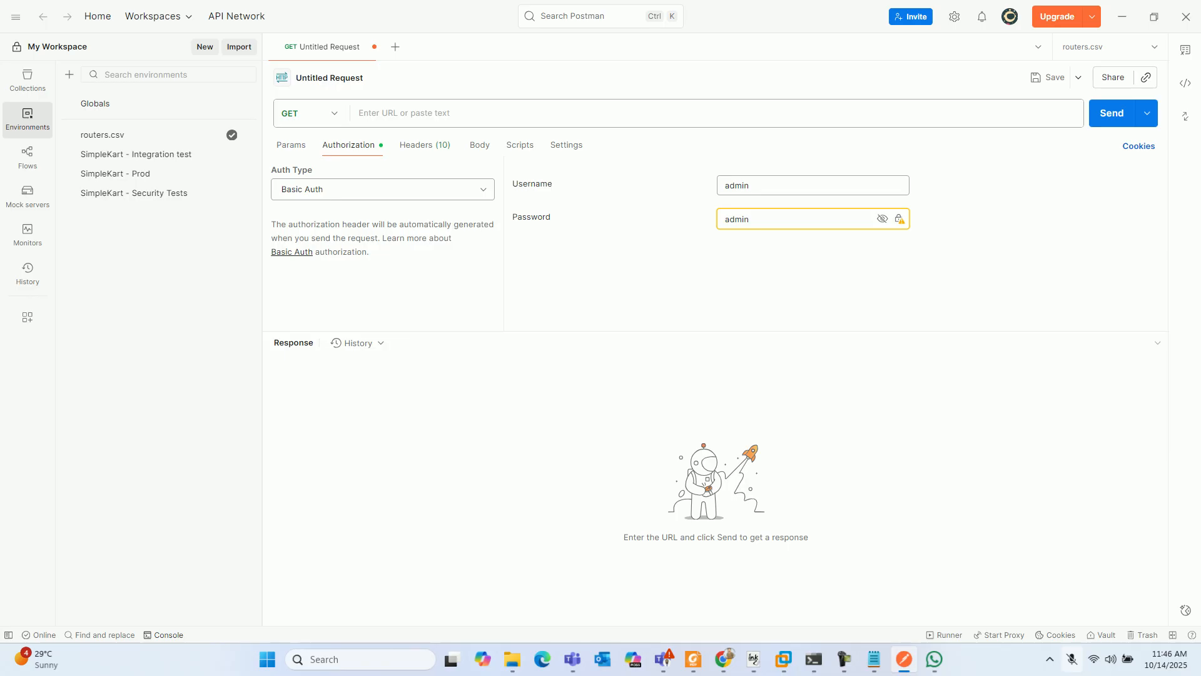
pyautogui.click(424, 145)
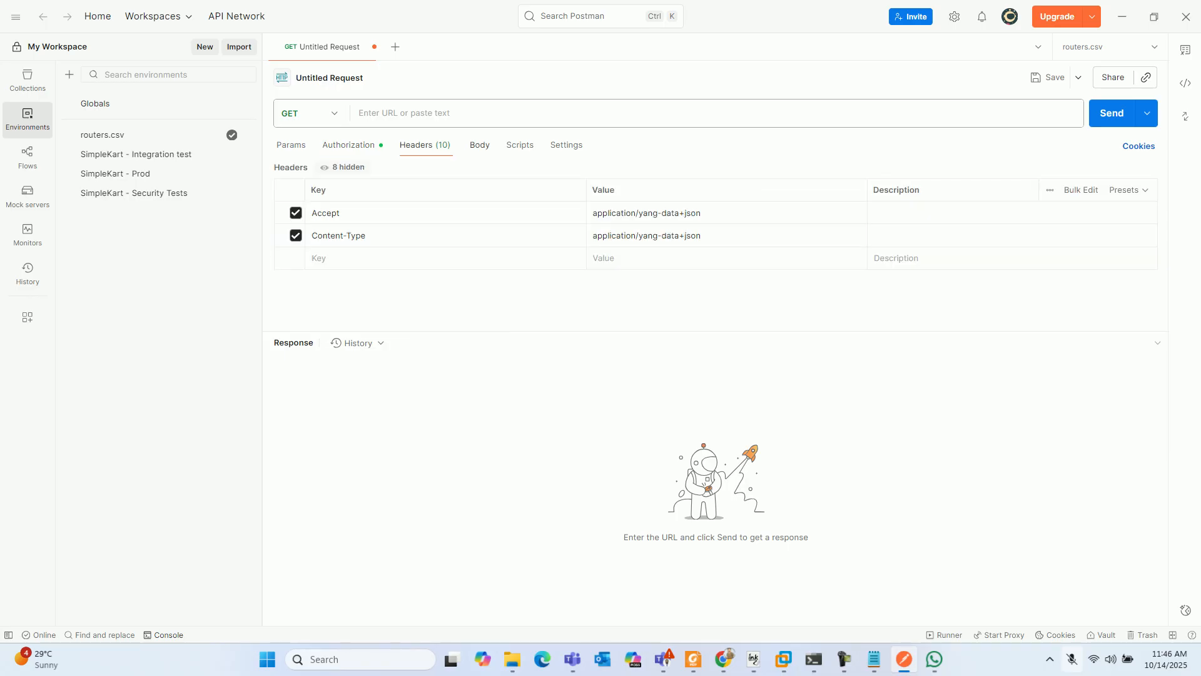
pyautogui.click(480, 145)
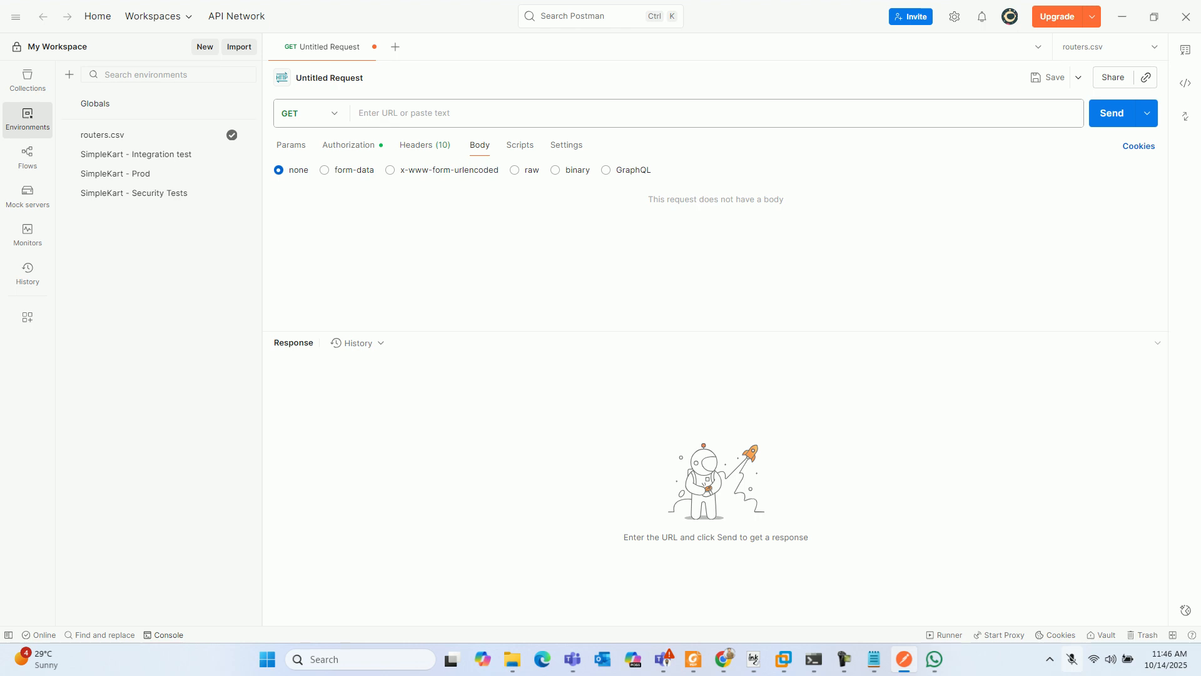
pyautogui.click(407, 114)
pyautogui.click(348, 145)
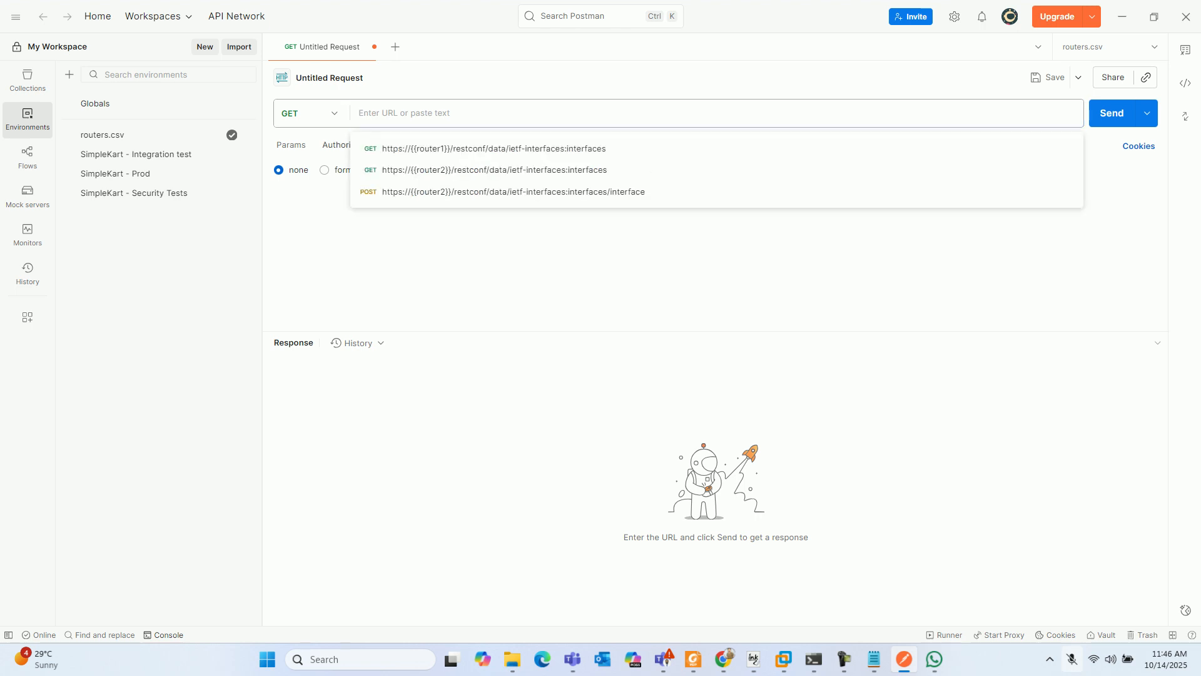
pyautogui.click(404, 113)
pyautogui.write('h')
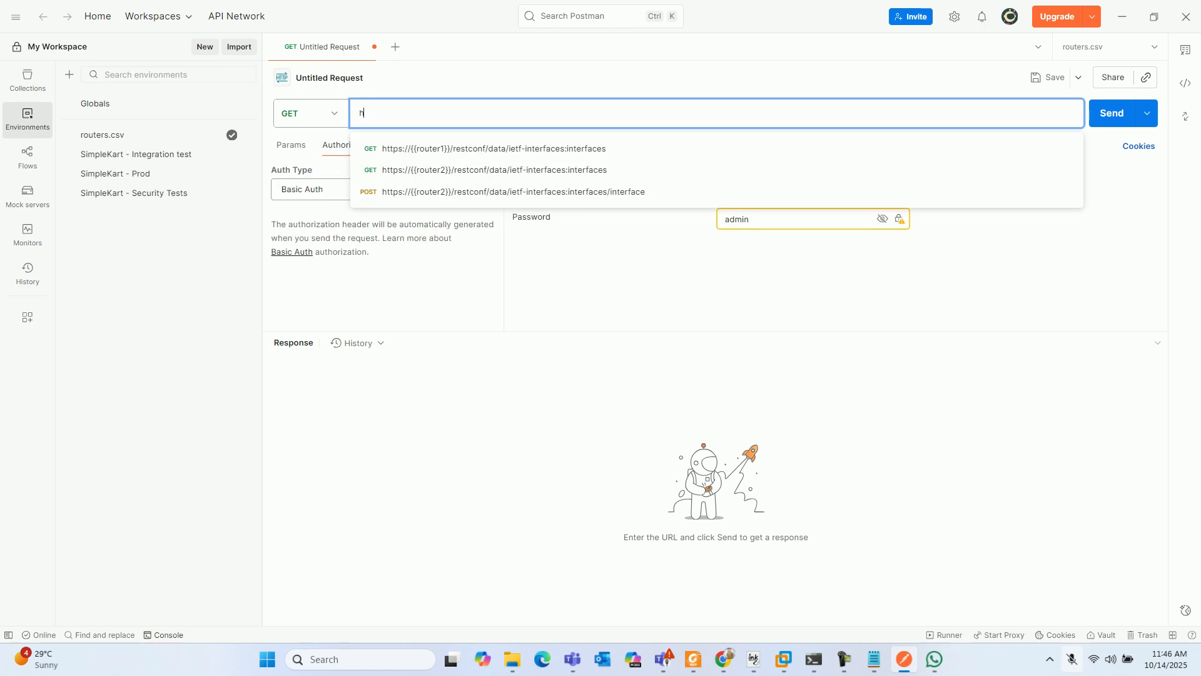
pyautogui.write('ttps://')
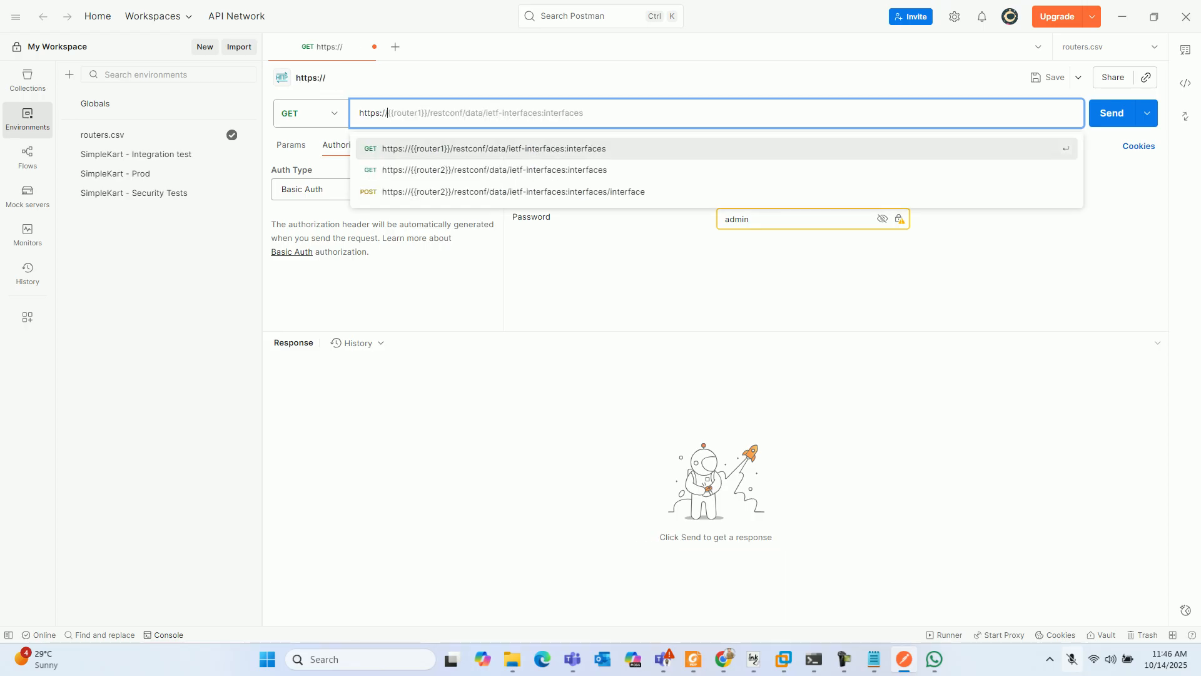
pyautogui.write('192.1')
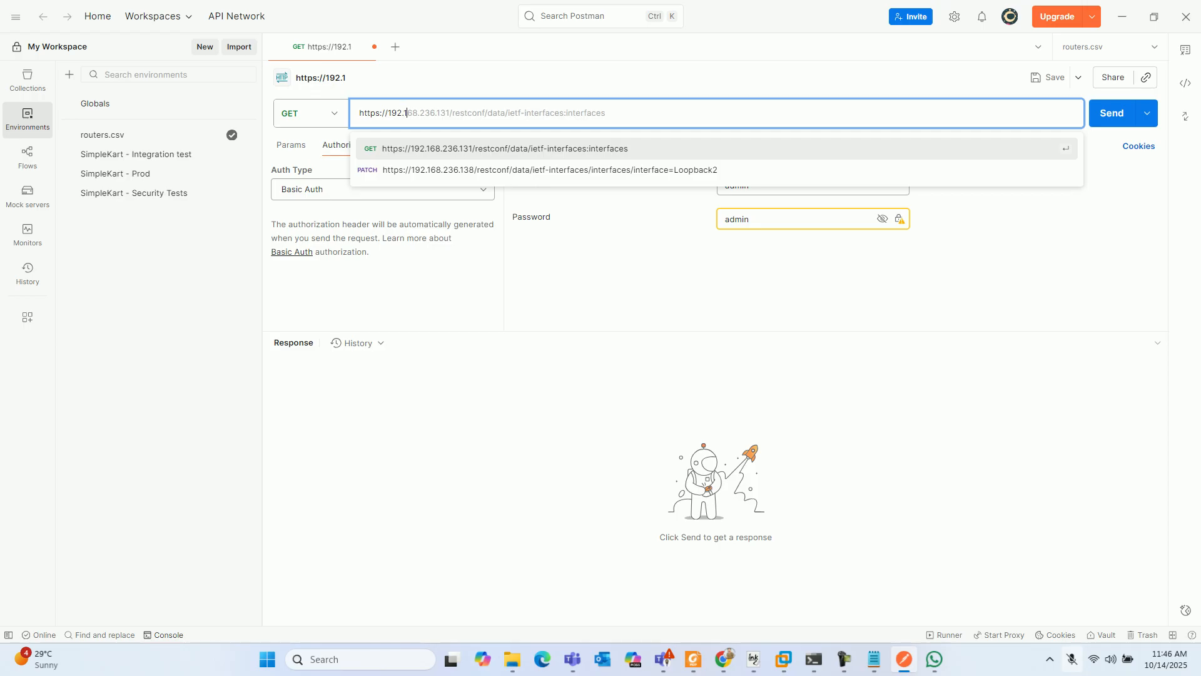
pyautogui.write('68.236.')
pyautogui.press('BackSpace')
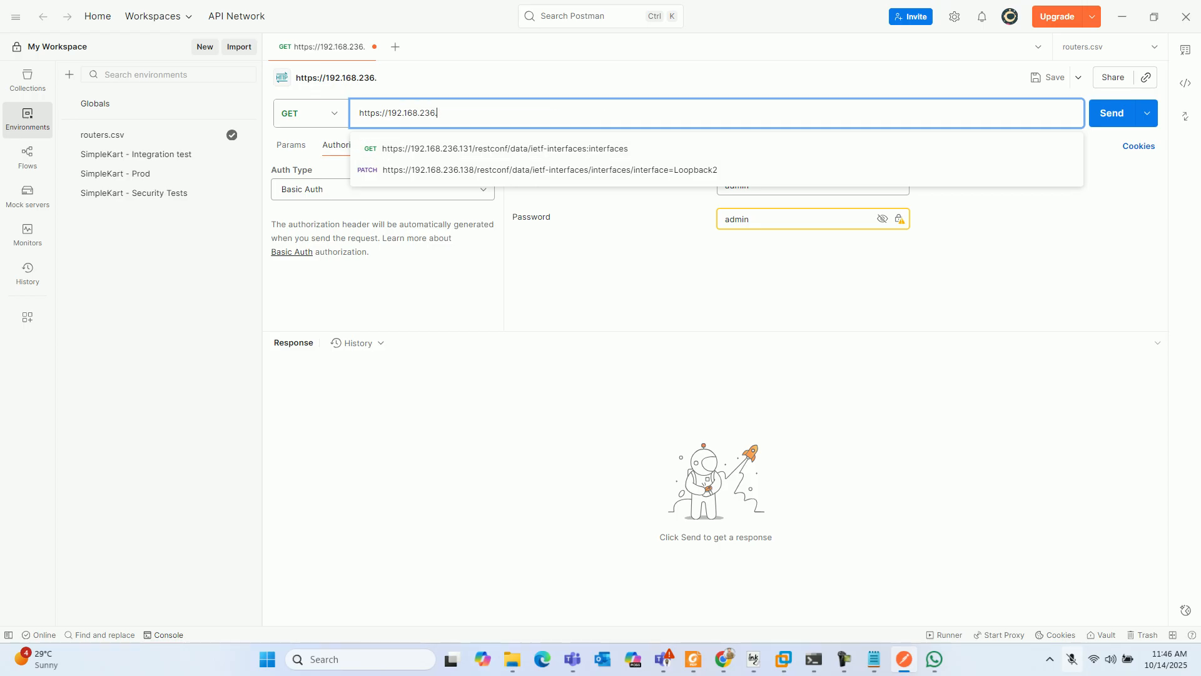
# - Switch to the router's Telnet session and look up its interface addresses with do show ip interface brief
pyautogui.click(814, 659)
pyautogui.write('do show ip inter')
pyautogui.press('Tab')
pyautogui.write('brief')
pyautogui.press('Return')
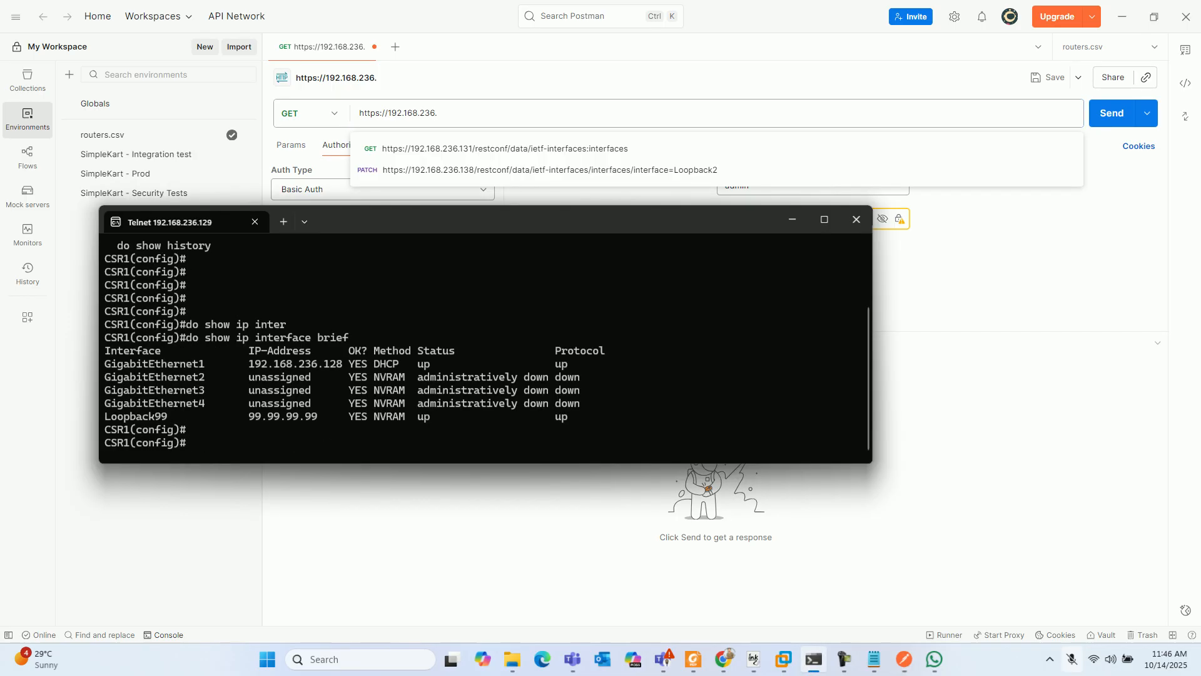
# - Switch back to Postman and complete the router address in the GET URL as 192.168.236.128, followed by /restconf
pyautogui.hotkey('alt', 'Tab')
pyautogui.write('128')
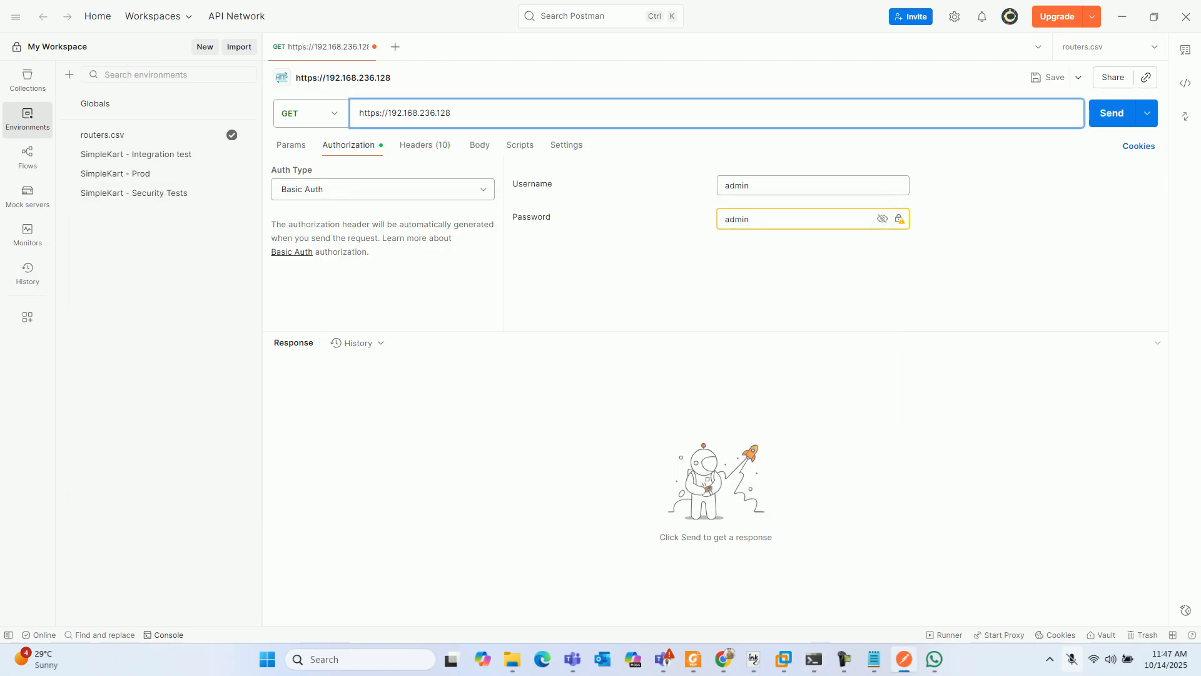
pyautogui.write('/restconf')
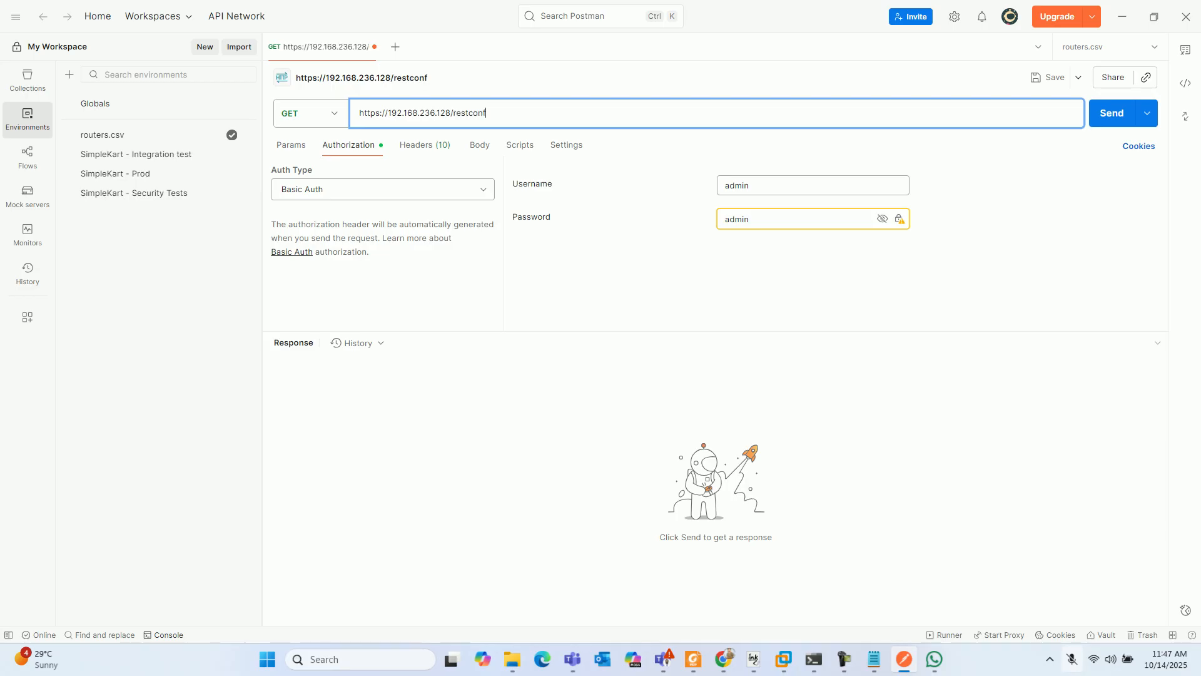
pyautogui.write('/data/ietf-interface')
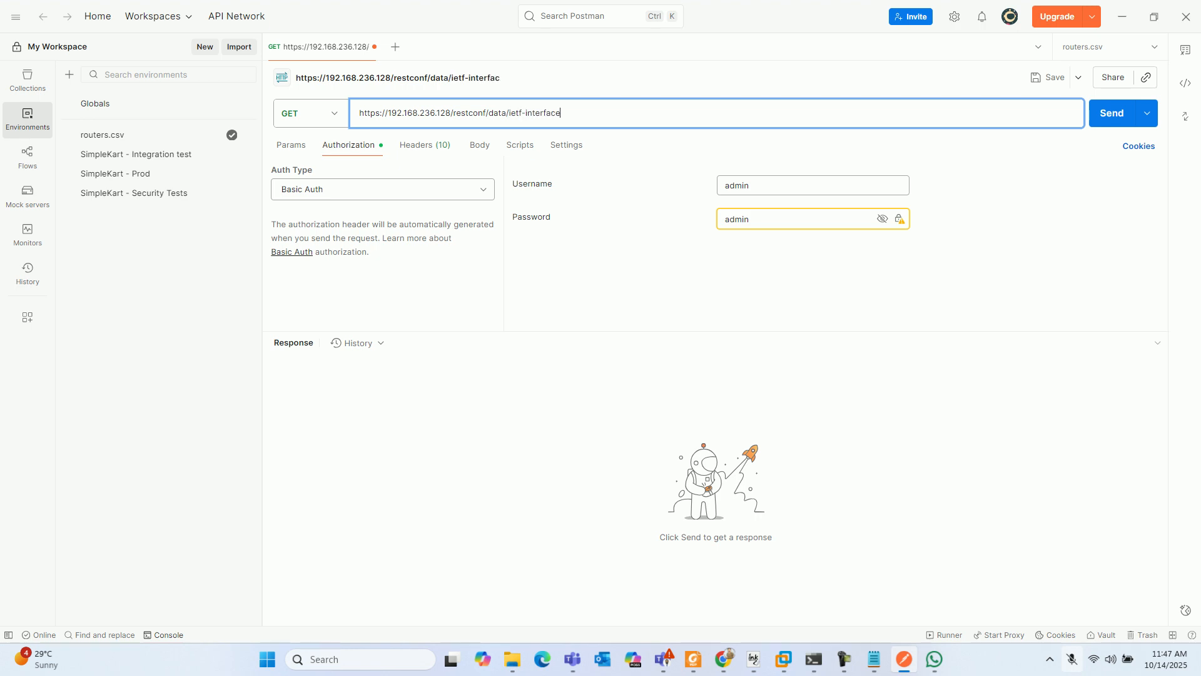
pyautogui.write('s:interfaces')
# - Append /data/ietf-interfaces:interfaces to the URL and send the GET request
pyautogui.moveTo(508, 113); pyautogui.dragTo(606, 114)
pyautogui.click(565, 113)
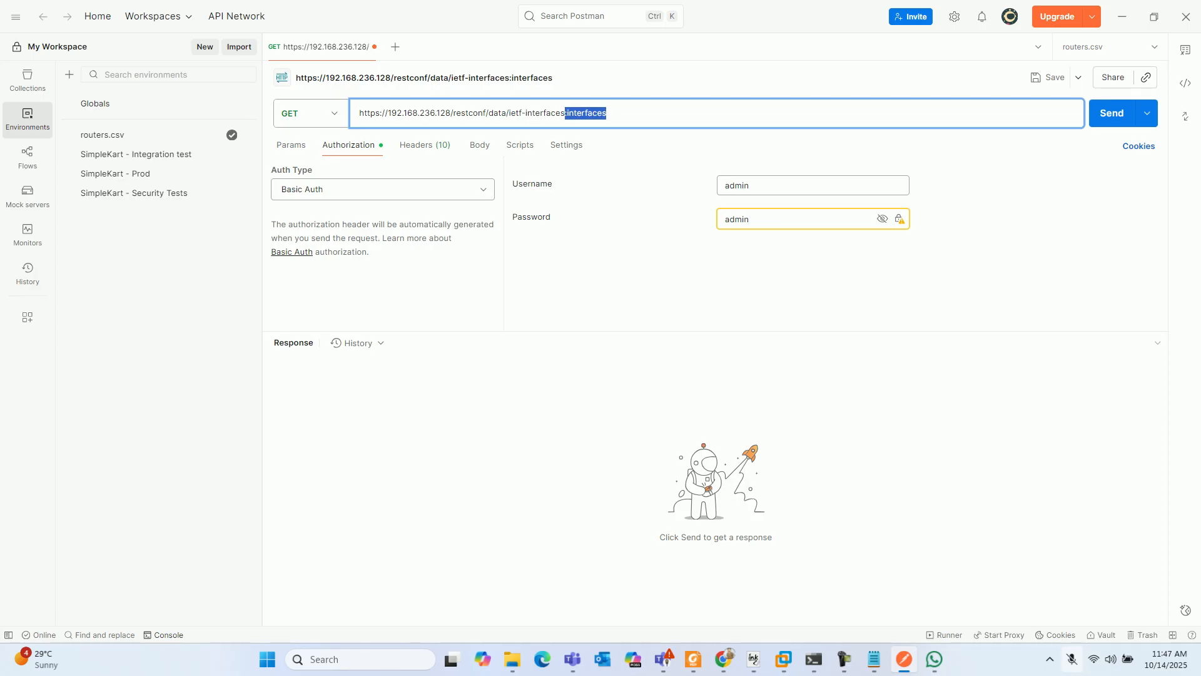
pyautogui.click(1112, 114)
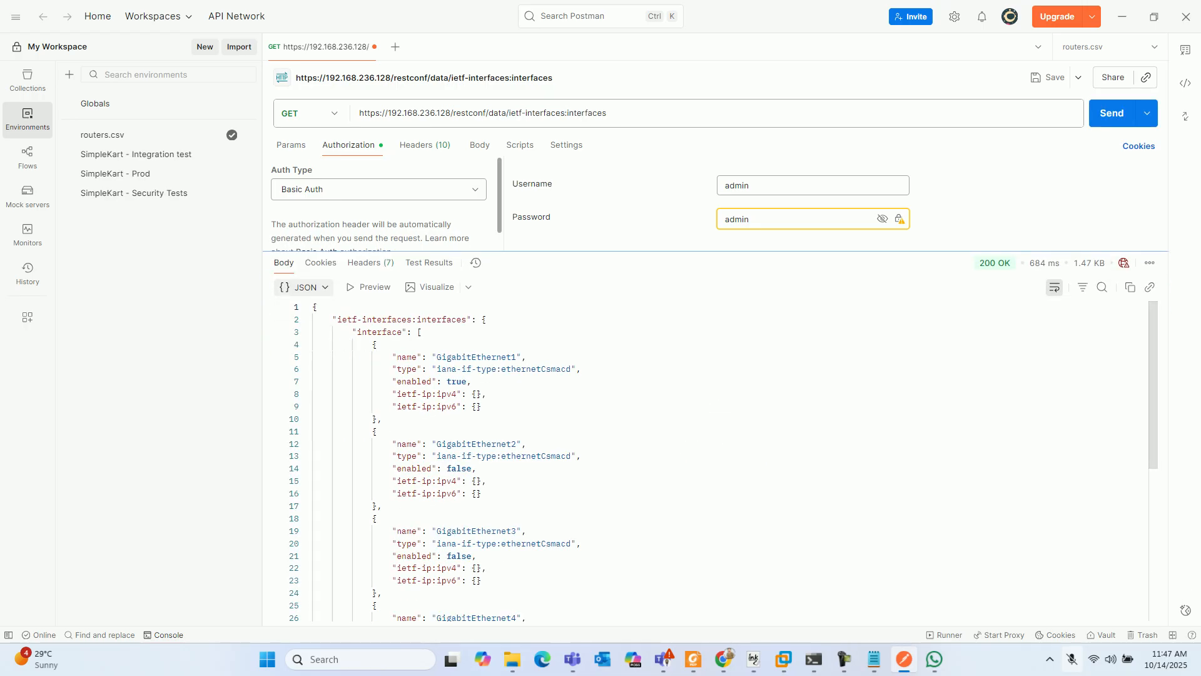
# - Examine the interface names in the JSON response, from the GigabitEthernet entries down to the loopback
pyautogui.moveTo(436, 356); pyautogui.dragTo(524, 357)
pyautogui.scroll(-3, 523, 356)
pyautogui.moveTo(427, 353); pyautogui.dragTo(503, 353)
pyautogui.moveTo(431, 439); pyautogui.dragTo(502, 439)
pyautogui.scroll(-6, 502, 440)
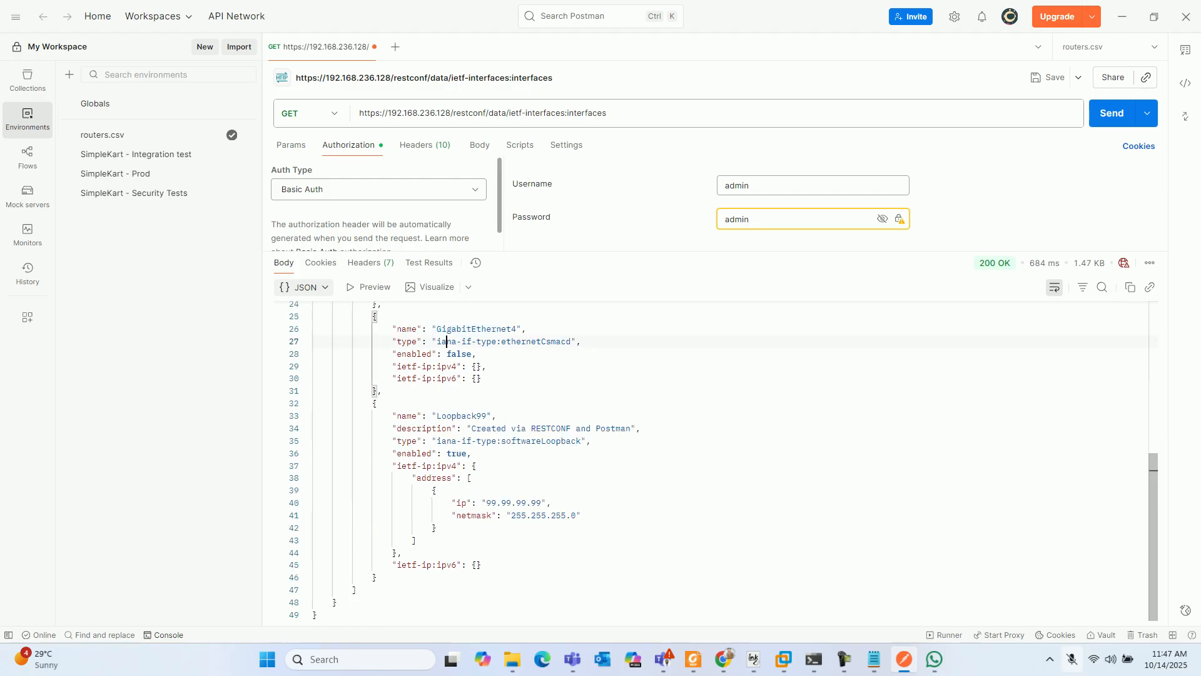
pyautogui.moveTo(446, 341); pyautogui.dragTo(507, 341)
pyautogui.moveTo(436, 416); pyautogui.dragTo(487, 416)
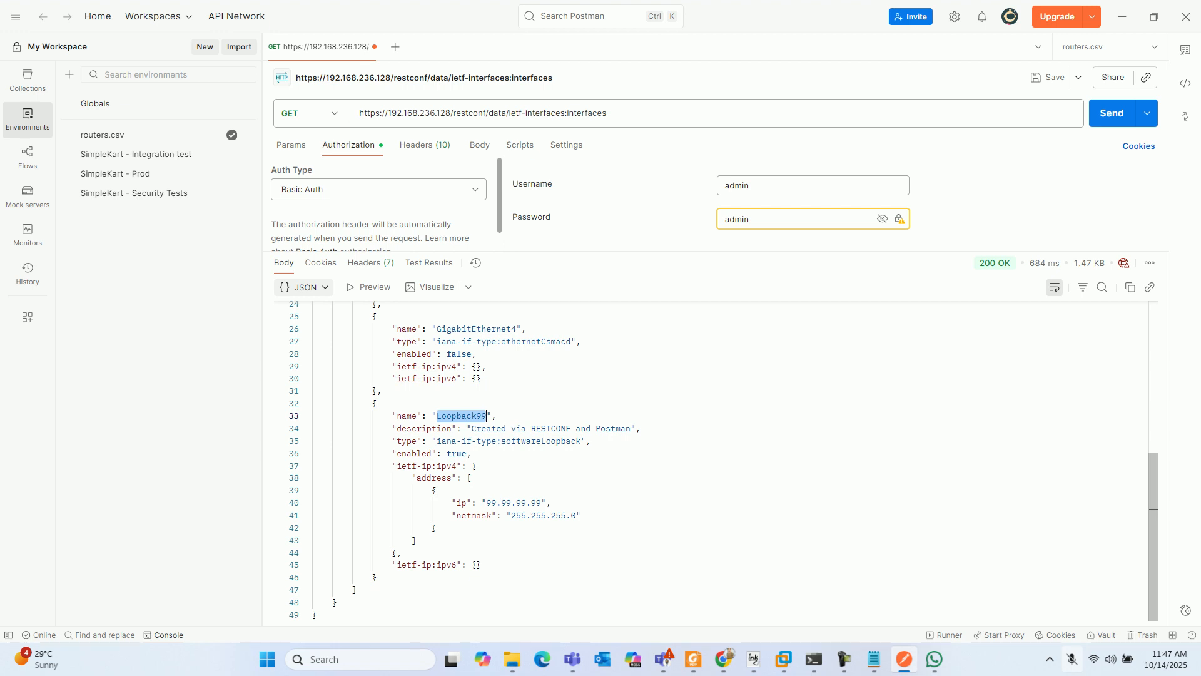
# - Compare the interface table in the router's Telnet session with each interface entry in Postman's JSON response
pyautogui.hotkey('alt', 'Tab')
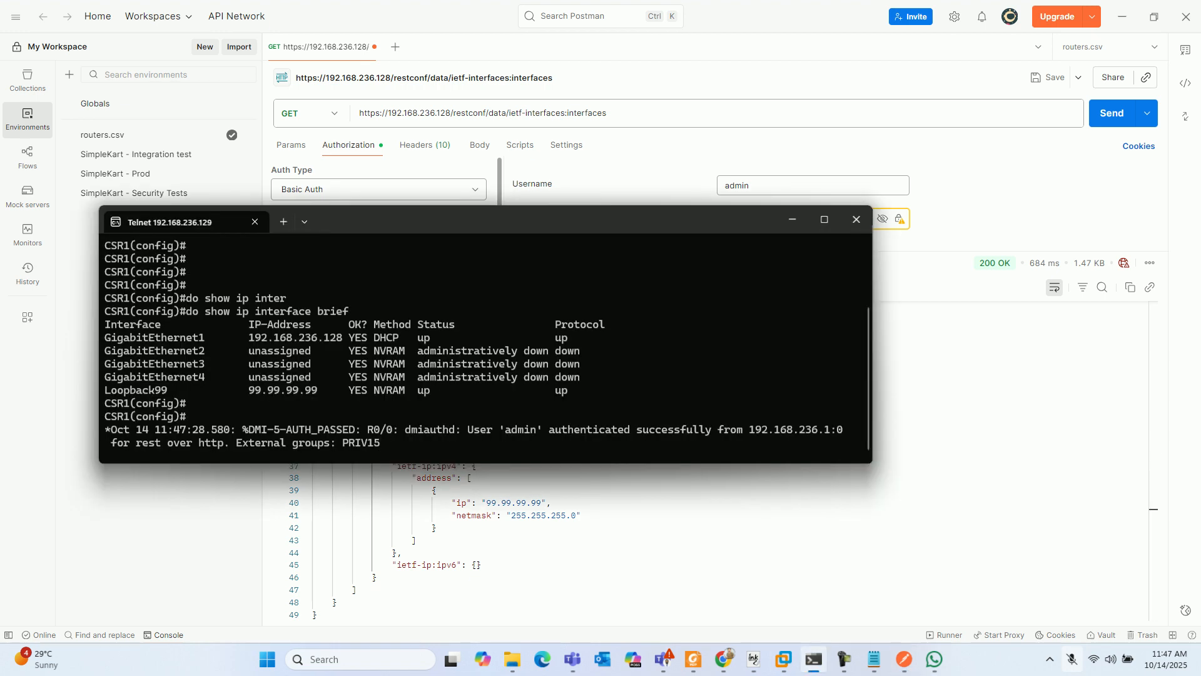
pyautogui.moveTo(574, 390); pyautogui.dragTo(355, 324)
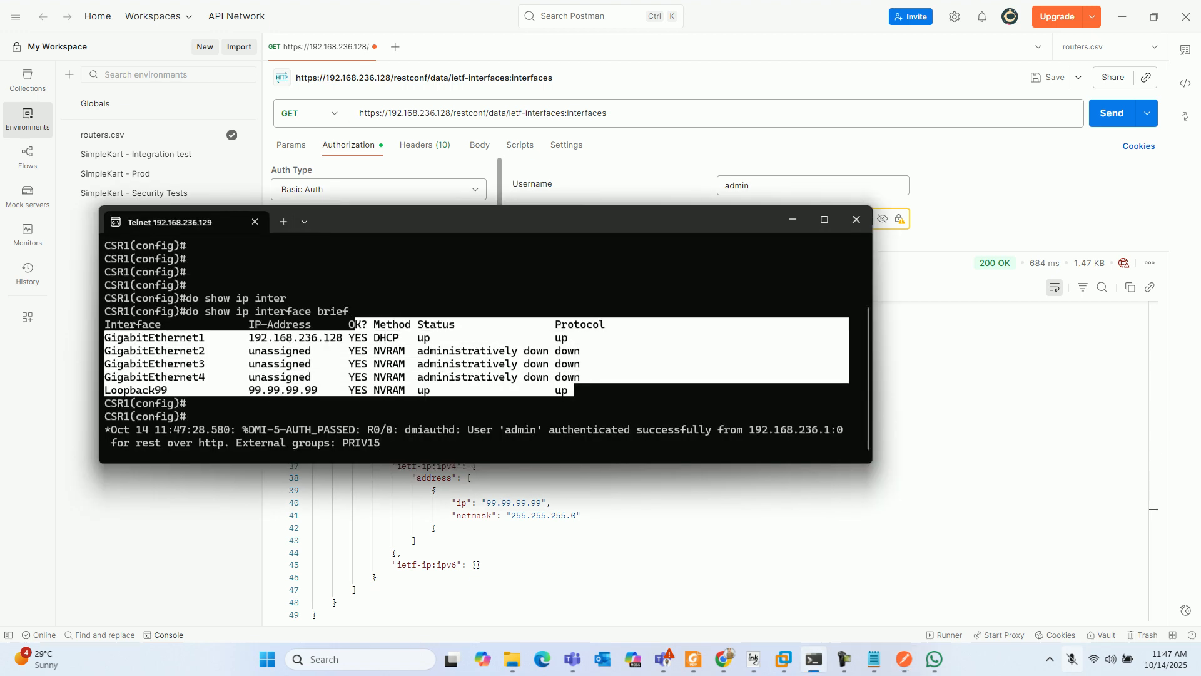
pyautogui.click(336, 602)
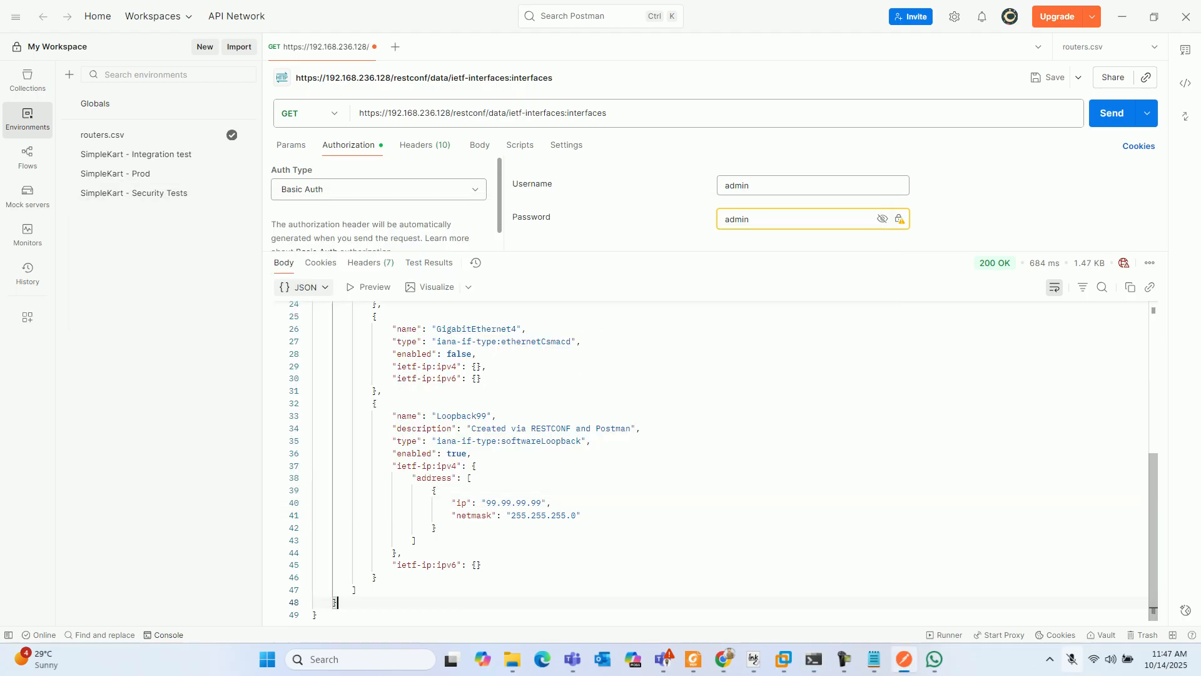
pyautogui.moveTo(337, 602); pyautogui.dragTo(397, 416)
pyautogui.scroll(2, 397, 415)
pyautogui.moveTo(482, 465); pyautogui.dragTo(377, 398)
pyautogui.scroll(4, 378, 438)
pyautogui.moveTo(487, 498); pyautogui.dragTo(397, 461)
pyautogui.scroll(2, 397, 461)
pyautogui.moveTo(482, 493); pyautogui.dragTo(402, 455)
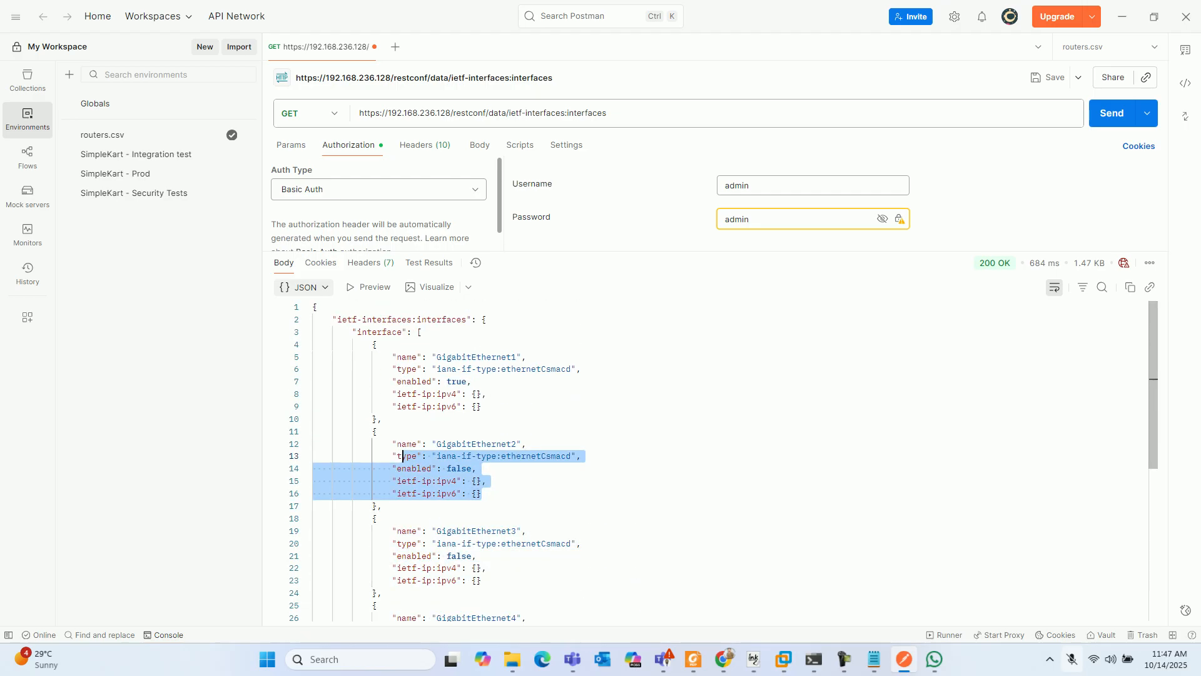
pyautogui.moveTo(482, 407); pyautogui.dragTo(383, 357)
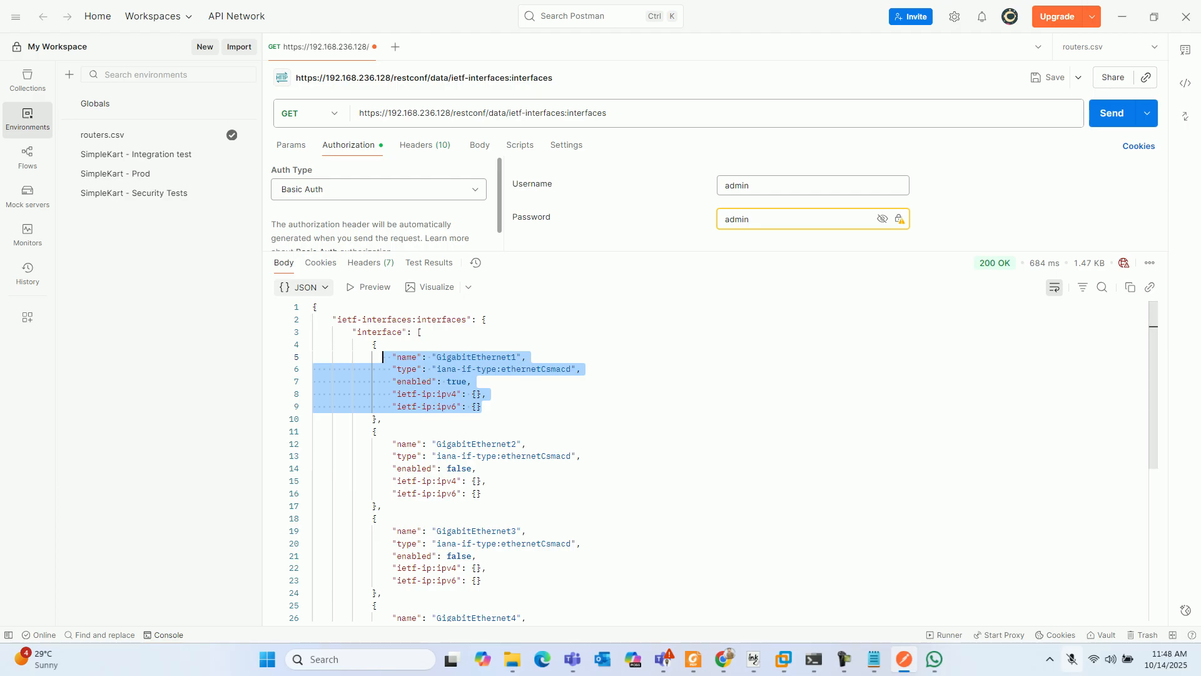
# - View the response body in XML format, and return it to JSON format
pyautogui.click(303, 287)
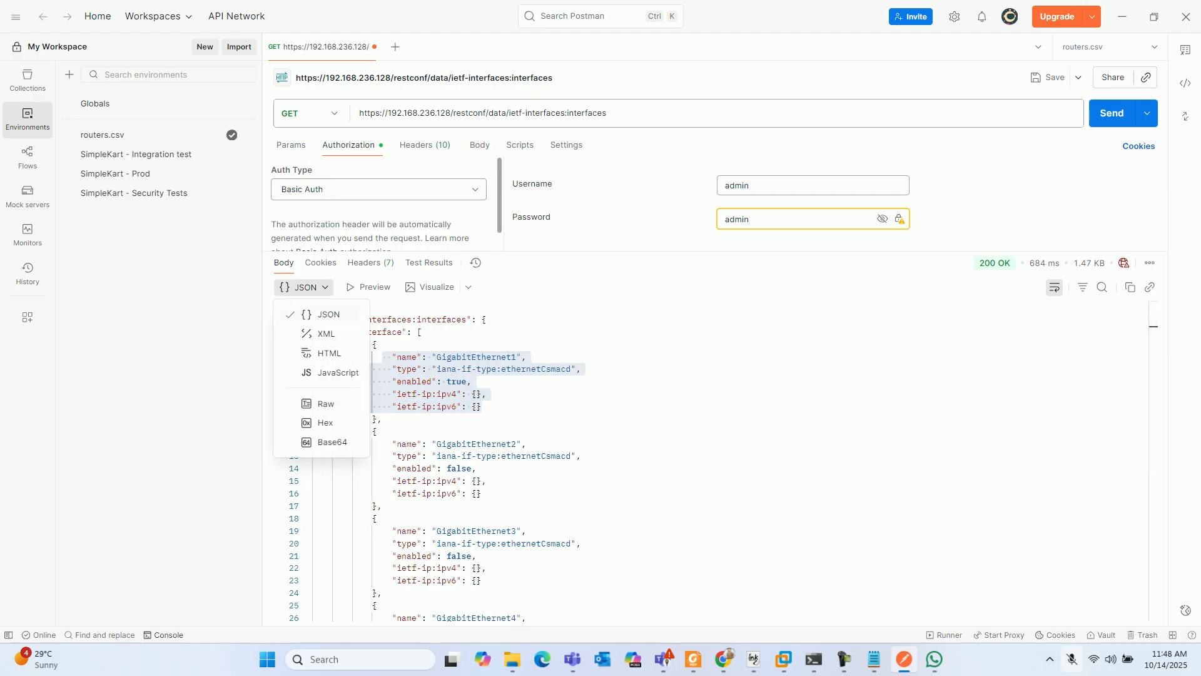
pyautogui.click(326, 334)
pyautogui.scroll(-7, 401, 400)
pyautogui.scroll(7, 400, 400)
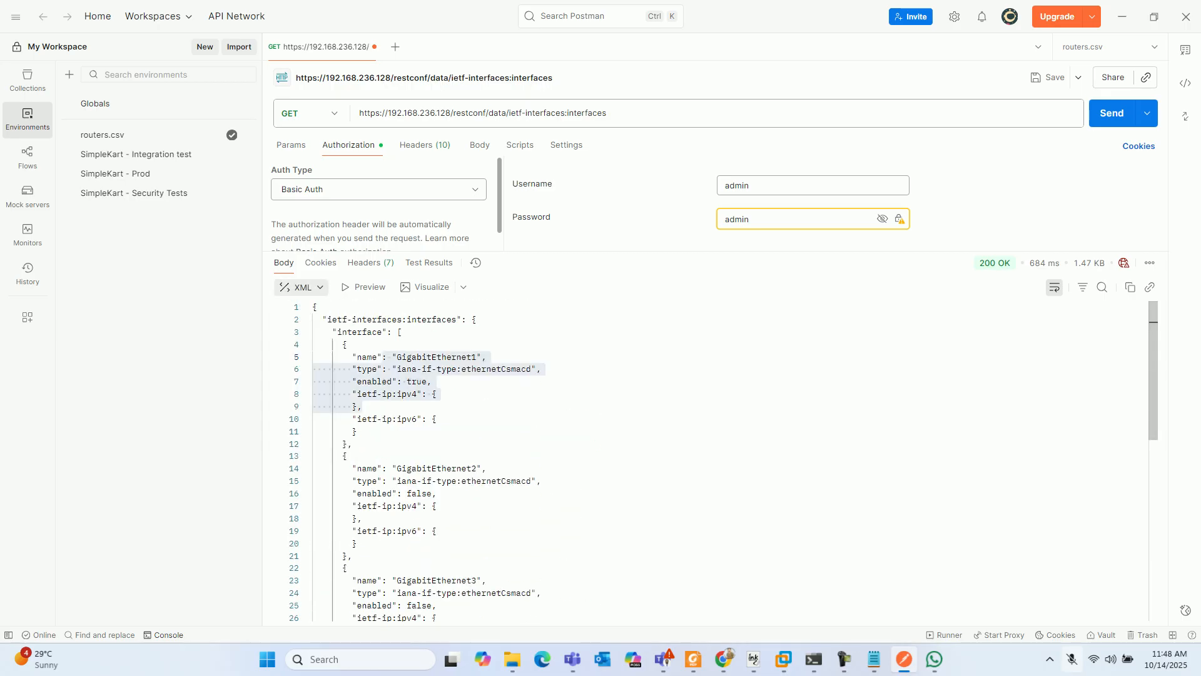
pyautogui.click(302, 287)
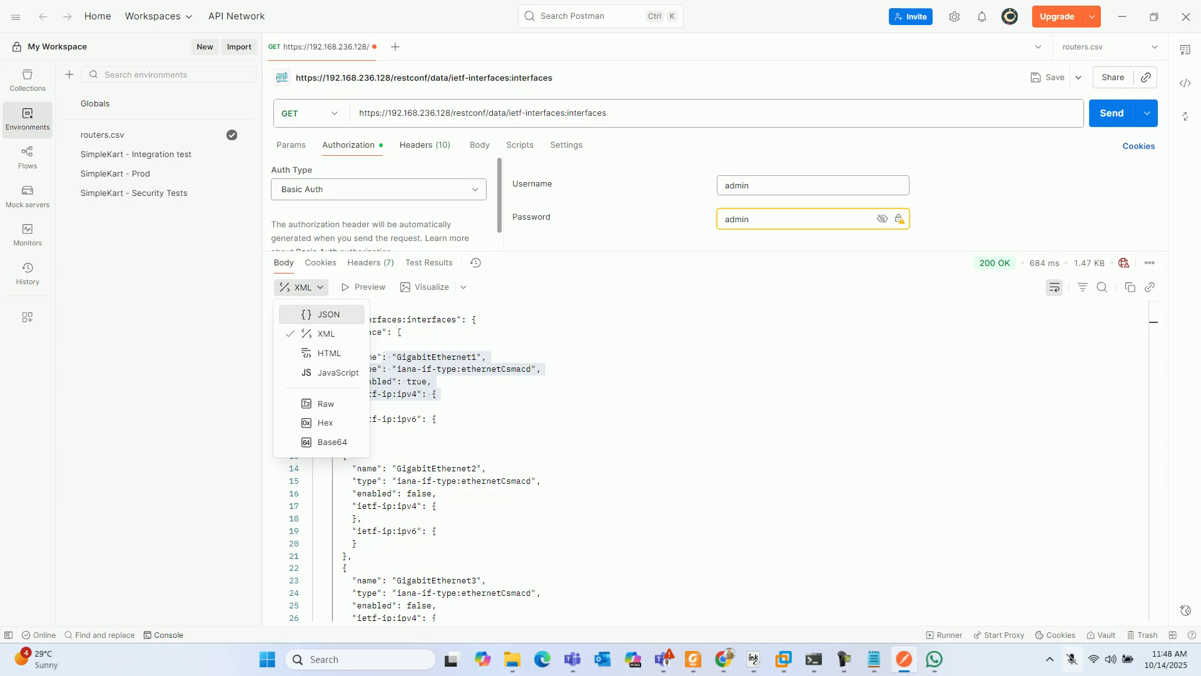
pyautogui.click(325, 314)
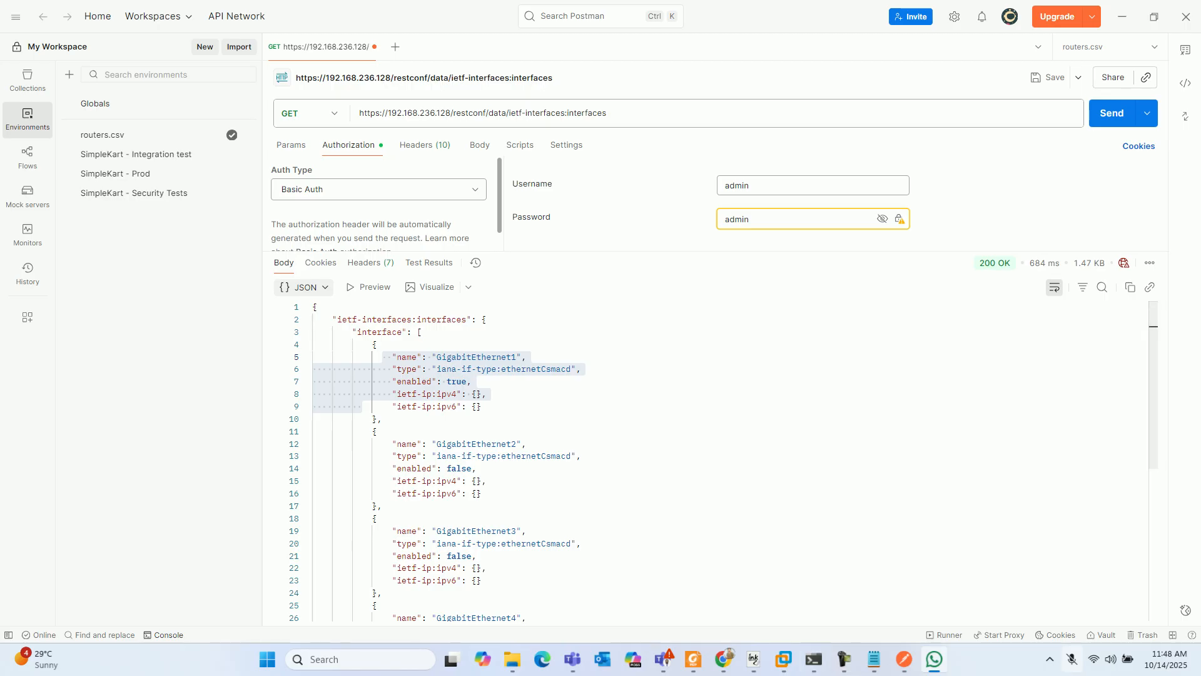
# - Replace ietf-interfaces:interfaces in the URL with Cisco-IOS-XE-native:native and send the GET request
pyautogui.moveTo(609, 113); pyautogui.dragTo(565, 113)
pyautogui.press('BackSpace')
pyautogui.press('BackSpace')
pyautogui.press('BackSpace')
pyautogui.press('BackSpace')
pyautogui.press('BackSpace')
pyautogui.press('BackSpace')
pyautogui.press('BackSpace')
pyautogui.press('BackSpace')
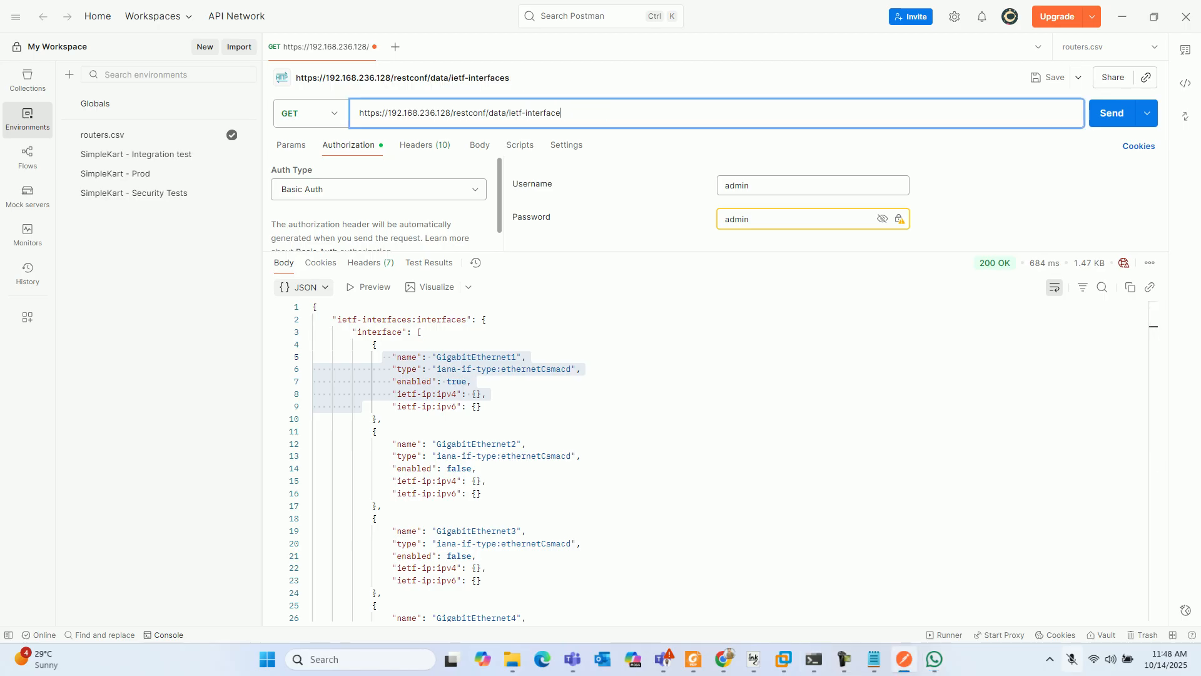
pyautogui.press('BackSpace')
pyautogui.press('BackSpace')
pyautogui.press('BackSpace')
pyautogui.press('BackSpace')
pyautogui.press('BackSpace')
pyautogui.press('BackSpace')
pyautogui.press('BackSpace')
pyautogui.press('BackSpace')
pyautogui.press('BackSpace')
pyautogui.write('/Cisco-IOS-XE-nativ')
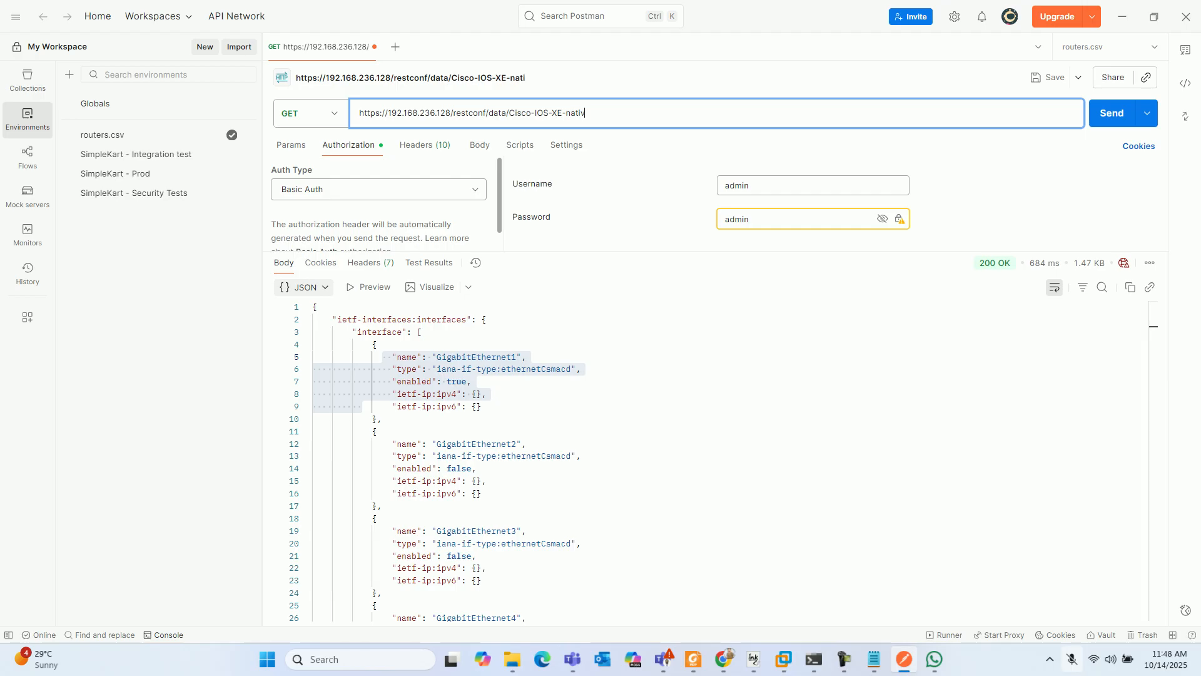
pyautogui.write('e:native')
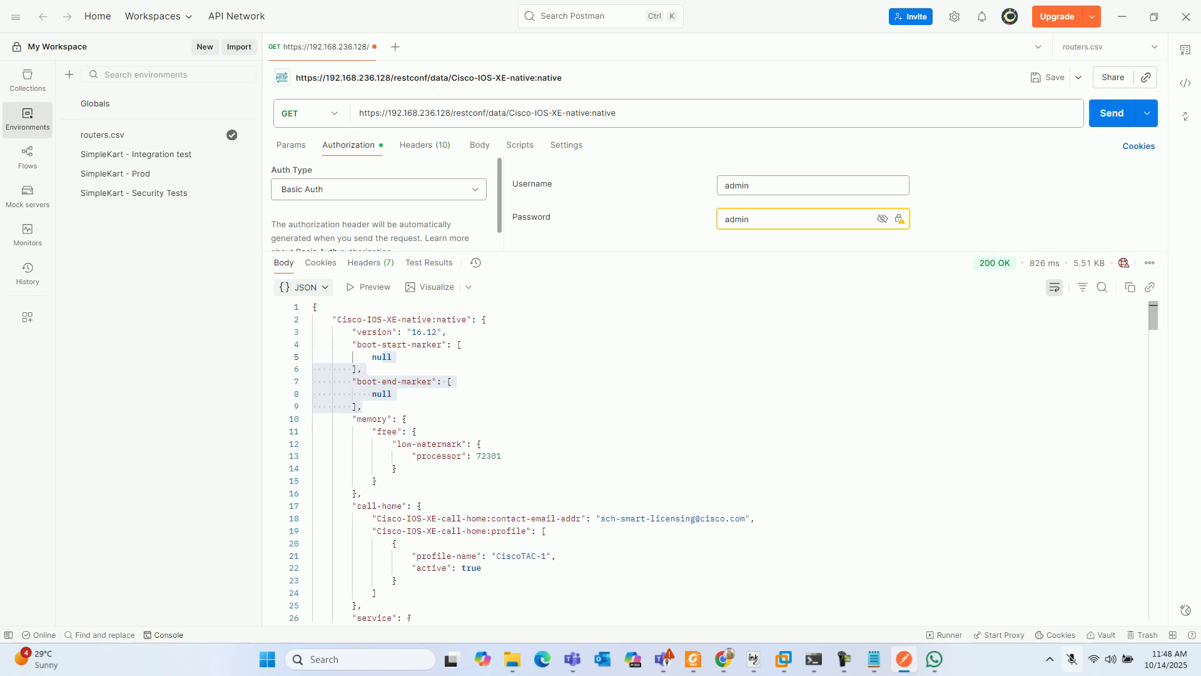
# - Examine the first part of the native configuration response, including the hostname, user account and HTTP server sections
pyautogui.moveTo(337, 320); pyautogui.dragTo(473, 320)
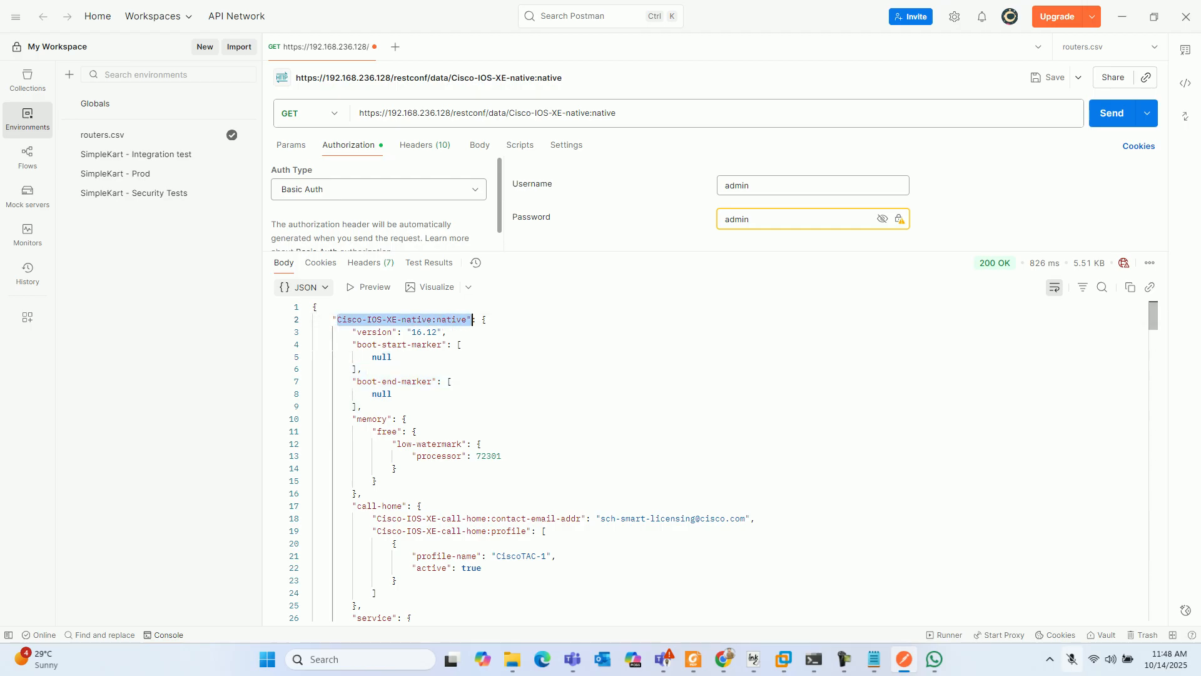
pyautogui.scroll(-5, 472, 319)
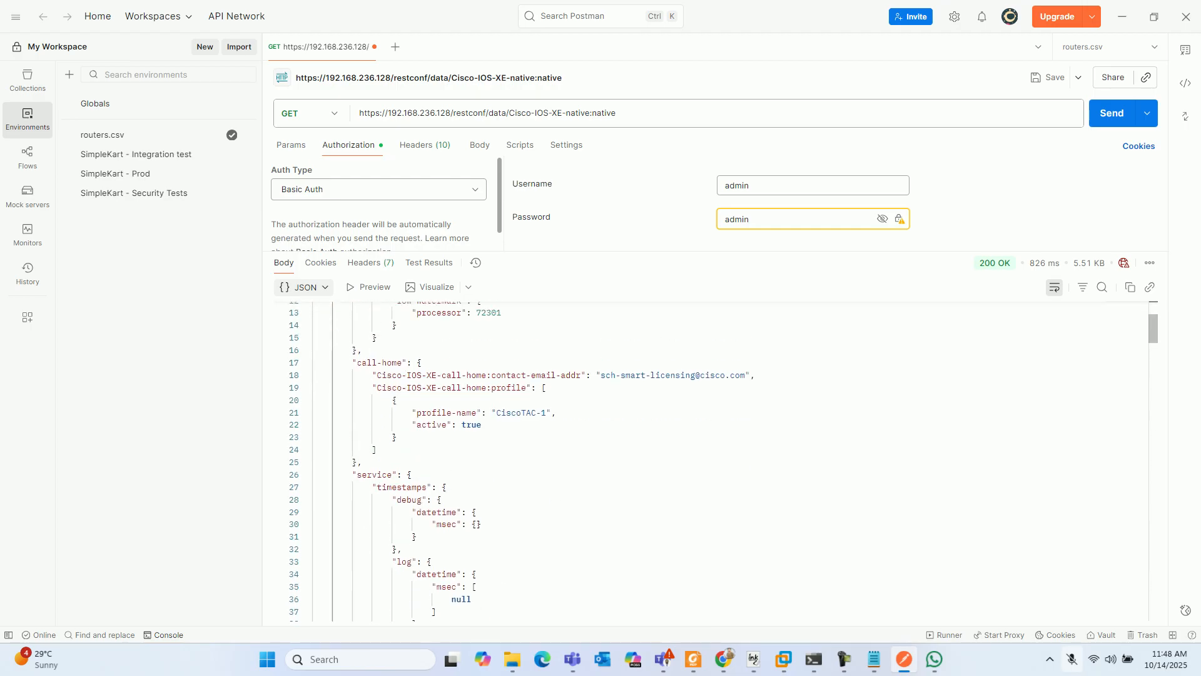
pyautogui.scroll(-6, 473, 319)
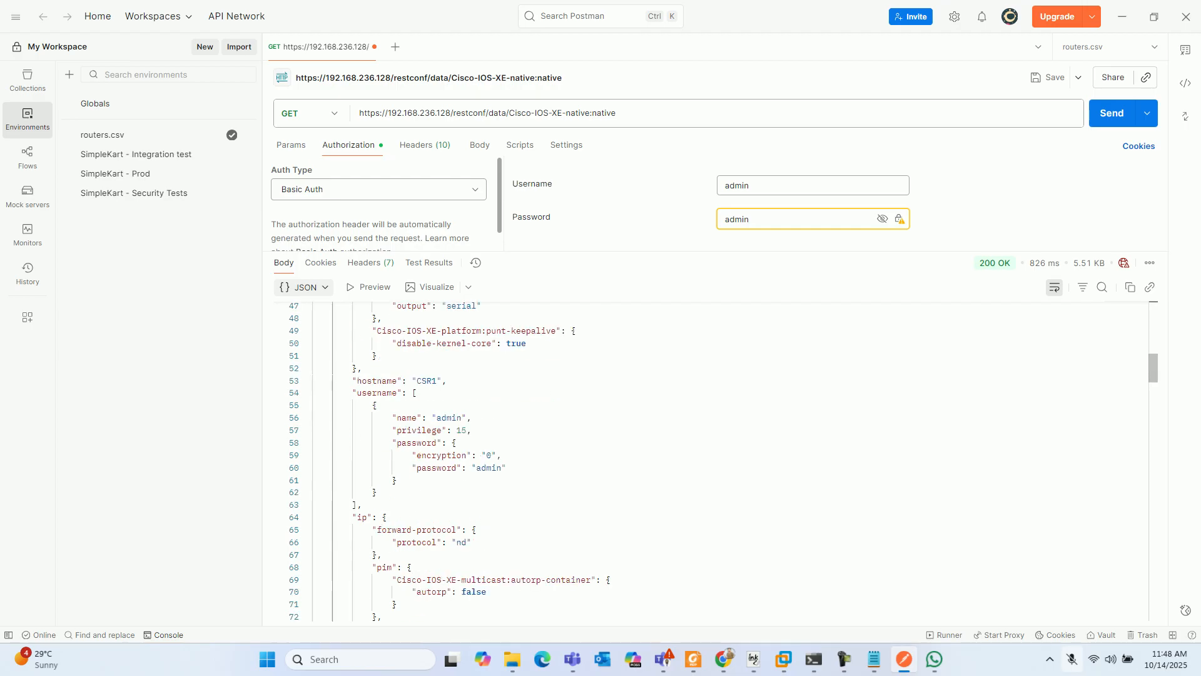
pyautogui.scroll(-6, 472, 320)
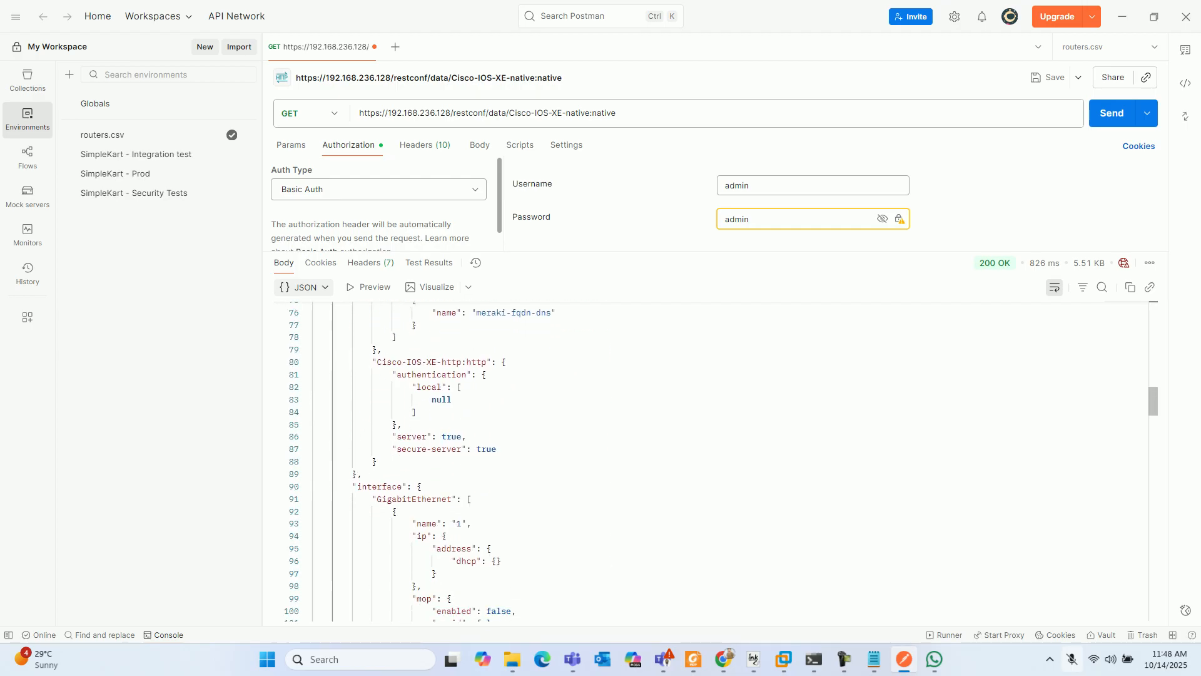
pyautogui.scroll(5, 707, 460)
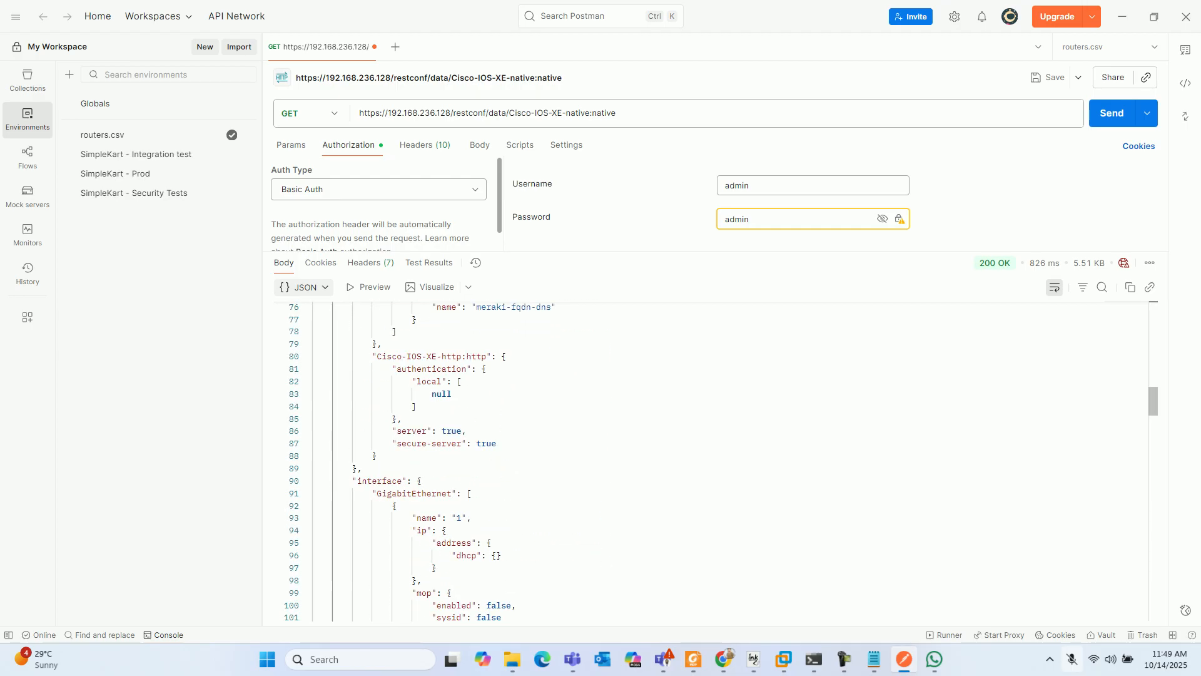
pyautogui.scroll(4, 707, 461)
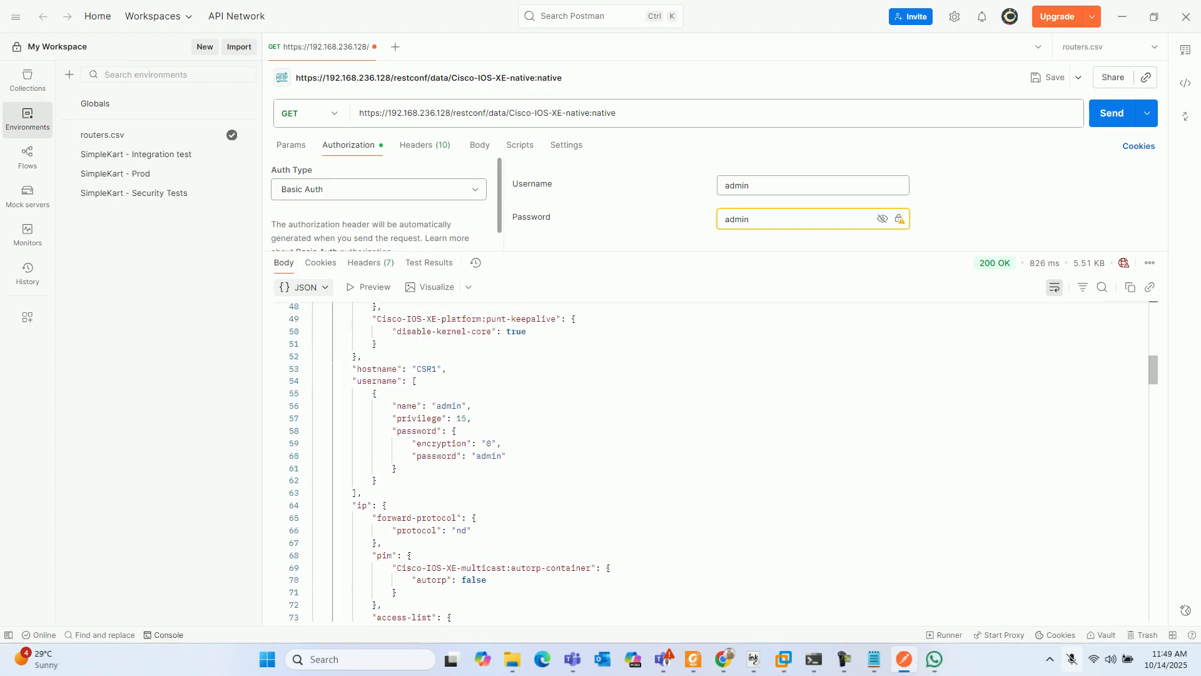
pyautogui.moveTo(363, 432); pyautogui.dragTo(358, 432)
# - Examine the response's loopback and OSPF sections, and return to highlight the hostname and username entries
pyautogui.scroll(-20, 358, 431)
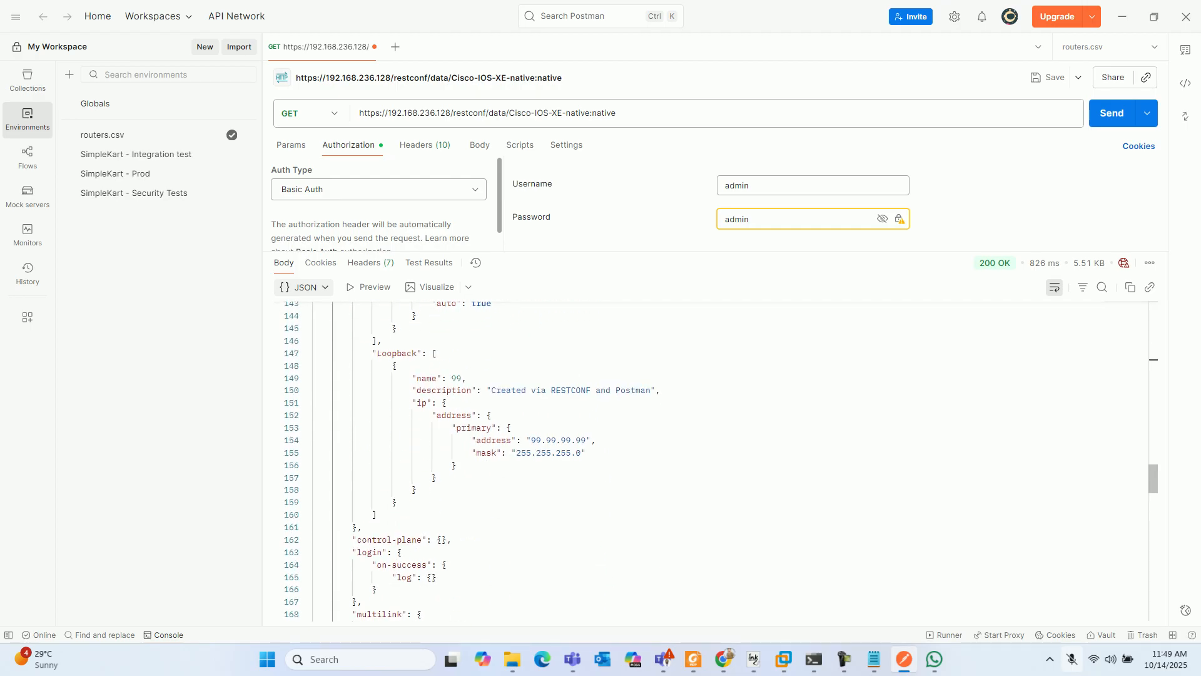
pyautogui.scroll(-8, 358, 432)
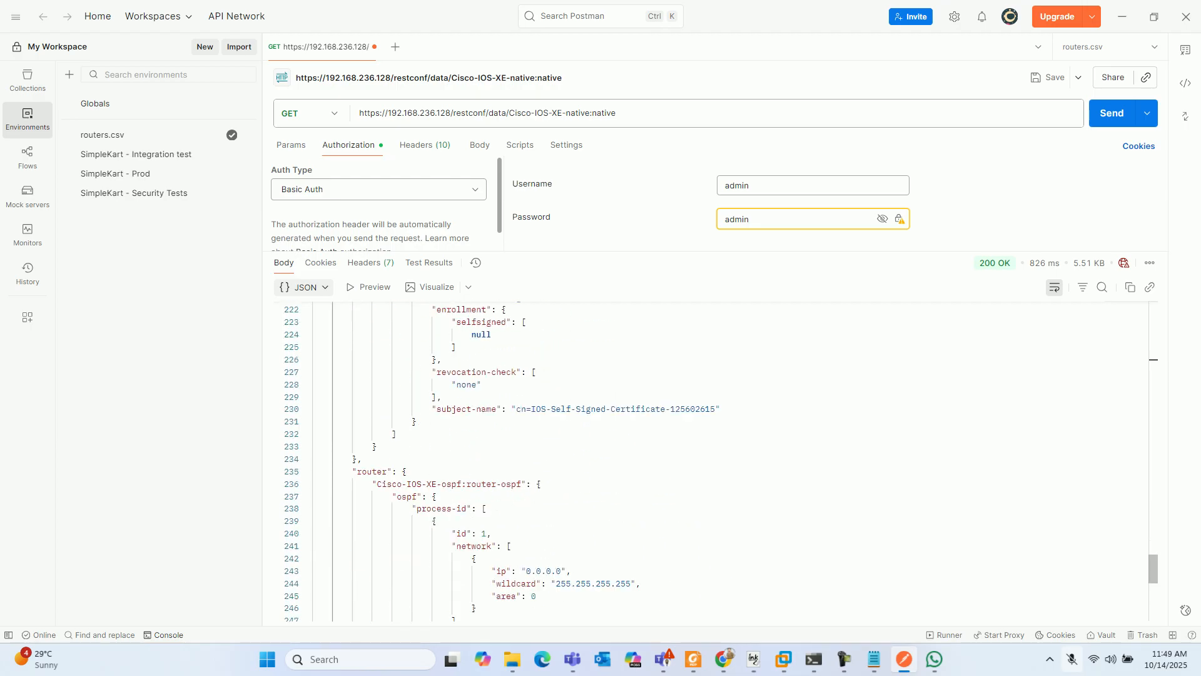
pyautogui.scroll(-2, 358, 432)
pyautogui.scroll(-3, 707, 460)
pyautogui.scroll(15, 707, 460)
pyautogui.scroll(4, 707, 460)
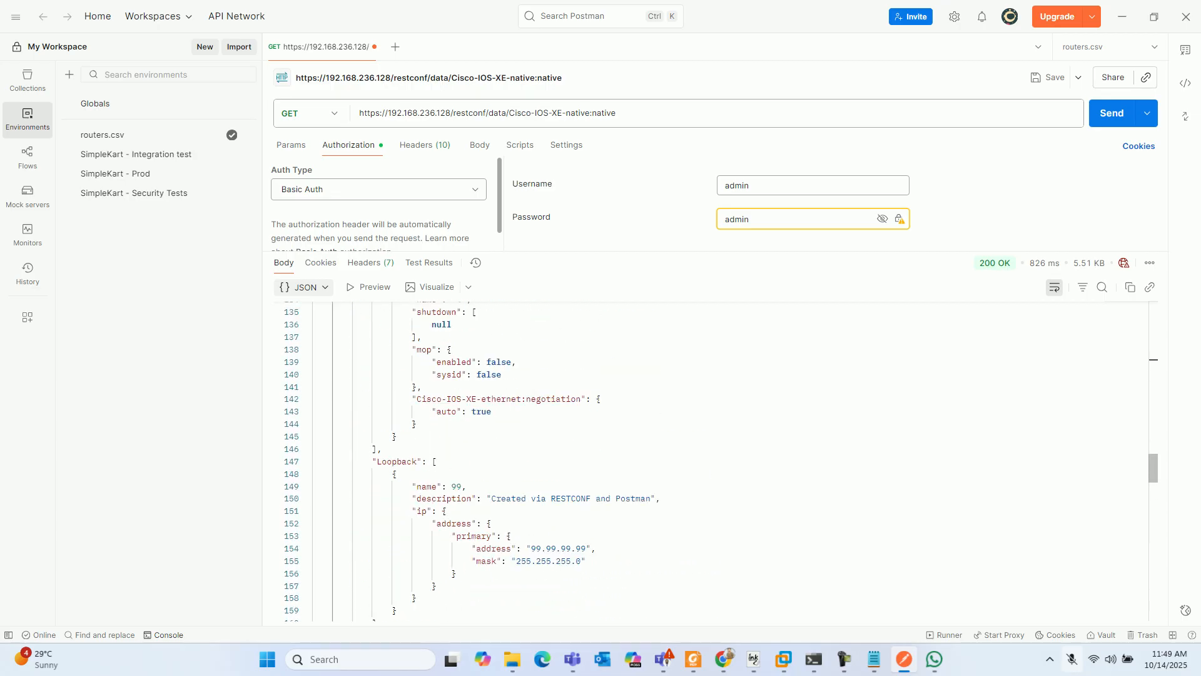
pyautogui.scroll(4, 707, 460)
pyautogui.scroll(8, 707, 459)
pyautogui.scroll(6, 707, 460)
pyautogui.moveTo(446, 447); pyautogui.dragTo(358, 446)
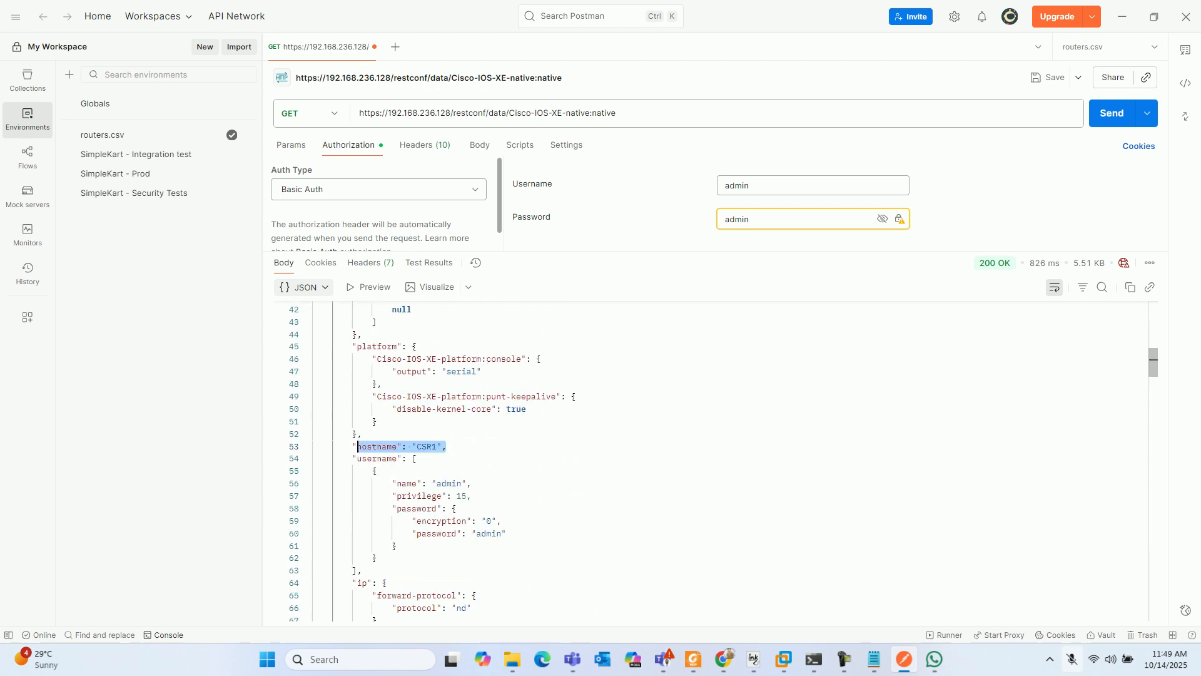
pyautogui.moveTo(506, 533); pyautogui.dragTo(363, 458)
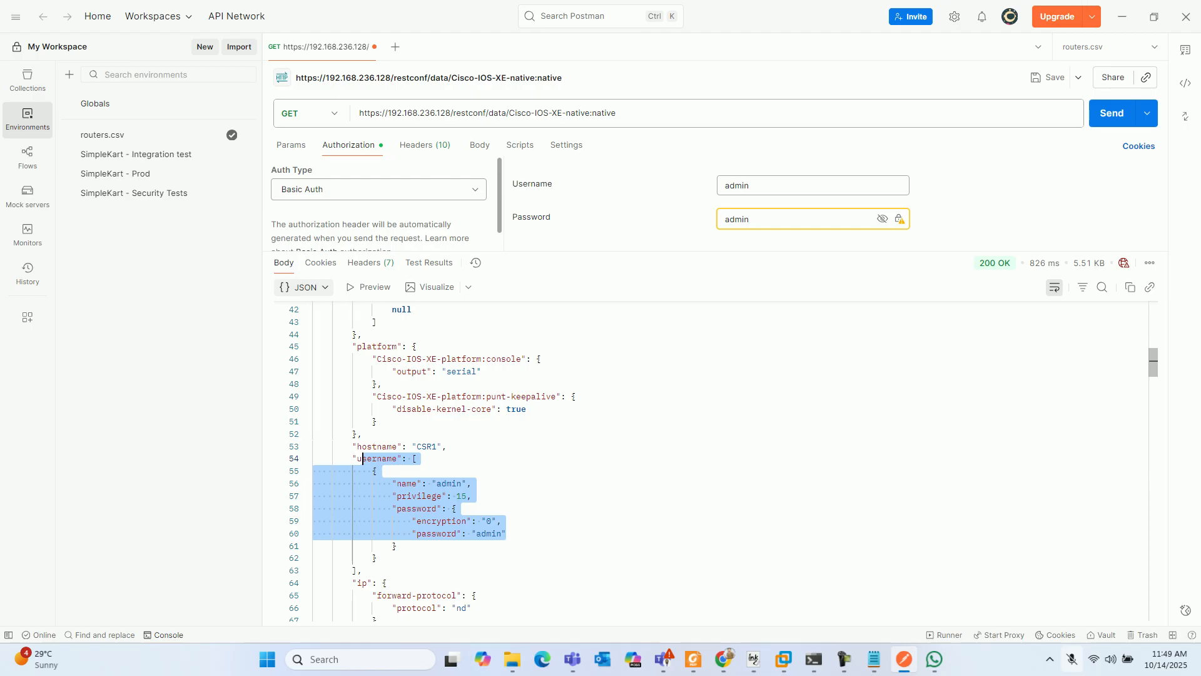
# - Switch to the EVE topology in Chrome and open a Telnet console to the lower CSR router, keeping the Net cloud visible
pyautogui.click(934, 659)
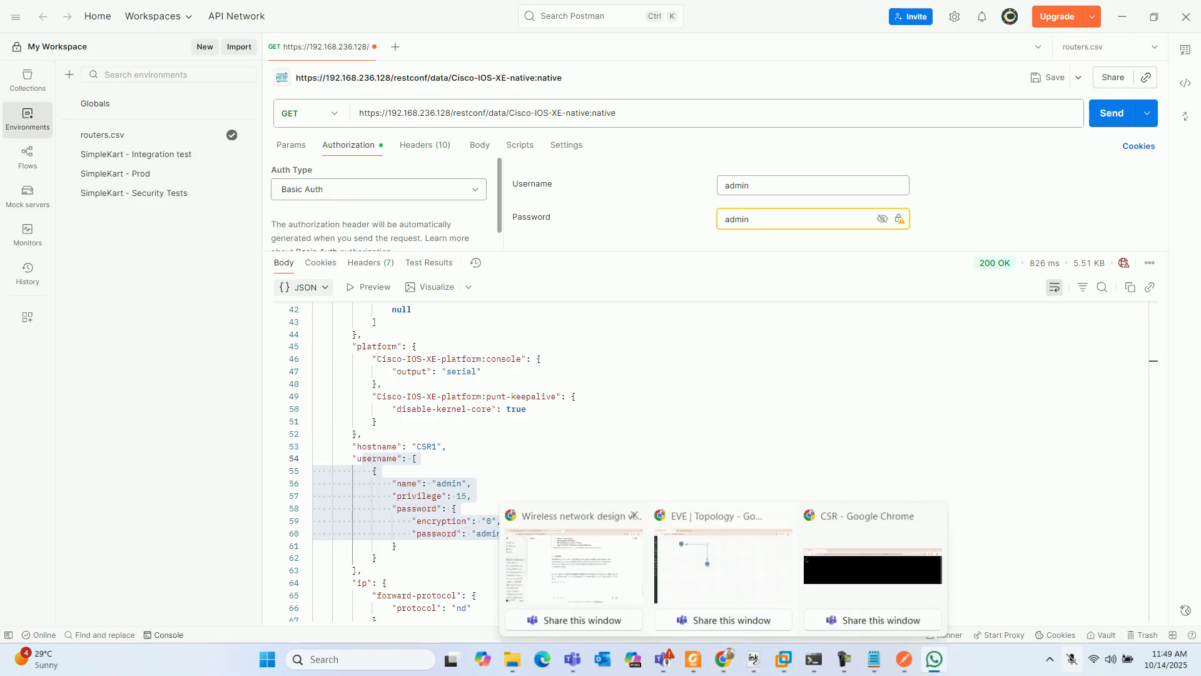
pyautogui.click(724, 567)
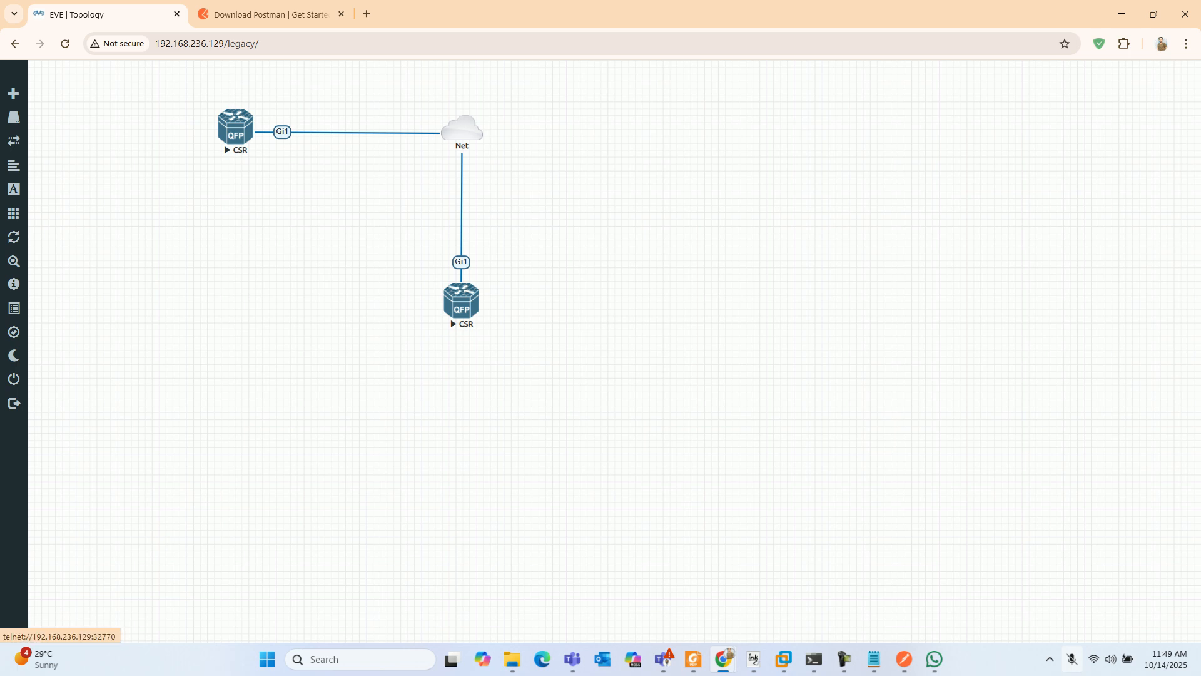
pyautogui.click(461, 301)
pyautogui.click(588, 148)
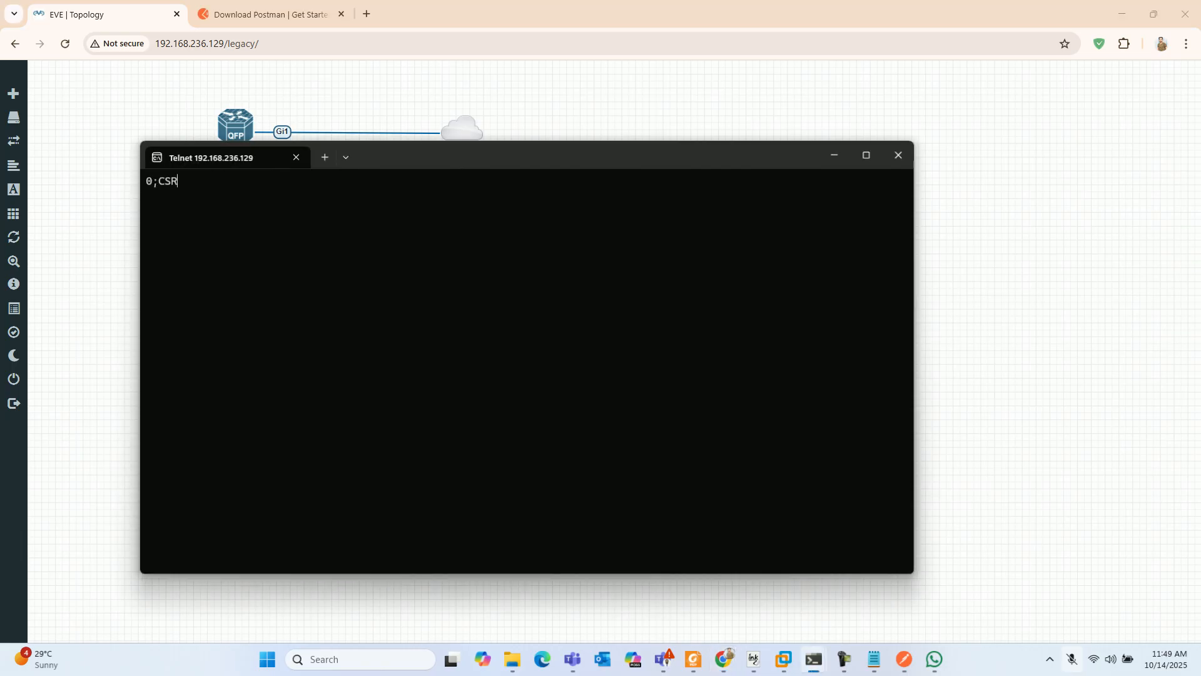
pyautogui.moveTo(587, 142); pyautogui.dragTo(588, 277)
# - Enter privileged mode with enable and global configuration mode with conf t on the csr2 router
pyautogui.press('Return')
pyautogui.press('Return')
pyautogui.press('Return')
pyautogui.press('Return')
pyautogui.press('Return')
pyautogui.press('Return')
pyautogui.write('enable')
pyautogui.press('Return')
pyautogui.press('Return')
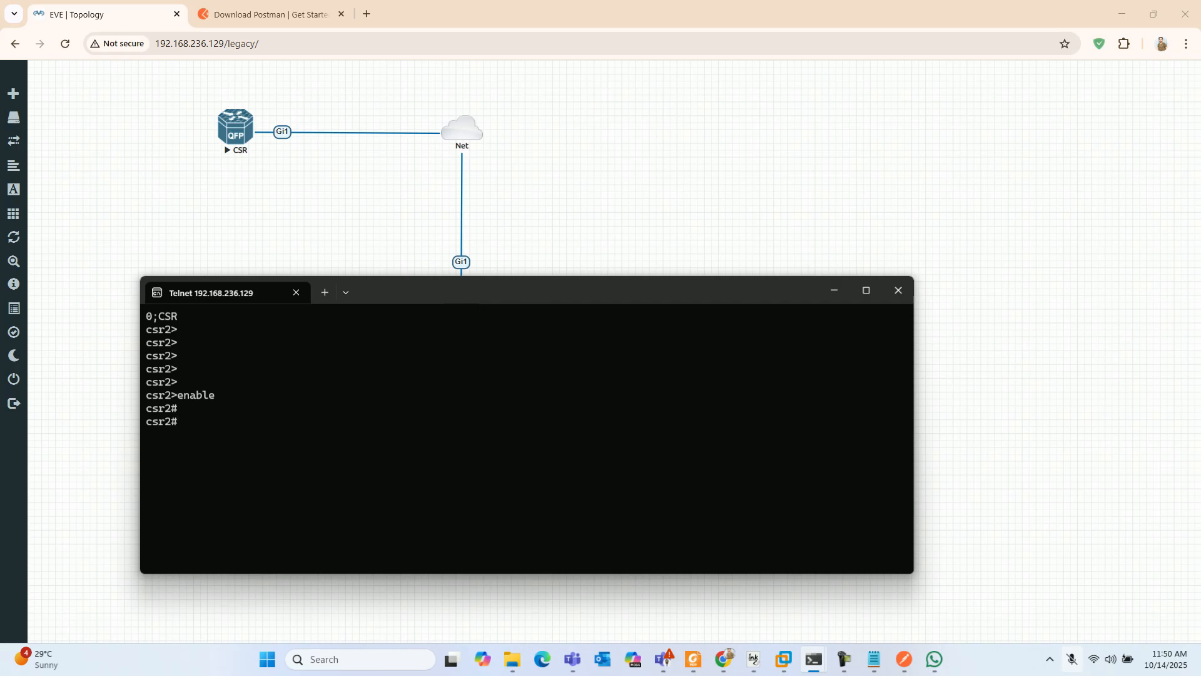
pyautogui.write('conf t')
pyautogui.press('Return')
pyautogui.press('Return')
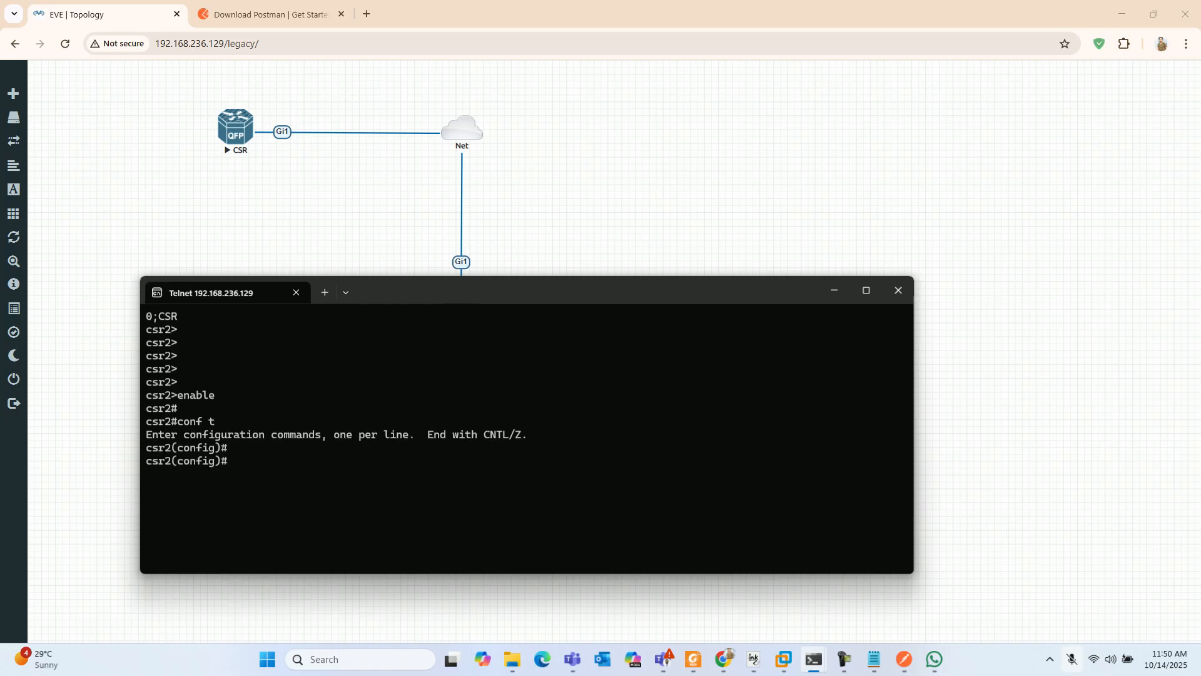
# - Move the console clear of the lower router and enable ip http server and ip http secure-server on csr2
pyautogui.moveTo(527, 277); pyautogui.dragTo(527, 329)
pyautogui.press('Return')
pyautogui.press('Return')
pyautogui.write('ip')
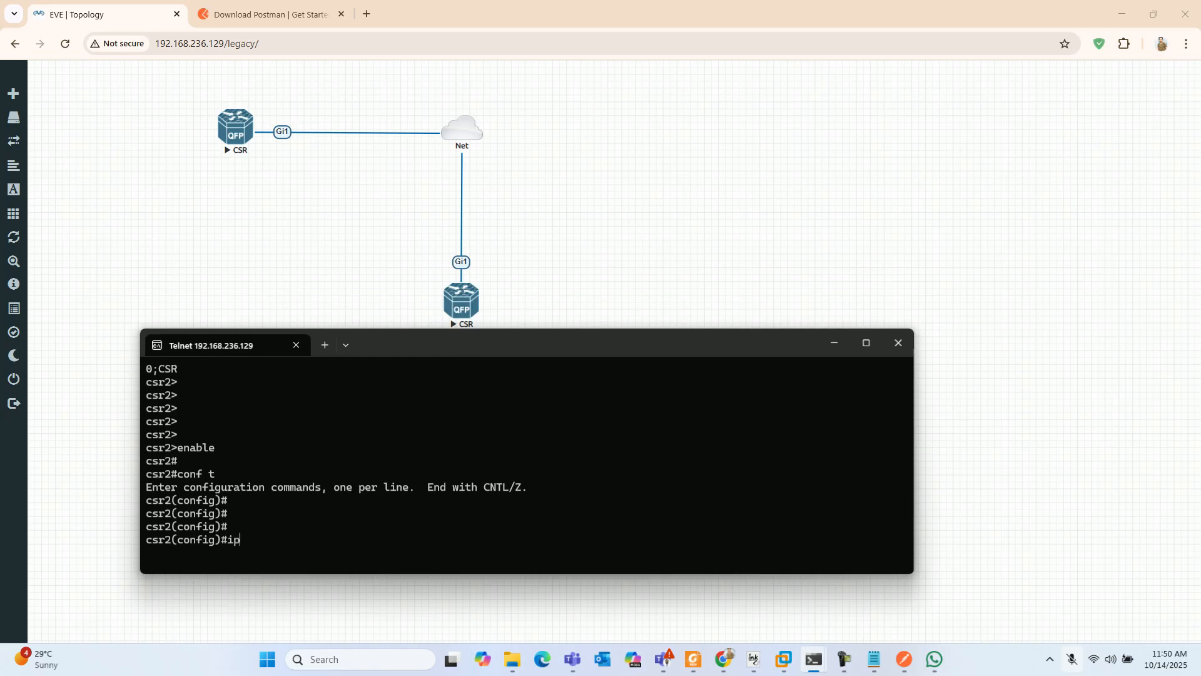
pyautogui.write(' http server')
pyautogui.press('Return')
pyautogui.write('ip http')
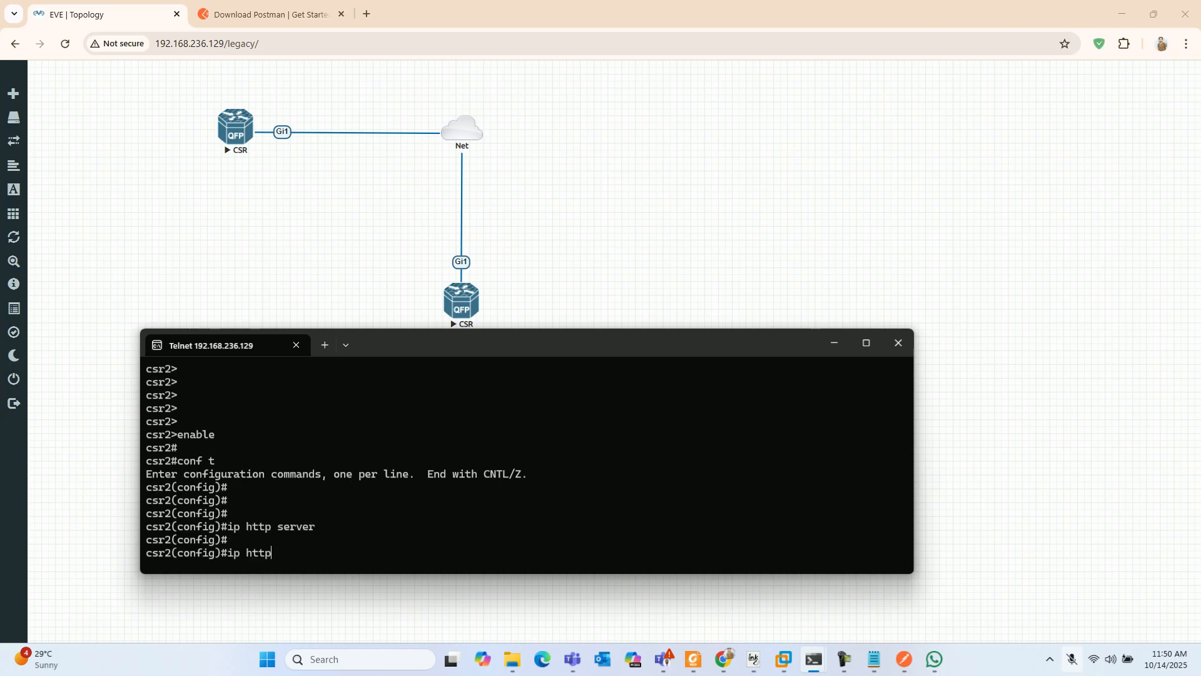
pyautogui.write(' secure-server')
pyautogui.press('Return')
pyautogui.press('Return')
# - Set the HTTP server's authentication method to local with ip http authentication local
pyautogui.write('ip http')
pyautogui.press('Tab')
pyautogui.write('authe')
pyautogui.press('Tab')
pyautogui.write('local')
pyautogui.press('Tab')
pyautogui.press('Return')
pyautogui.press('Return')
# - Create the local user admin with privilege 15 and enter the account password
pyautogui.write('userna')
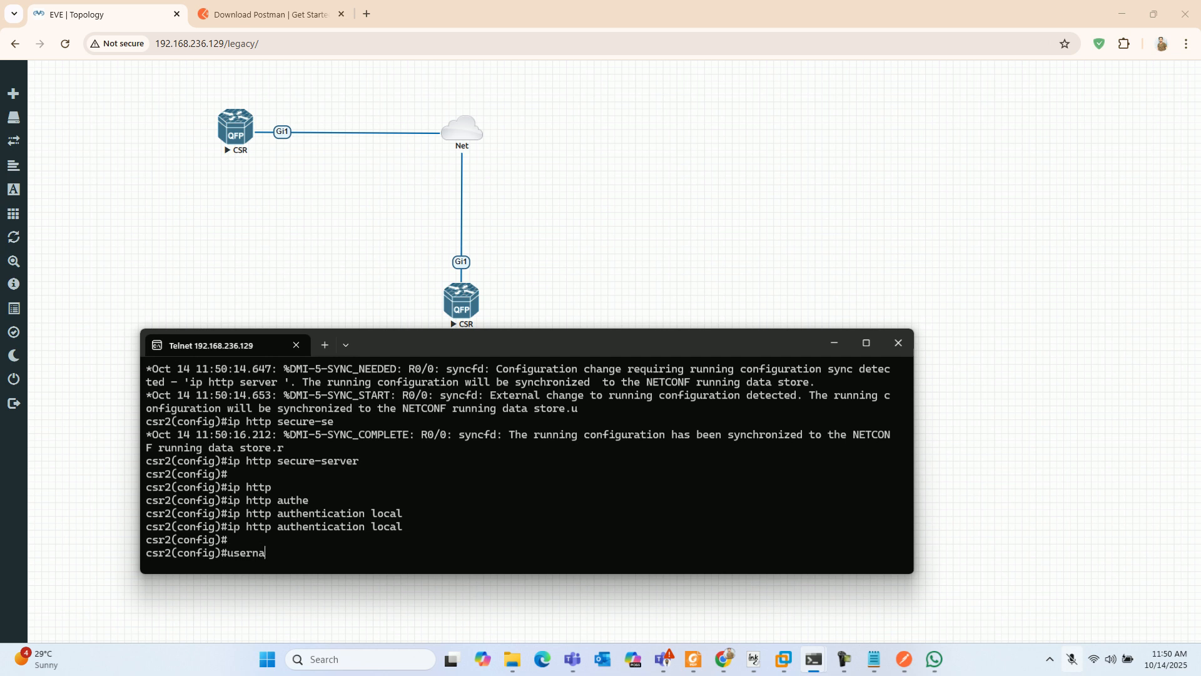
pyautogui.write('e')
pyautogui.press('Tab')
pyautogui.press('BackSpace')
pyautogui.write('m')
pyautogui.press('Tab')
pyautogui.write('admin pri')
pyautogui.press('Tab')
pyautogui.write('15 pas')
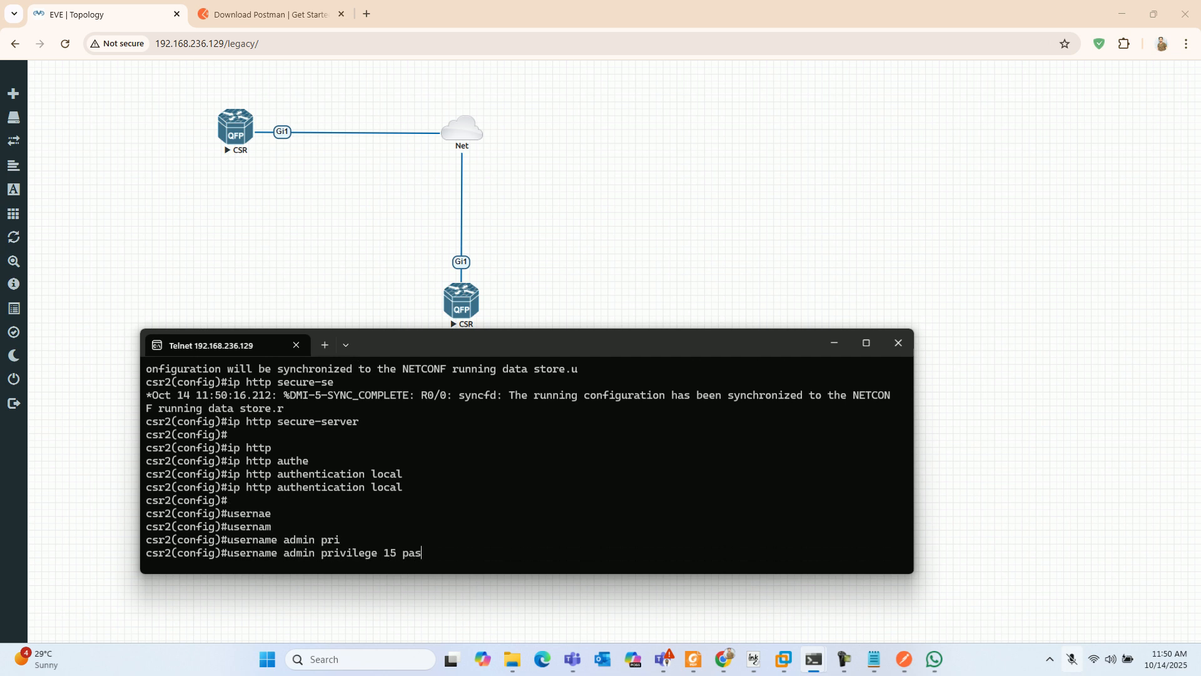
pyautogui.press('Tab')
pyautogui.write('admin')
pyautogui.press('Return')
pyautogui.press('Return')
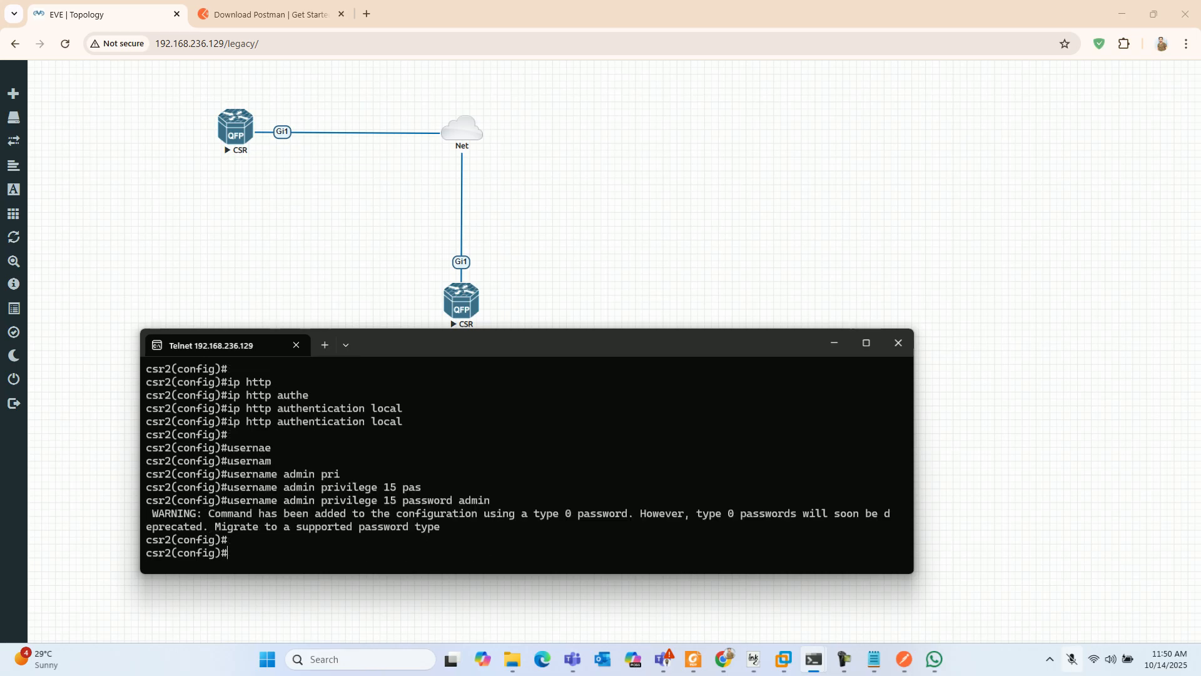
pyautogui.press('Return')
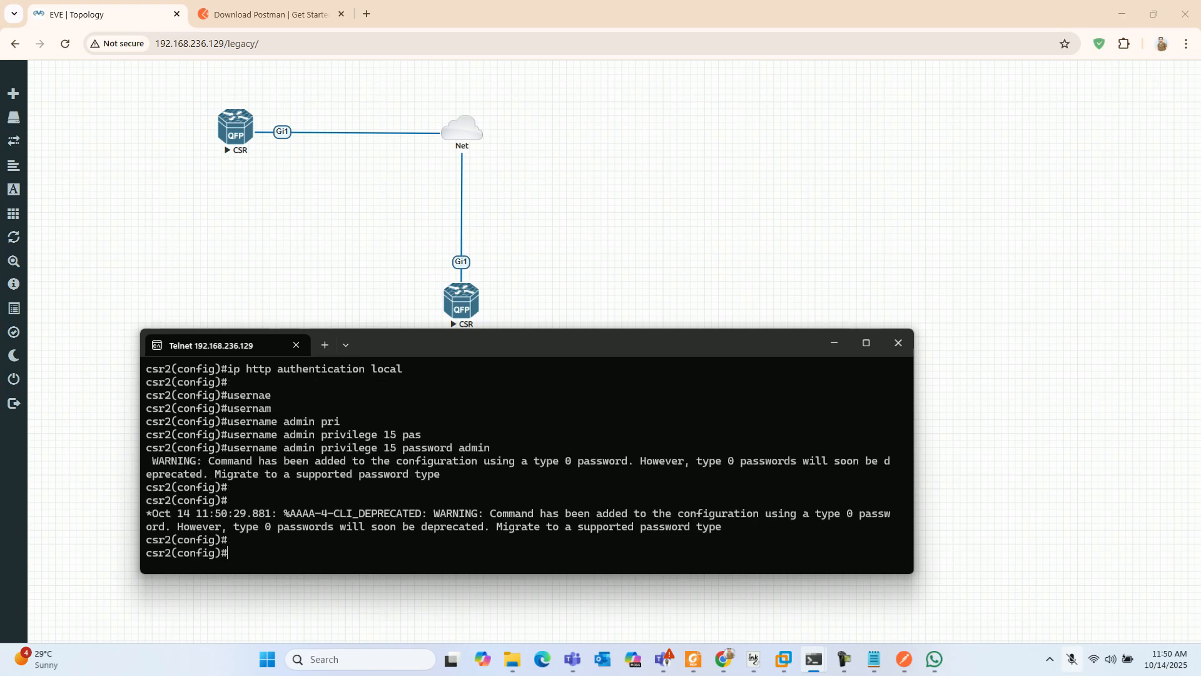
# - Enable the RESTCONF service on csr2 with the restconf command
pyautogui.press('Return')
pyautogui.press('Return')
pyautogui.write('restconf')
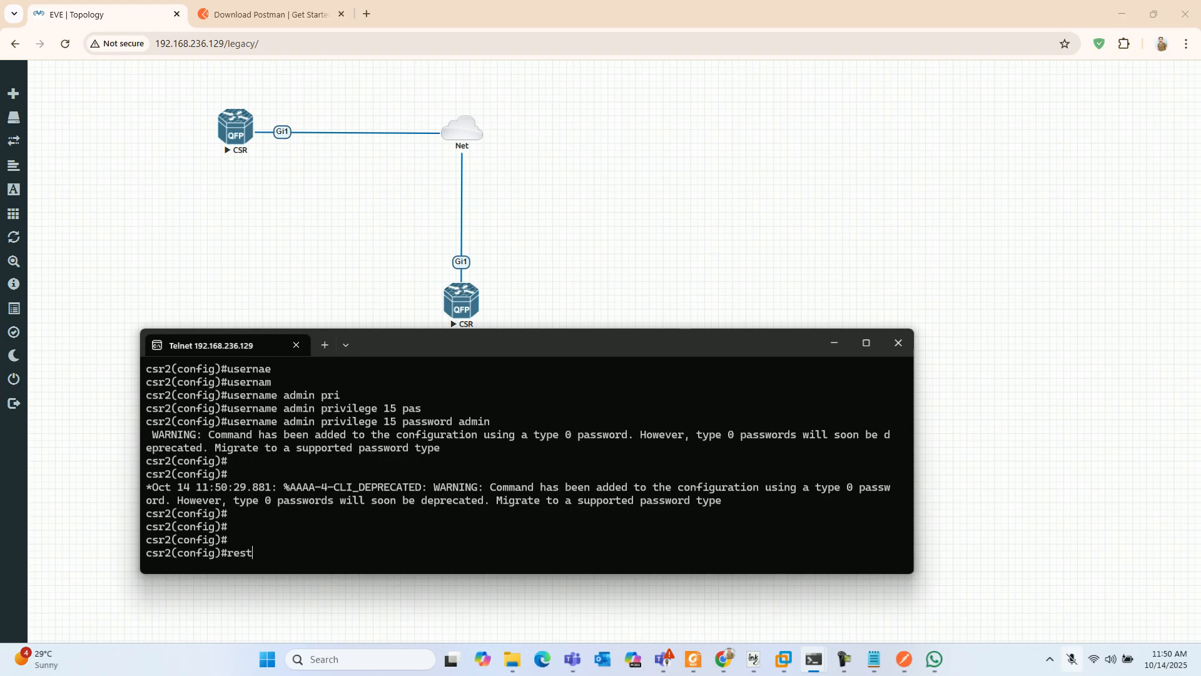
pyautogui.press('Return')
pyautogui.press('Return')
# - Enter the configuration of interface gigabitEthernet 1 and have it obtain its IP address by DHCP
pyautogui.write('inter')
pyautogui.press('Tab')
pyautogui.write('gi')
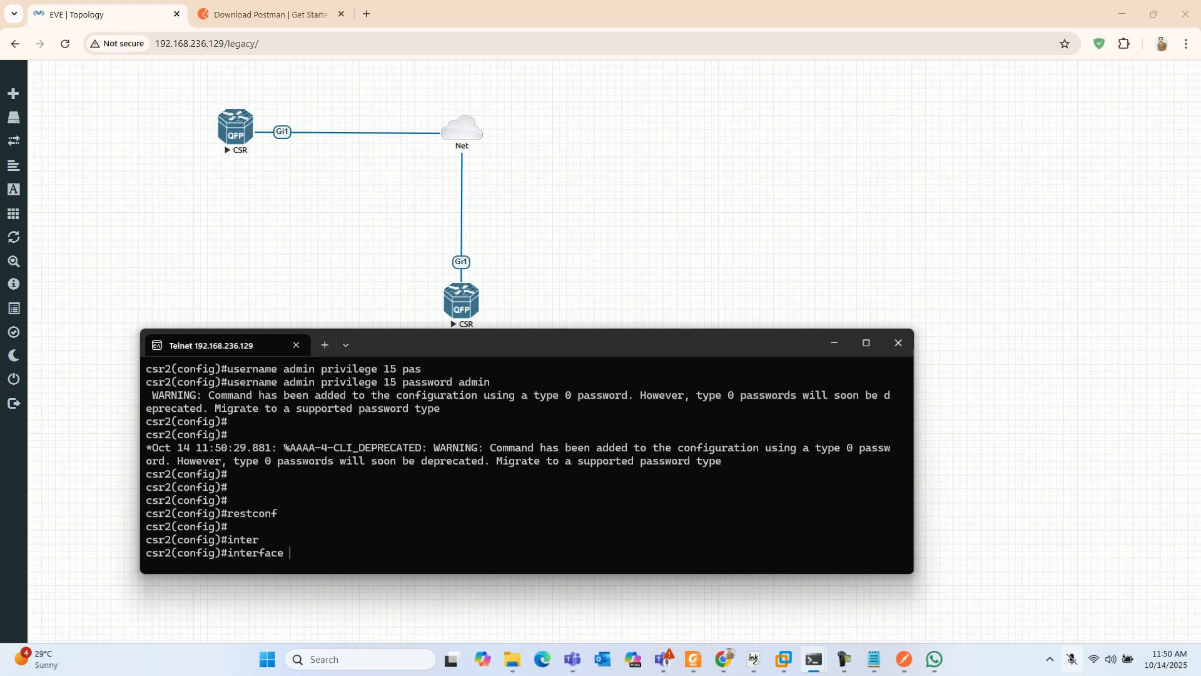
pyautogui.press('Tab')
pyautogui.write('1')
pyautogui.press('Return')
pyautogui.press('Return')
pyautogui.write('ip add')
pyautogui.press('Tab')
pyautogui.write('dh')
pyautogui.press('Tab')
pyautogui.press('Return')
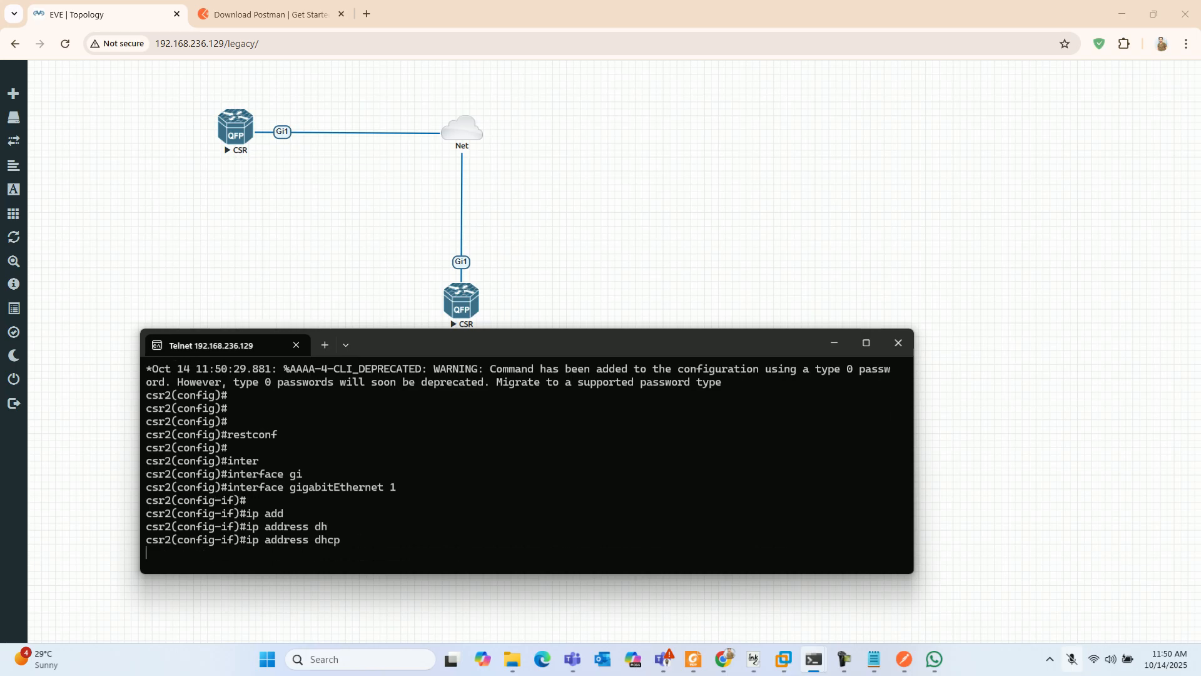
# - Bring gigabitEthernet 1 up with no shutdown and exit to global configuration mode
pyautogui.write('no sh')
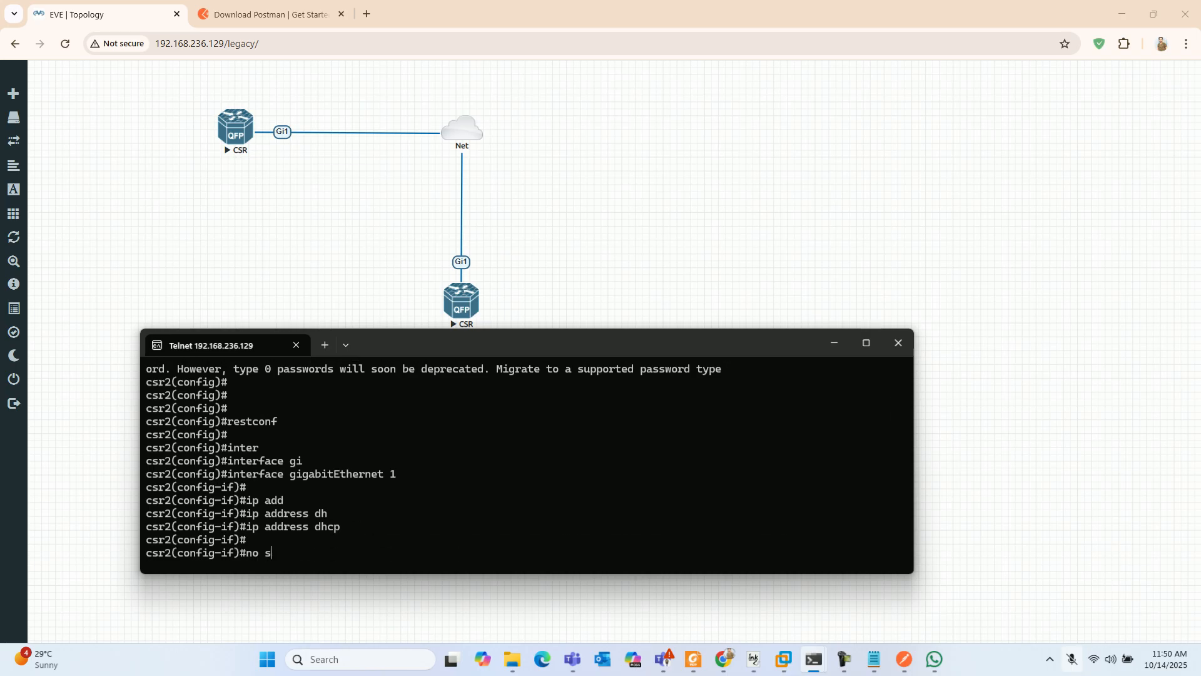
pyautogui.press('Tab')
pyautogui.press('Return')
pyautogui.write('exit')
pyautogui.press('Return')
pyautogui.press('Return')
pyautogui.press('Return')
pyautogui.press('Return')
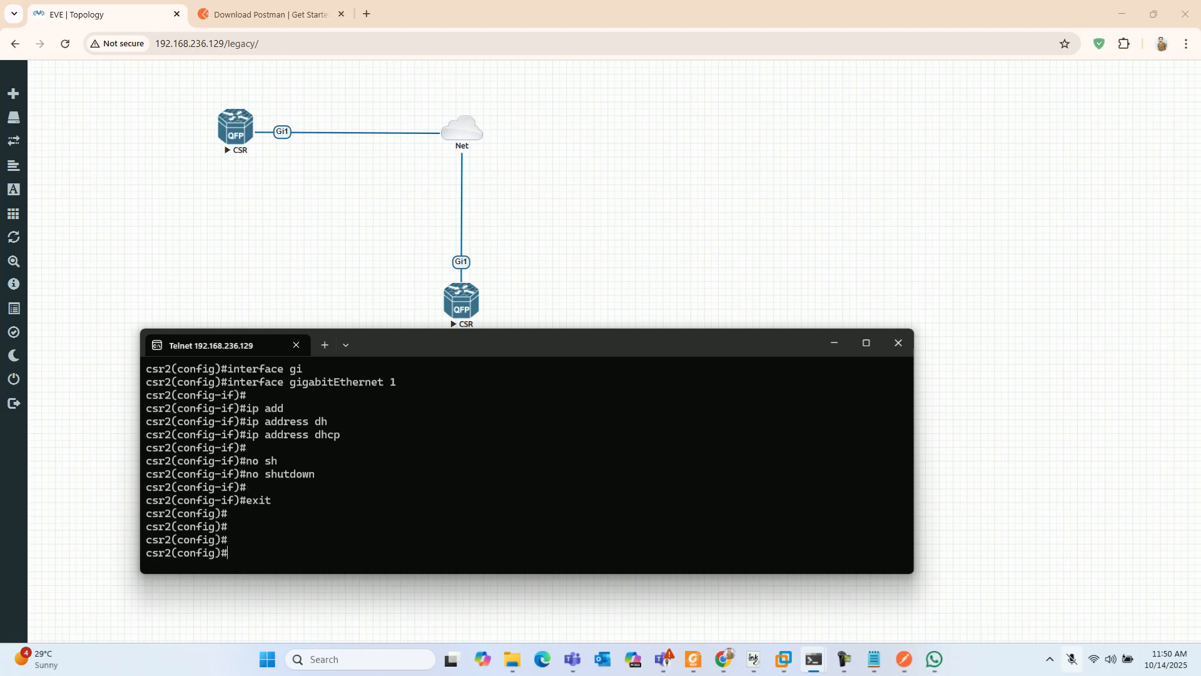
# - Run do show ip interface brief on csr2 and highlight the IP address of GigabitEthernet1
pyautogui.write('do show ip inter')
pyautogui.press('Tab')
pyautogui.write('br')
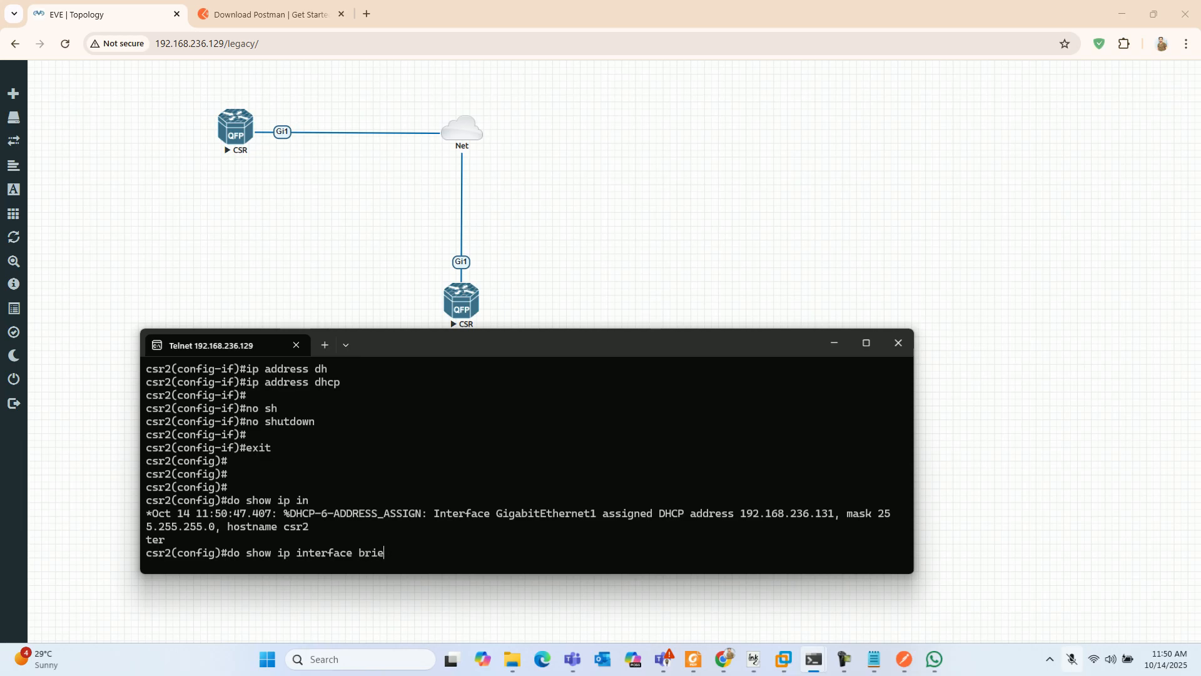
pyautogui.write('ief')
pyautogui.press('Return')
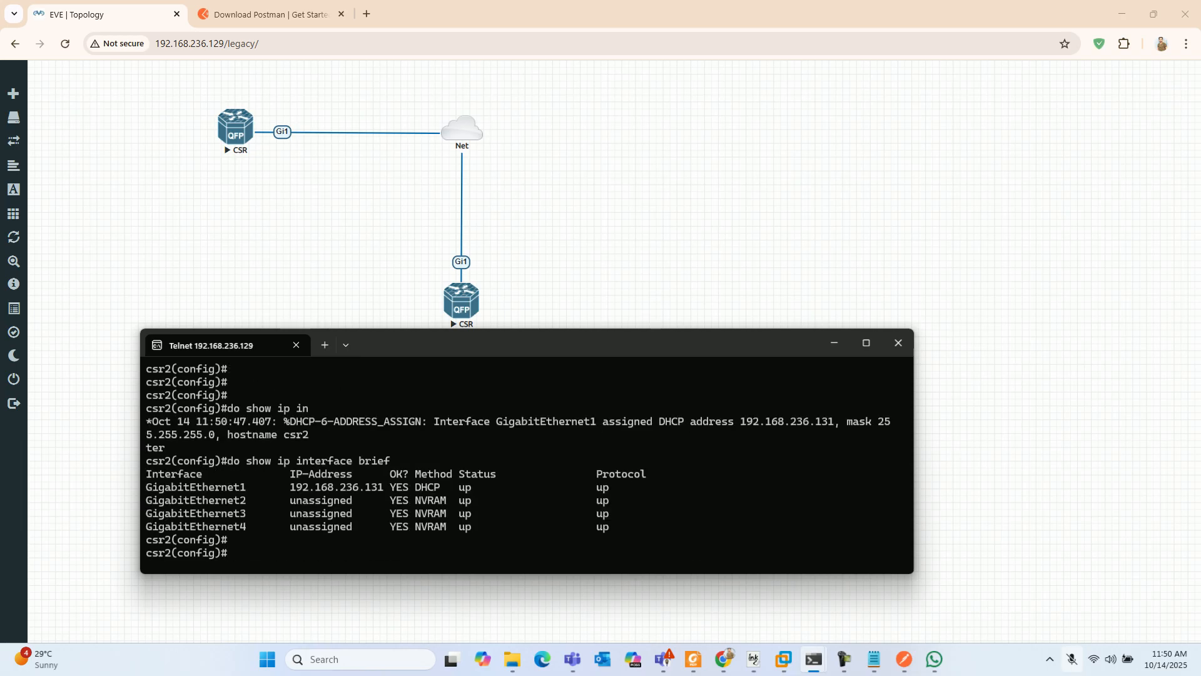
pyautogui.moveTo(284, 487); pyautogui.dragTo(377, 487)
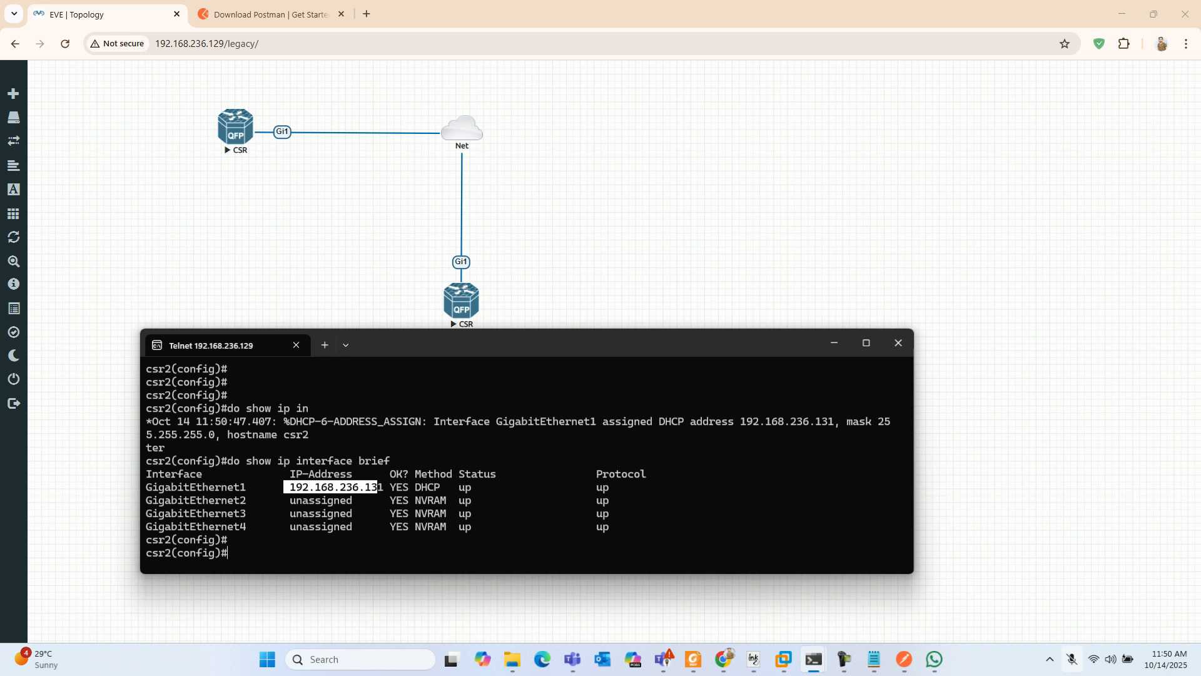
# - Switch to Postman, change the native configuration request's host address to 192.168.236.131, and send the GET request
pyautogui.click(904, 658)
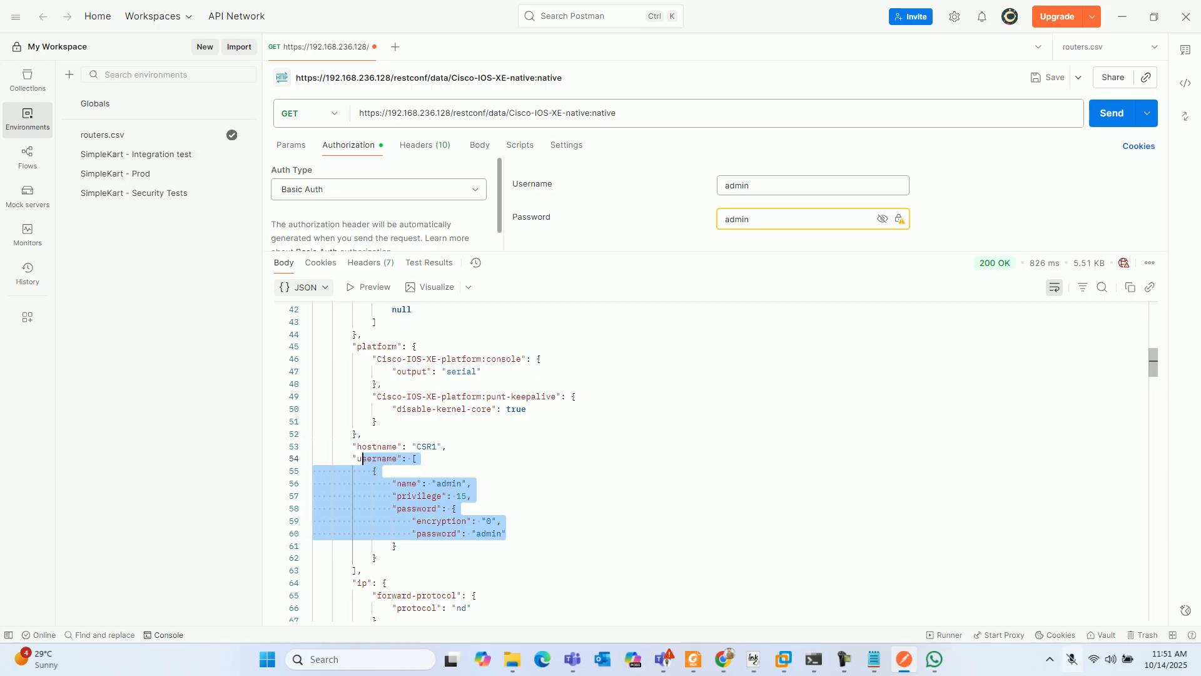
pyautogui.scroll(8, 363, 458)
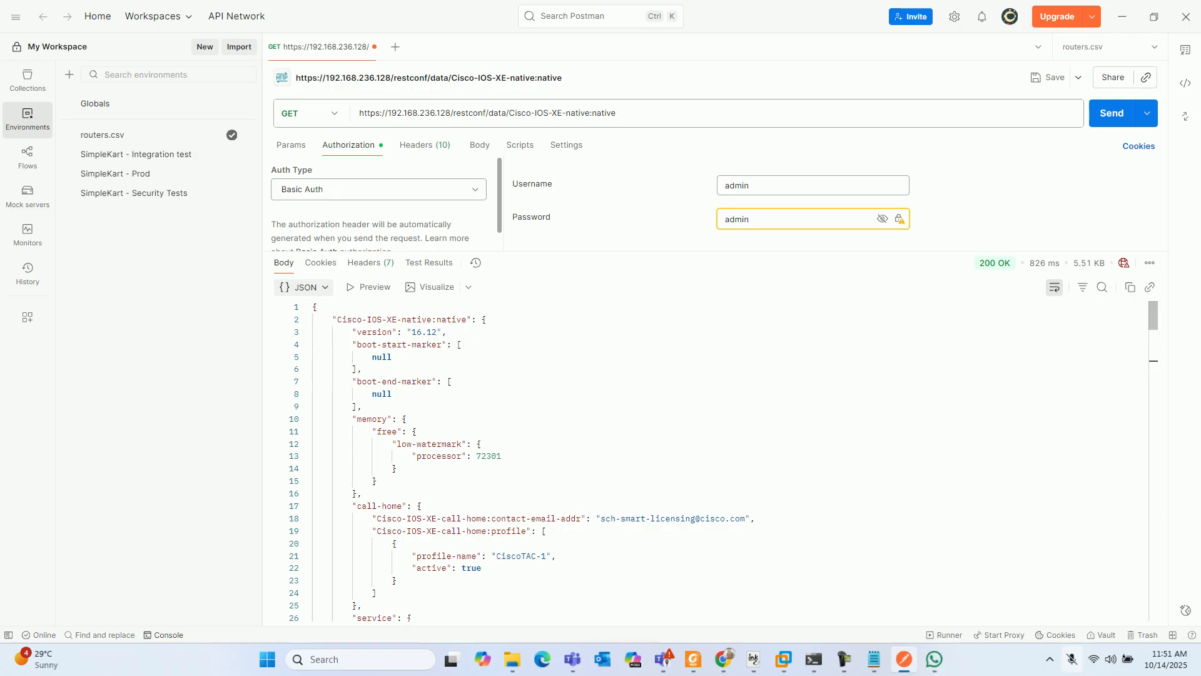
pyautogui.click(451, 113)
pyautogui.press('BackSpace')
pyautogui.press('BackSpace')
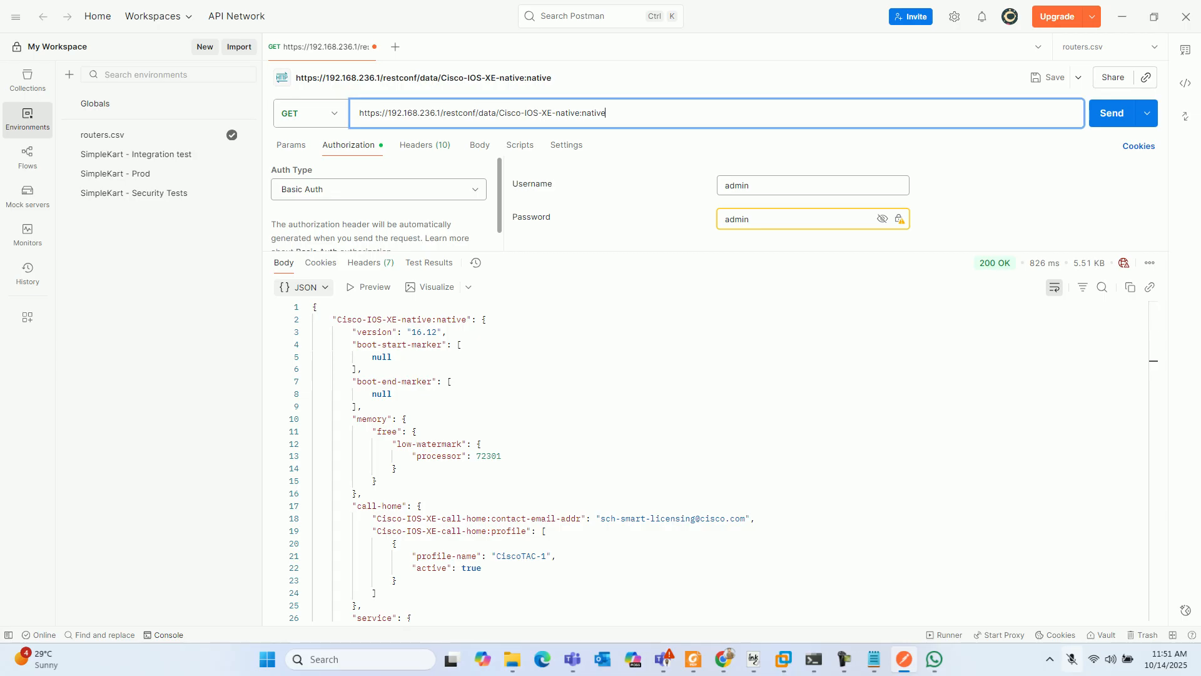
pyautogui.press('Num_Lock')
pyautogui.write('1')
pyautogui.press('BackSpace')
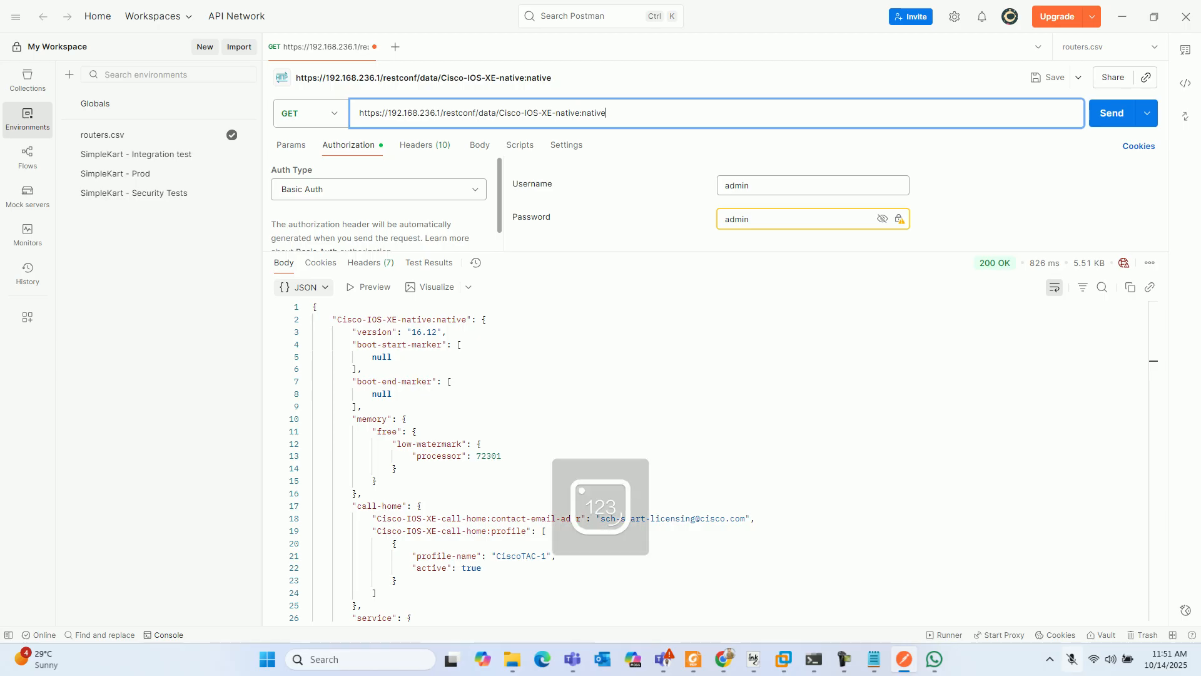
pyautogui.write('31')
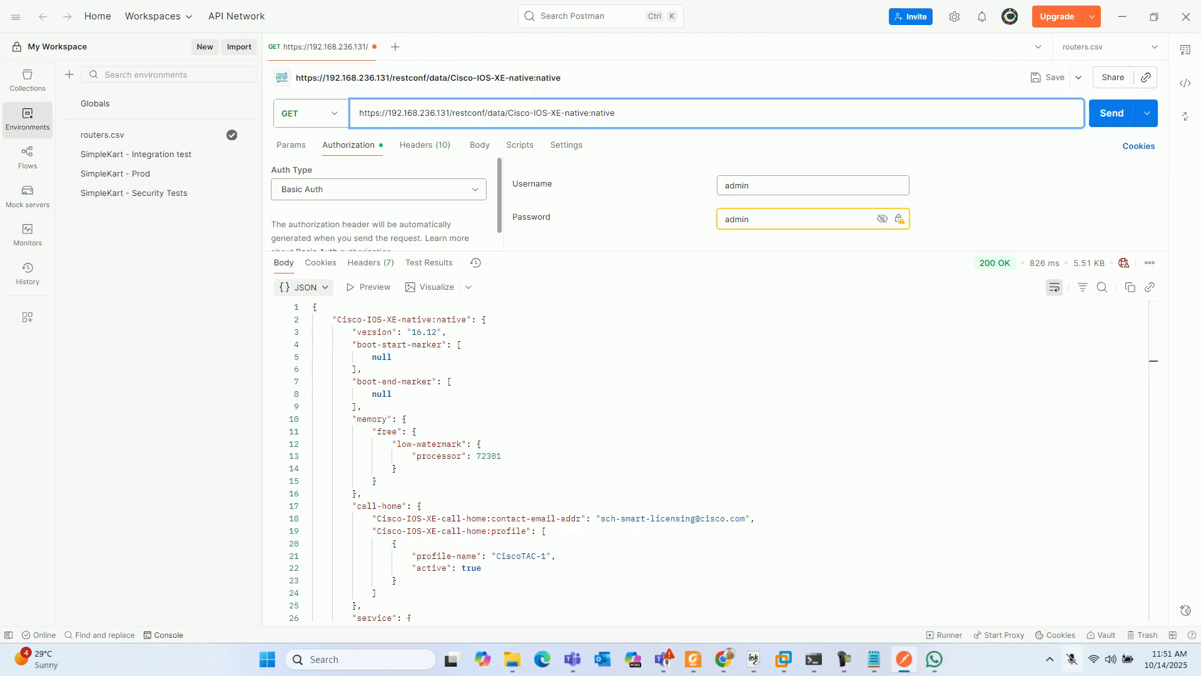
pyautogui.hotkey('ctrl', 'Return')
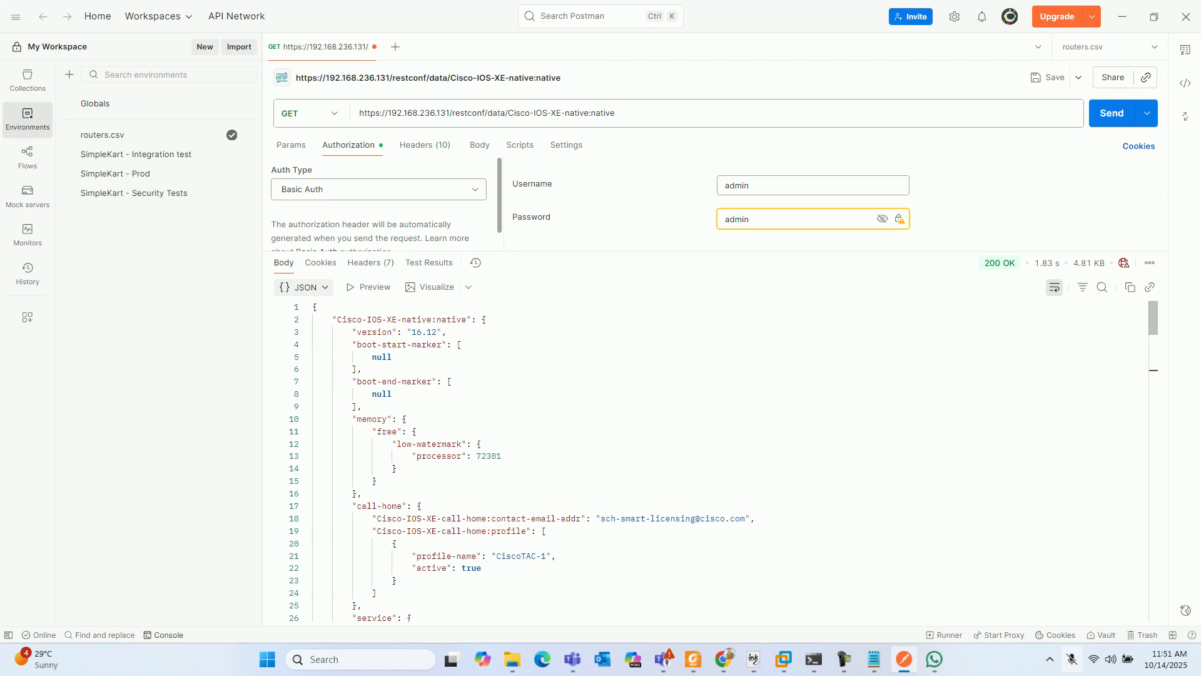
pyautogui.moveTo(1000, 263)
pyautogui.click(845, 659)
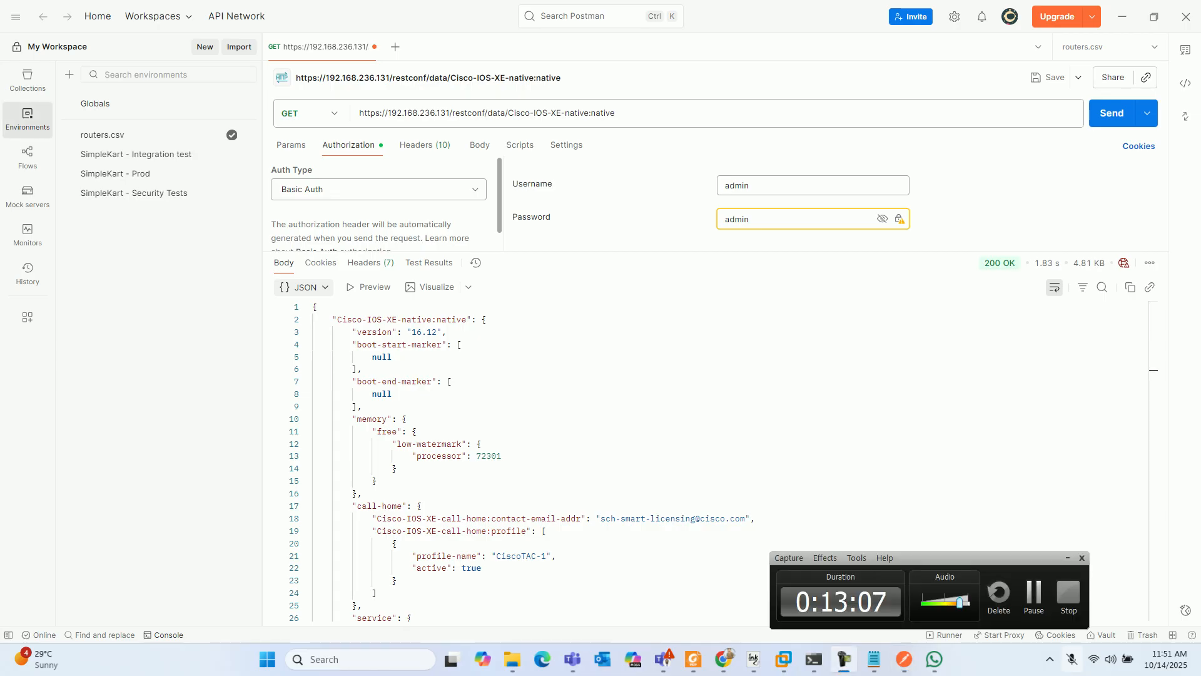
pyautogui.click(1034, 597)
pyautogui.scroll(-10, 713, 462)
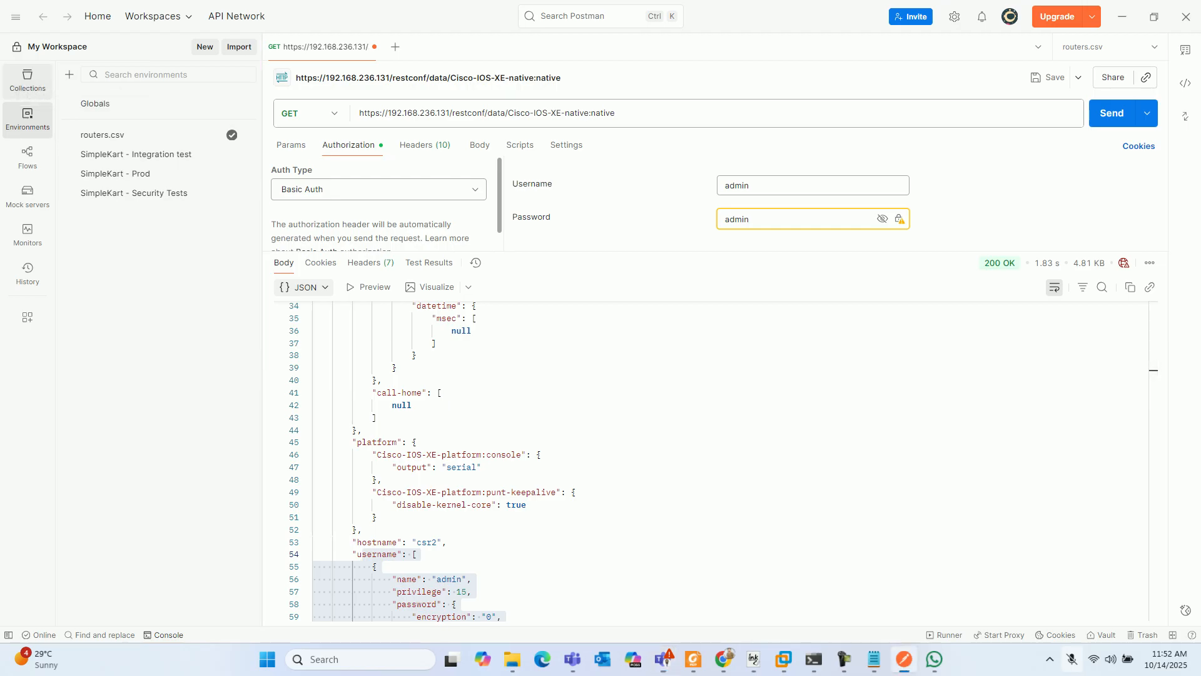
# - Create a new environment named routers
pyautogui.click(27, 80)
pyautogui.click(28, 119)
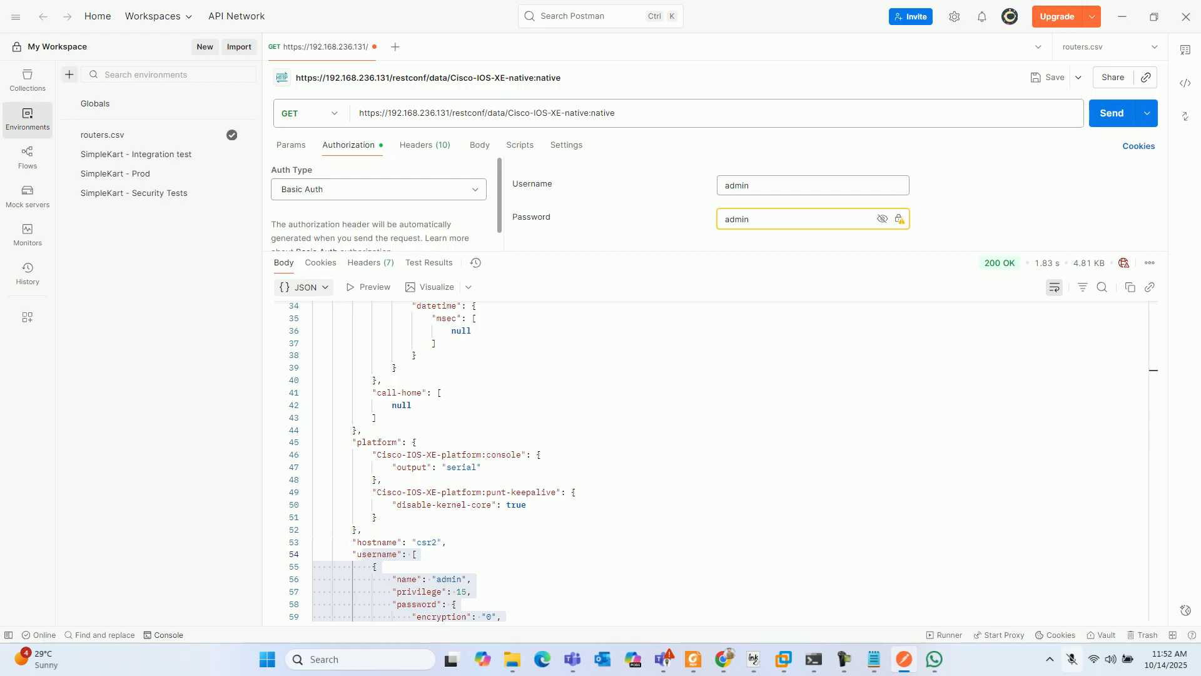
pyautogui.click(69, 74)
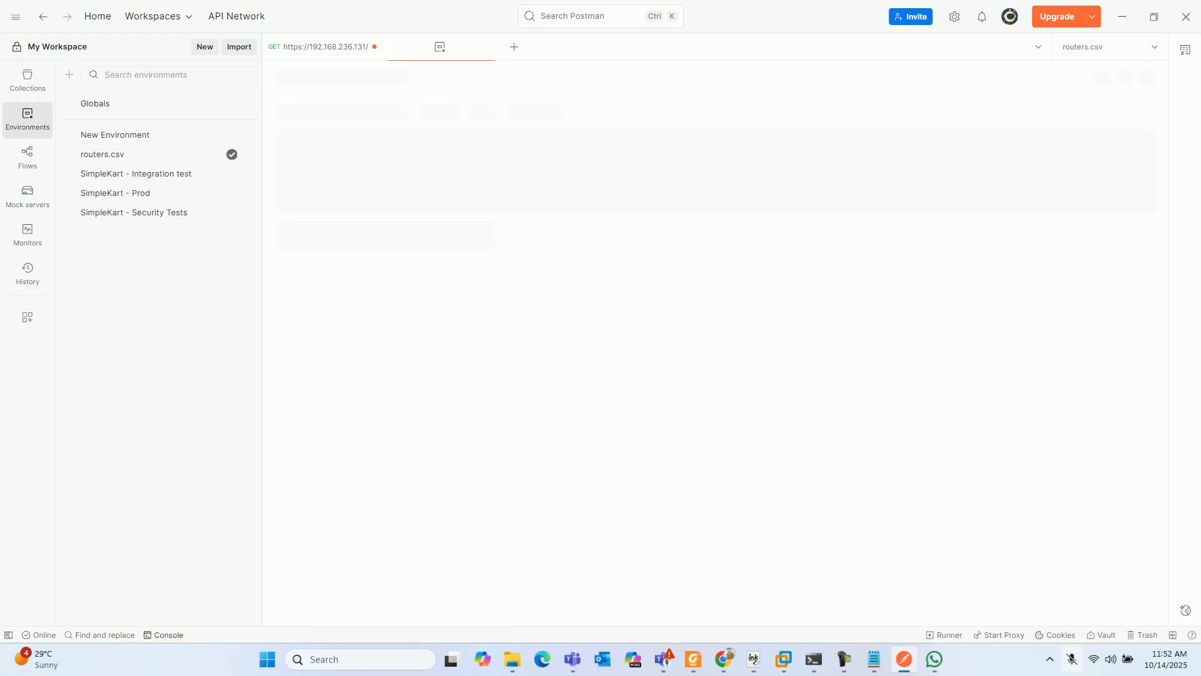
pyautogui.write('routers')
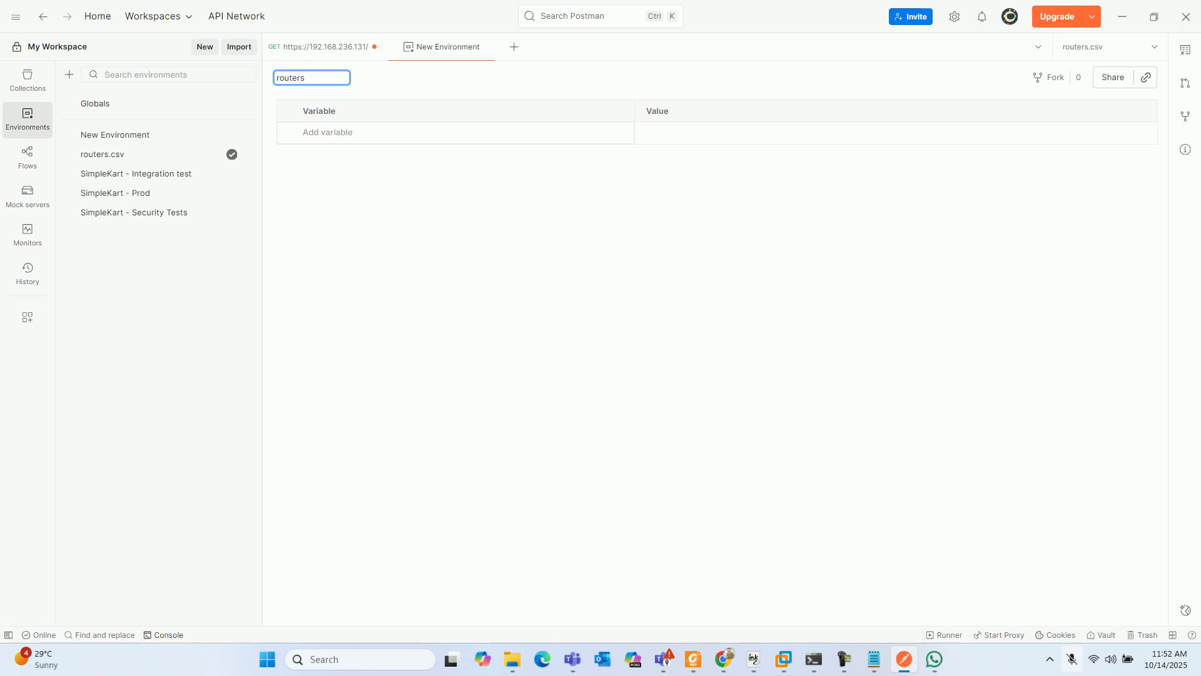
pyautogui.press('Tab')
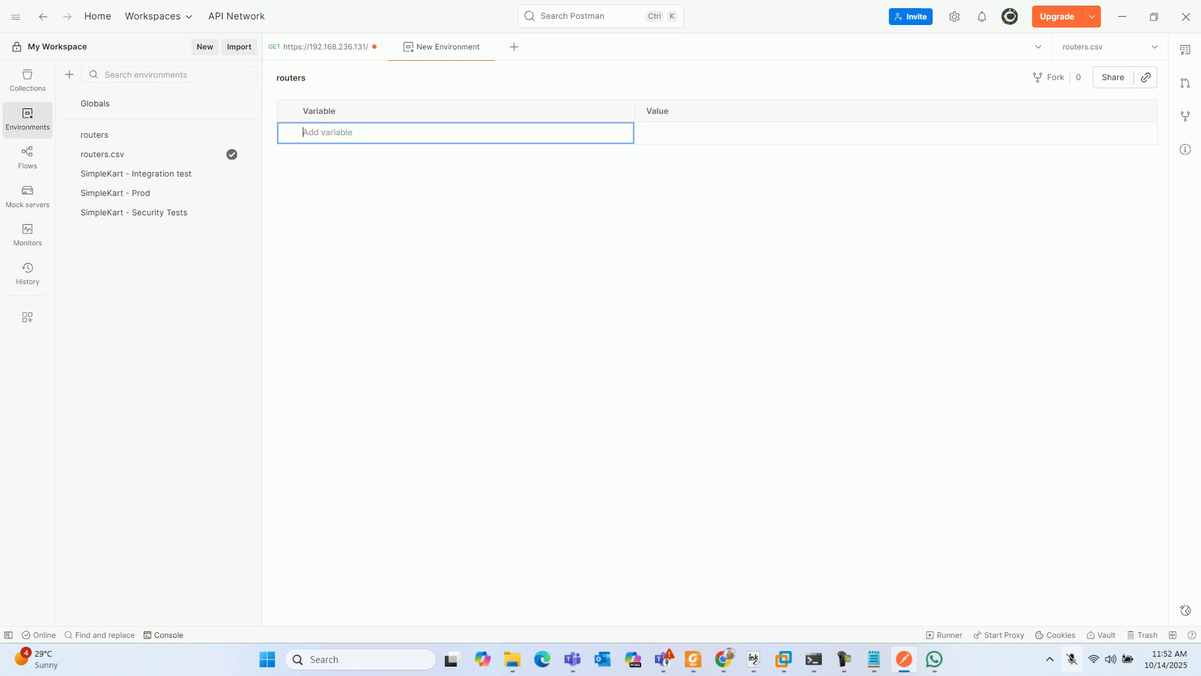
# - Add the variable router1 with the value 192.168.236.128 to the routers environment
pyautogui.write('router1')
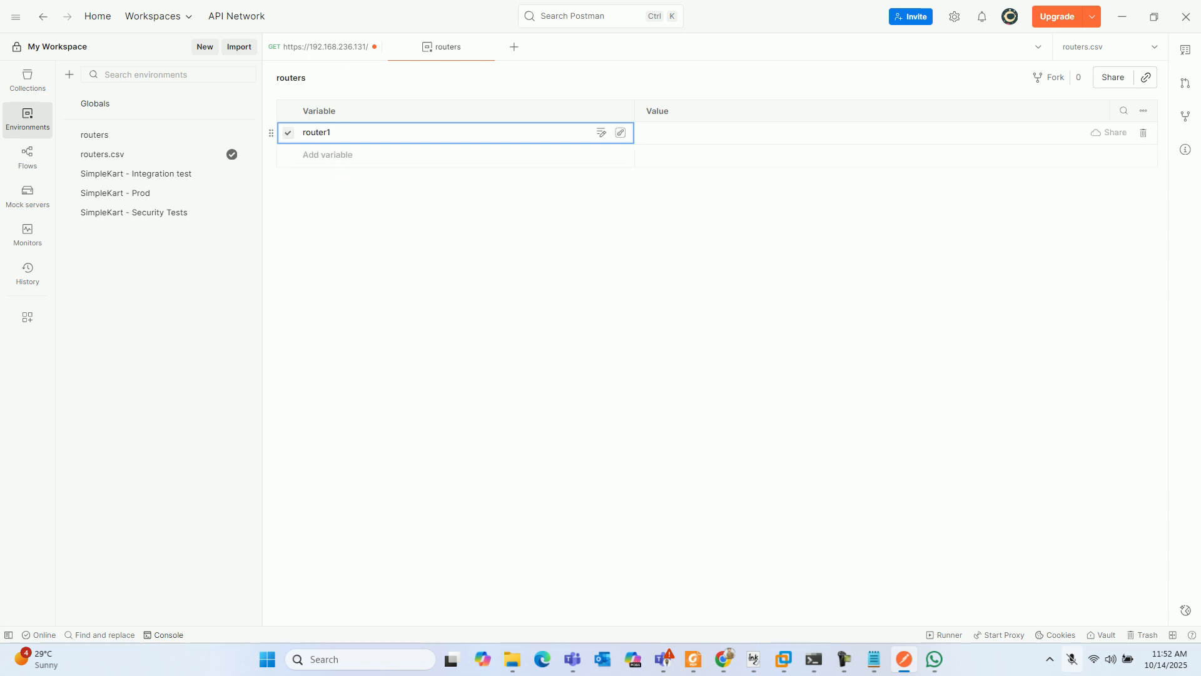
pyautogui.press('Tab')
pyautogui.write('192')
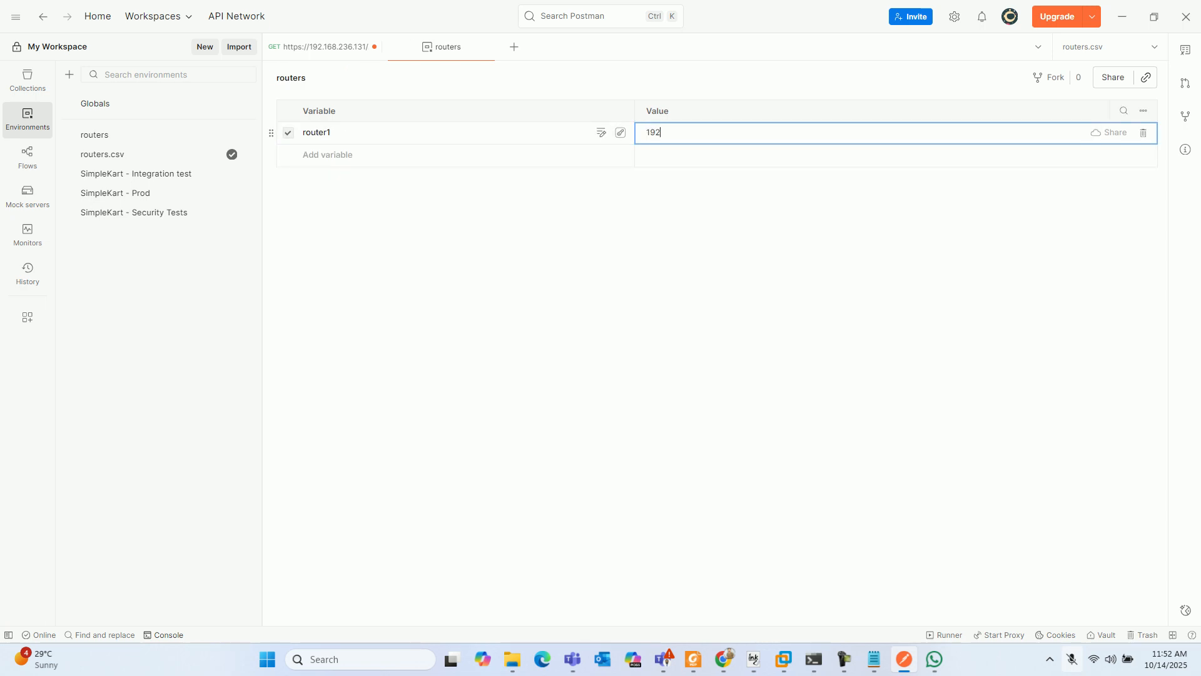
pyautogui.write('.168.236.128')
# - Add the variable router2 with the value 192.168.236.131 to the routers environment
pyautogui.click(328, 155)
pyautogui.write('r2')
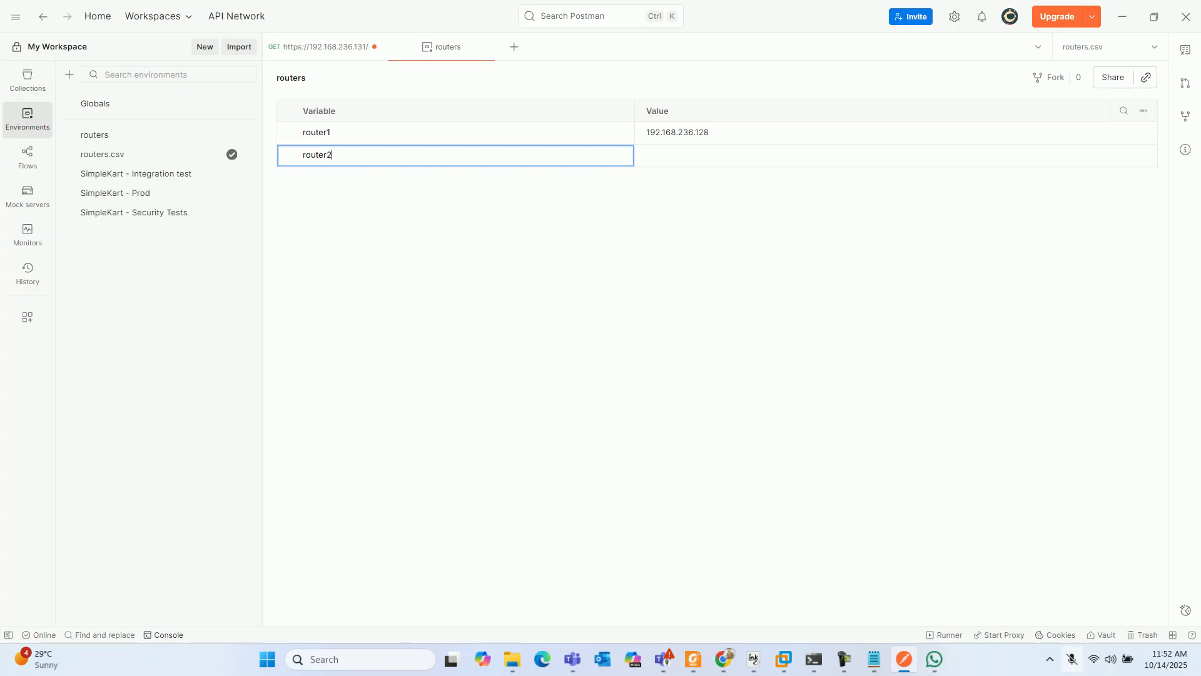
pyautogui.press('Tab')
pyautogui.write('192')
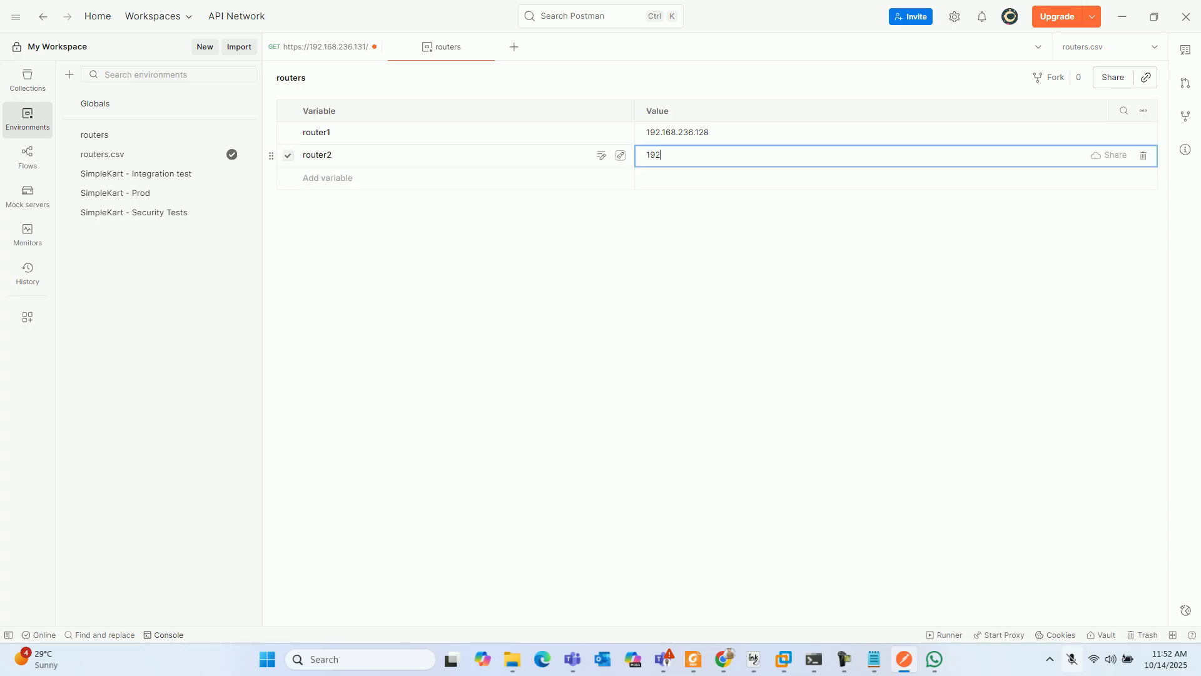
pyautogui.write('.168.236.131')
pyautogui.press('Return')
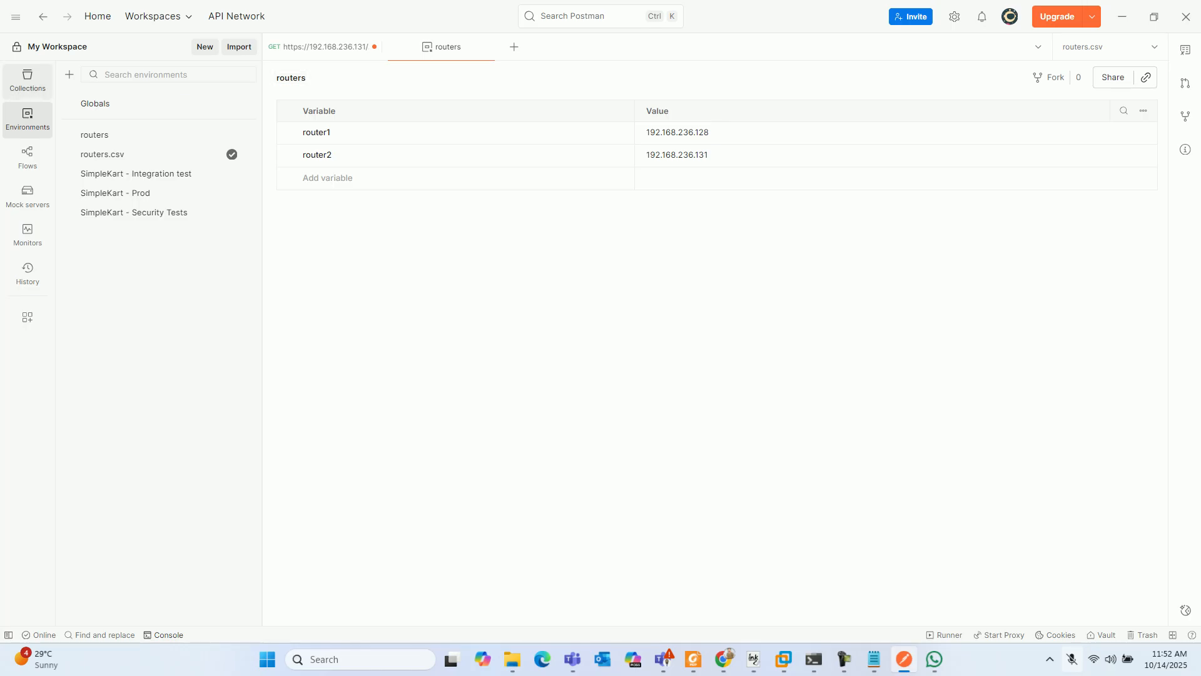
# - Expand the Multiple_Routers collection and open its Get_request_for_multiple_routers request
pyautogui.click(27, 80)
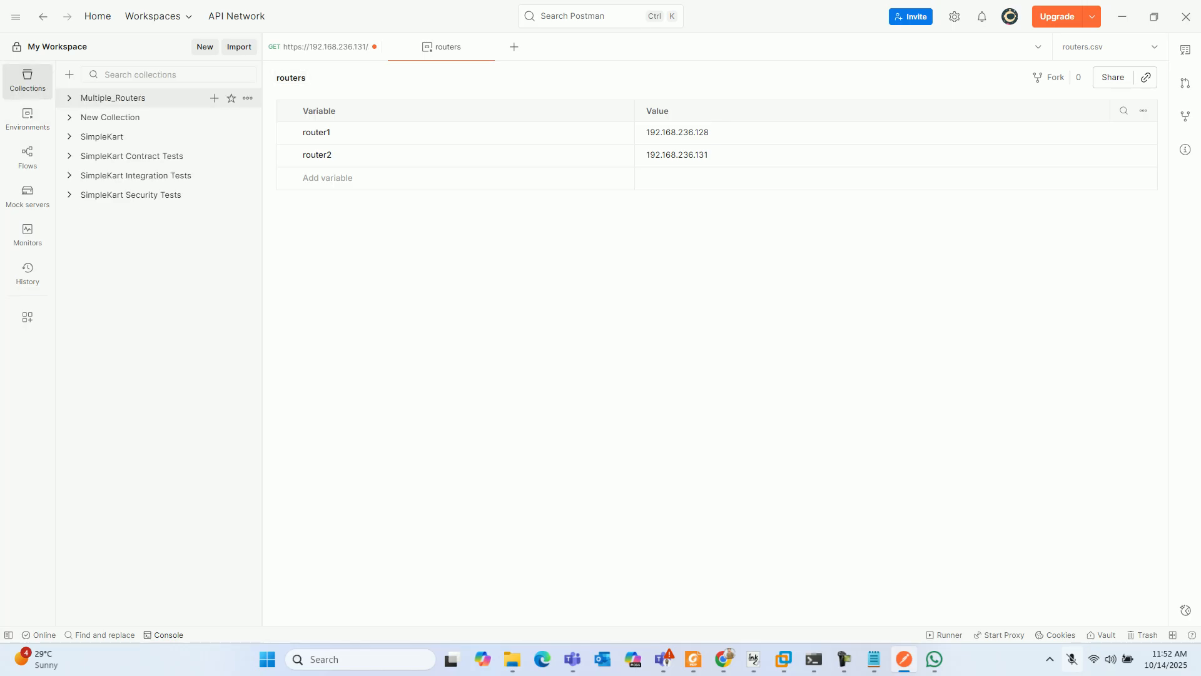
pyautogui.click(112, 97)
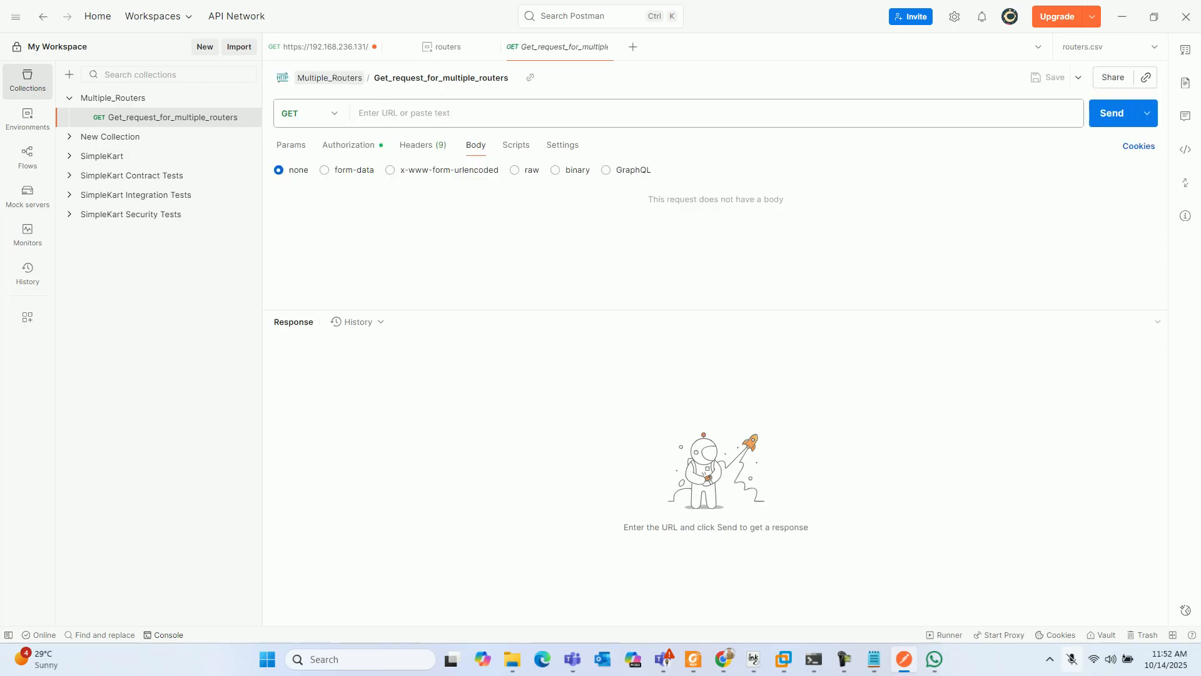
# - In the native-configuration GET request for 192.168.236.131, replace the IP address in the URL with the variable {{router}}
pyautogui.click(322, 47)
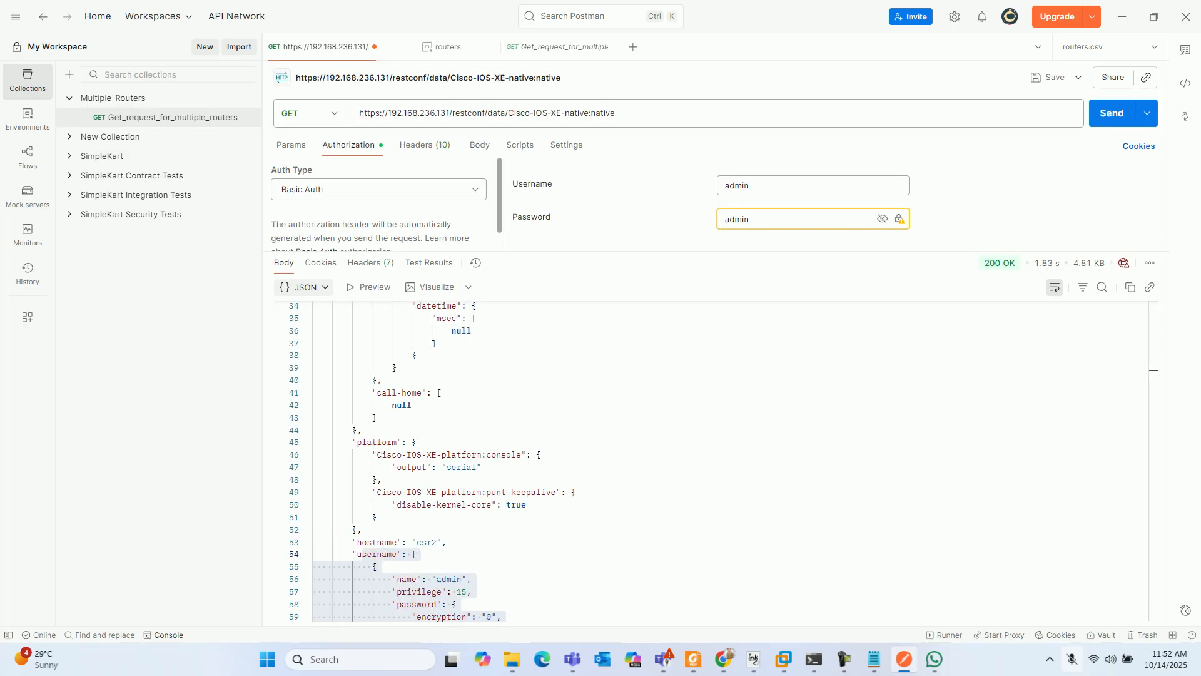
pyautogui.click(448, 113)
pyautogui.press('BackSpace')
pyautogui.press('BackSpace')
pyautogui.press('BackSpace')
pyautogui.press('BackSpace')
pyautogui.press('BackSpace')
pyautogui.press('BackSpace')
pyautogui.press('BackSpace')
pyautogui.press('BackSpace')
pyautogui.press('BackSpace')
pyautogui.press('BackSpace')
pyautogui.press('BackSpace')
pyautogui.press('BackSpace')
pyautogui.press('BackSpace')
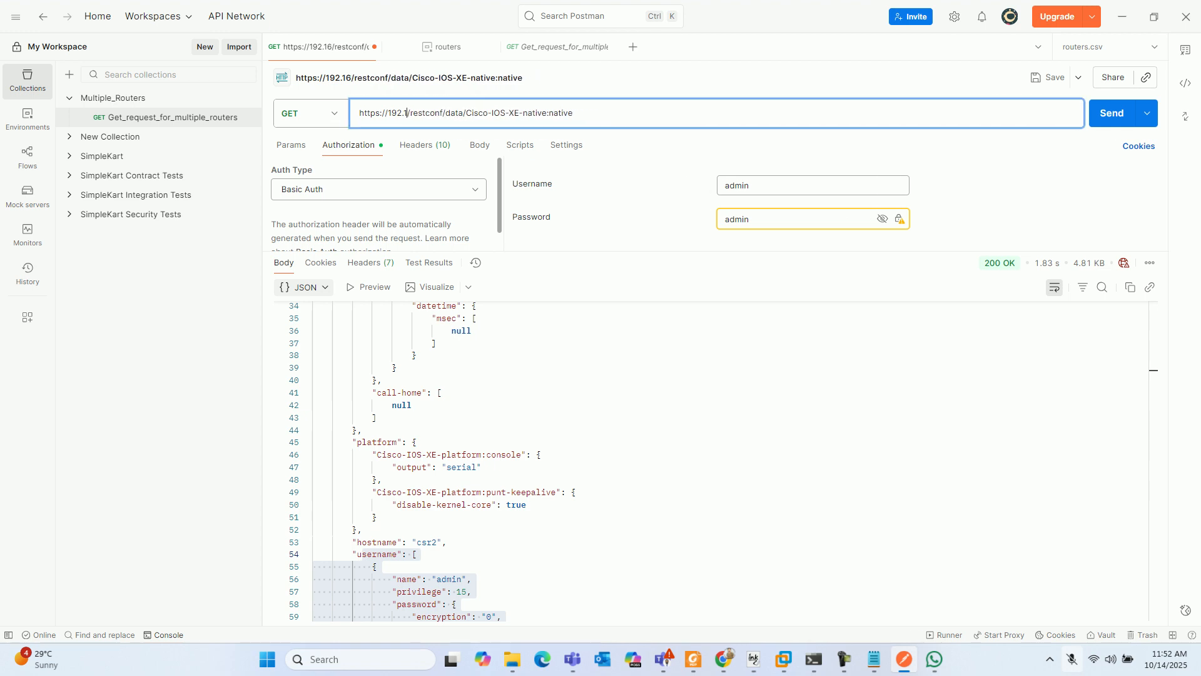
pyautogui.press('BackSpace')
pyautogui.press('BackSpace')
pyautogui.write('{{')
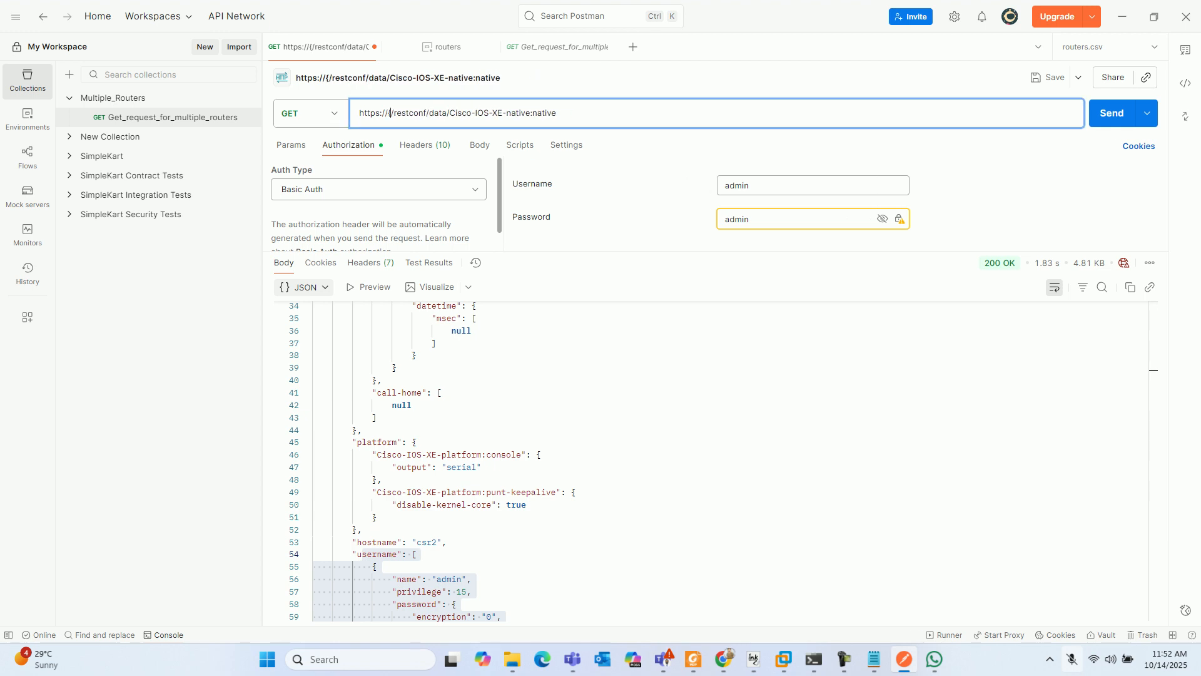
pyautogui.write('router')
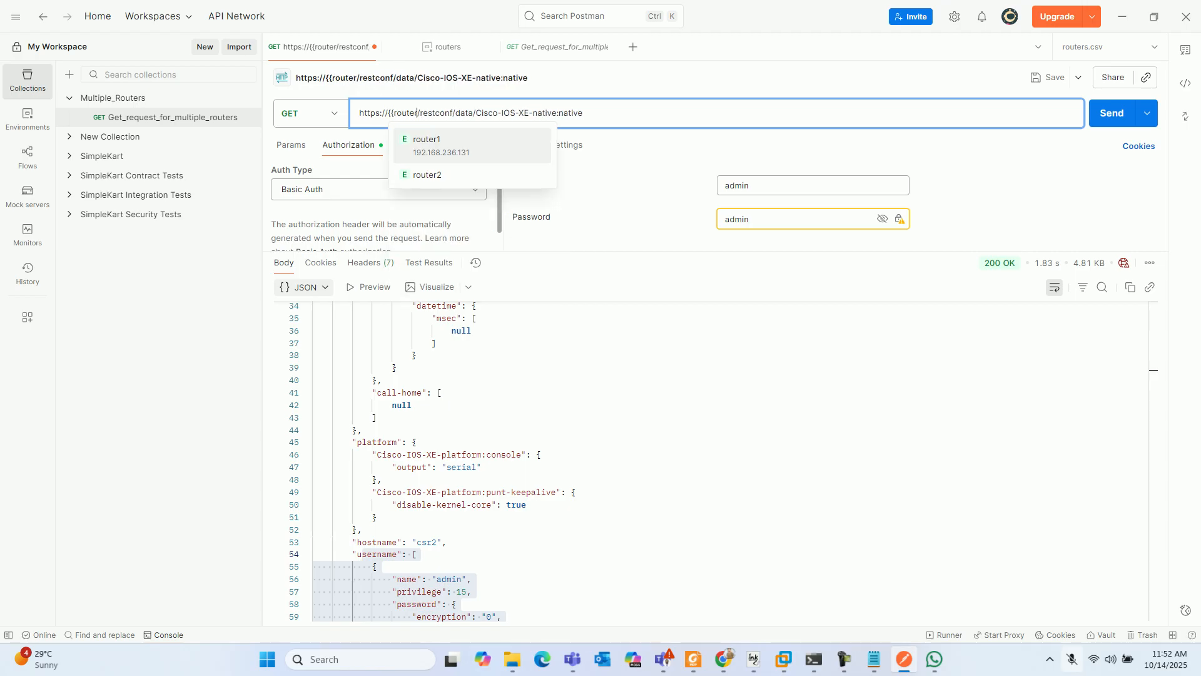
pyautogui.write('}}')
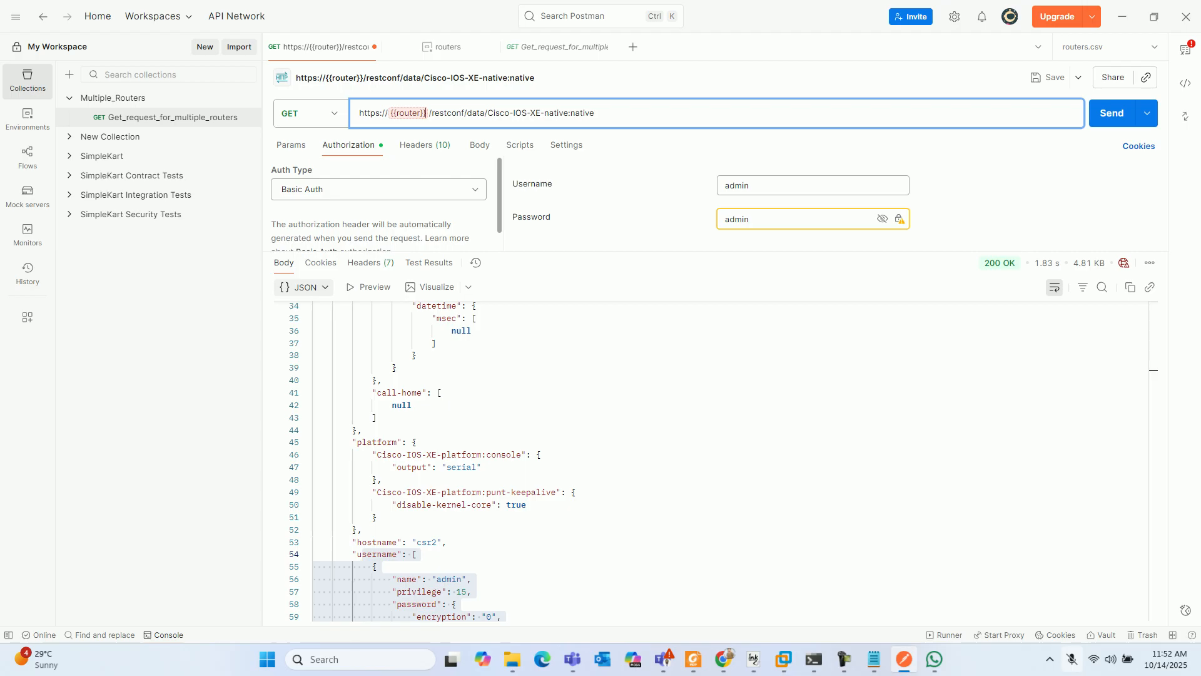
# - Make routers the active environment and change the variable in the request URL to {{router1}}
pyautogui.moveTo(409, 113)
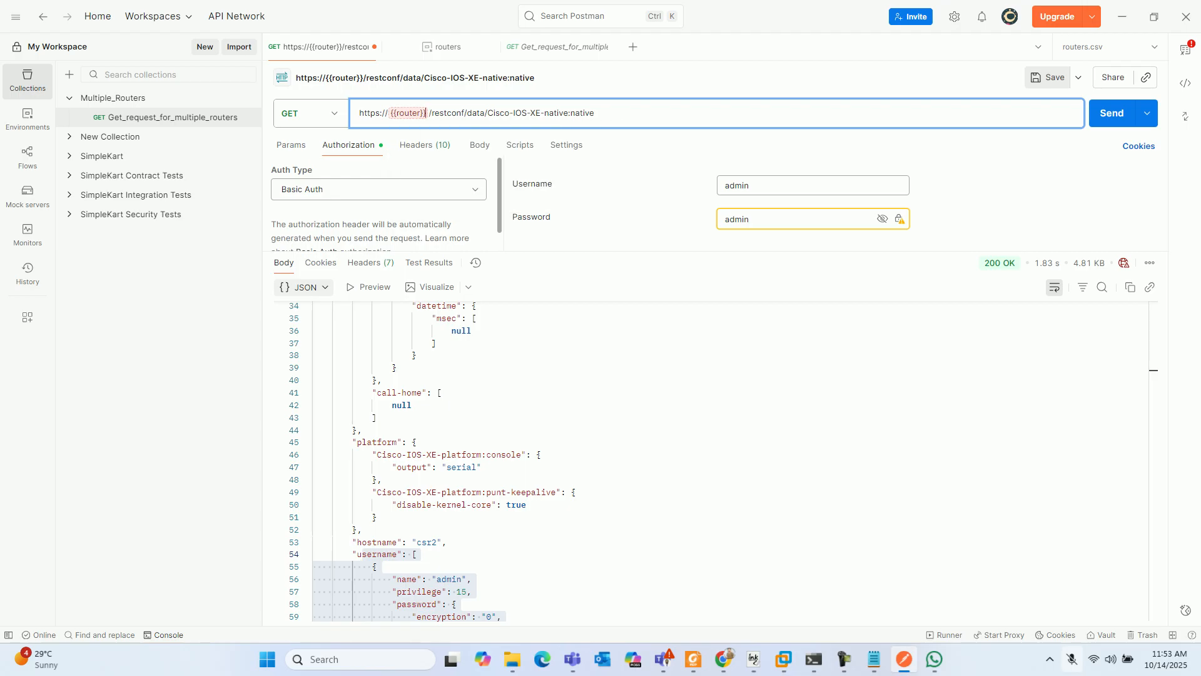
pyautogui.click(1107, 47)
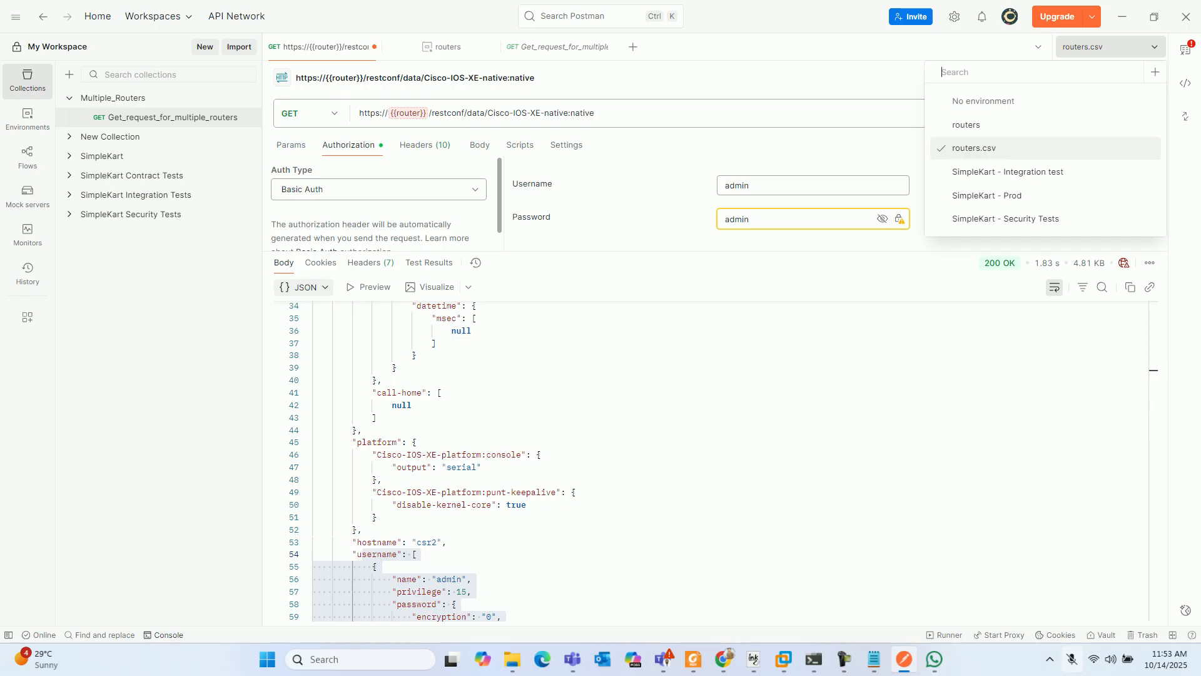
pyautogui.click(976, 125)
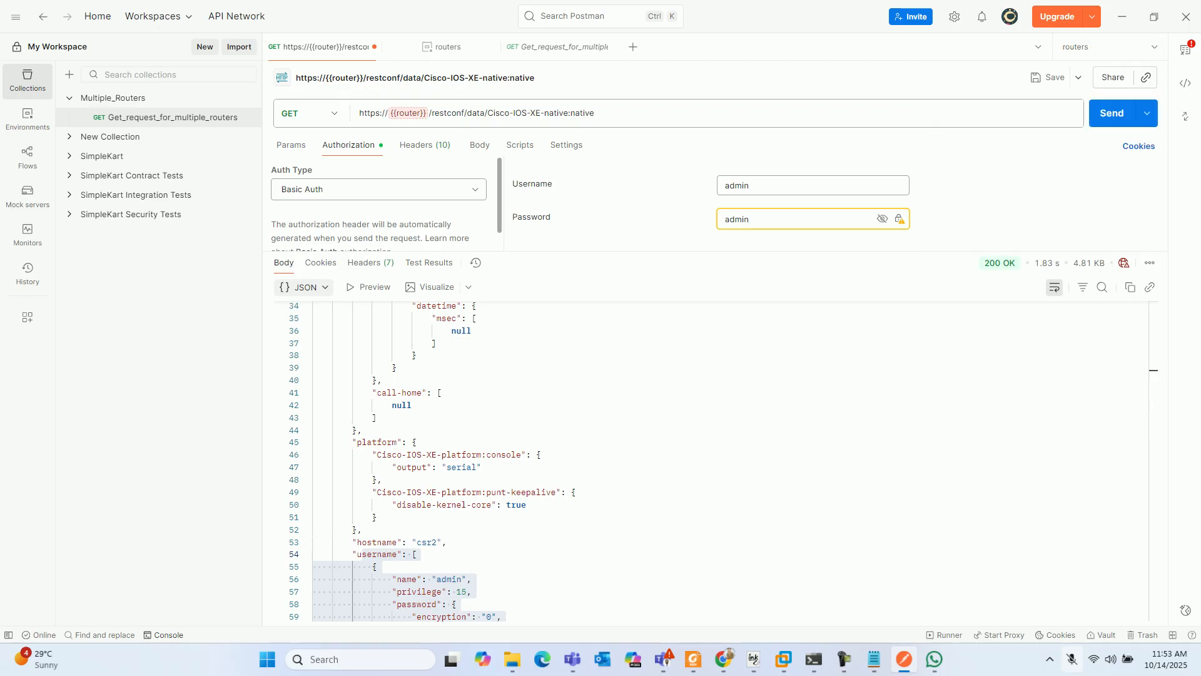
pyautogui.click(408, 113)
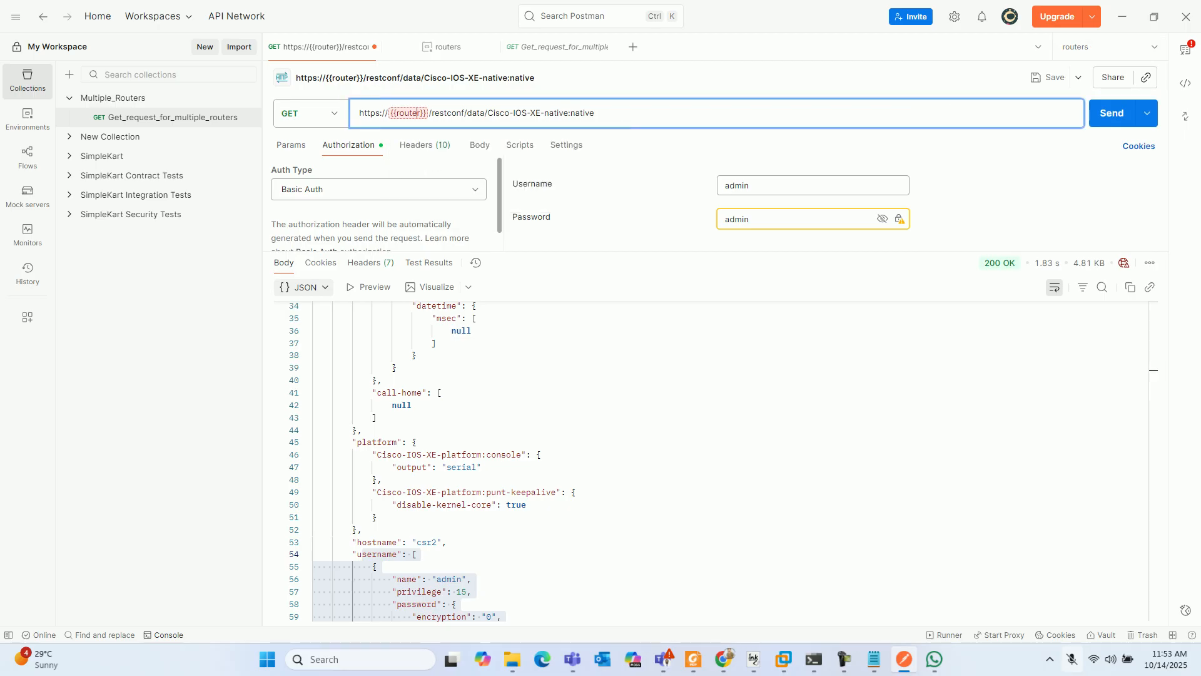
pyautogui.write('1')
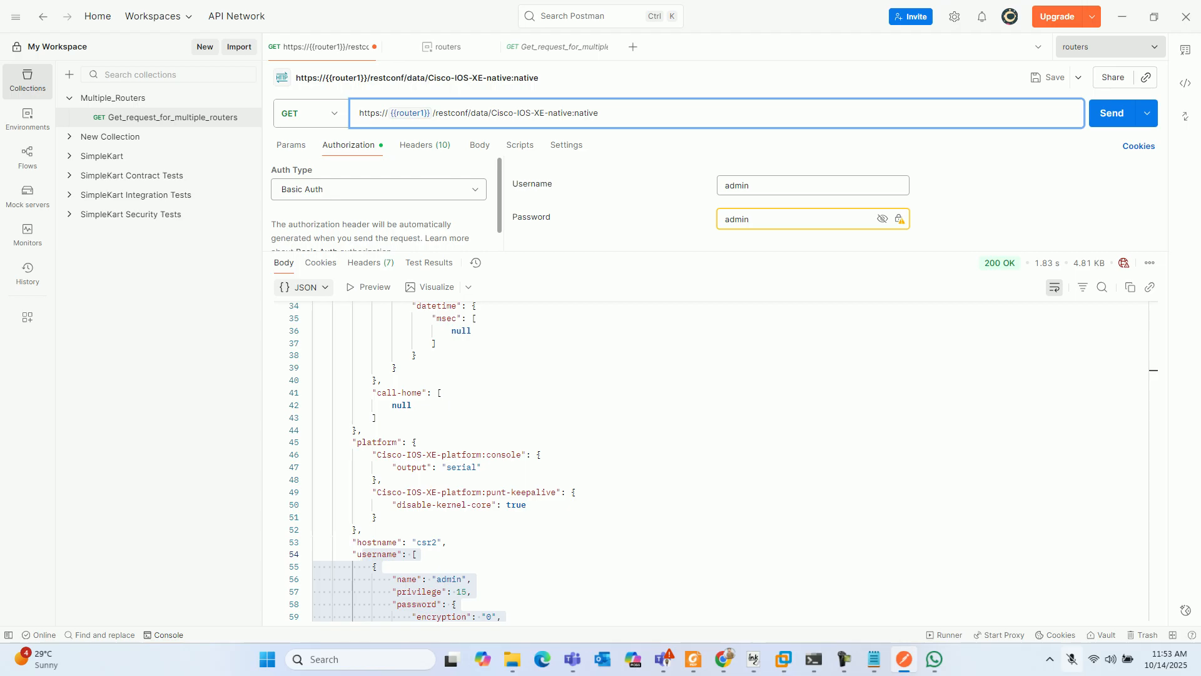
# - Send the GET request to router1 and look through the returned native configuration
pyautogui.click(1112, 113)
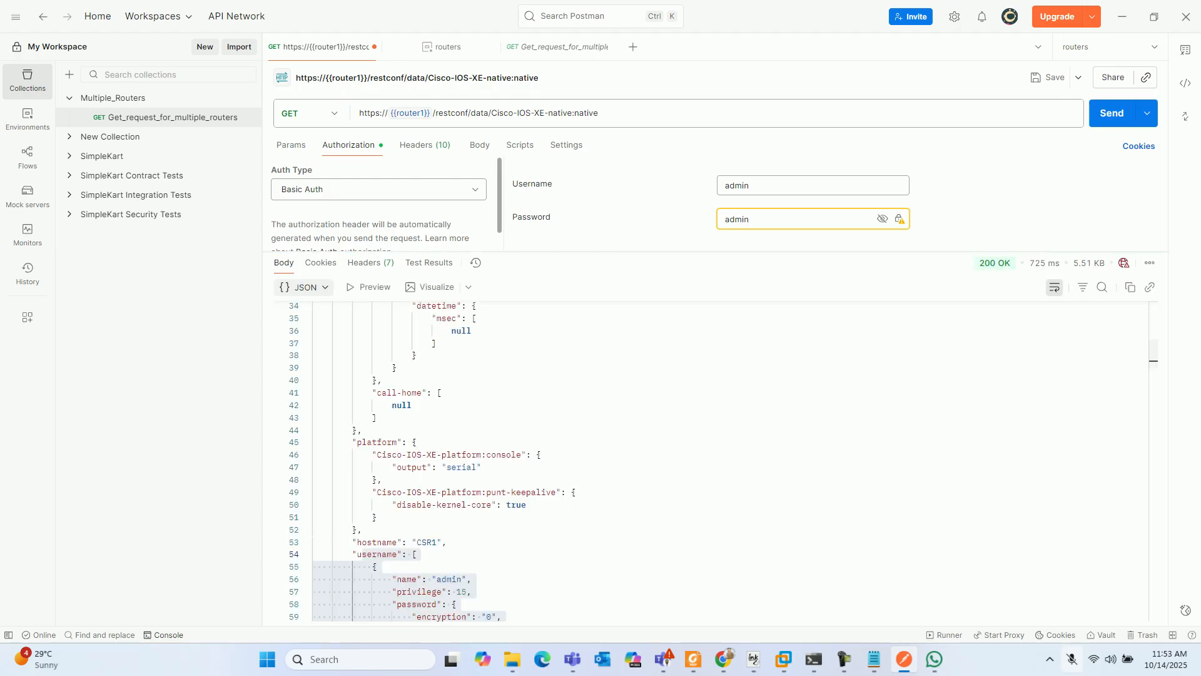
pyautogui.scroll(-20, 715, 462)
pyautogui.scroll(10, 715, 462)
pyautogui.scroll(-4, 716, 461)
pyautogui.scroll(18, 716, 462)
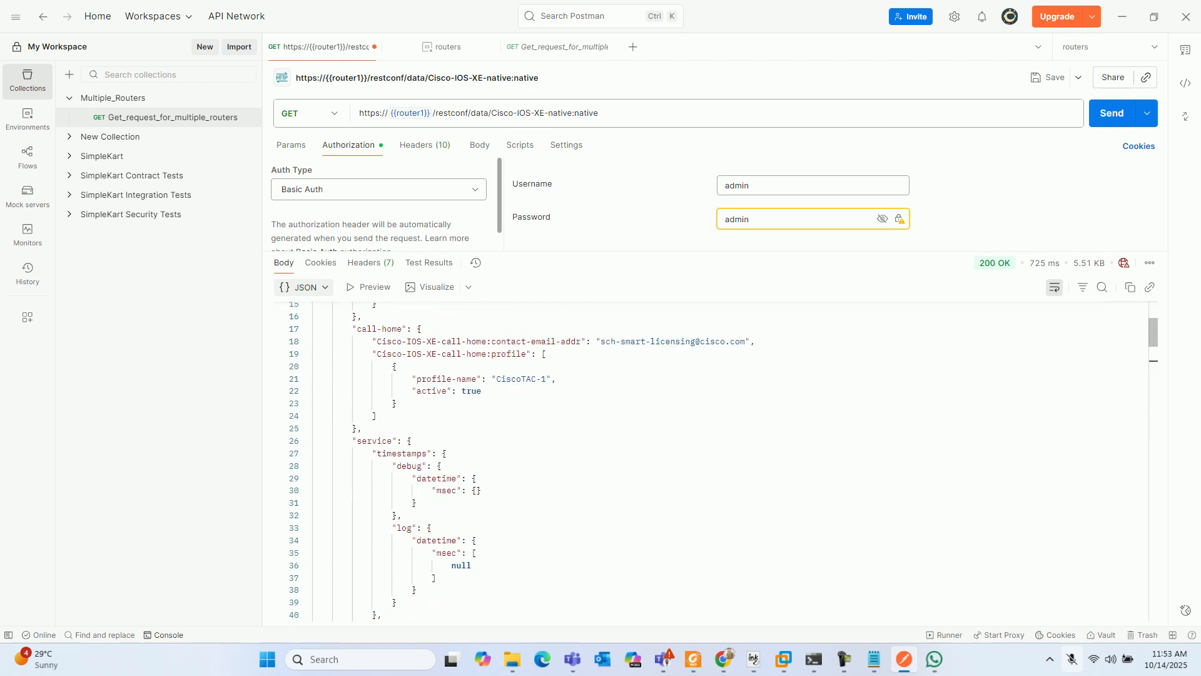
# - Change the URL variable to {{router2}}, send the GET request and look through the returned configuration
pyautogui.click(425, 114)
pyautogui.press('BackSpace')
pyautogui.write('2')
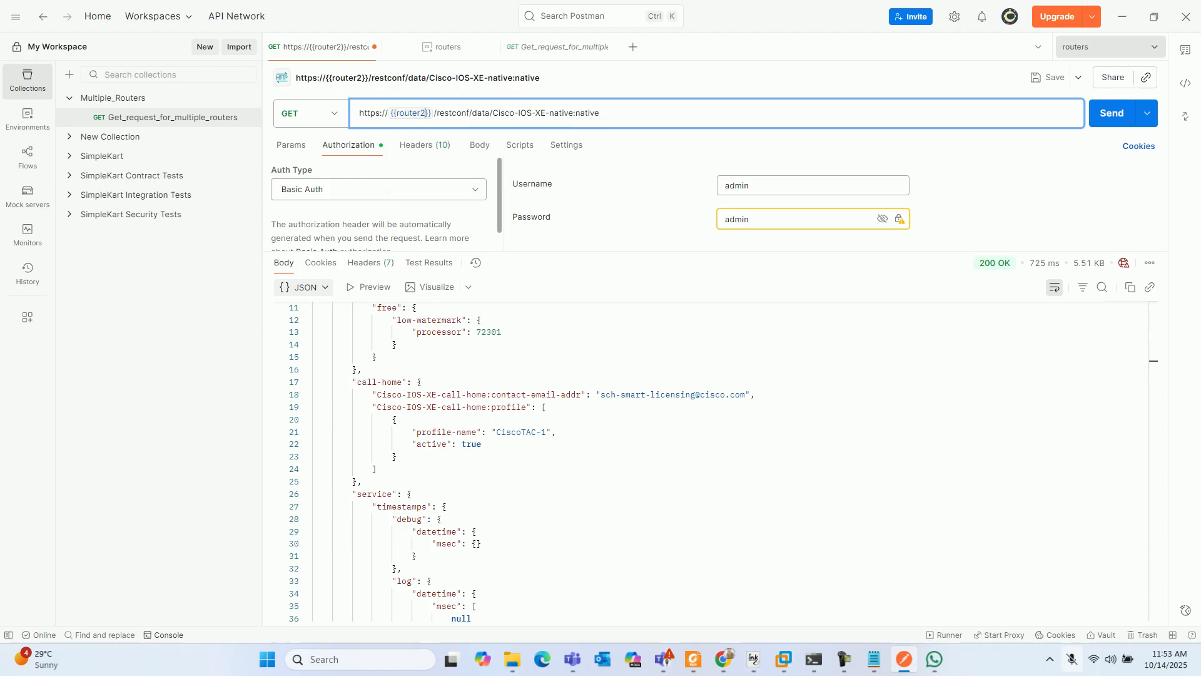
pyautogui.click(1111, 112)
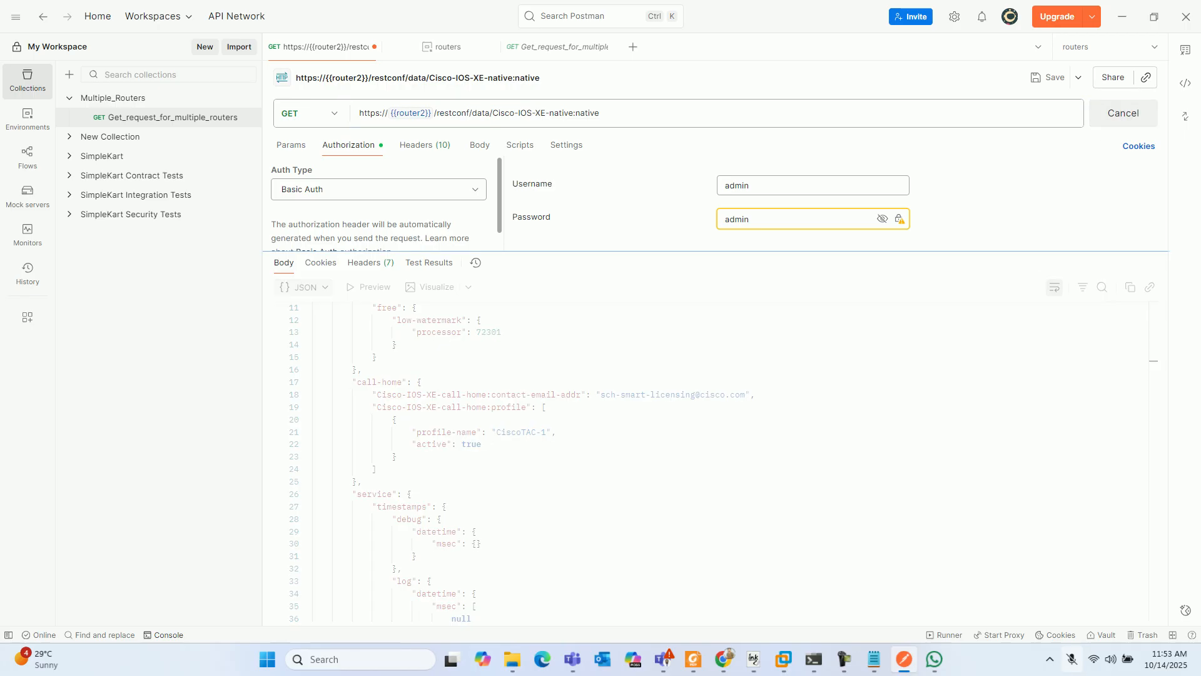
pyautogui.scroll(-10, 711, 462)
pyautogui.scroll(-20, 711, 462)
pyautogui.scroll(20, 711, 462)
pyautogui.scroll(20, 711, 462)
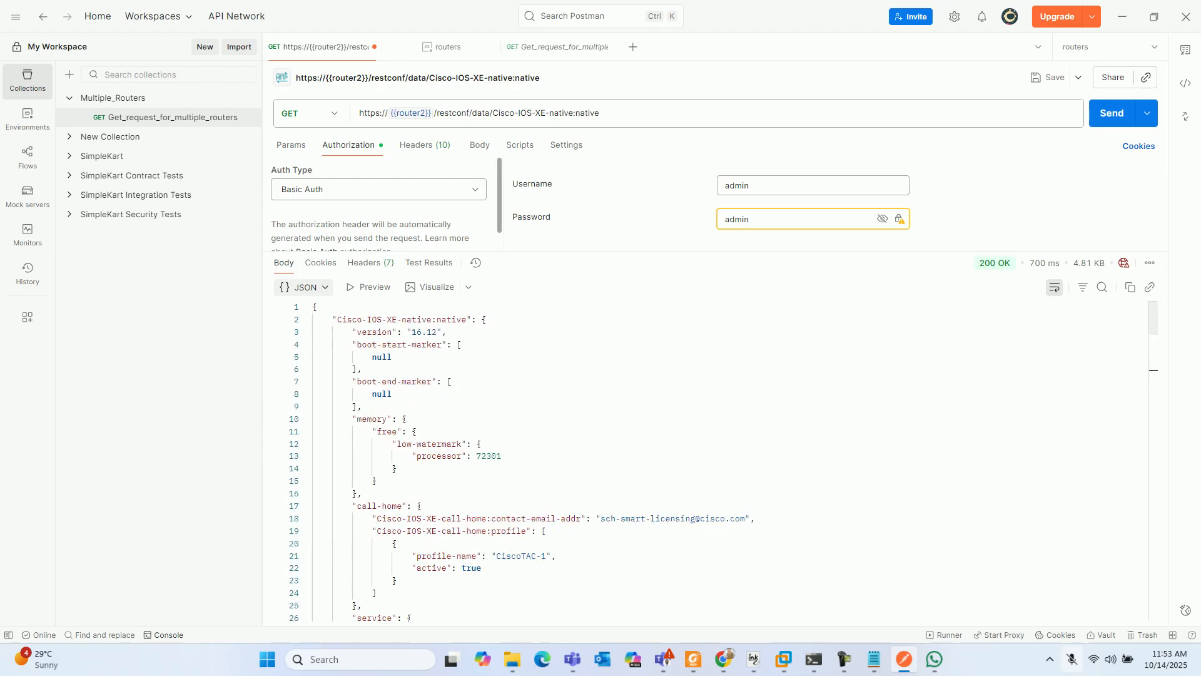
pyautogui.moveTo(410, 113)
# - Switch to the Telnet session of csr2 and leave configuration mode with end
pyautogui.moveTo(814, 659)
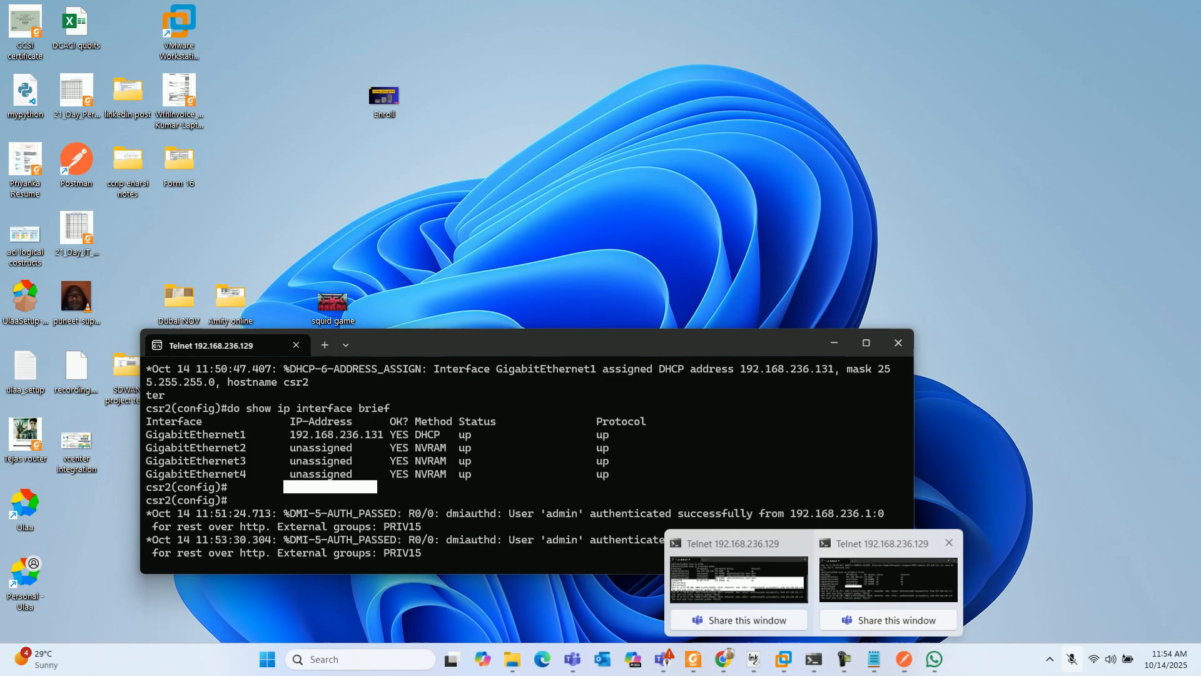
pyautogui.click(888, 579)
pyautogui.press('Return')
pyautogui.press('Return')
pyautogui.press('Return')
pyautogui.press('Return')
pyautogui.press('Return')
pyautogui.press('Return')
pyautogui.press('Return')
pyautogui.press('Return')
pyautogui.press('Return')
pyautogui.press('Return')
pyautogui.press('Return')
pyautogui.press('Return')
pyautogui.write('e')
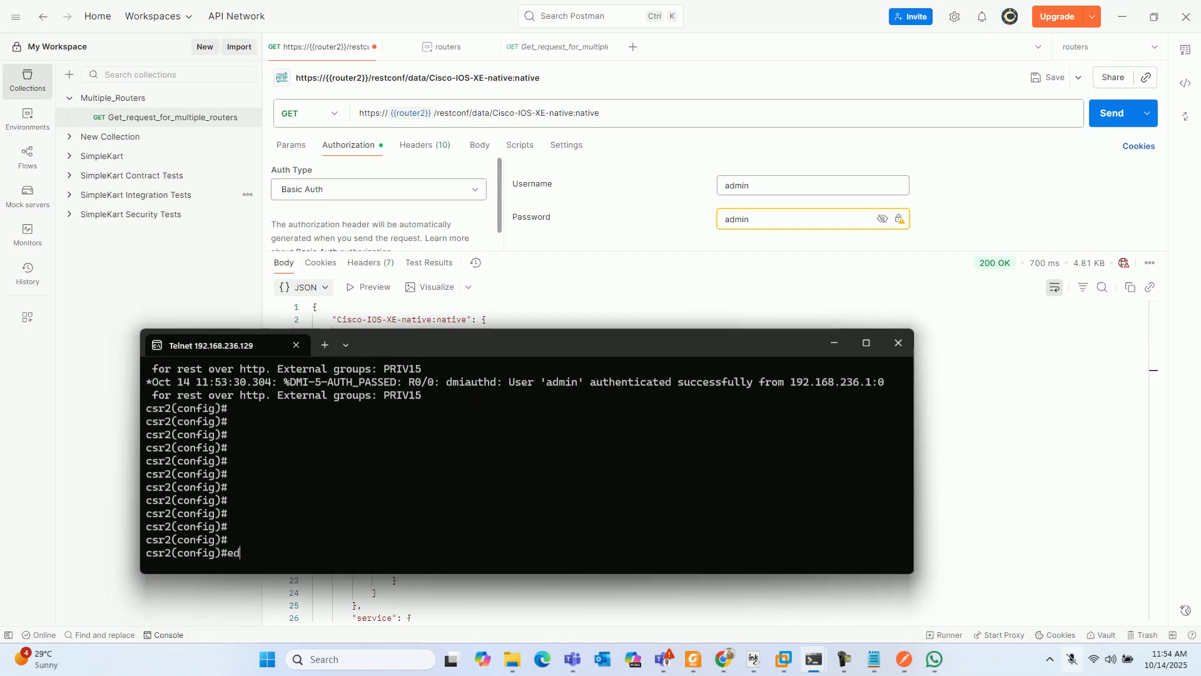
pyautogui.write('nd')
pyautogui.press('Return')
pyautogui.press('Return')
pyautogui.press('Return')
# - Run show ip interface brief on csr2 and check the IP address of GigabitEthernet1
pyautogui.write('show ip inter')
pyautogui.press('Tab')
pyautogui.write('bri')
pyautogui.press('Tab')
pyautogui.press('Return')
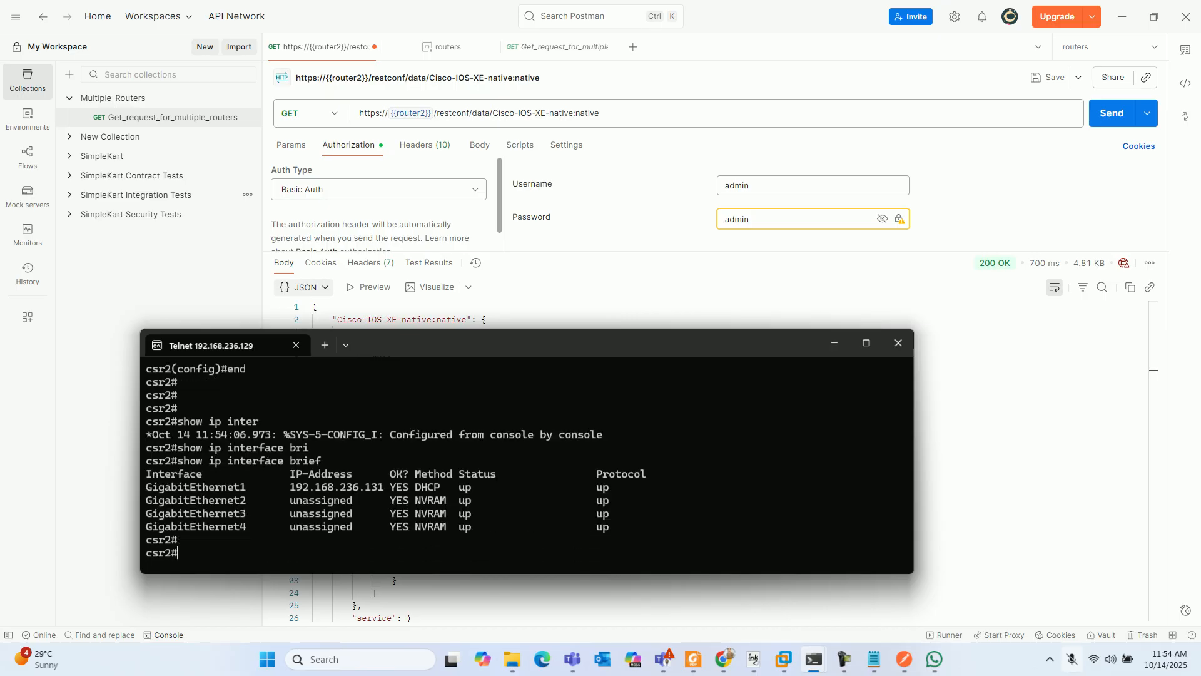
pyautogui.moveTo(290, 486); pyautogui.dragTo(384, 487)
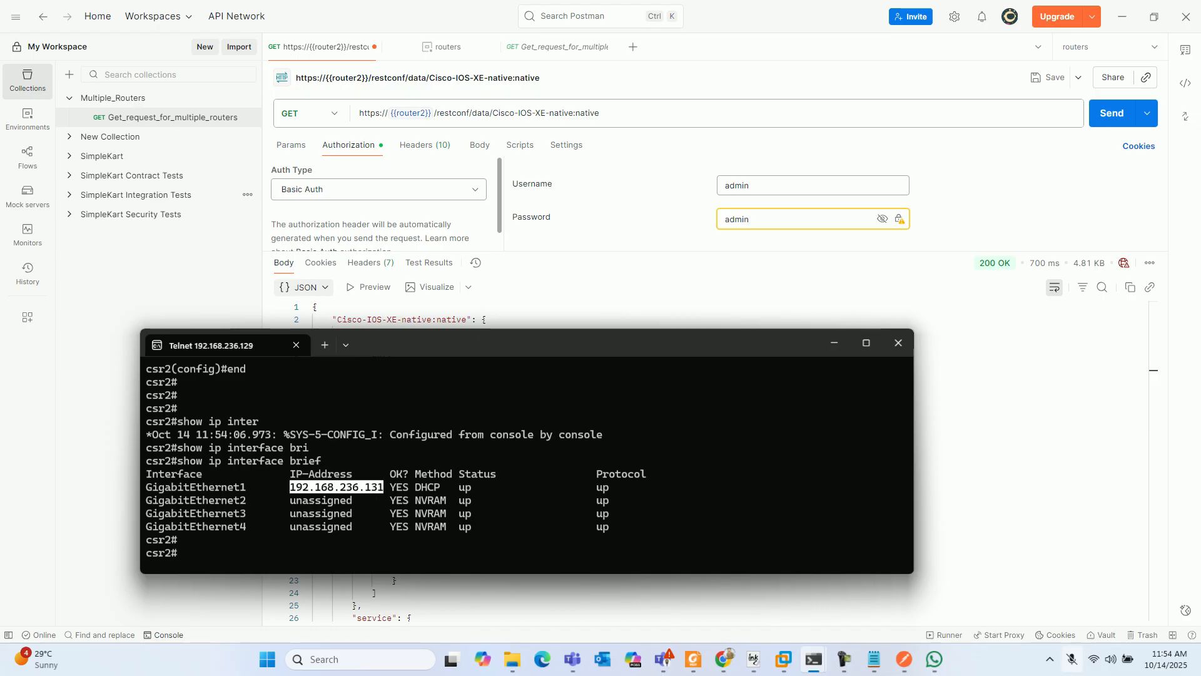
pyautogui.moveTo(208, 539); pyautogui.dragTo(496, 539)
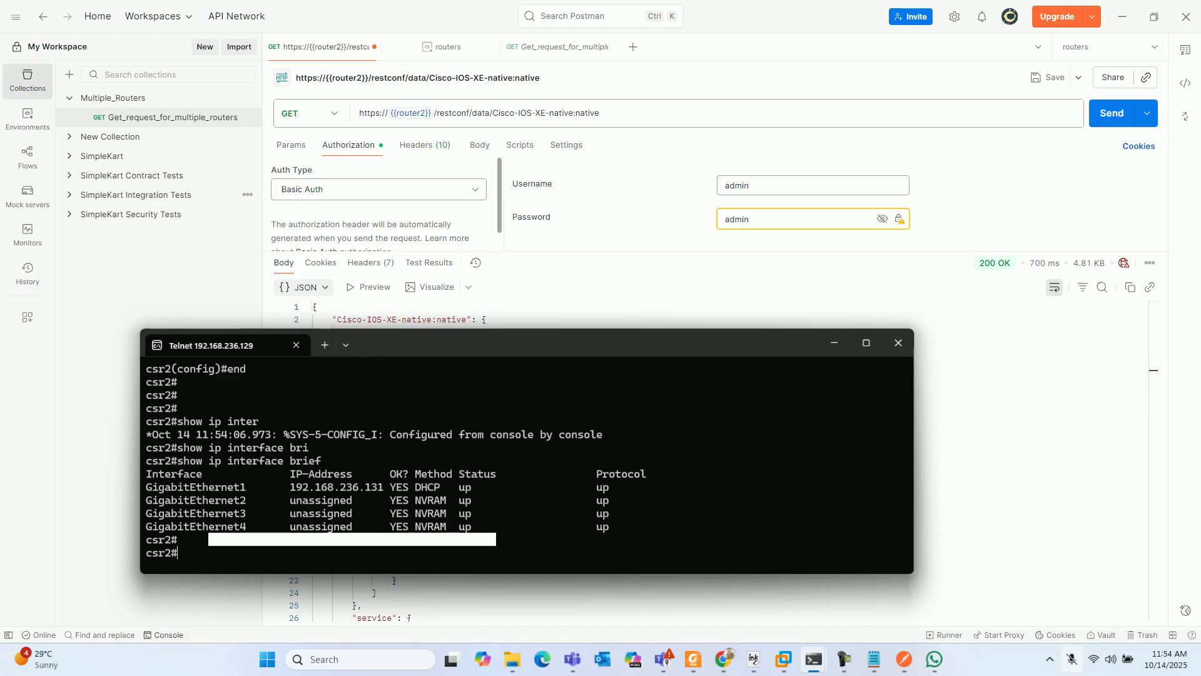
# - Return to Postman and replace the resource after /restconf/data/ in the request URL with ietf-interfaces:interfaces
pyautogui.hotkey('alt', 'Tab')
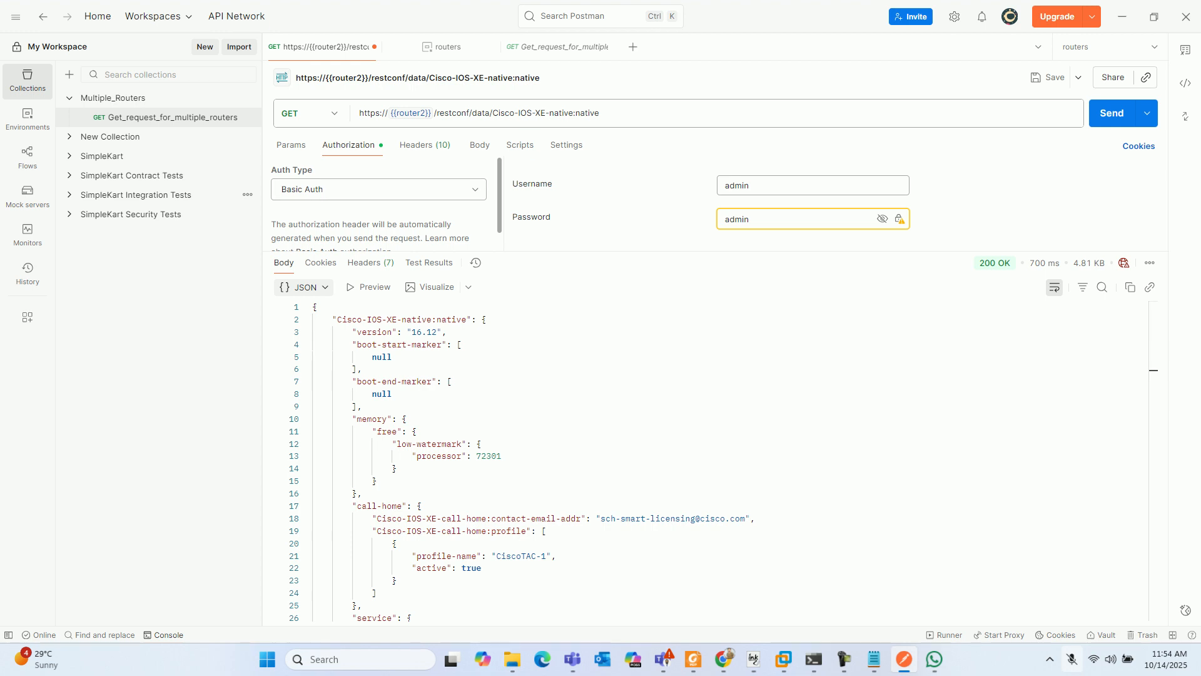
pyautogui.click(601, 113)
pyautogui.press('BackSpace')
pyautogui.press('BackSpace')
pyautogui.press('BackSpace')
pyautogui.press('BackSpace')
pyautogui.press('BackSpace')
pyautogui.press('BackSpace')
pyautogui.press('BackSpace')
pyautogui.press('BackSpace')
pyautogui.press('BackSpace')
pyautogui.press('BackSpace')
pyautogui.press('BackSpace')
pyautogui.press('BackSpace')
pyautogui.press('BackSpace')
pyautogui.press('BackSpace')
pyautogui.press('BackSpace')
pyautogui.press('BackSpace')
pyautogui.press('BackSpace')
pyautogui.press('BackSpace')
pyautogui.press('BackSpace')
pyautogui.press('BackSpace')
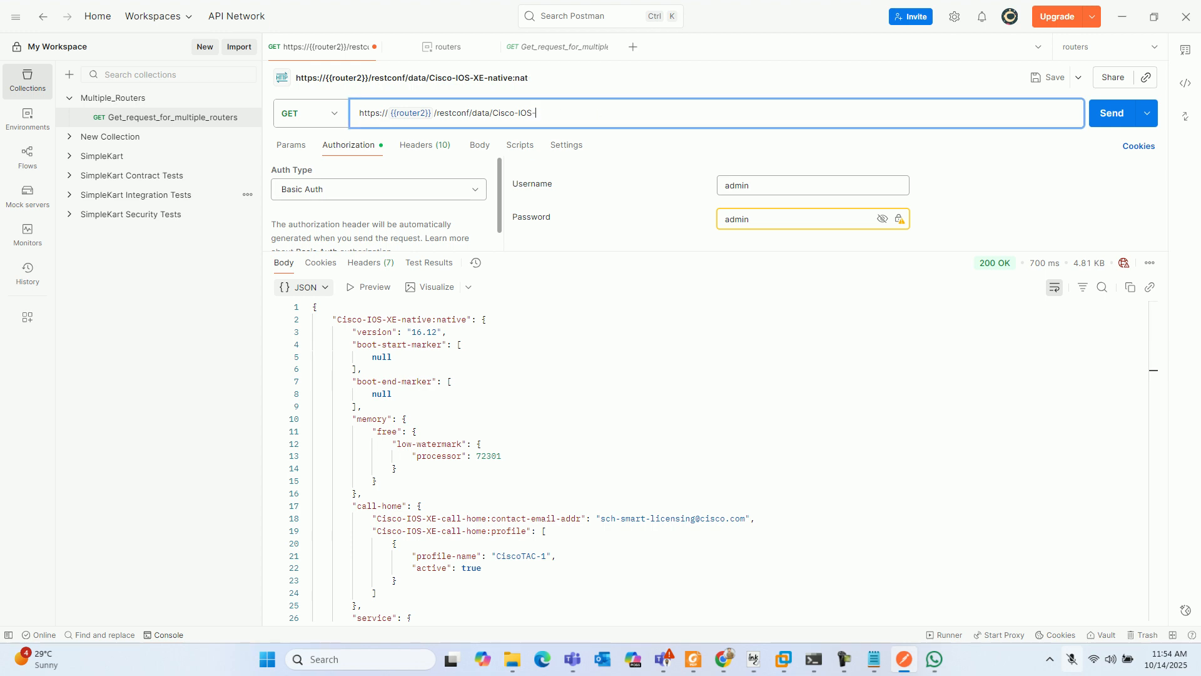
pyautogui.press('BackSpace')
pyautogui.press('BackSpace')
pyautogui.press('BackSpace')
pyautogui.press('BackSpace')
pyautogui.press('BackSpace')
pyautogui.write('iet')
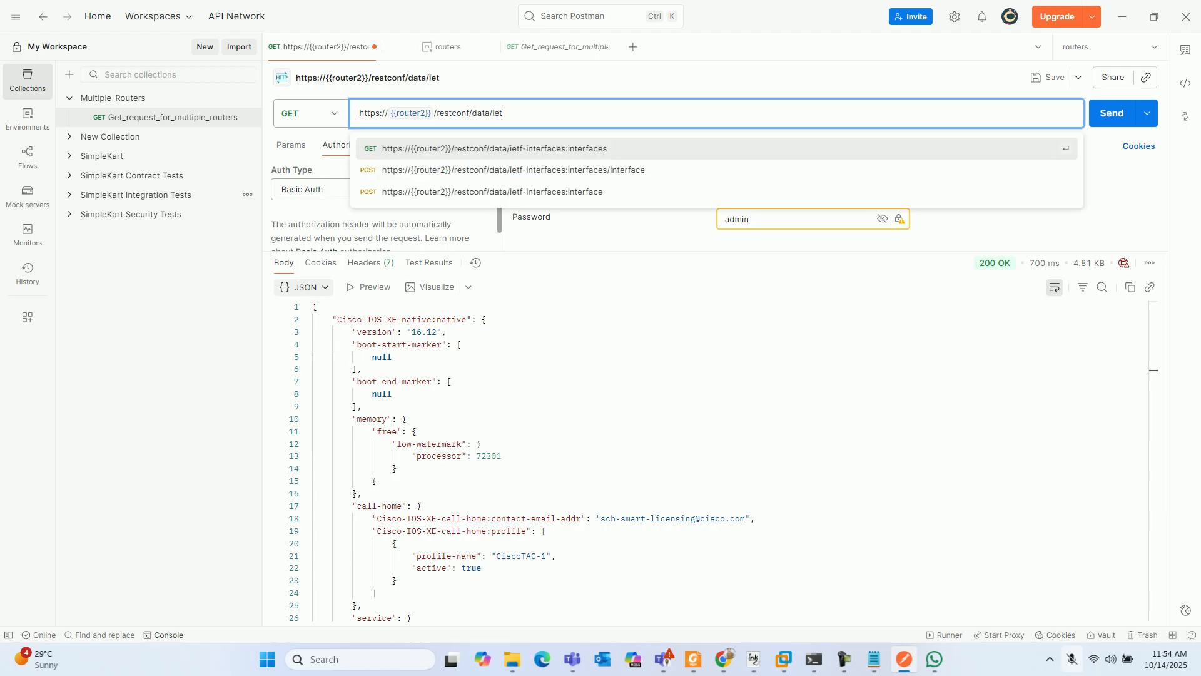
pyautogui.press('Return')
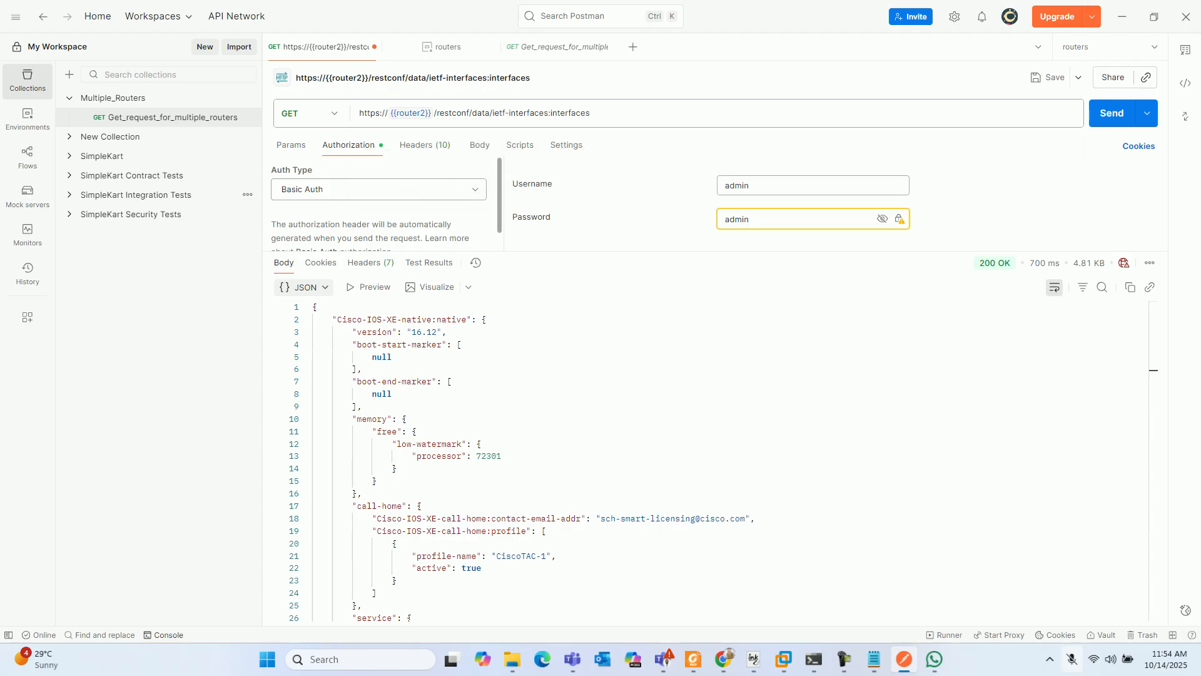
# - Change the URL variable to {{router1}}, send the GET request and view the Loopback99 entry in the response
pyautogui.click(424, 113)
pyautogui.press('BackSpace')
pyautogui.write('1')
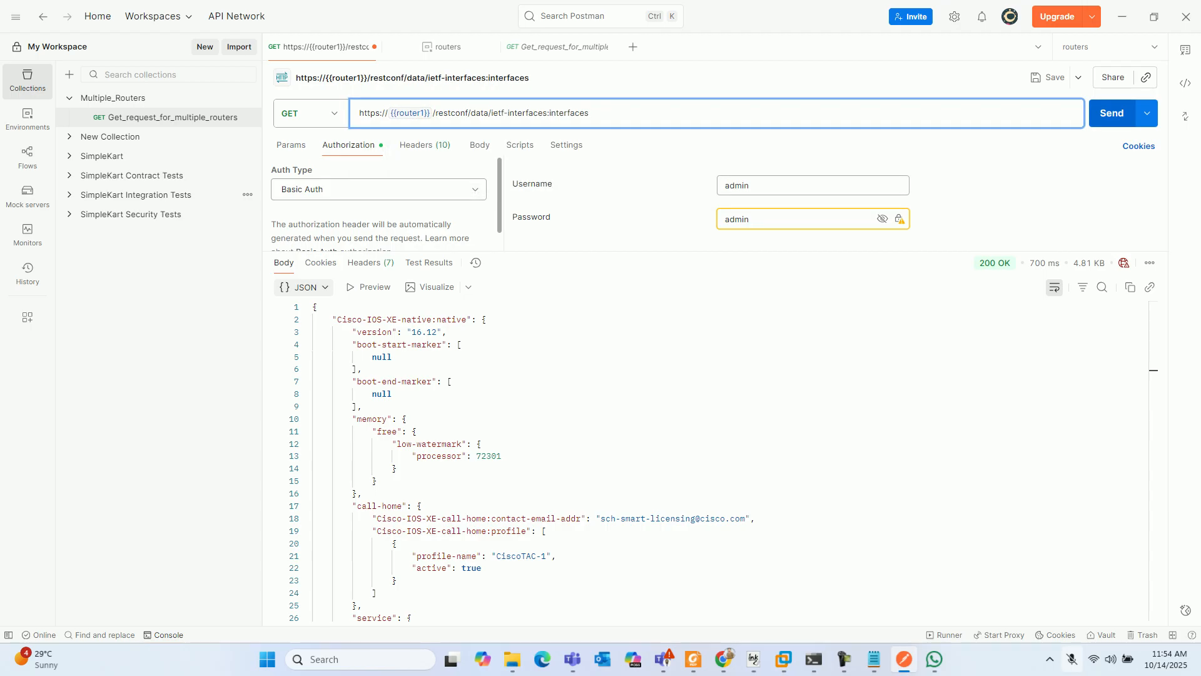
pyautogui.click(1112, 113)
pyautogui.scroll(-5, 707, 463)
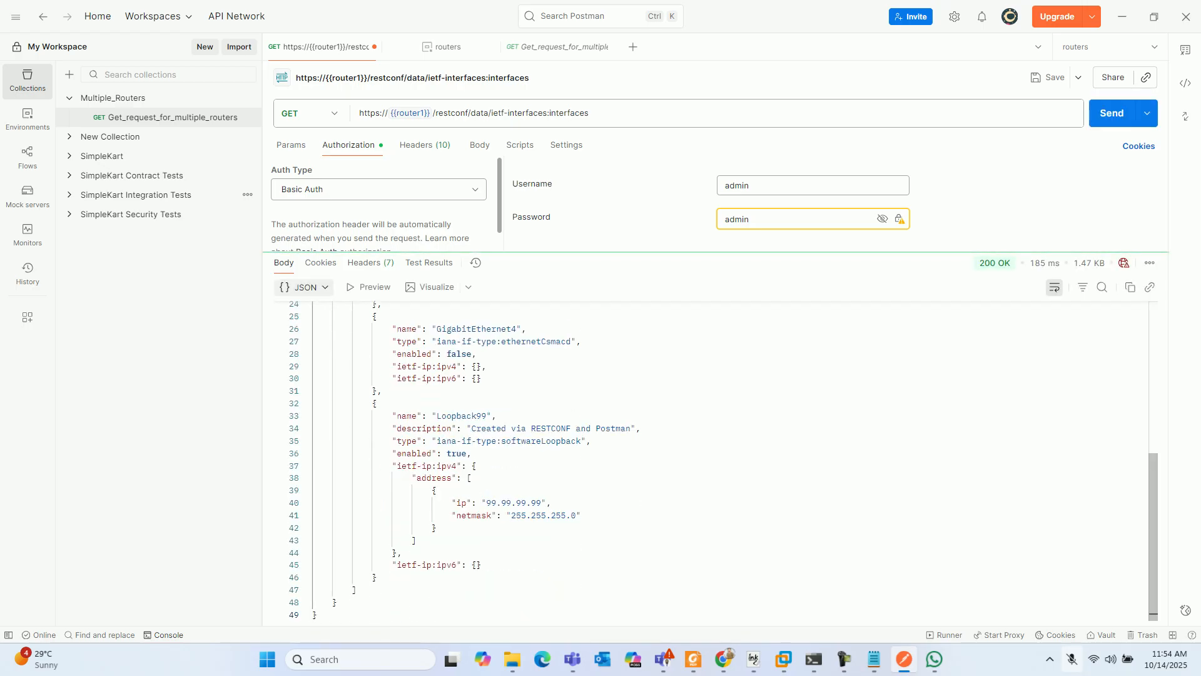
# - Copy the response from the Loopback99 object to the end and paste it into the request as a raw JSON body
pyautogui.moveTo(374, 403); pyautogui.dragTo(317, 615)
pyautogui.hotkey('ctrl', 'c')
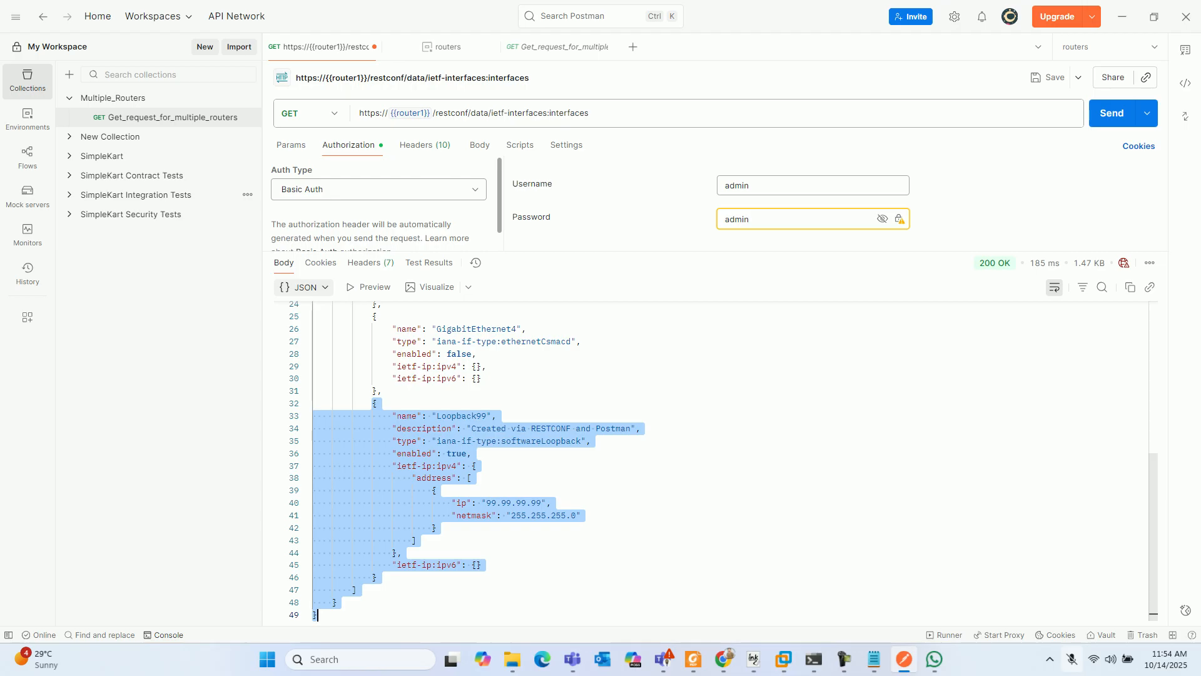
pyautogui.click(480, 144)
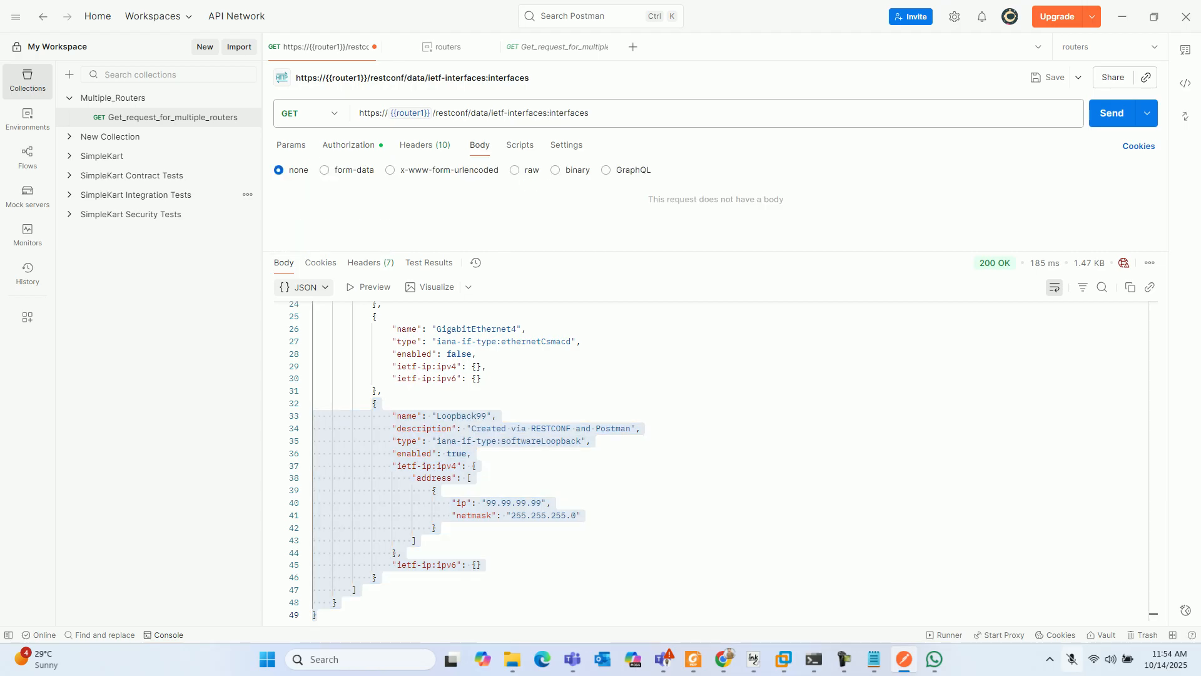
pyautogui.click(516, 170)
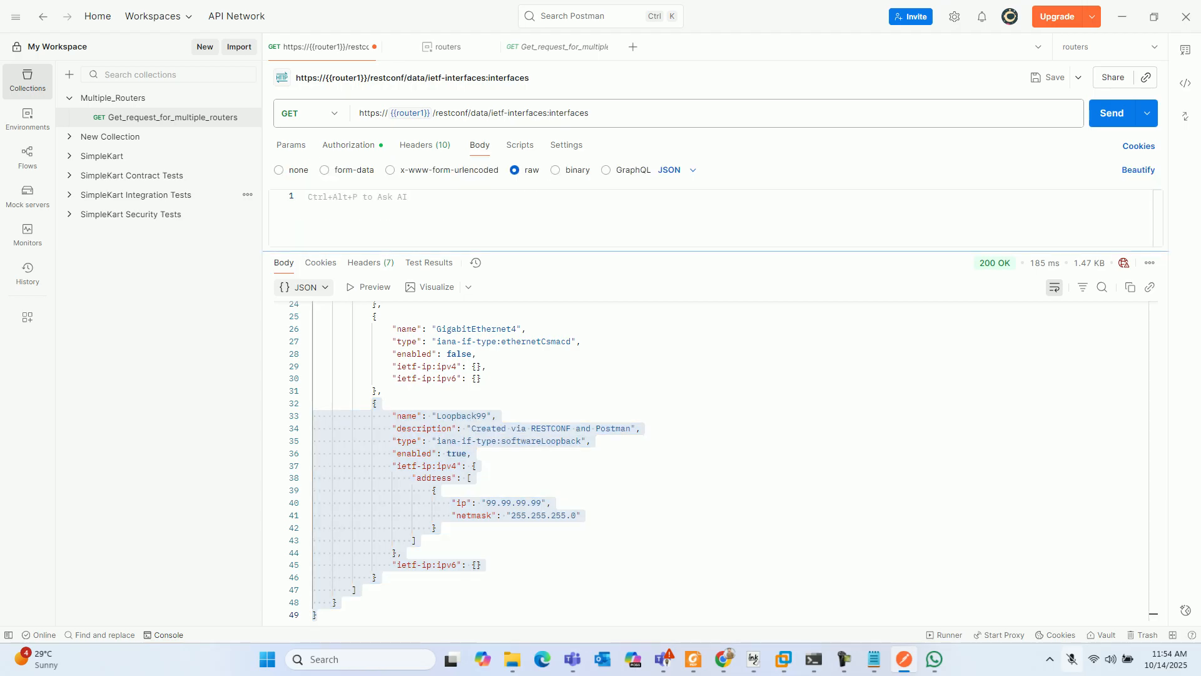
pyautogui.moveTo(579, 252); pyautogui.dragTo(580, 430)
pyautogui.hotkey('ctrl', 'v')
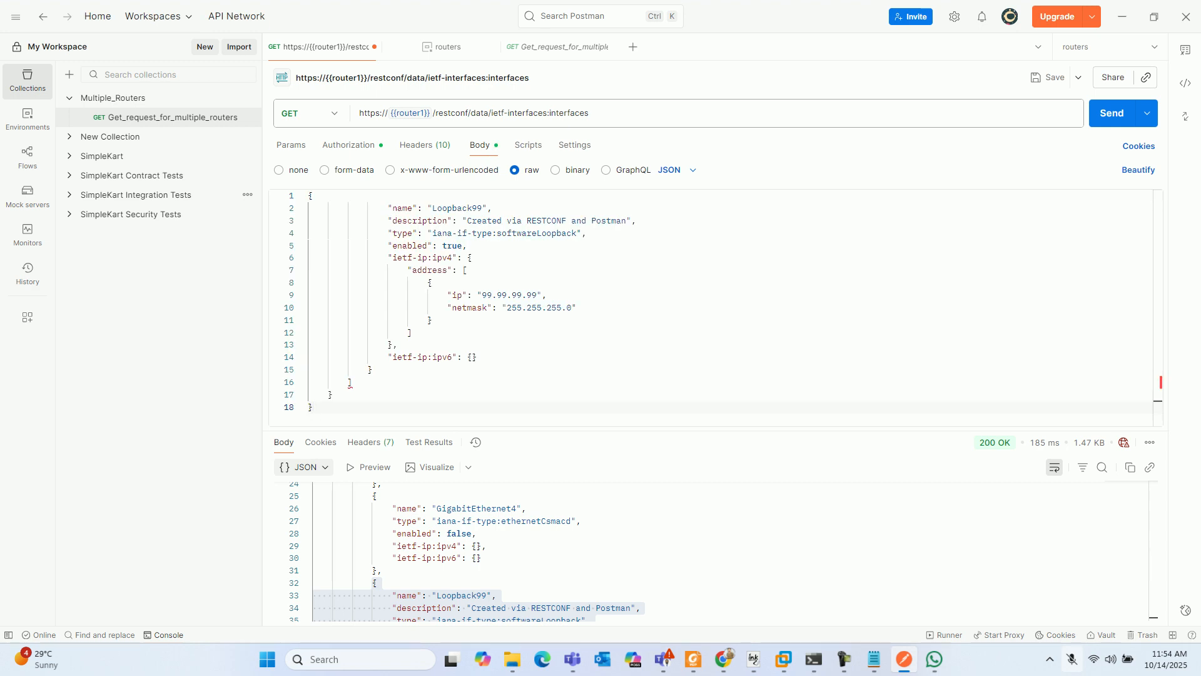
# - Copy the response's opening ietf-interfaces:interfaces and interface lines above the Loopback99 object in the request body, and indent the object's opening brace
pyautogui.scroll(5, 711, 551)
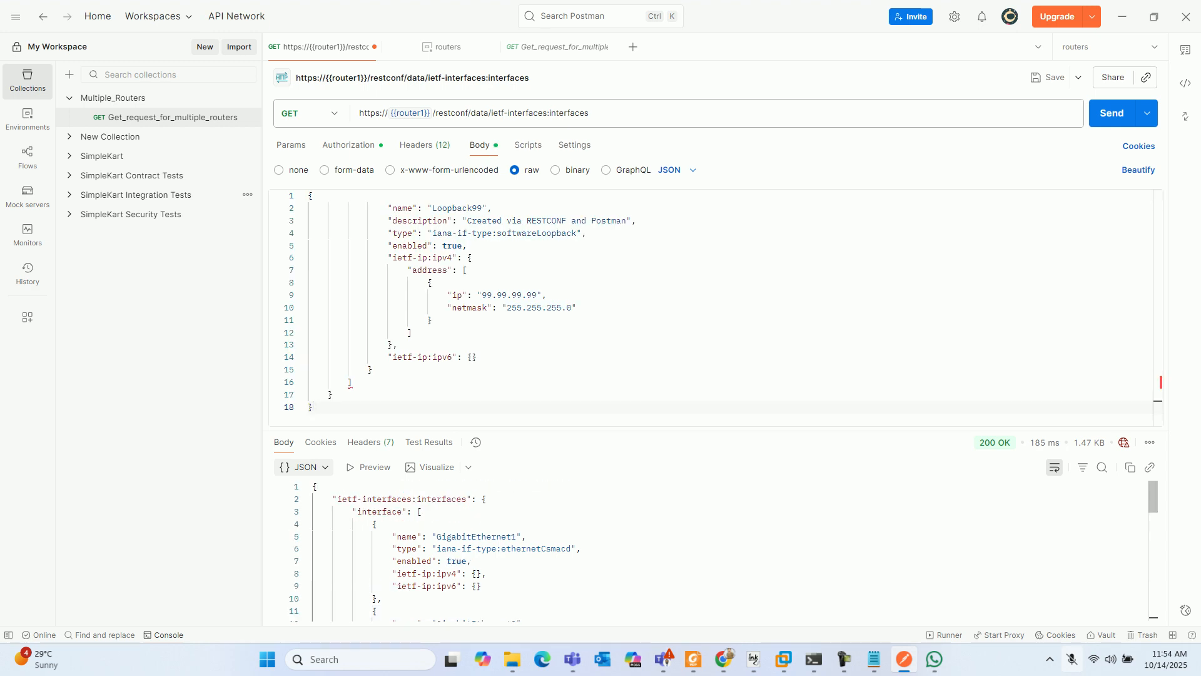
pyautogui.moveTo(421, 511); pyautogui.dragTo(313, 487)
pyautogui.hotkey('ctrl', 'c')
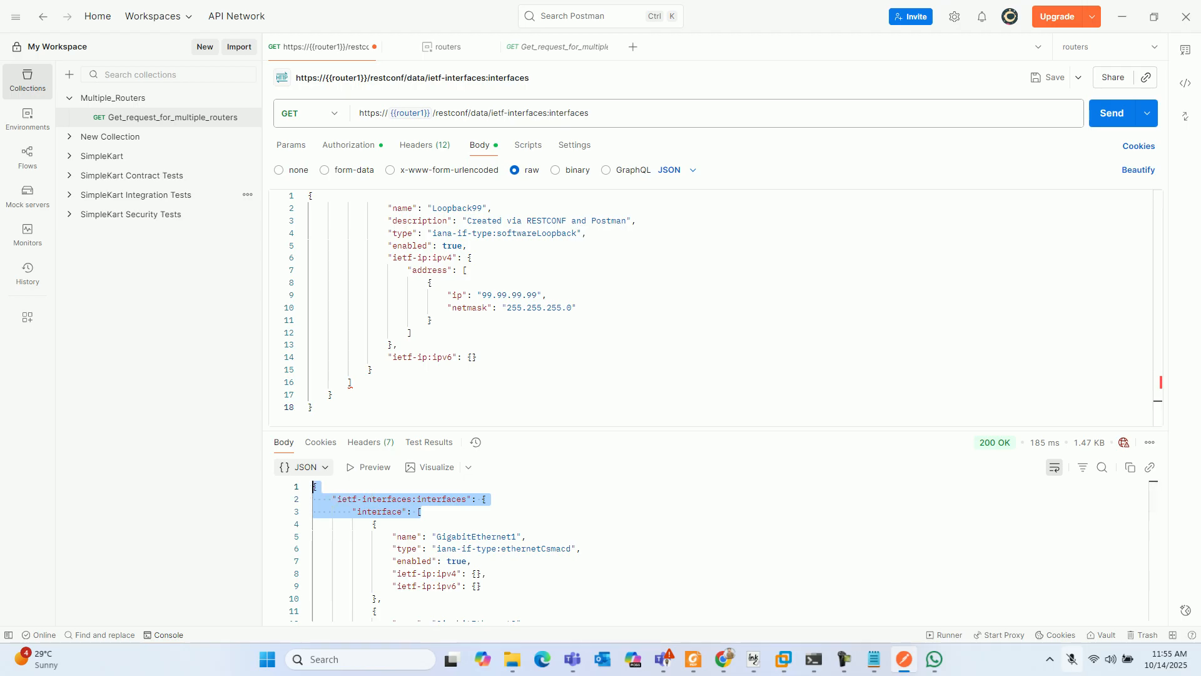
pyautogui.click(309, 195)
pyautogui.press('Return')
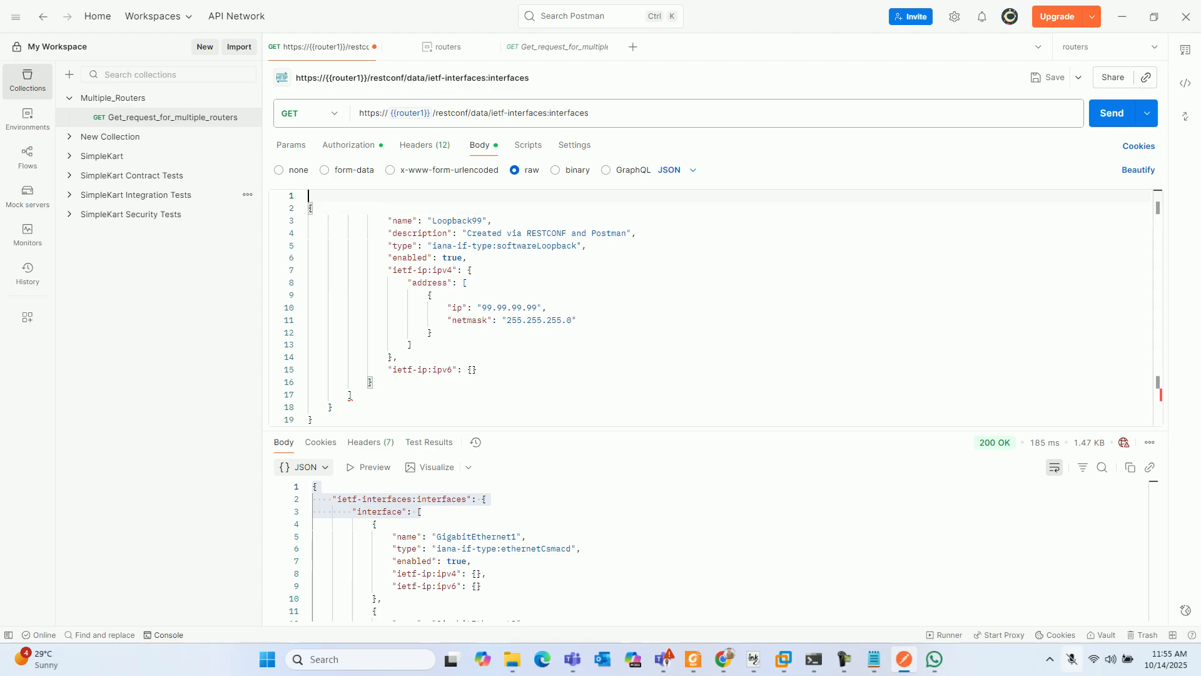
pyautogui.hotkey('ctrl', 'v')
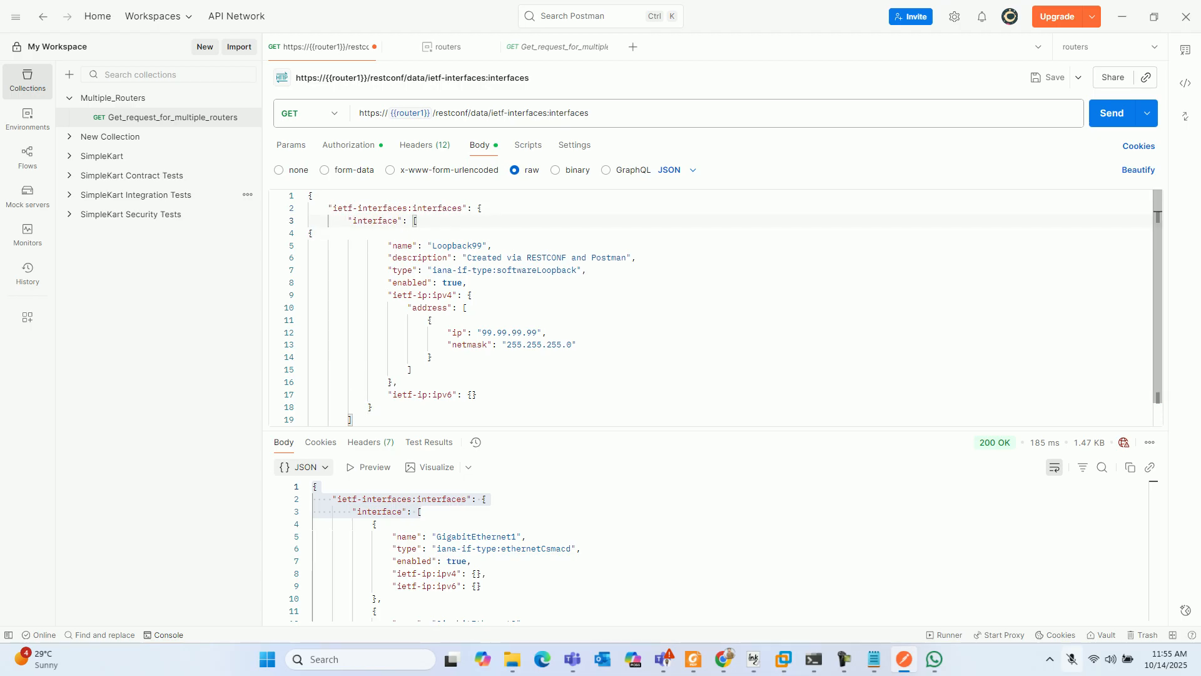
pyautogui.press('Down')
pyautogui.press('Tab')
pyautogui.press('Tab')
pyautogui.press('Tab')
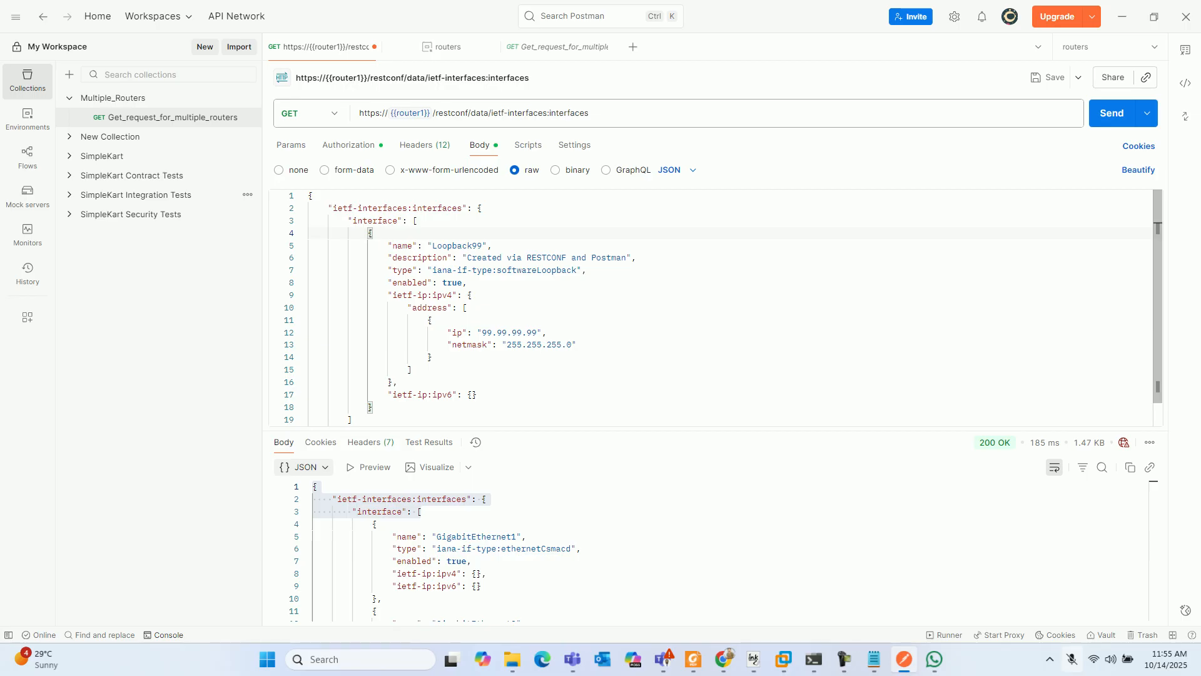
# - In the request body, change the top-level key to ietf-interfaces:interface and the interface name to Loopback1
pyautogui.click(462, 209)
pyautogui.press('BackSpace')
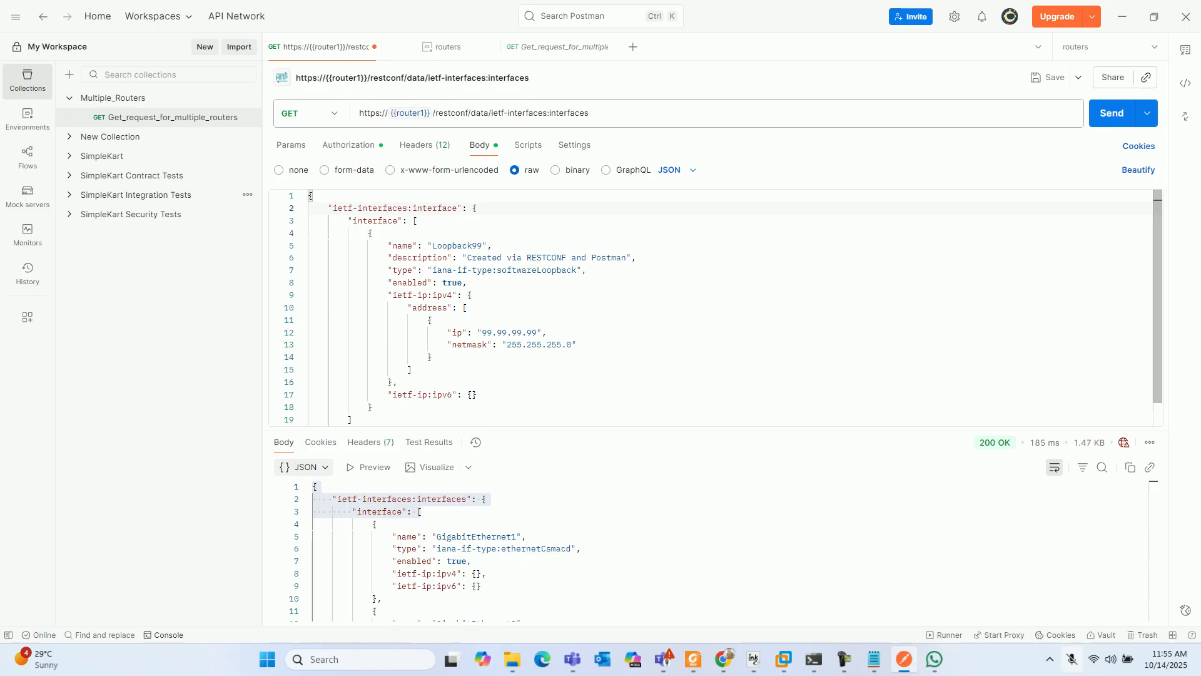
pyautogui.scroll(-2, 714, 307)
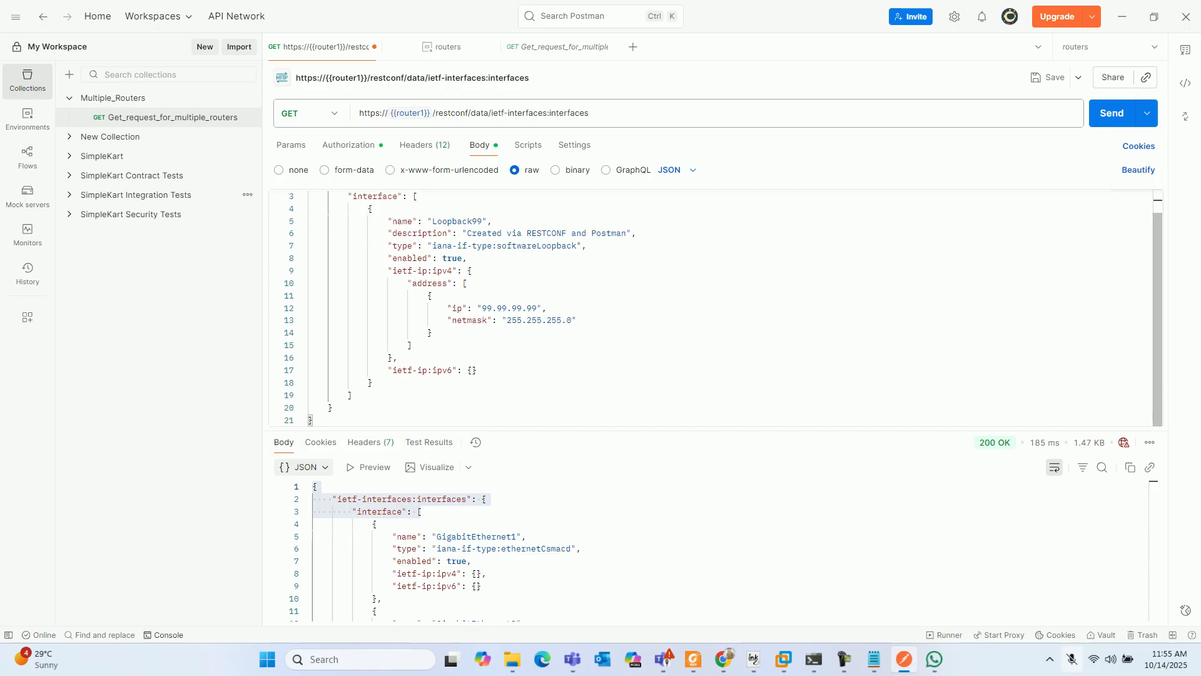
pyautogui.scroll(2, 713, 306)
pyautogui.click(482, 245)
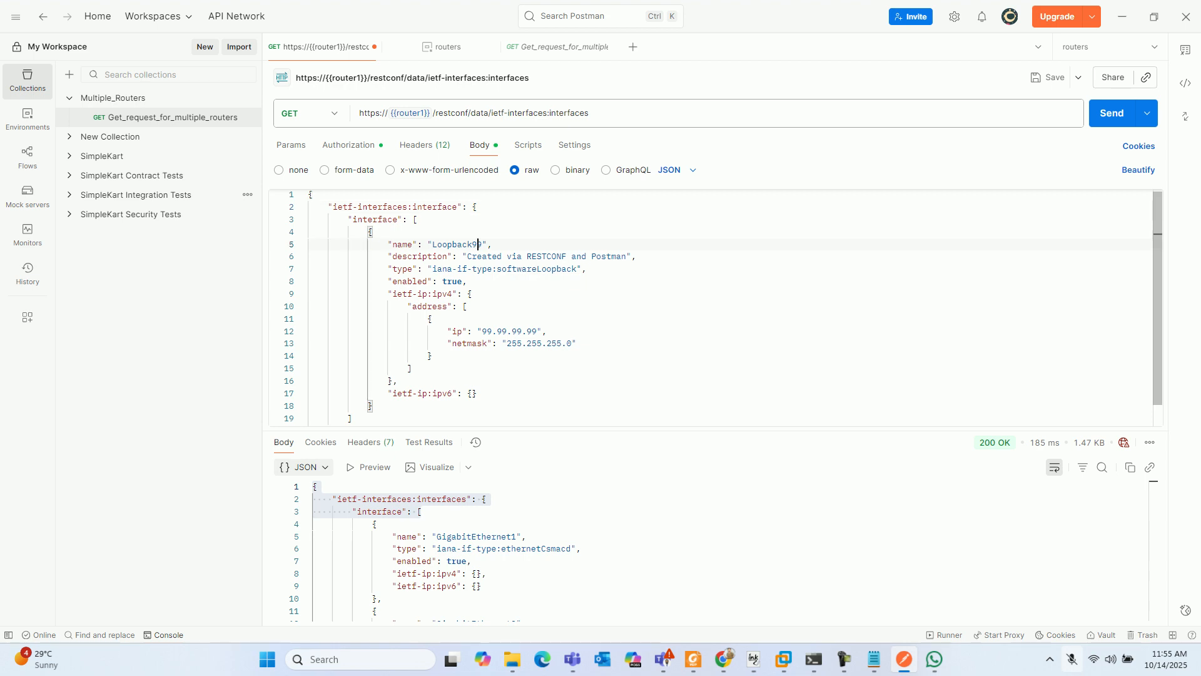
pyautogui.press('BackSpace')
pyautogui.press('BackSpace')
pyautogui.write('1')
# - Set the ip value under ietf-ip:ipv4 address in the request body to 10.10.10.10
pyautogui.click(536, 331)
pyautogui.press('BackSpace')
pyautogui.press('BackSpace')
pyautogui.press('BackSpace')
pyautogui.press('BackSpace')
pyautogui.press('BackSpace')
pyautogui.press('BackSpace')
pyautogui.press('BackSpace')
pyautogui.press('BackSpace')
pyautogui.press('BackSpace')
pyautogui.press('BackSpace')
pyautogui.press('BackSpace')
pyautogui.write('10.10.10.10')
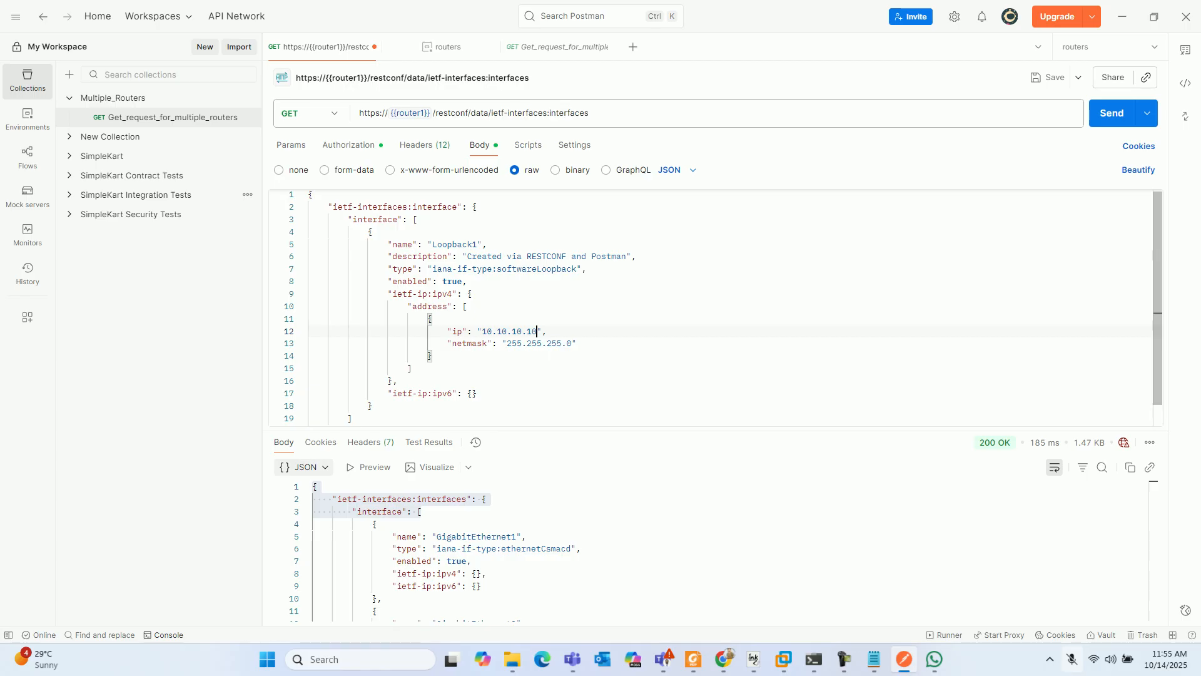
pyautogui.moveTo(479, 393); pyautogui.dragTo(388, 394)
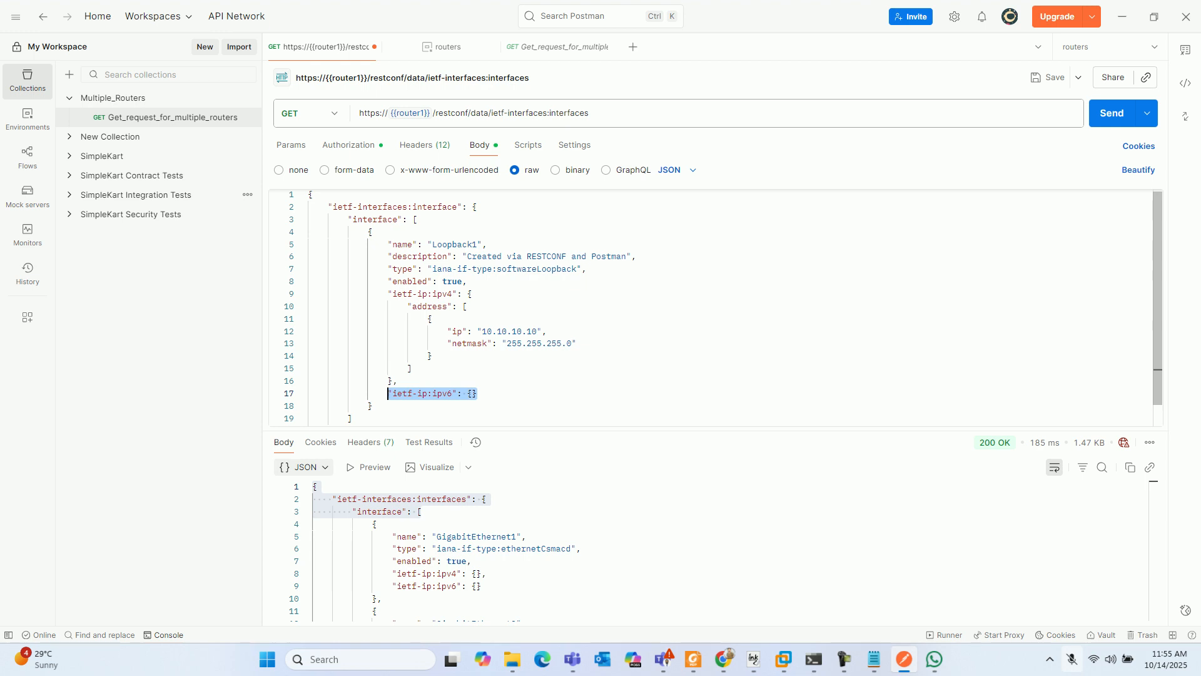
# - Remove the nested "interface": [ line and its matching closing square bracket from the request body
pyautogui.click(408, 220)
pyautogui.press('BackSpace')
pyautogui.press('BackSpace')
pyautogui.press('BackSpace')
pyautogui.press('BackSpace')
pyautogui.press('BackSpace')
pyautogui.press('BackSpace')
pyautogui.press('BackSpace')
pyautogui.press('BackSpace')
pyautogui.press('BackSpace')
pyautogui.press('BackSpace')
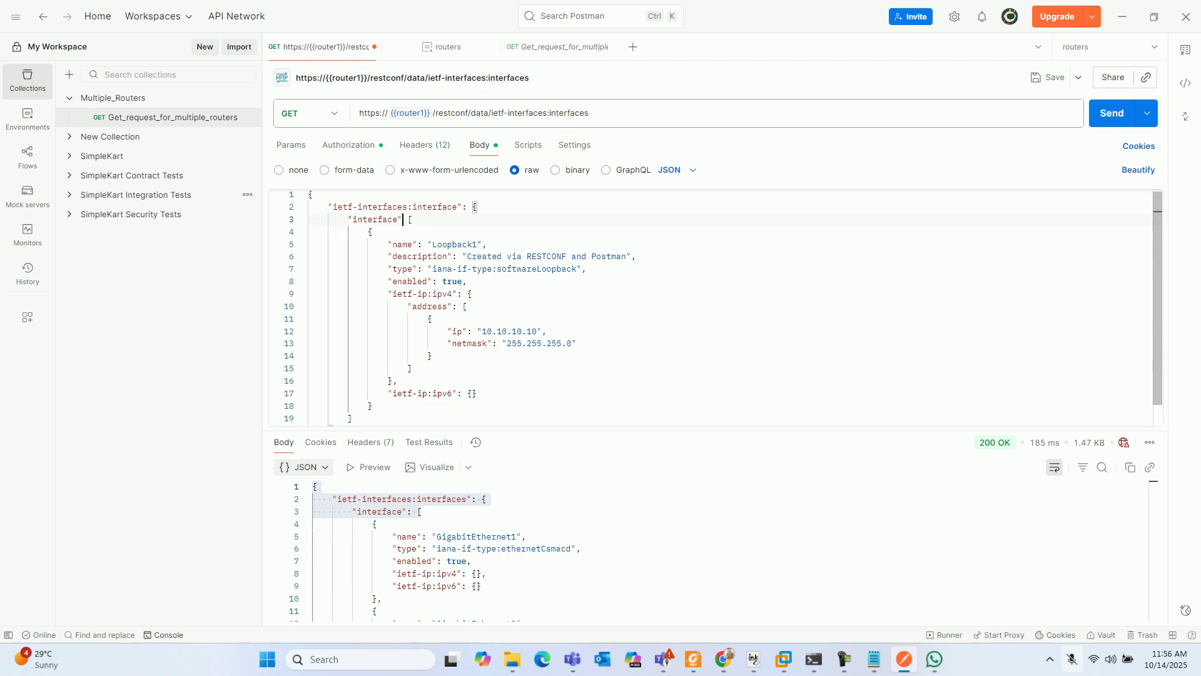
pyautogui.press('BackSpace')
pyautogui.press('BackSpace')
pyautogui.press('BackSpace')
pyautogui.press('Right')
pyautogui.press('BackSpace')
pyautogui.press('BackSpace')
pyautogui.press('BackSpace')
pyautogui.press('BackSpace')
pyautogui.press('BackSpace')
pyautogui.press('BackSpace')
pyautogui.press('BackSpace')
pyautogui.click(354, 406)
pyautogui.press('BackSpace')
pyautogui.press('BackSpace')
pyautogui.press('BackSpace')
pyautogui.press('BackSpace')
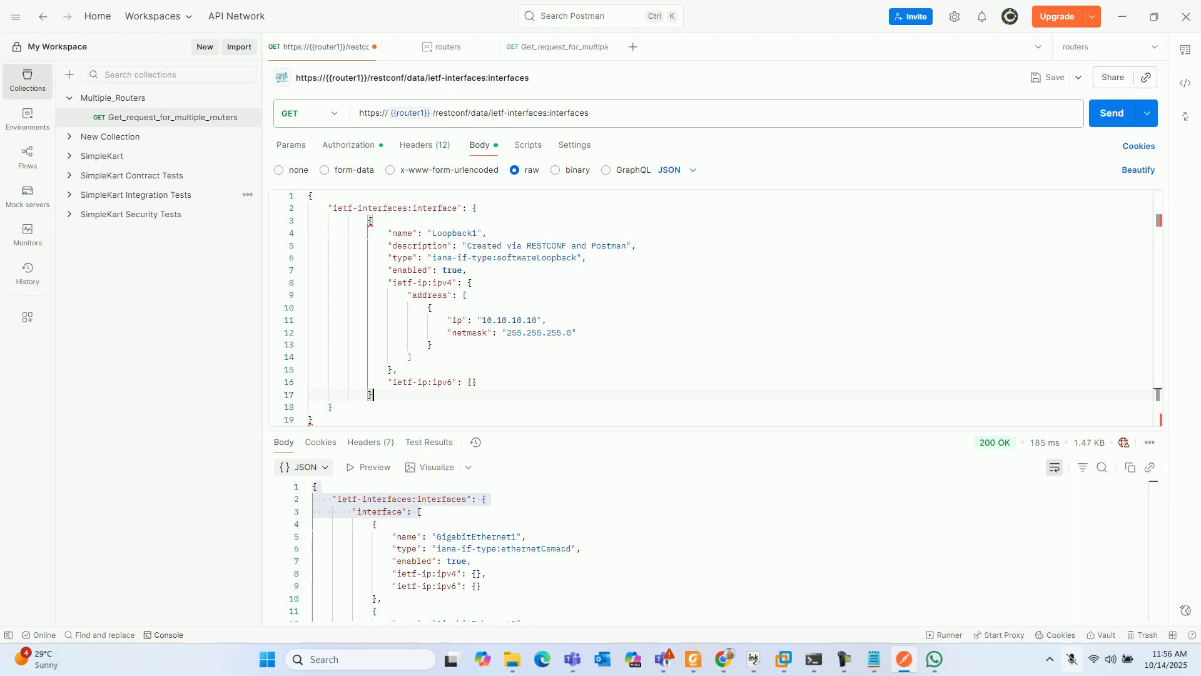
# - Delete the extra opening brace and its line above the name entry in the request body
pyautogui.click(844, 659)
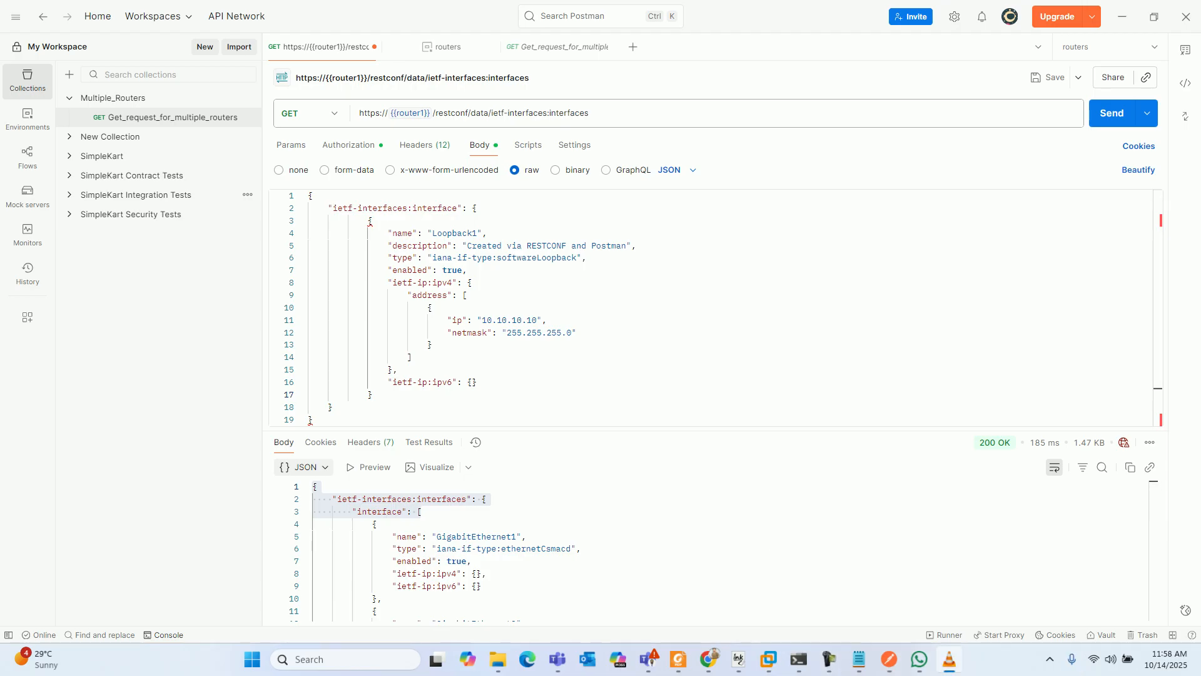
pyautogui.click(370, 222)
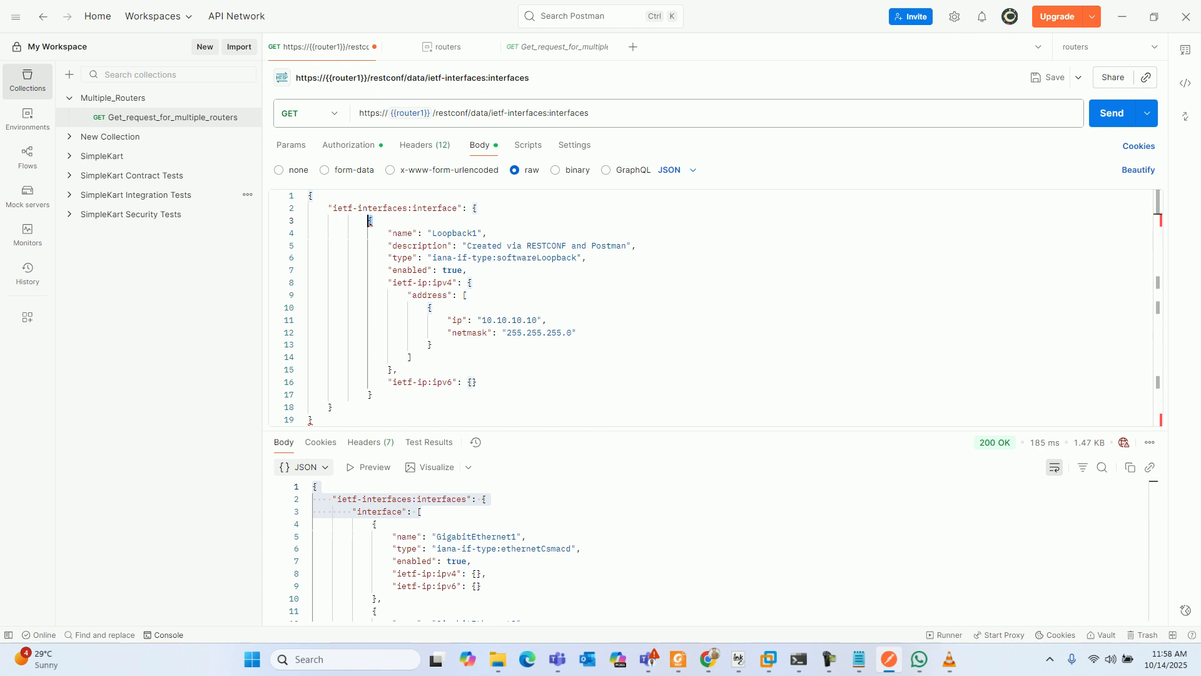
pyautogui.click(311, 419)
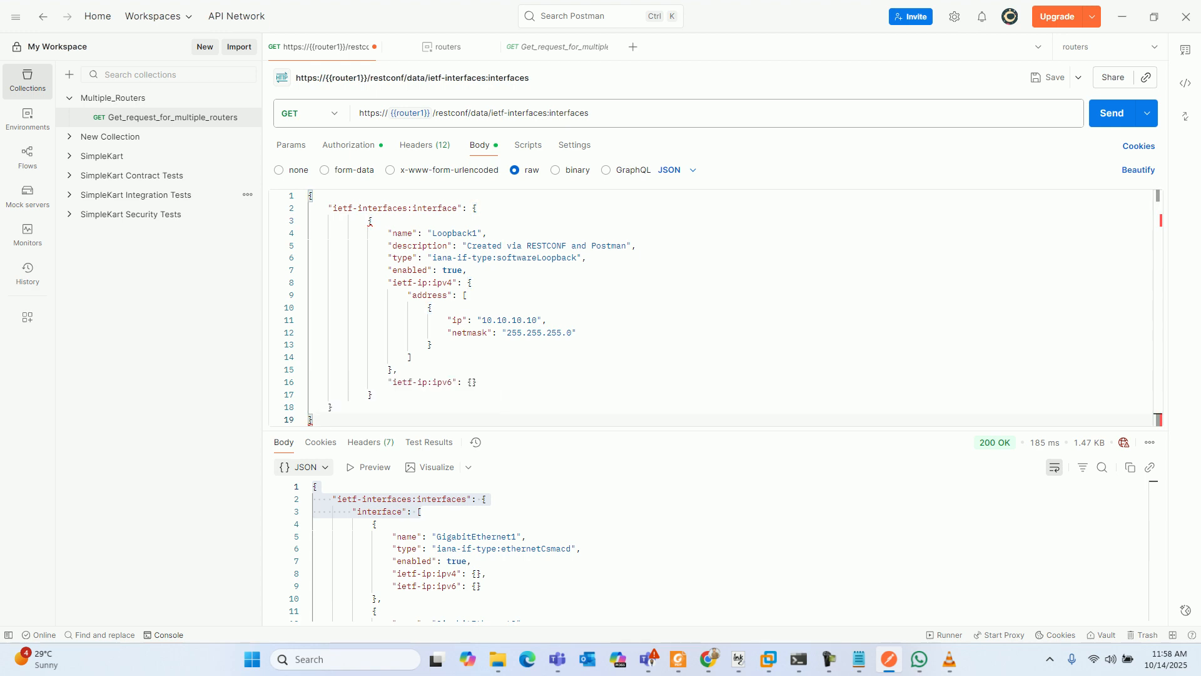
pyautogui.click(374, 221)
pyautogui.press('BackSpace')
pyautogui.press('BackSpace')
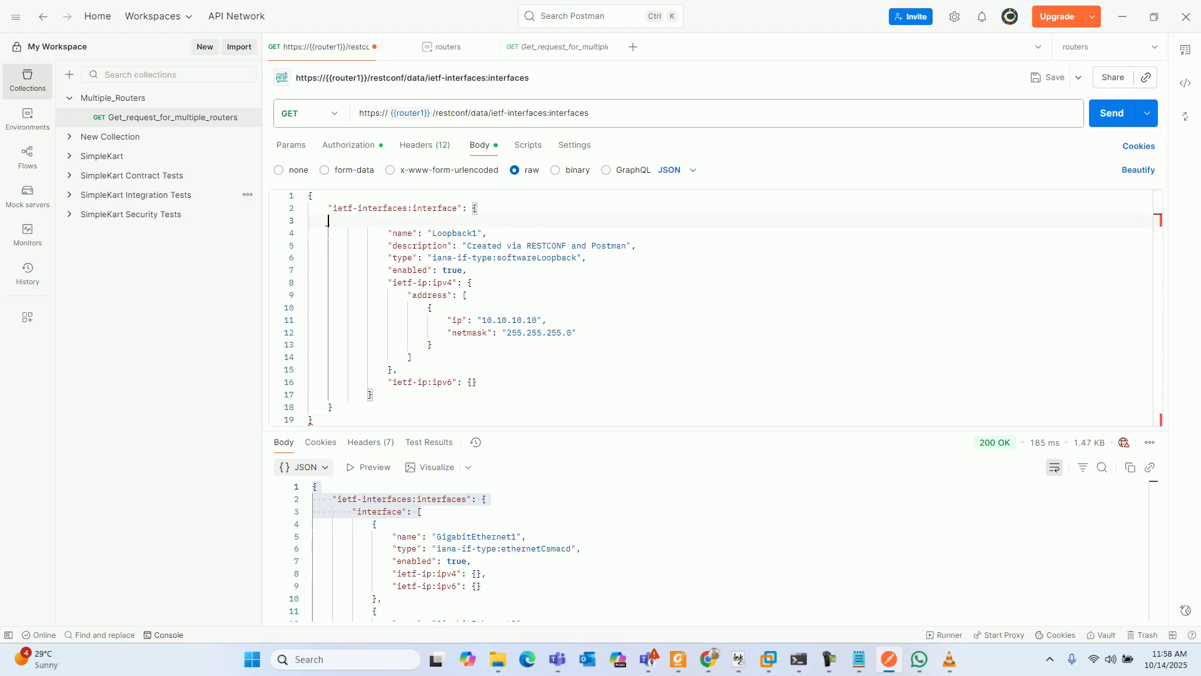
pyautogui.press('BackSpace')
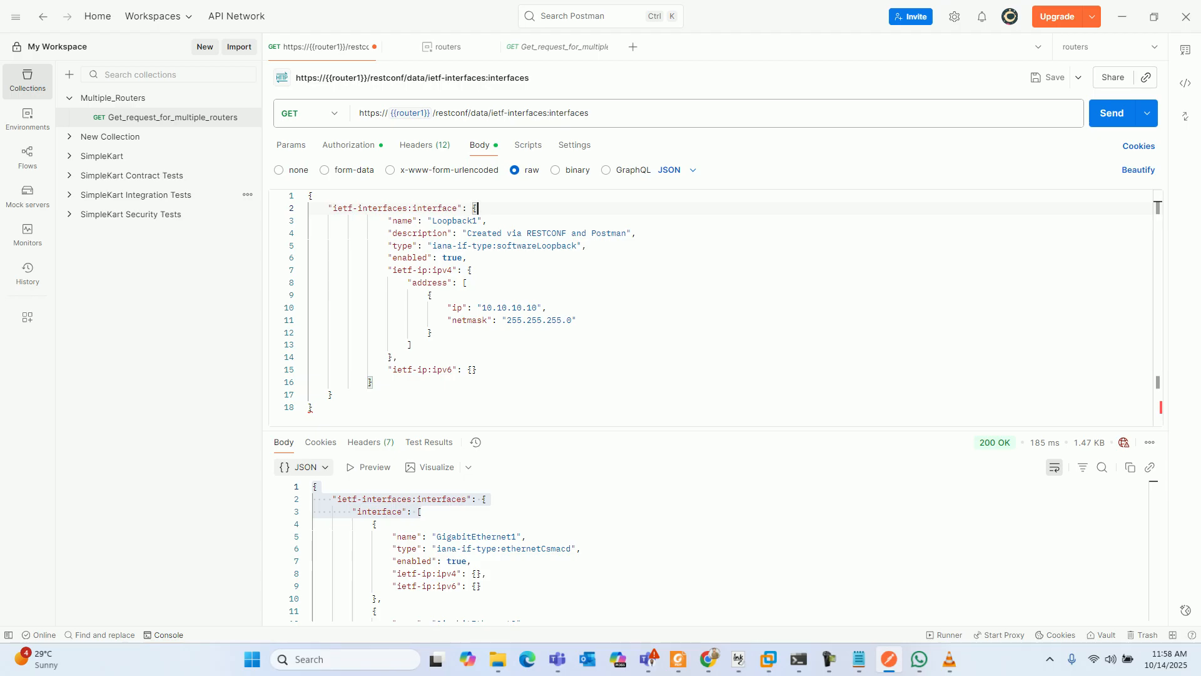
pyautogui.click(399, 357)
pyautogui.press('BackSpace')
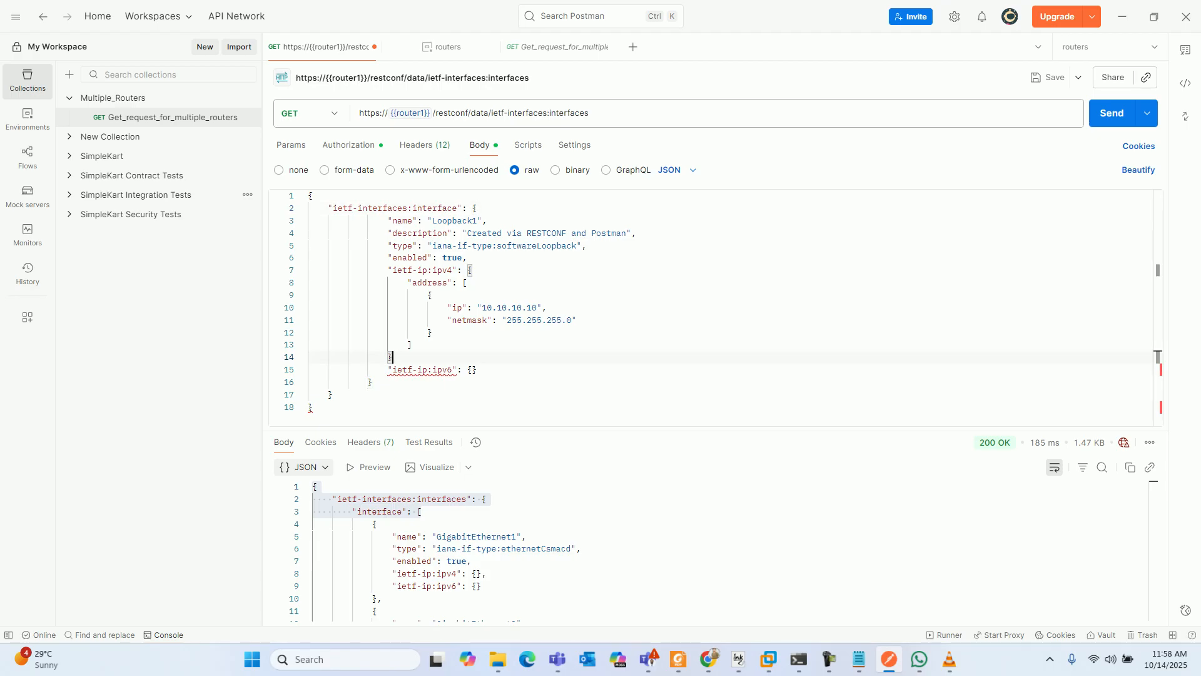
pyautogui.write(',')
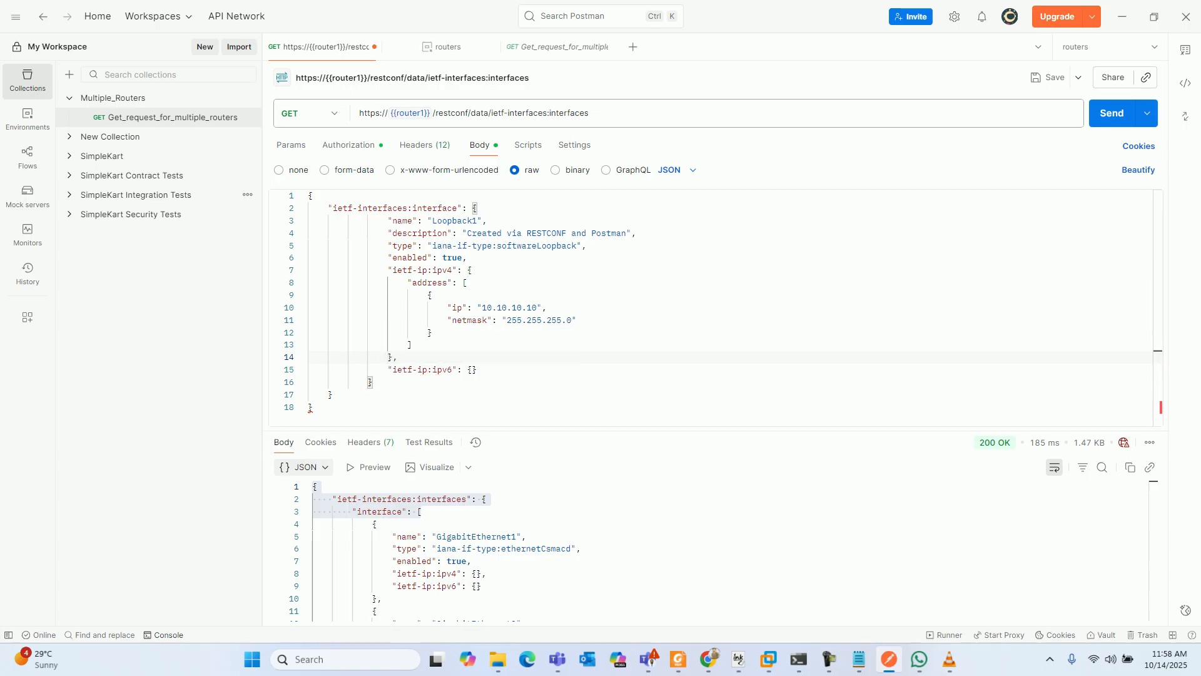
# - Delete the ietf-ip:ipv6 entry together with the closing brace and comma directly above it, so the JSON braces match
pyautogui.moveTo(478, 369); pyautogui.dragTo(388, 357)
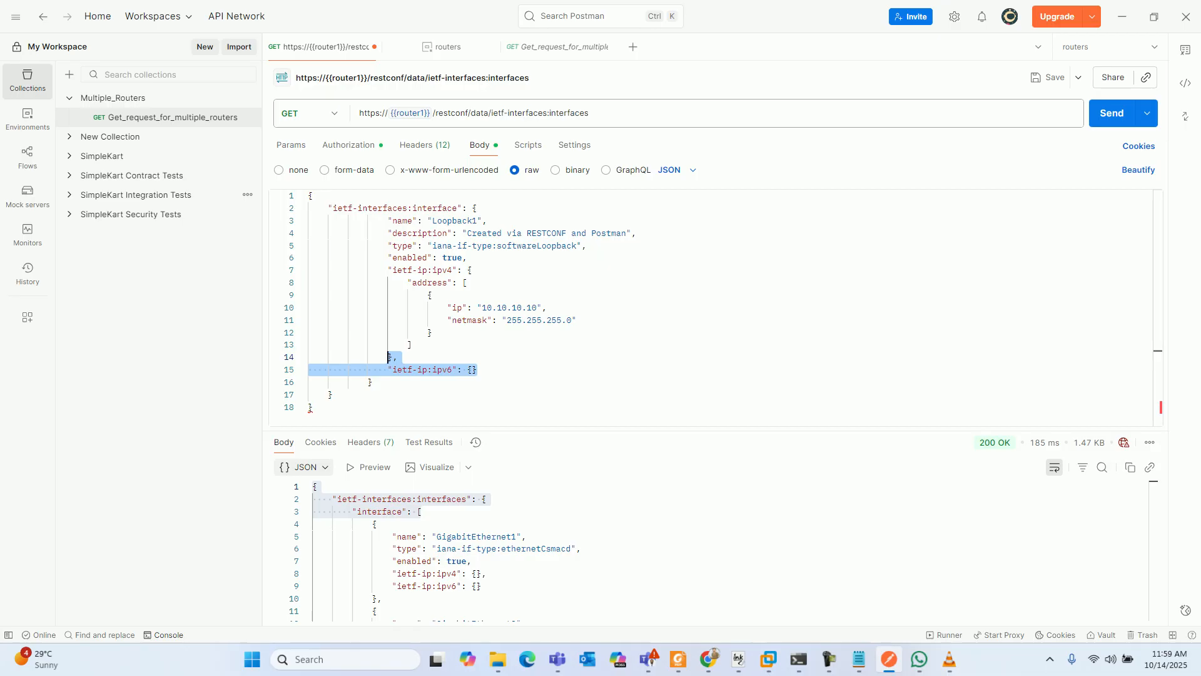
pyautogui.press('BackSpace')
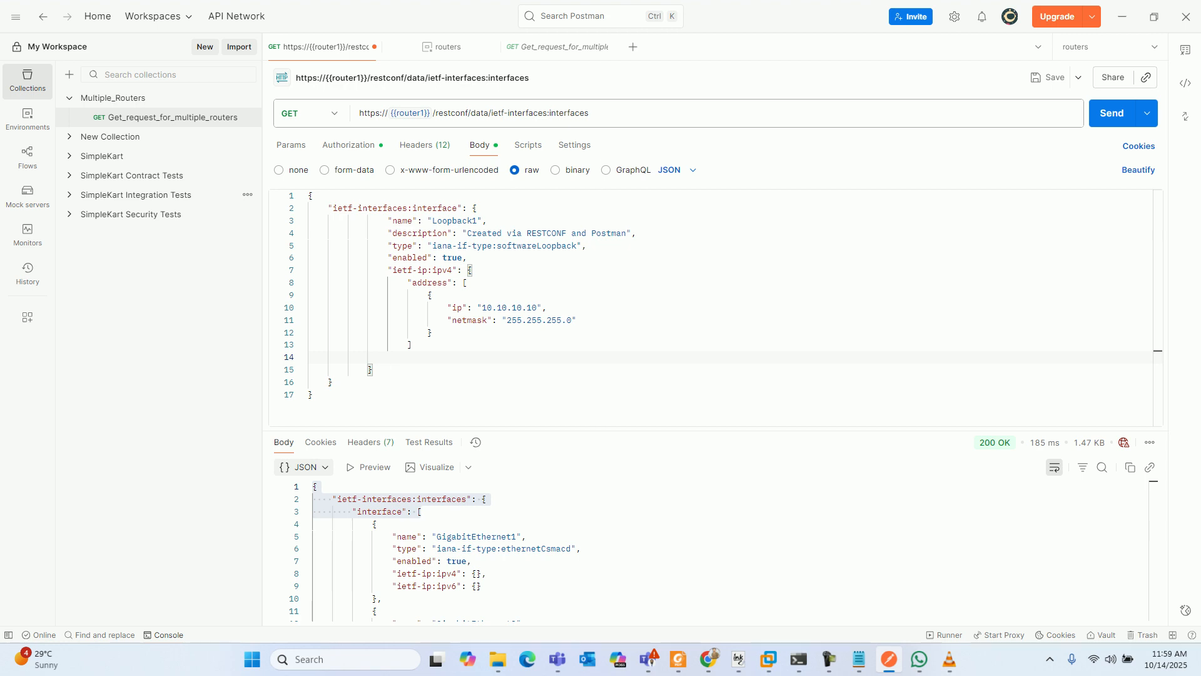
pyautogui.click(314, 395)
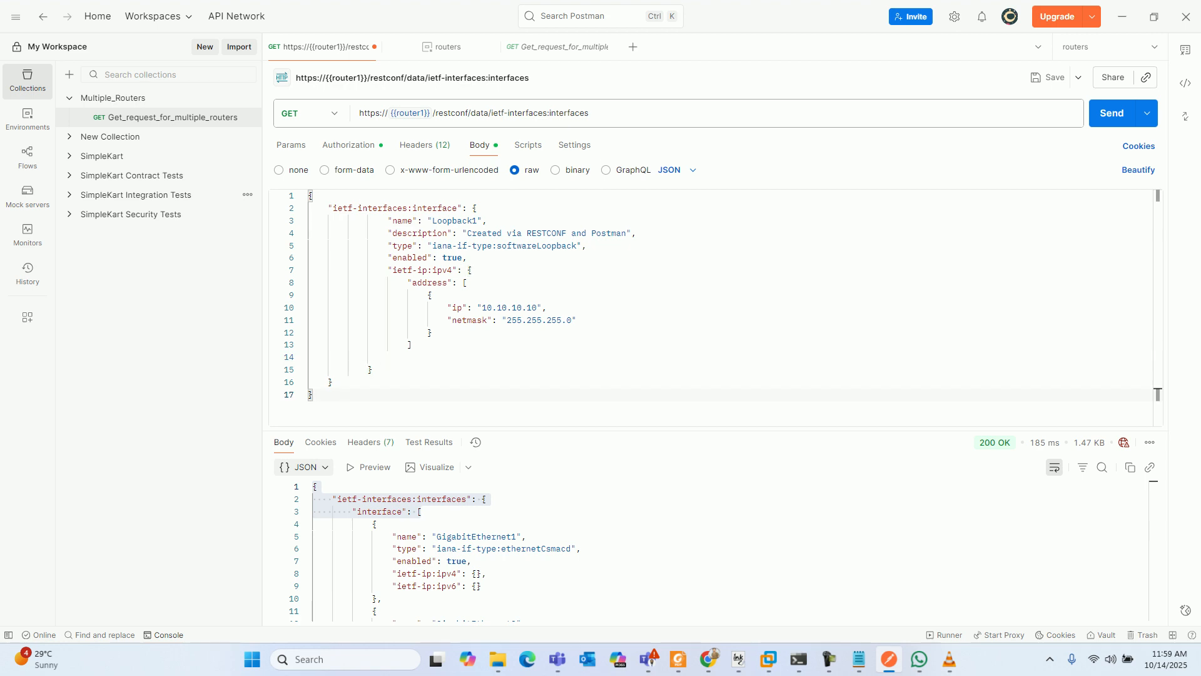
# - Change the request method to POST and the variable in the request URL to {{router2}}
pyautogui.click(311, 113)
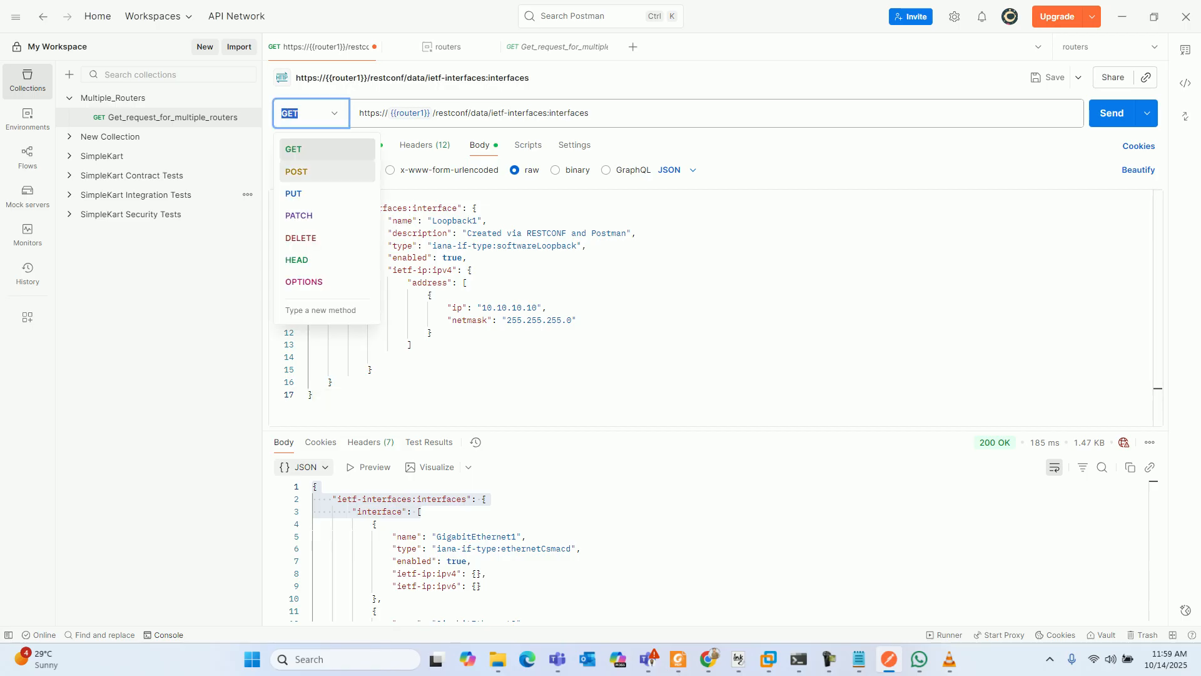
pyautogui.click(297, 172)
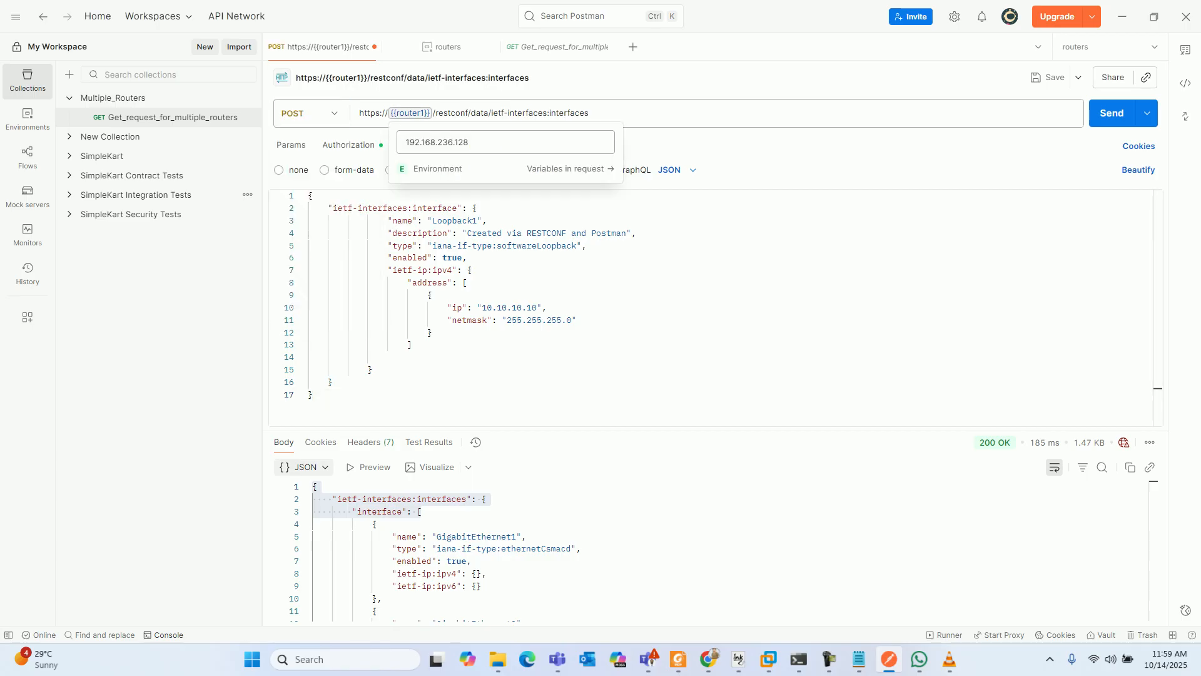
pyautogui.click(423, 114)
pyautogui.press('BackSpace')
pyautogui.write('2')
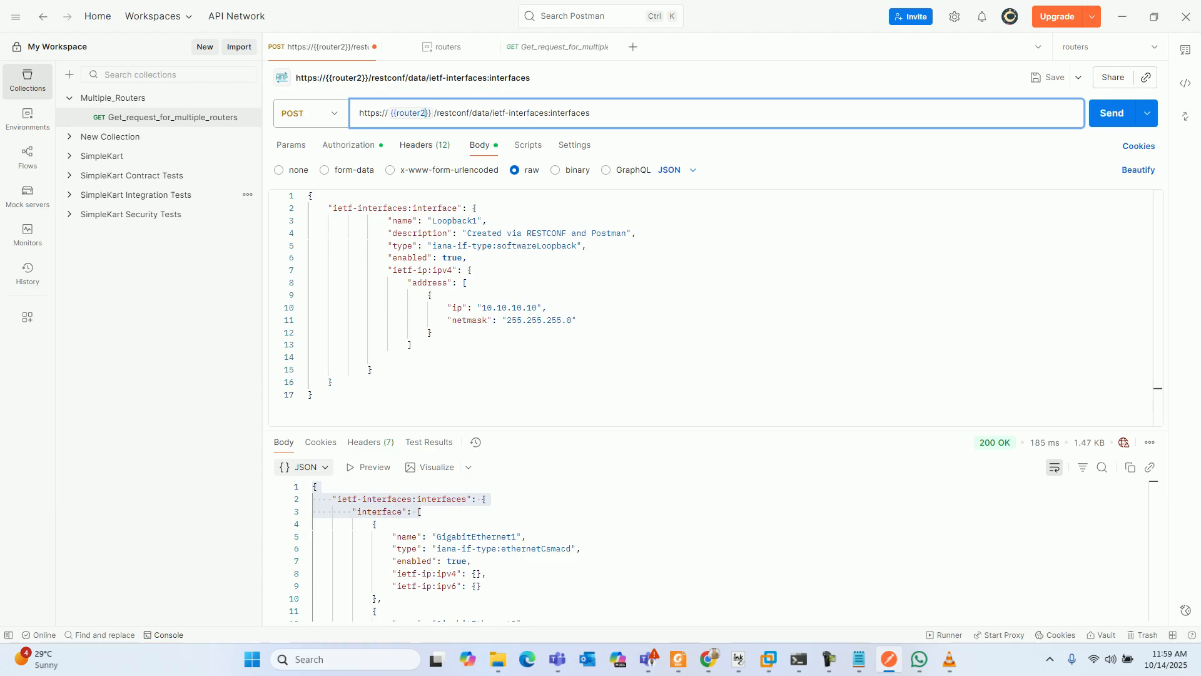
# - Check the Accept and Content-Type headers of the request
pyautogui.click(425, 145)
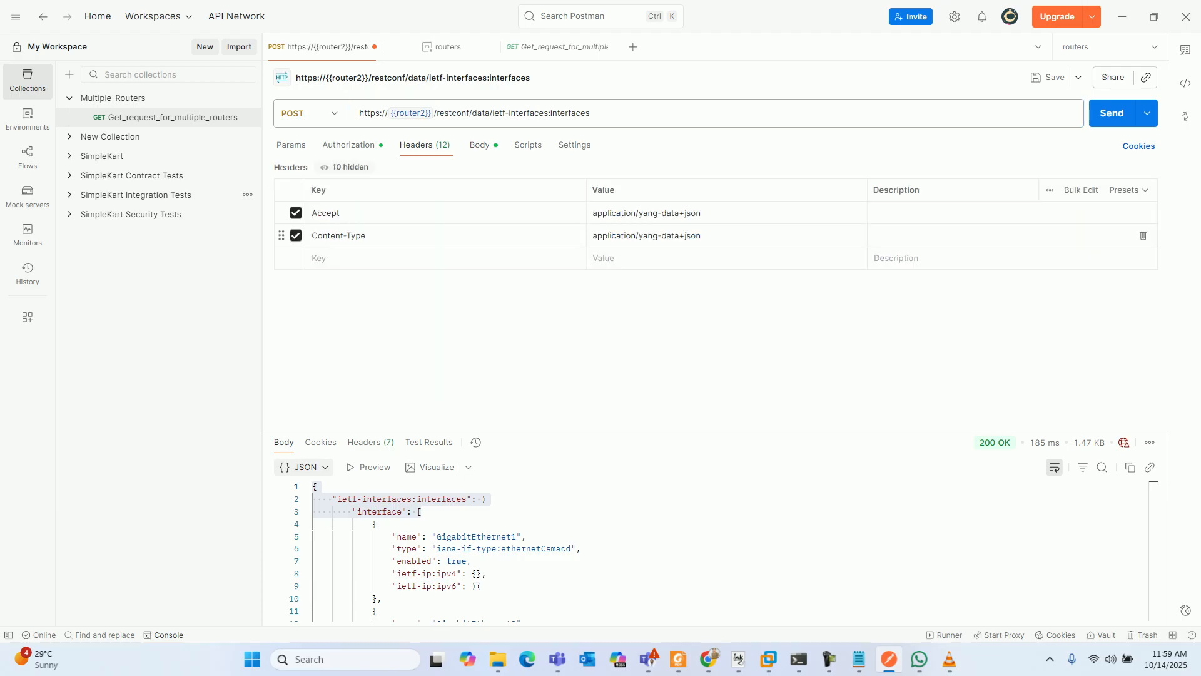
pyautogui.click(367, 236)
pyautogui.click(351, 213)
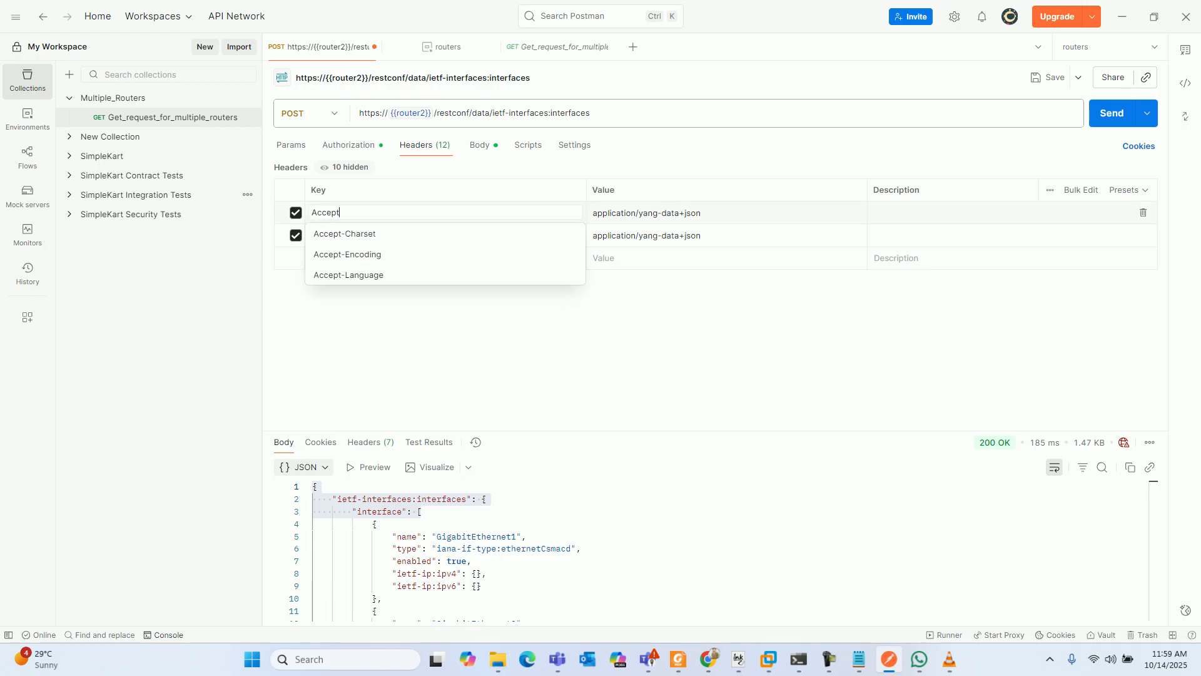
pyautogui.click(335, 231)
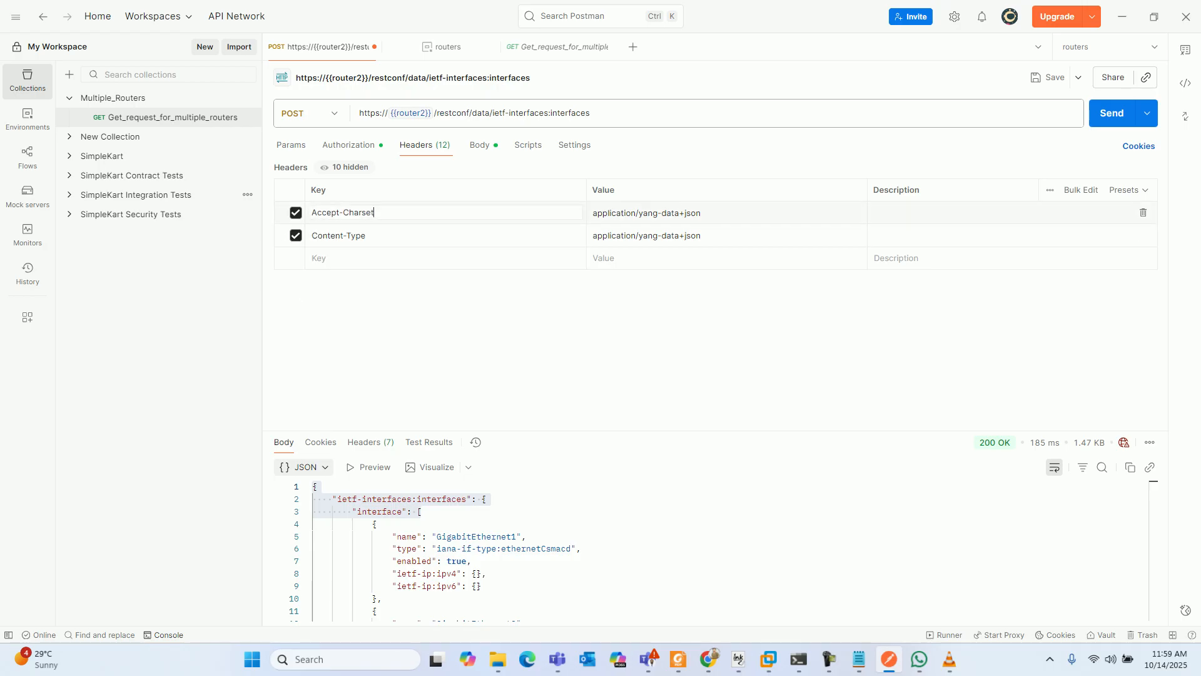
pyautogui.press('BackSpace')
pyautogui.press('BackSpace')
pyautogui.press('BackSpace')
pyautogui.press('BackSpace')
pyautogui.press('BackSpace')
pyautogui.press('BackSpace')
pyautogui.press('BackSpace')
pyautogui.press('BackSpace')
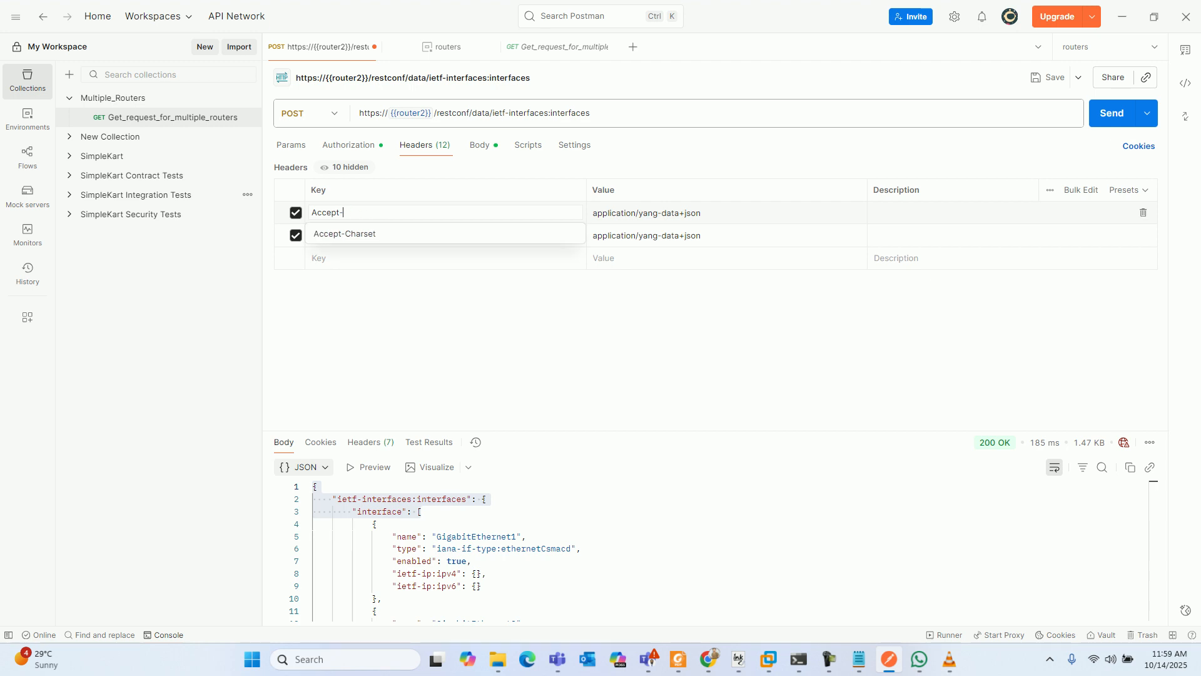
pyautogui.press('Escape')
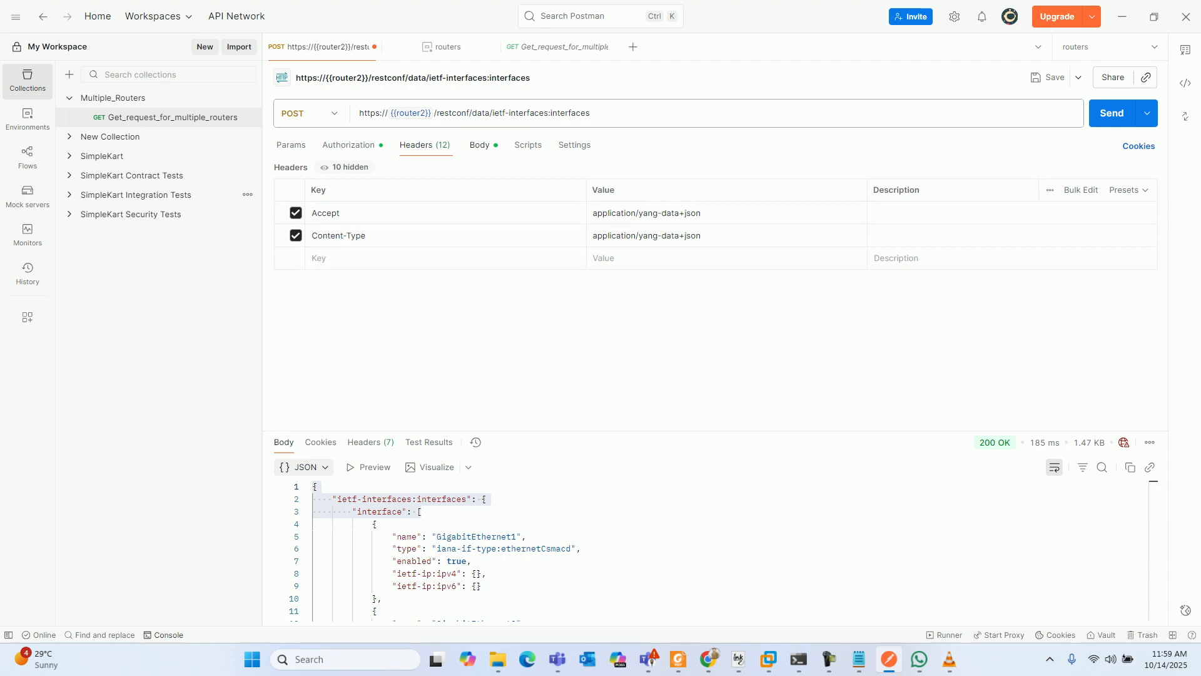
# - Return to the request body, send the POST request to router2 and examine the response status
pyautogui.click(479, 144)
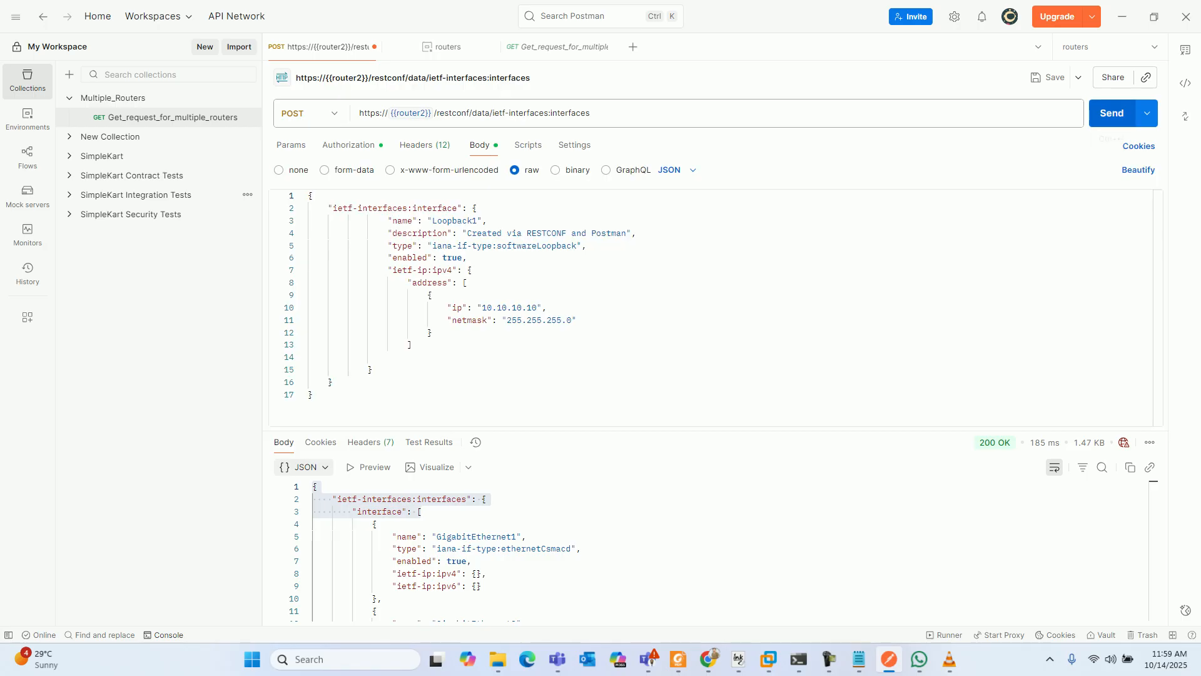
pyautogui.click(1112, 113)
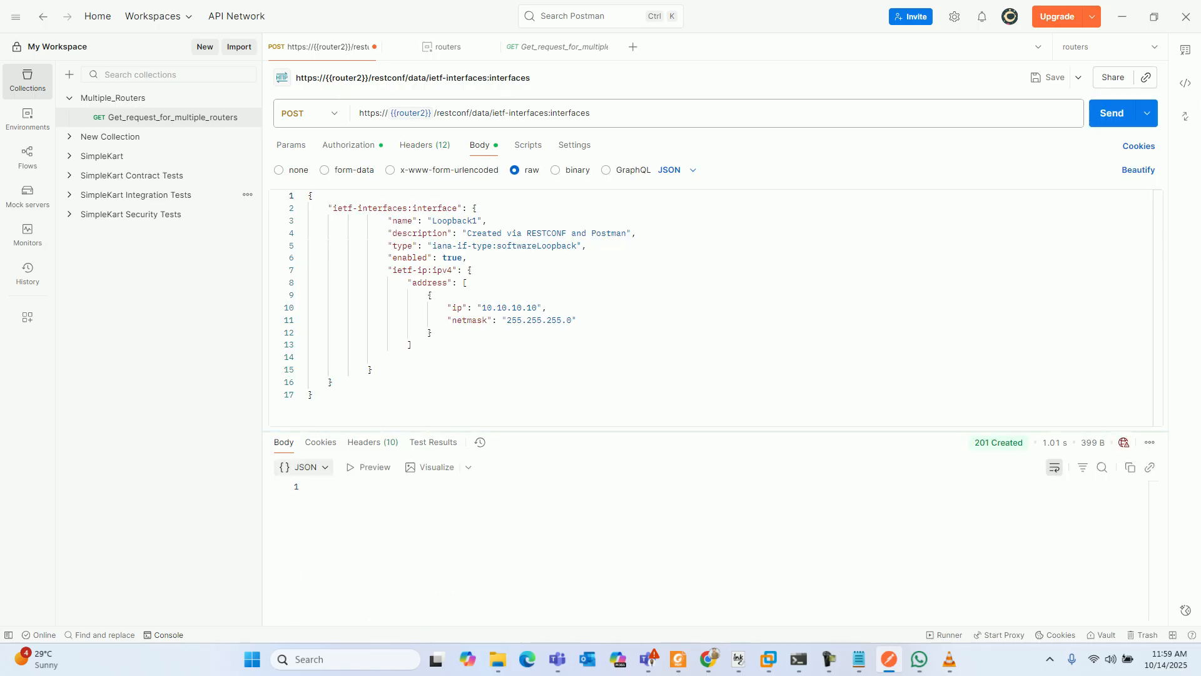
pyautogui.moveTo(998, 442)
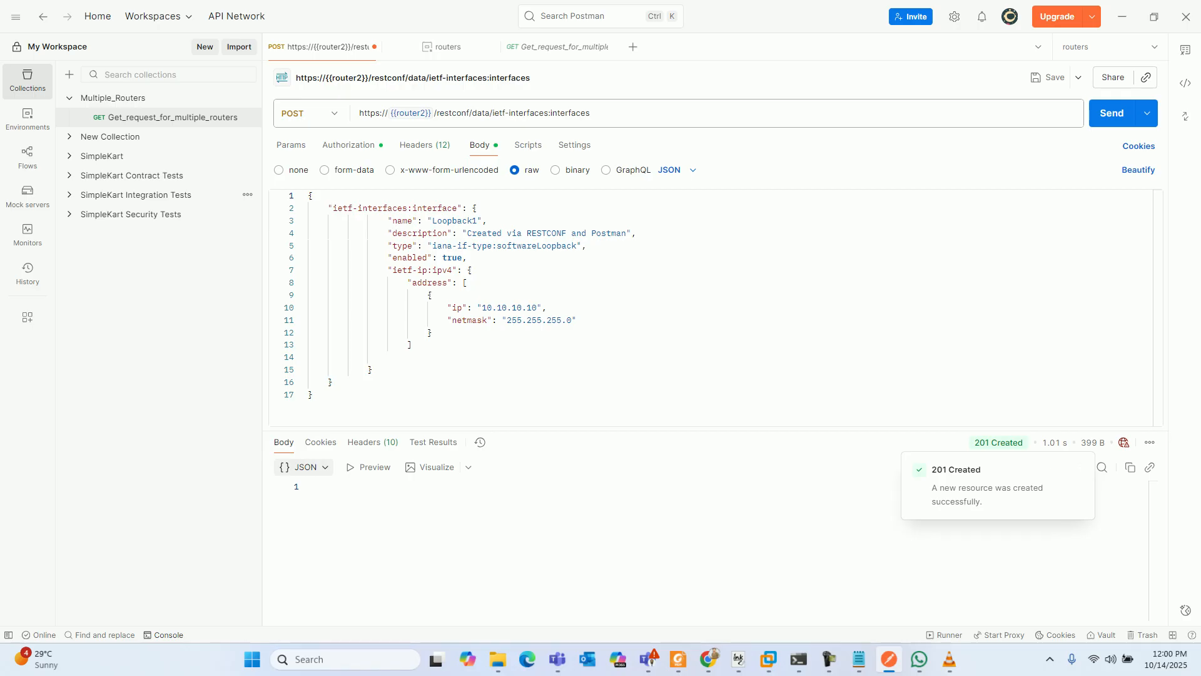
# - Switch to the csr2 terminal session, run show ip interface brief and check the Loopback1 row, and minimize the terminal
pyautogui.moveTo(799, 659)
pyautogui.click(874, 607)
pyautogui.press('Return')
pyautogui.press('Return')
pyautogui.press('Return')
pyautogui.press('Return')
pyautogui.press('Return')
pyautogui.press('Return')
pyautogui.press('Return')
pyautogui.press('Return')
pyautogui.press('Return')
pyautogui.press('Return')
pyautogui.press('Return')
pyautogui.press('Return')
pyautogui.write('sho')
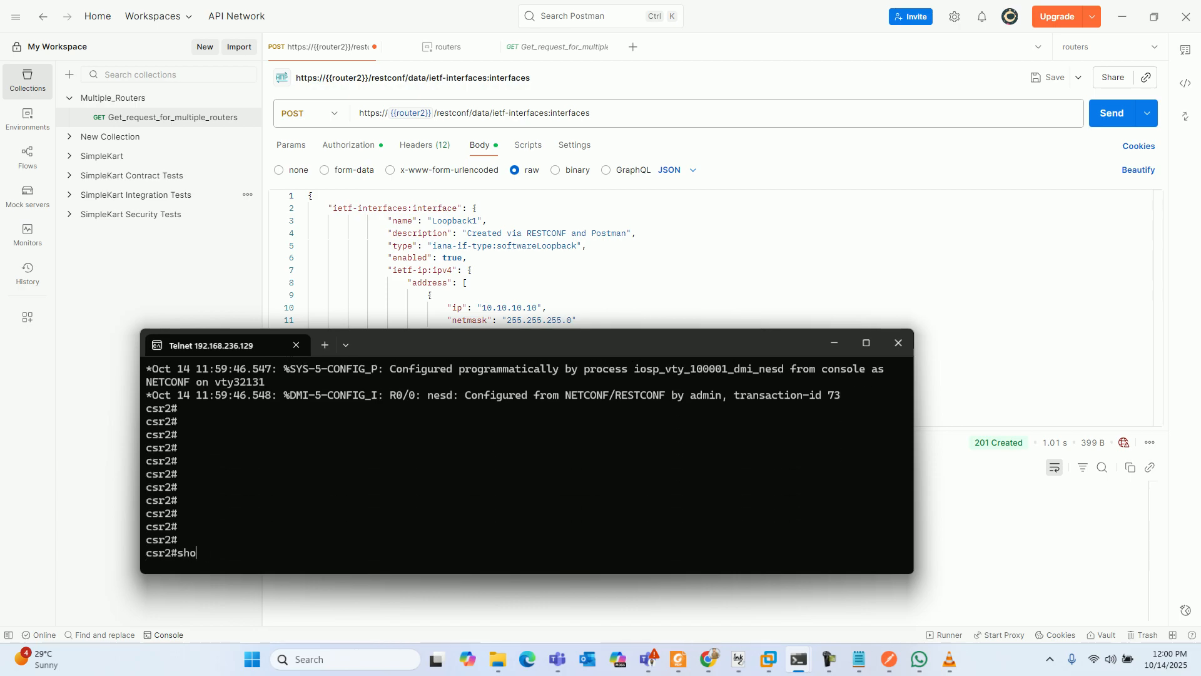
pyautogui.write('w ip inter')
pyautogui.press('Tab')
pyautogui.write('bri')
pyautogui.press('Tab')
pyautogui.press('Return')
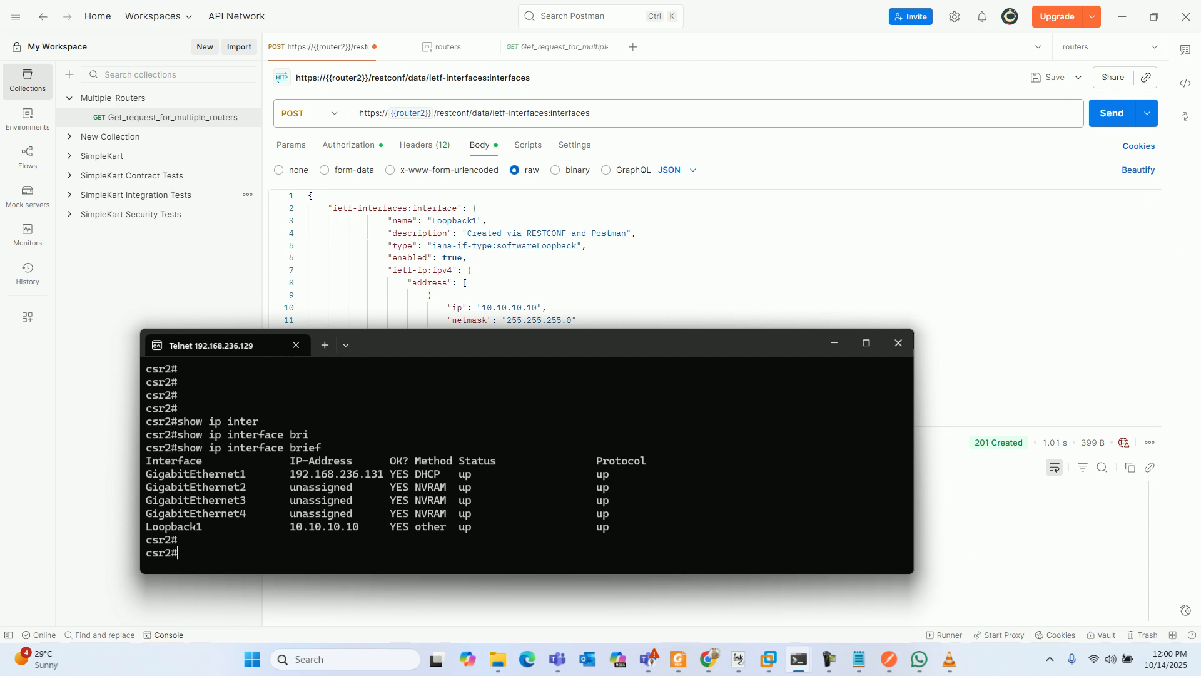
pyautogui.moveTo(220, 527); pyautogui.dragTo(147, 527)
pyautogui.moveTo(265, 527); pyautogui.dragTo(628, 527)
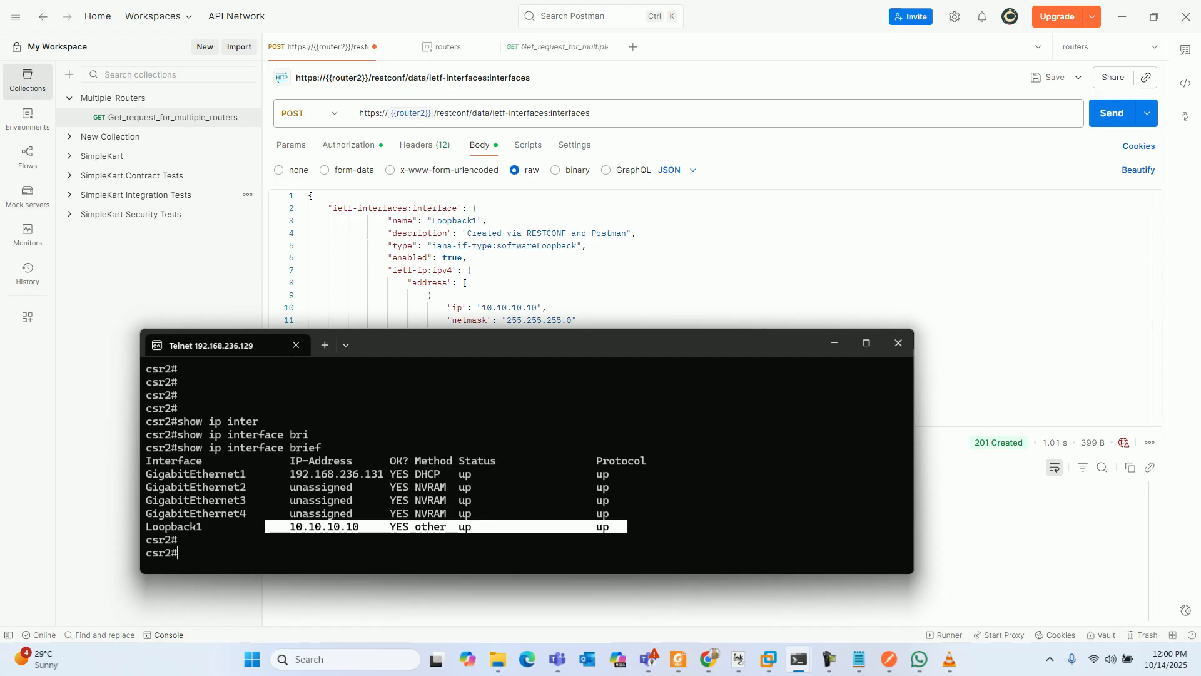
pyautogui.click(834, 342)
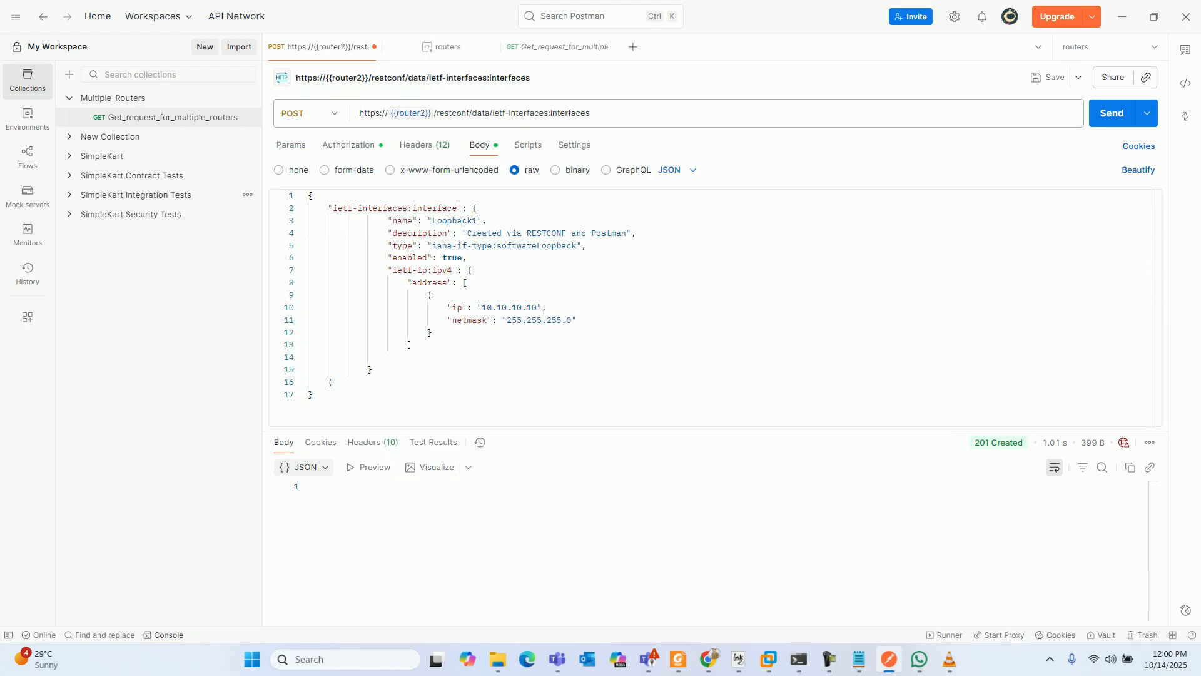
# - Switch to the CSR1 terminal session, wake the console and enter privileged EXEC mode with en
pyautogui.moveTo(410, 113)
pyautogui.moveTo(799, 658)
pyautogui.click(733, 606)
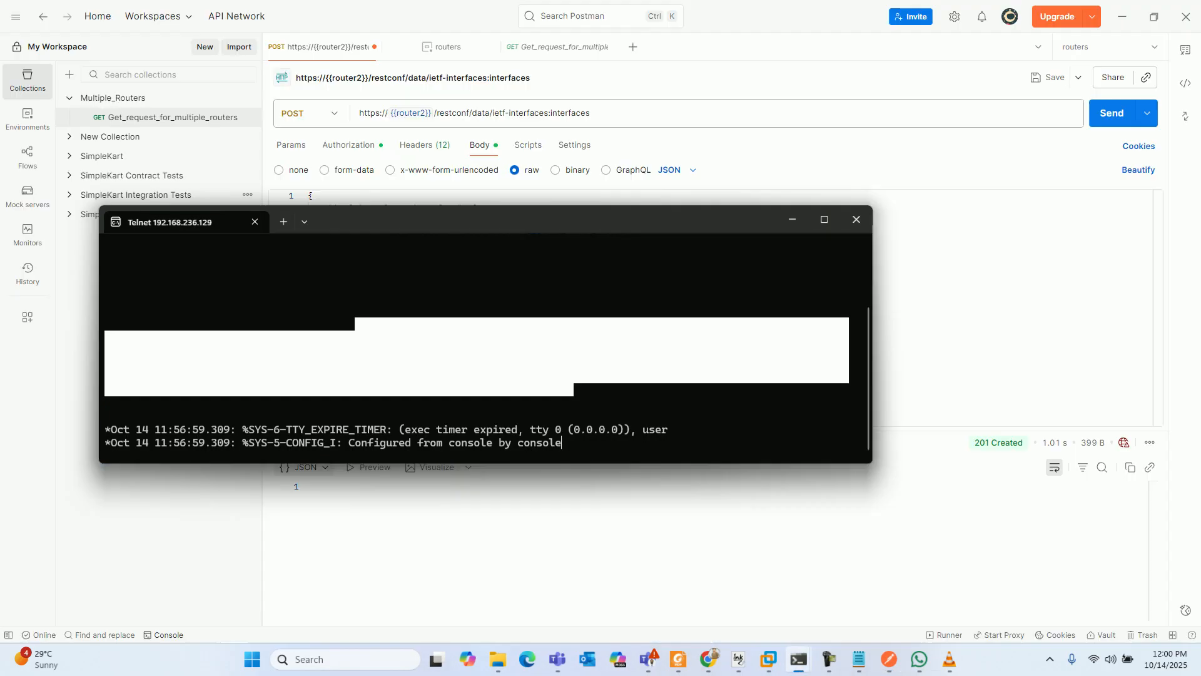
pyautogui.press('Return')
pyautogui.press('Return')
pyautogui.press('Return')
pyautogui.press('Return')
pyautogui.press('Return')
pyautogui.press('Return')
pyautogui.press('Return')
pyautogui.press('Return')
pyautogui.write('en')
pyautogui.press('Return')
pyautogui.press('Return')
# - Run show ip interface brief on CSR1 to check which interfaces exist before sending the request
pyautogui.write('show ip')
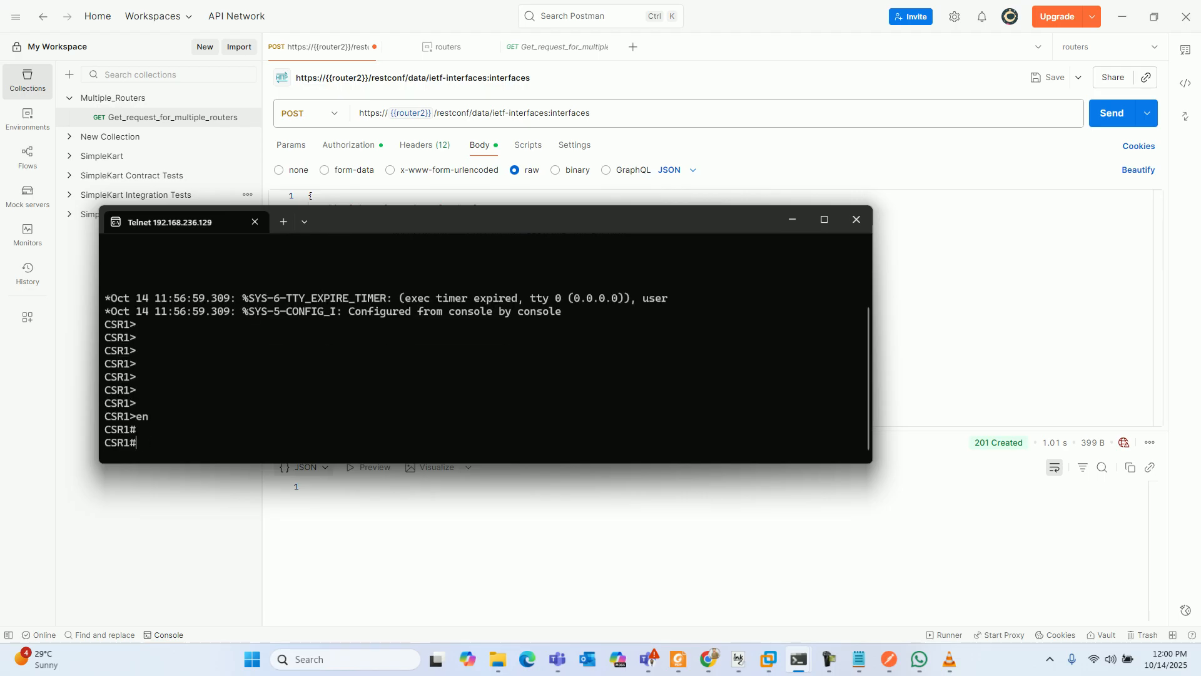
pyautogui.write(' inter')
pyautogui.press('Tab')
pyautogui.write('bri')
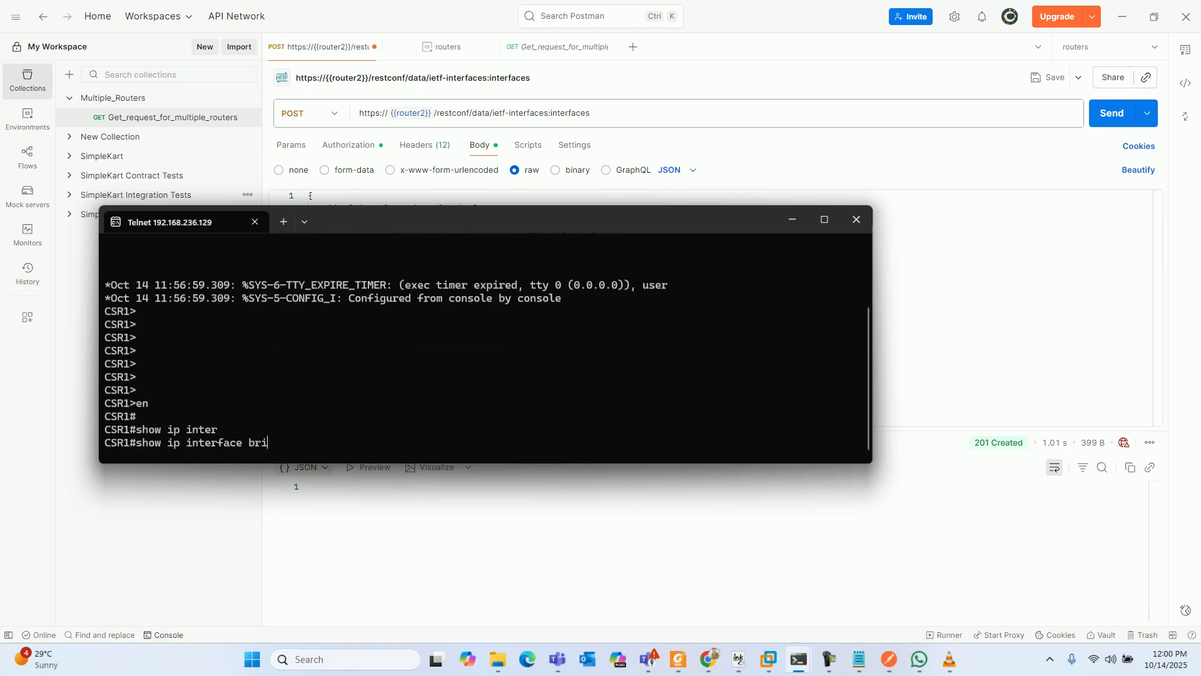
pyautogui.press('Tab')
pyautogui.press('Return')
pyautogui.press('Return')
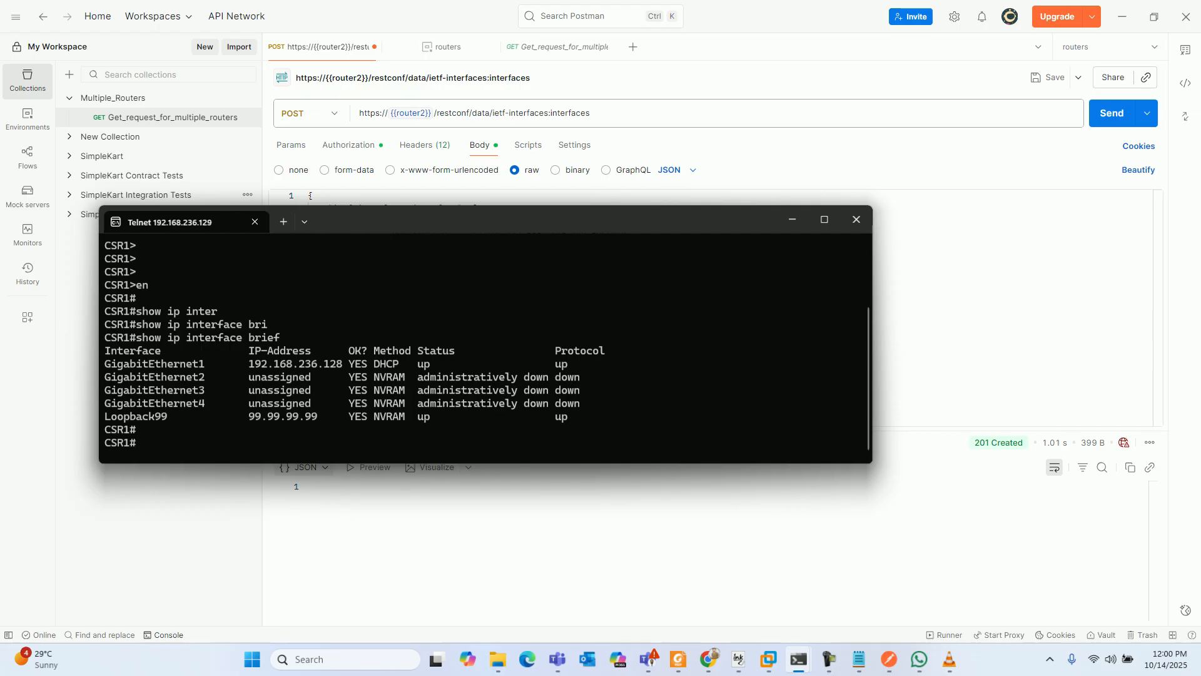
# - Switch back to Postman and change the variable in the POST request URL to {{router1}}
pyautogui.hotkey('alt', 'Tab')
pyautogui.click(424, 114)
pyautogui.press('BackSpace')
pyautogui.write('1')
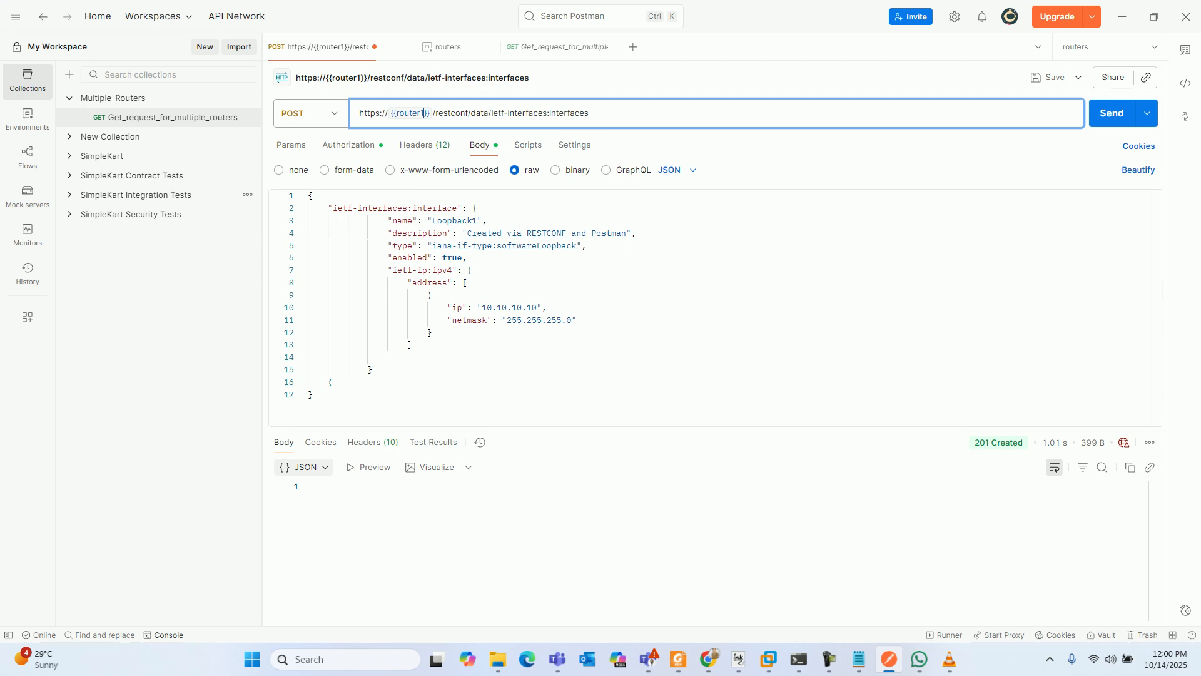
# - Set the Loopback1 ip value in the JSON body to 100.1.1.10 and send the POST request to router1
pyautogui.click(532, 307)
pyautogui.press('BackSpace')
pyautogui.press('BackSpace')
pyautogui.press('BackSpace')
pyautogui.press('BackSpace')
pyautogui.press('BackSpace')
pyautogui.press('BackSpace')
pyautogui.press('BackSpace')
pyautogui.press('BackSpace')
pyautogui.press('BackSpace')
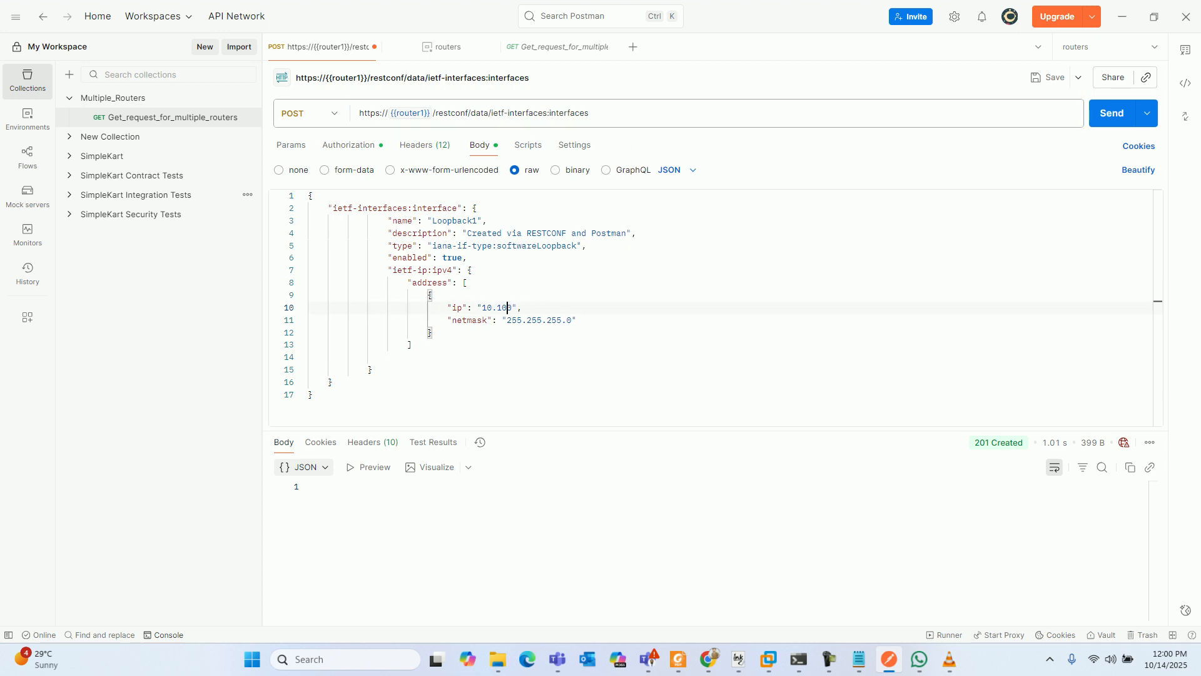
pyautogui.write('0.1.1.10')
pyautogui.hotkey('ctrl', 'Return')
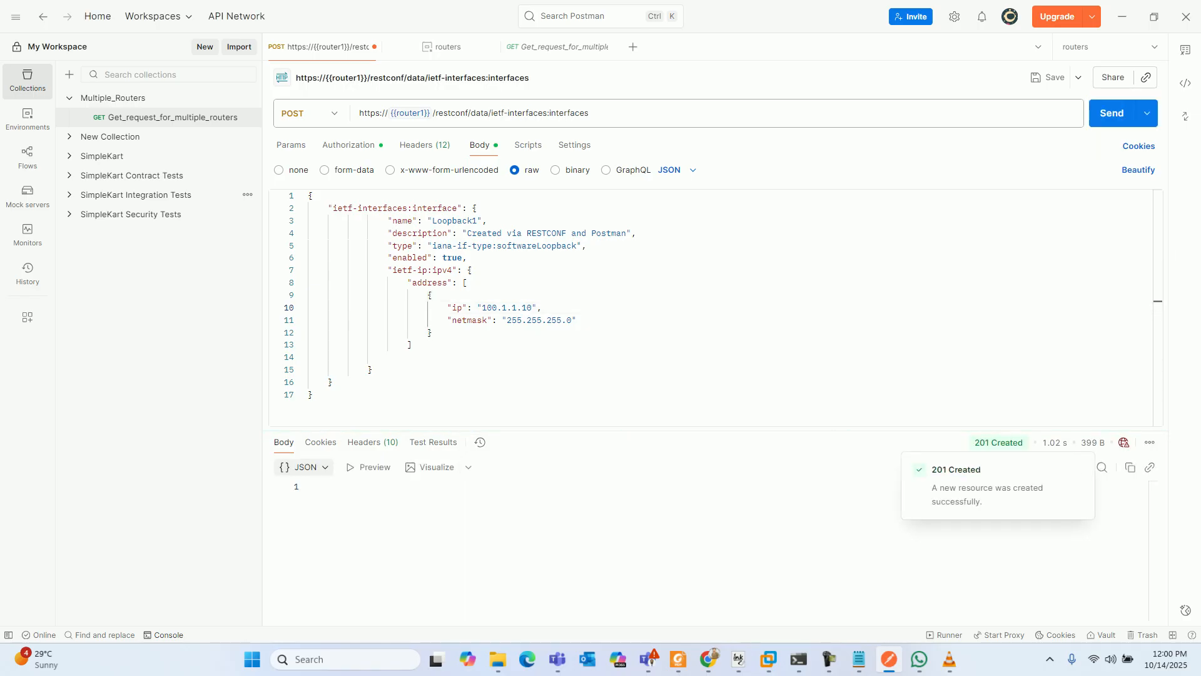
# - Switch to the CSR1 terminal, rerun show ip interface brief, check the Loopback1 address, and return to Postman
pyautogui.moveTo(798, 659)
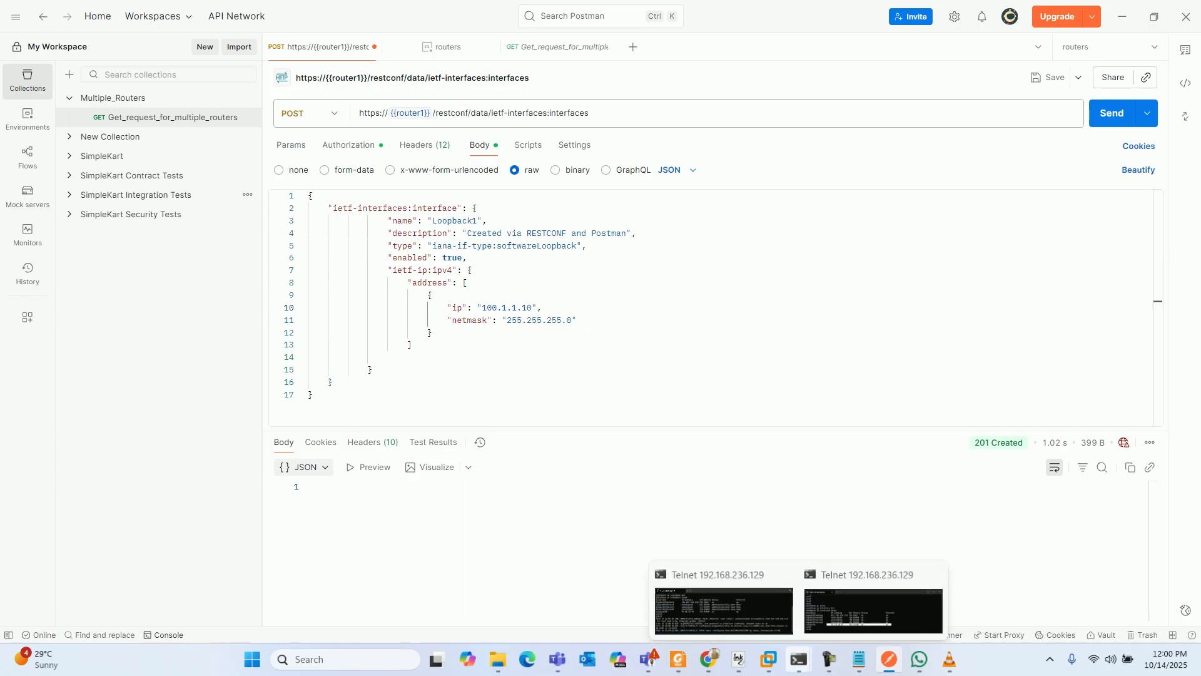
pyautogui.click(724, 620)
pyautogui.press('Up')
pyautogui.press('Return')
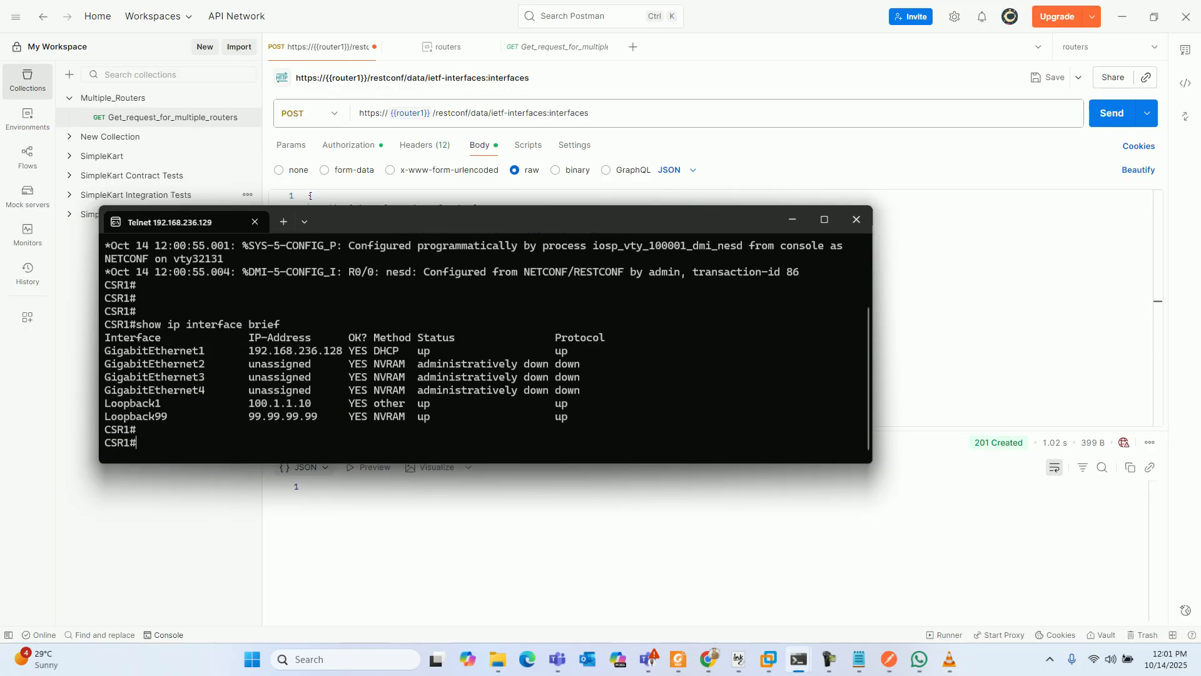
pyautogui.moveTo(104, 403); pyautogui.dragTo(317, 403)
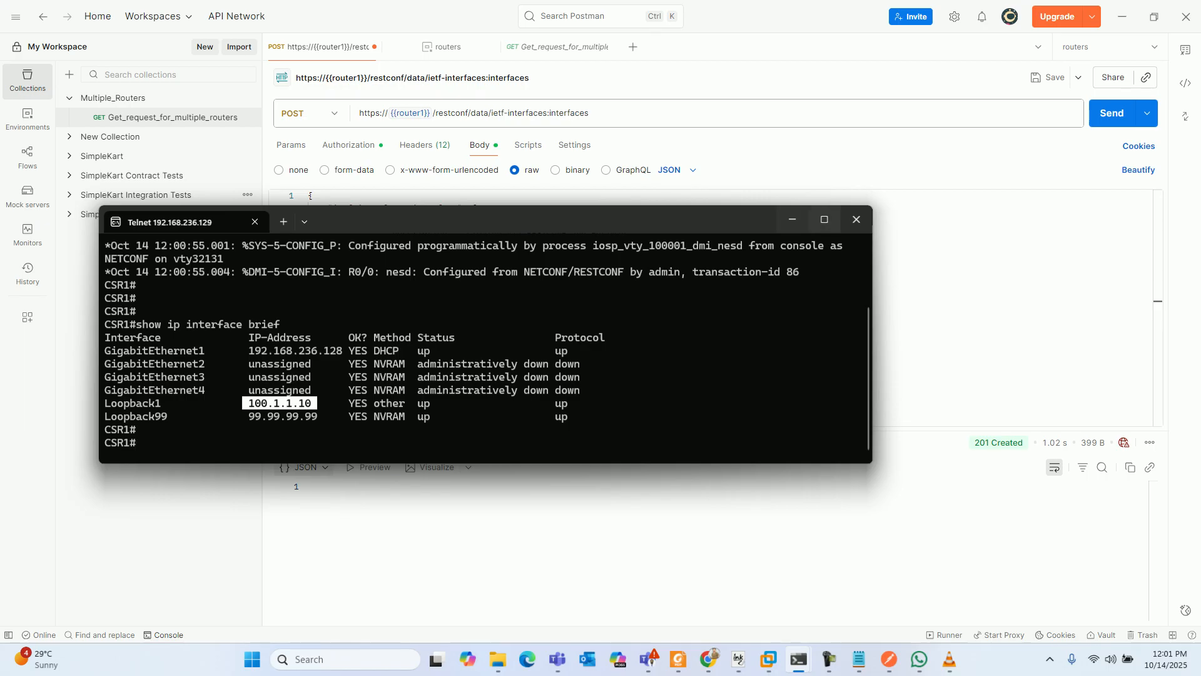
pyautogui.click(857, 220)
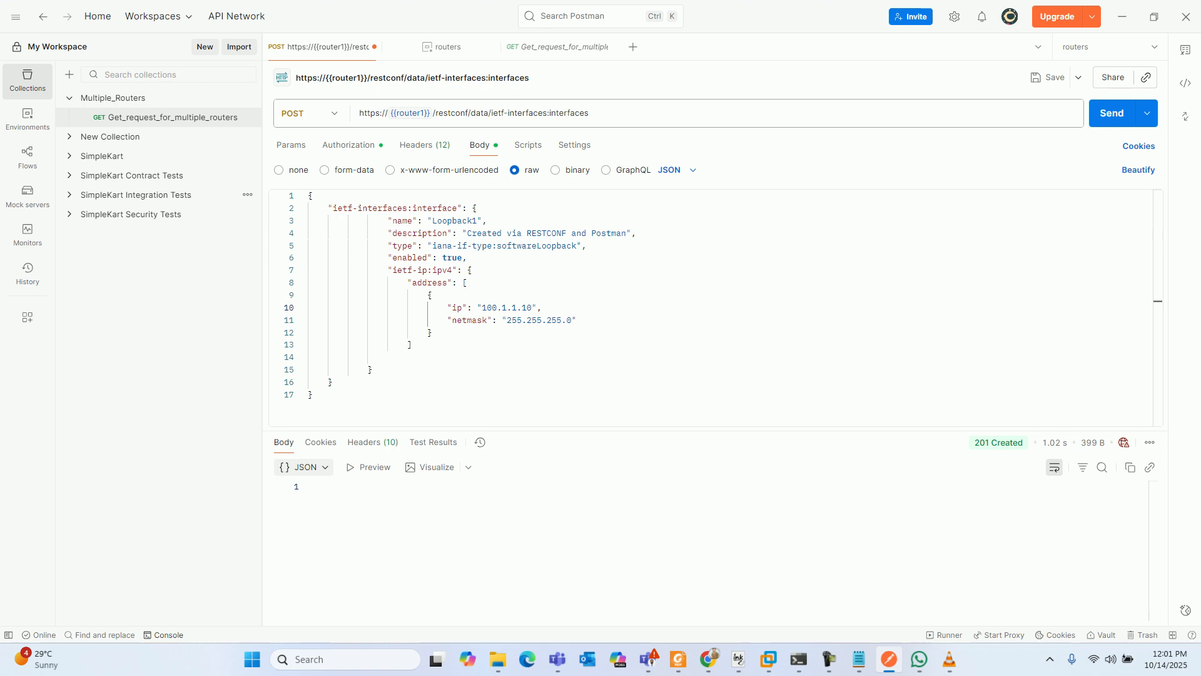
pyautogui.click(949, 660)
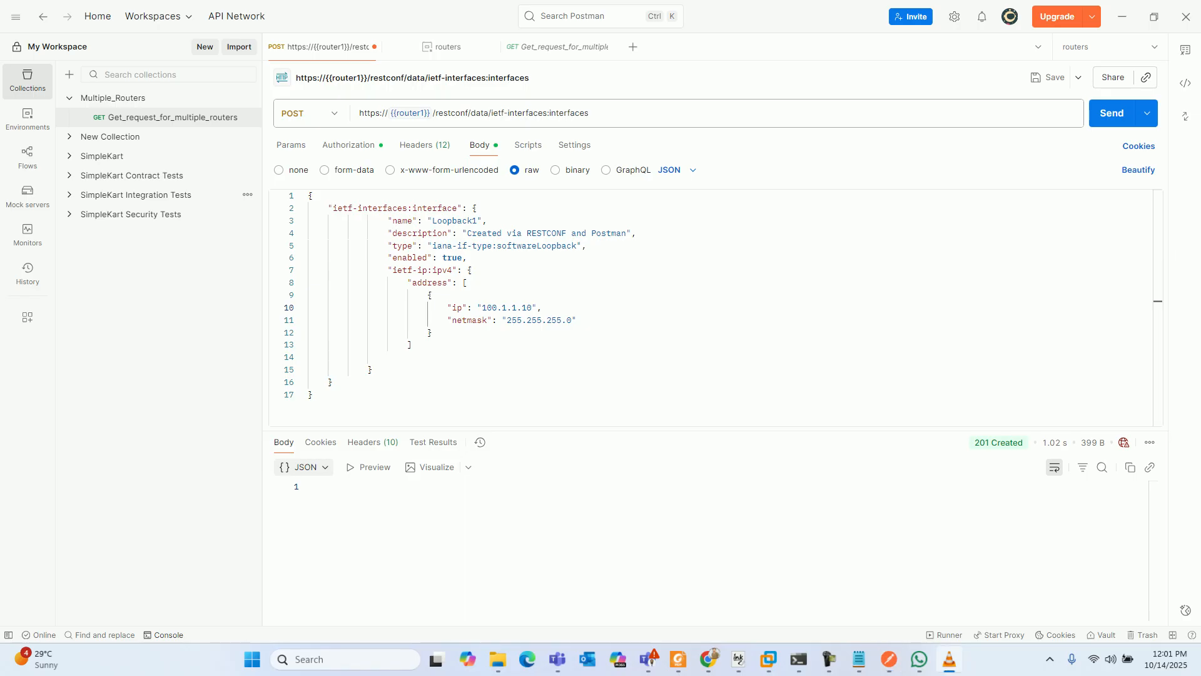